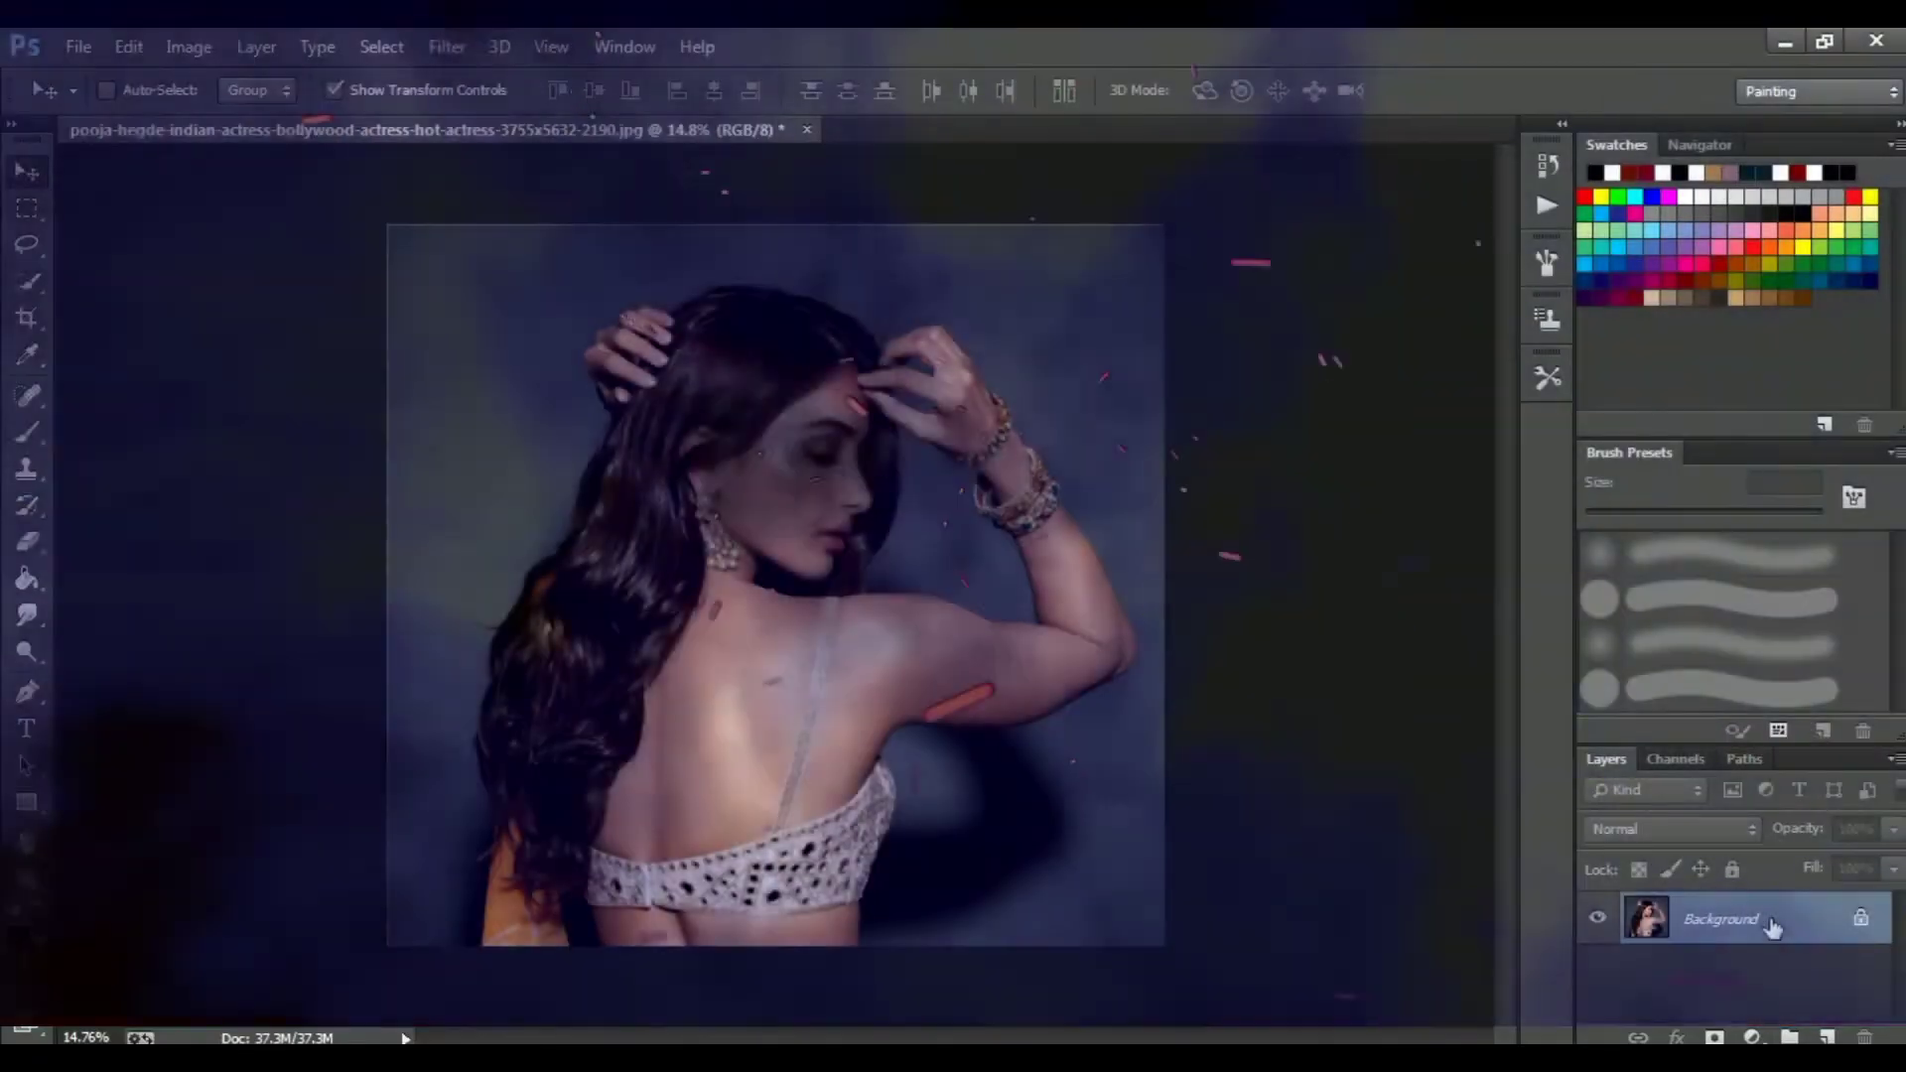
Duplicate the Background layer and start a Pen tool path up the outer edge of the orange cloth from the photo's bottom border.
{"action": "key", "text": "ctrl+j"}
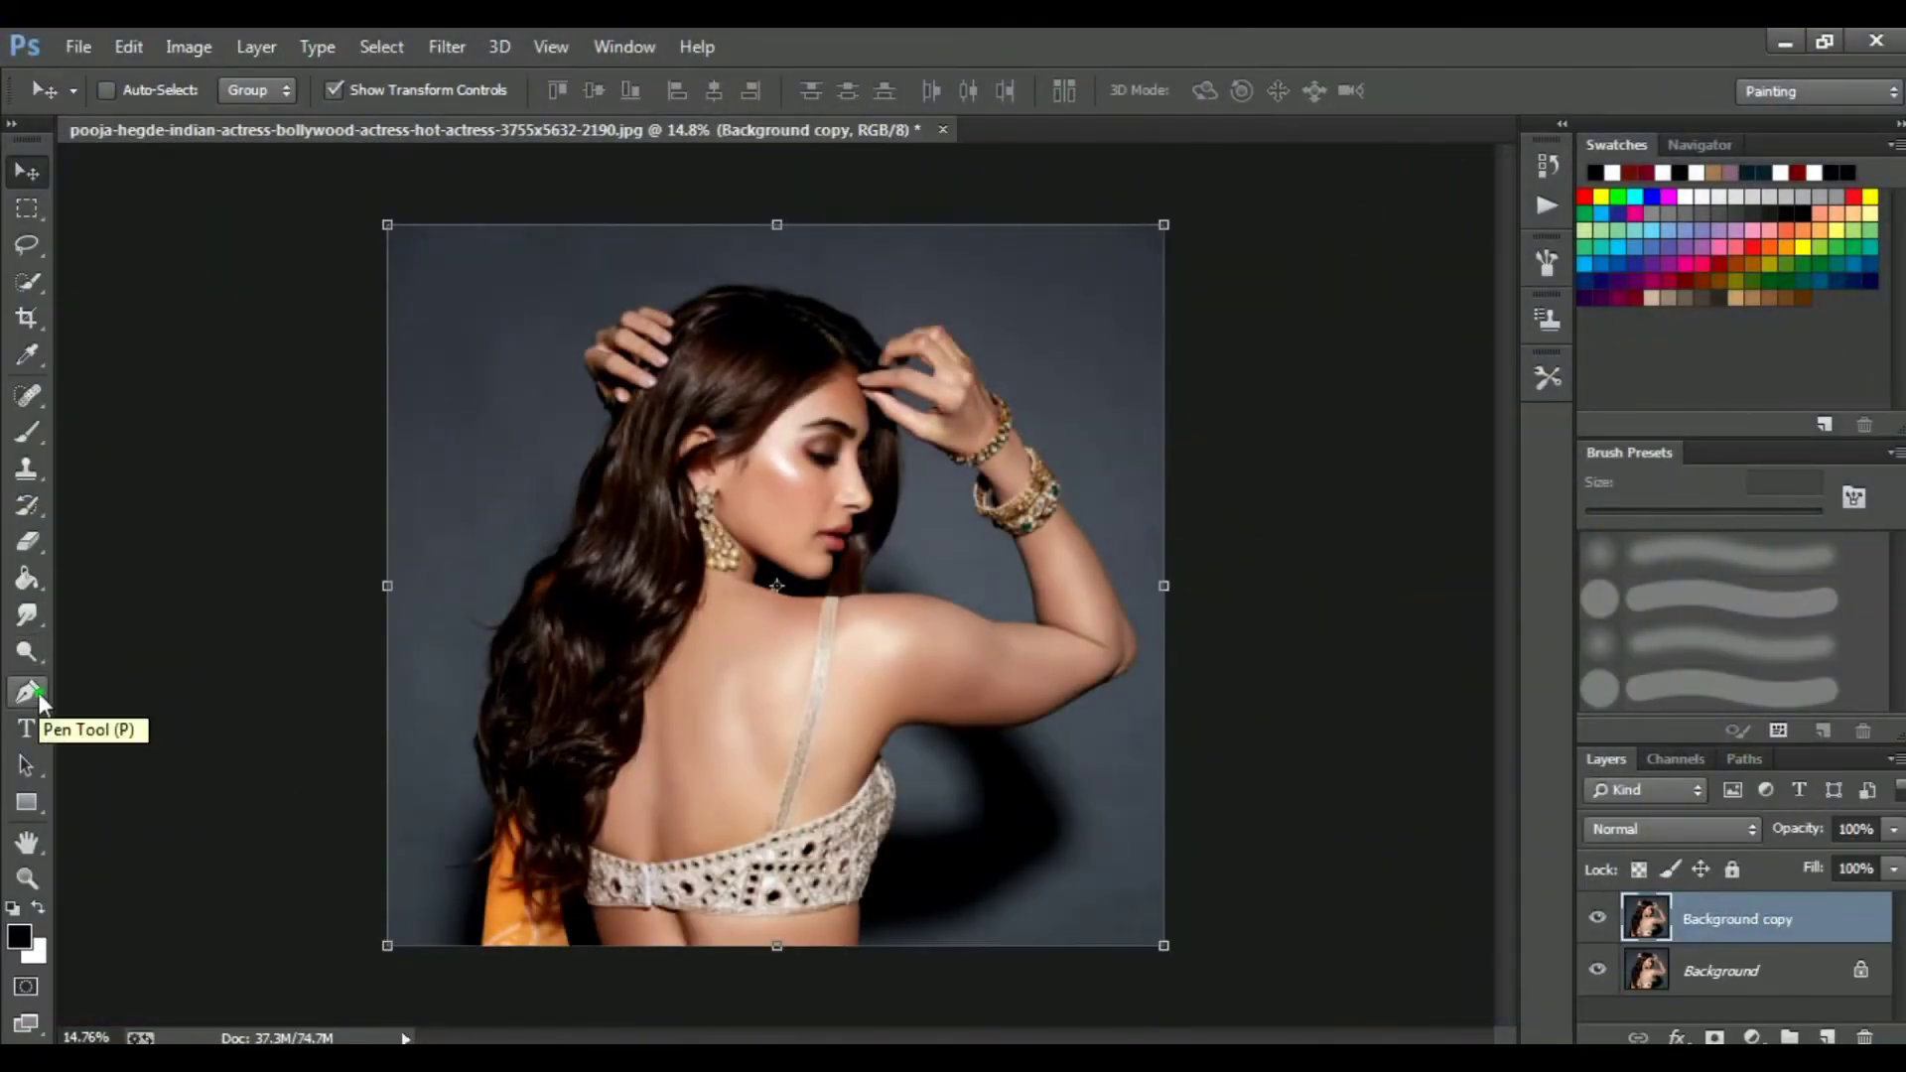
{"action": "left_click", "coordinate": [39, 695]}
{"action": "scroll", "coordinate": [464, 906], "scroll_direction": "up", "scroll_amount": 6}
{"action": "scroll", "coordinate": [493, 625], "scroll_direction": "down", "scroll_amount": 5}
{"action": "scroll", "coordinate": [502, 531], "scroll_direction": "up", "scroll_amount": 10}
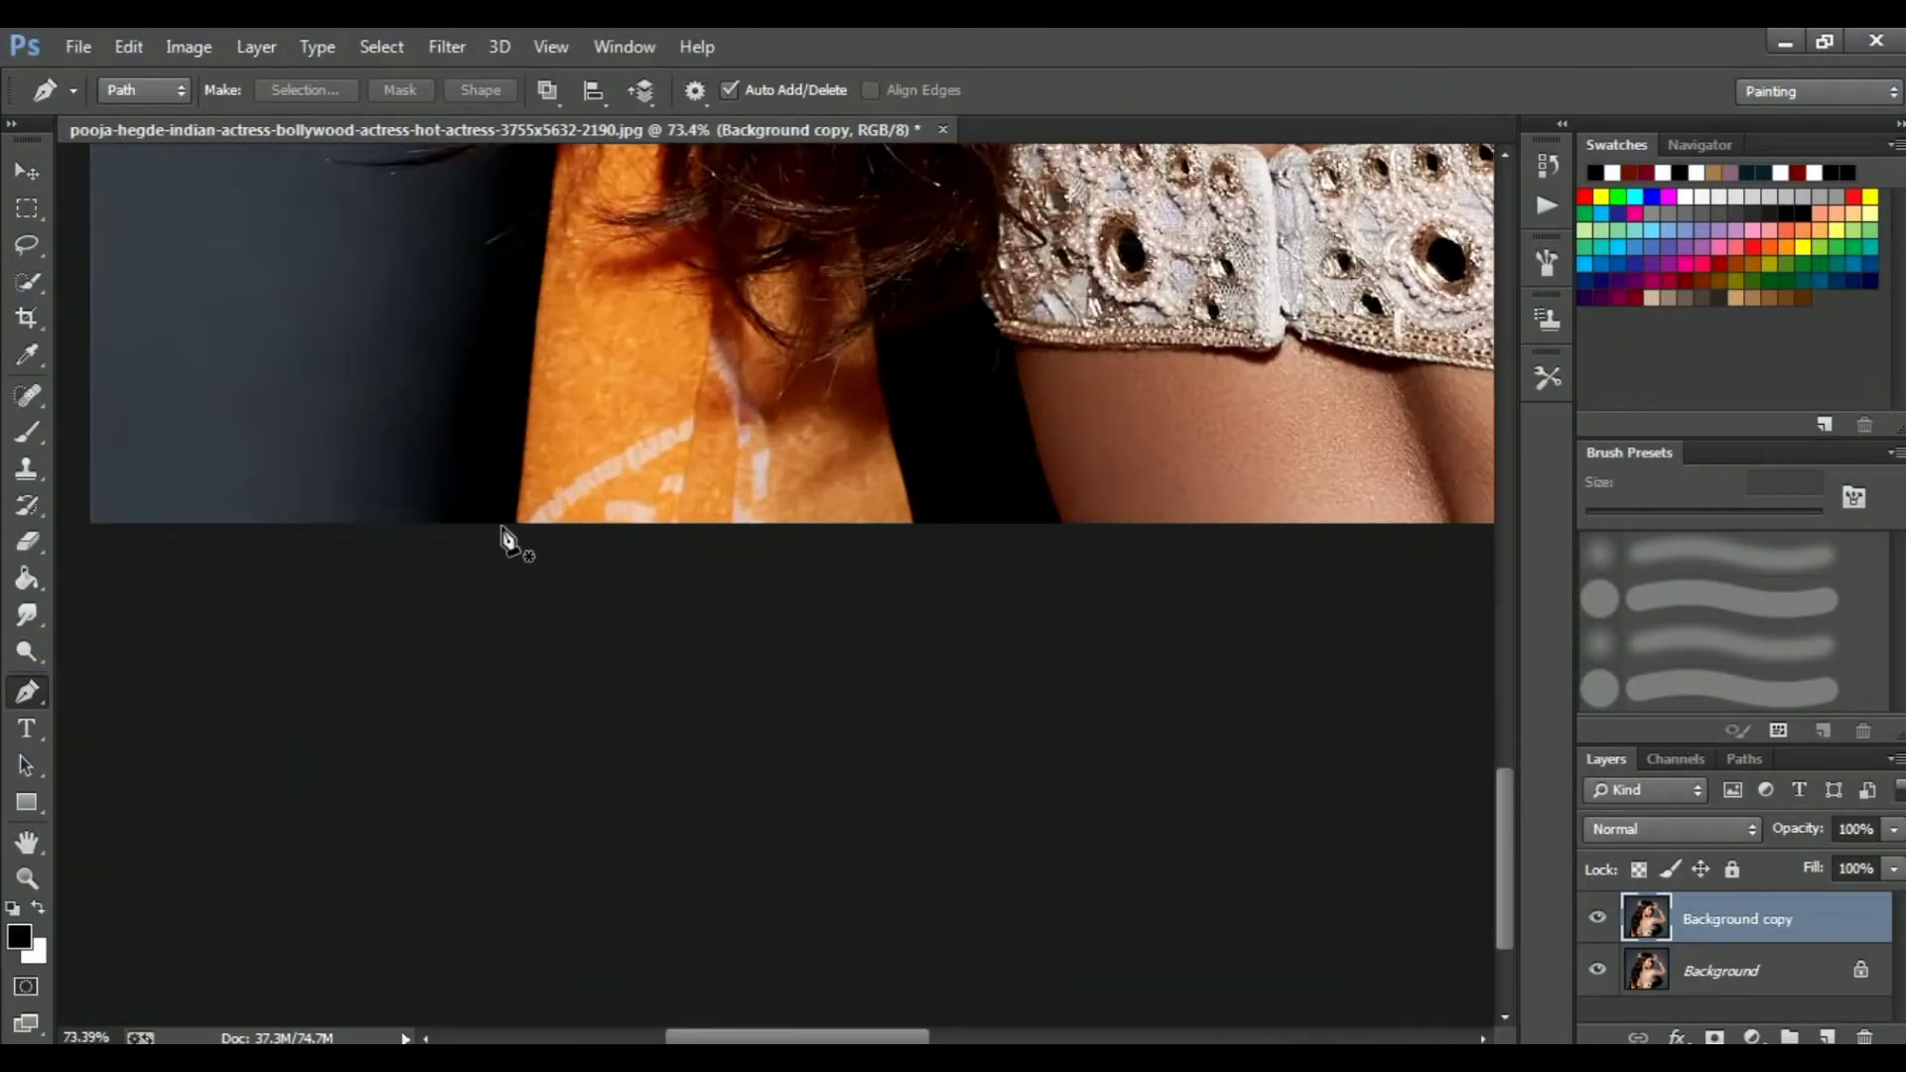
{"action": "scroll", "coordinate": [503, 537], "scroll_direction": "up", "scroll_amount": 2}
{"action": "left_click", "coordinate": [518, 715]}
{"action": "left_click", "coordinate": [520, 639]}
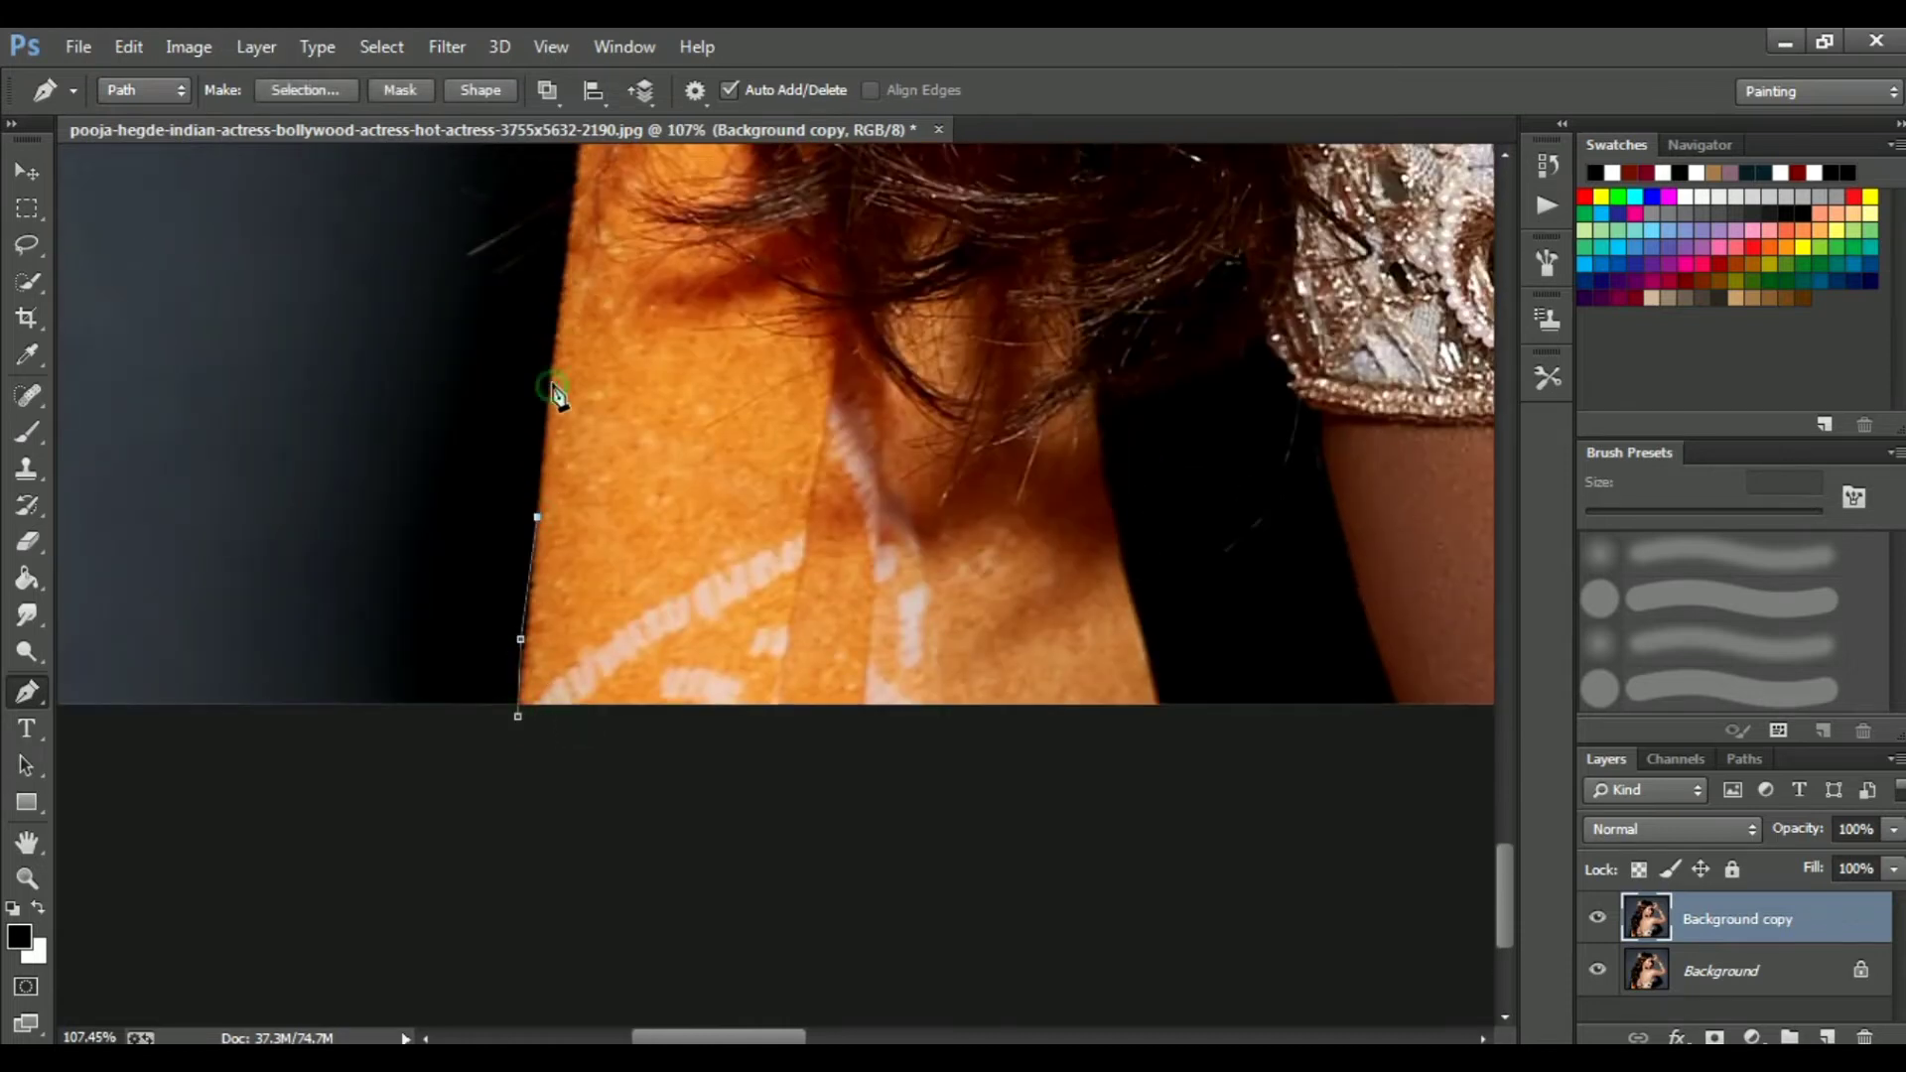
{"action": "left_click", "coordinate": [552, 387]}
{"action": "left_click", "coordinate": [572, 235]}
Continue the path from the orange cloth up along the outer edge of the lower hair curls.
{"action": "left_click_drag", "start_coordinate": [572, 235], "coordinate": [561, 702]}
{"action": "left_click", "coordinate": [570, 599]}
{"action": "left_click", "coordinate": [581, 527]}
{"action": "left_click", "coordinate": [357, 581]}
{"action": "left_click", "coordinate": [477, 533]}
{"action": "left_click_drag", "start_coordinate": [609, 309], "coordinate": [540, 689]}
{"action": "left_click", "coordinate": [532, 558]}
{"action": "left_click_drag", "start_coordinate": [537, 476], "coordinate": [613, 762]}
{"action": "left_click", "coordinate": [481, 451]}
{"action": "left_click_drag", "start_coordinate": [477, 430], "coordinate": [465, 872]}
{"action": "left_click", "coordinate": [496, 752]}
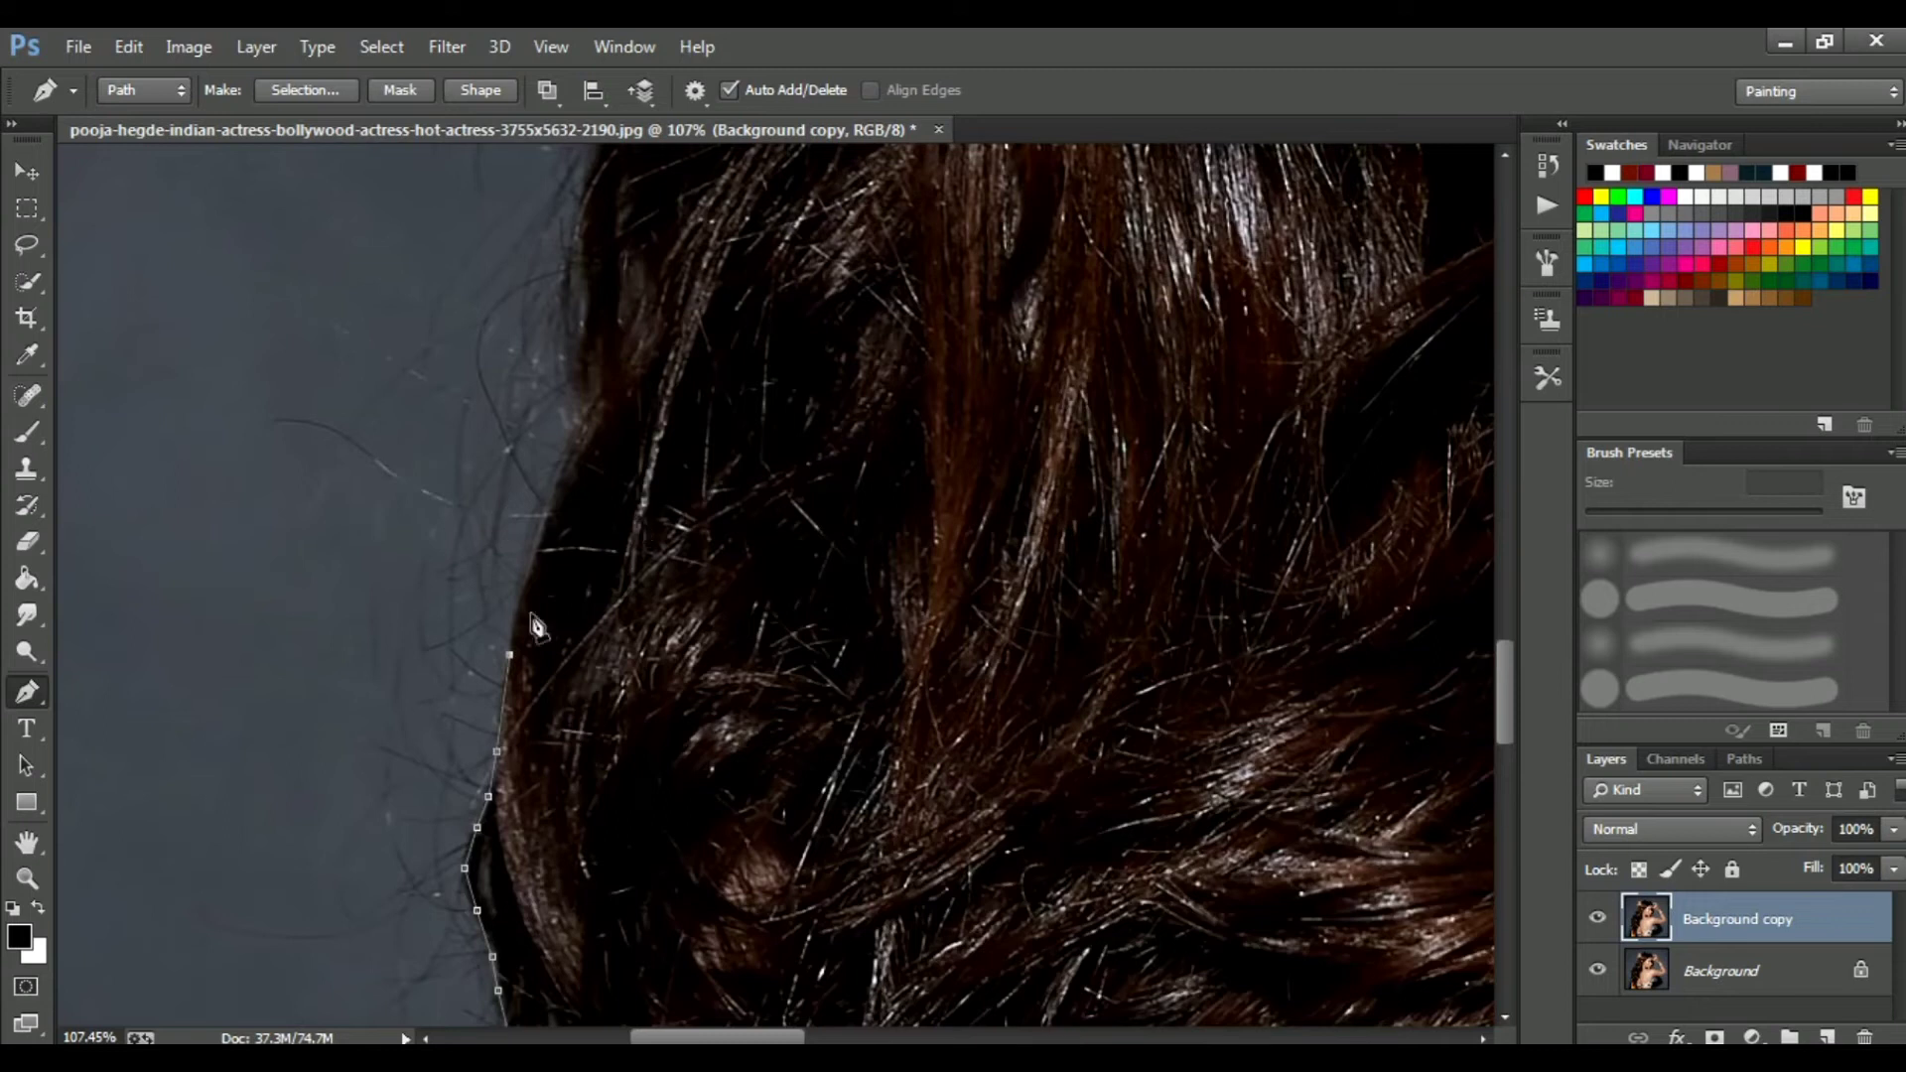
Extend the path up the outer hair edge, going around the stray lock and past the orange-lit curl.
{"action": "left_click", "coordinate": [532, 627]}
{"action": "scroll", "coordinate": [532, 655], "scroll_direction": "up", "scroll_amount": 3}
{"action": "left_click", "coordinate": [622, 334]}
{"action": "scroll", "coordinate": [615, 497], "scroll_direction": "up", "scroll_amount": 10}
{"action": "scroll", "coordinate": [615, 496], "scroll_direction": "right", "scroll_amount": 2}
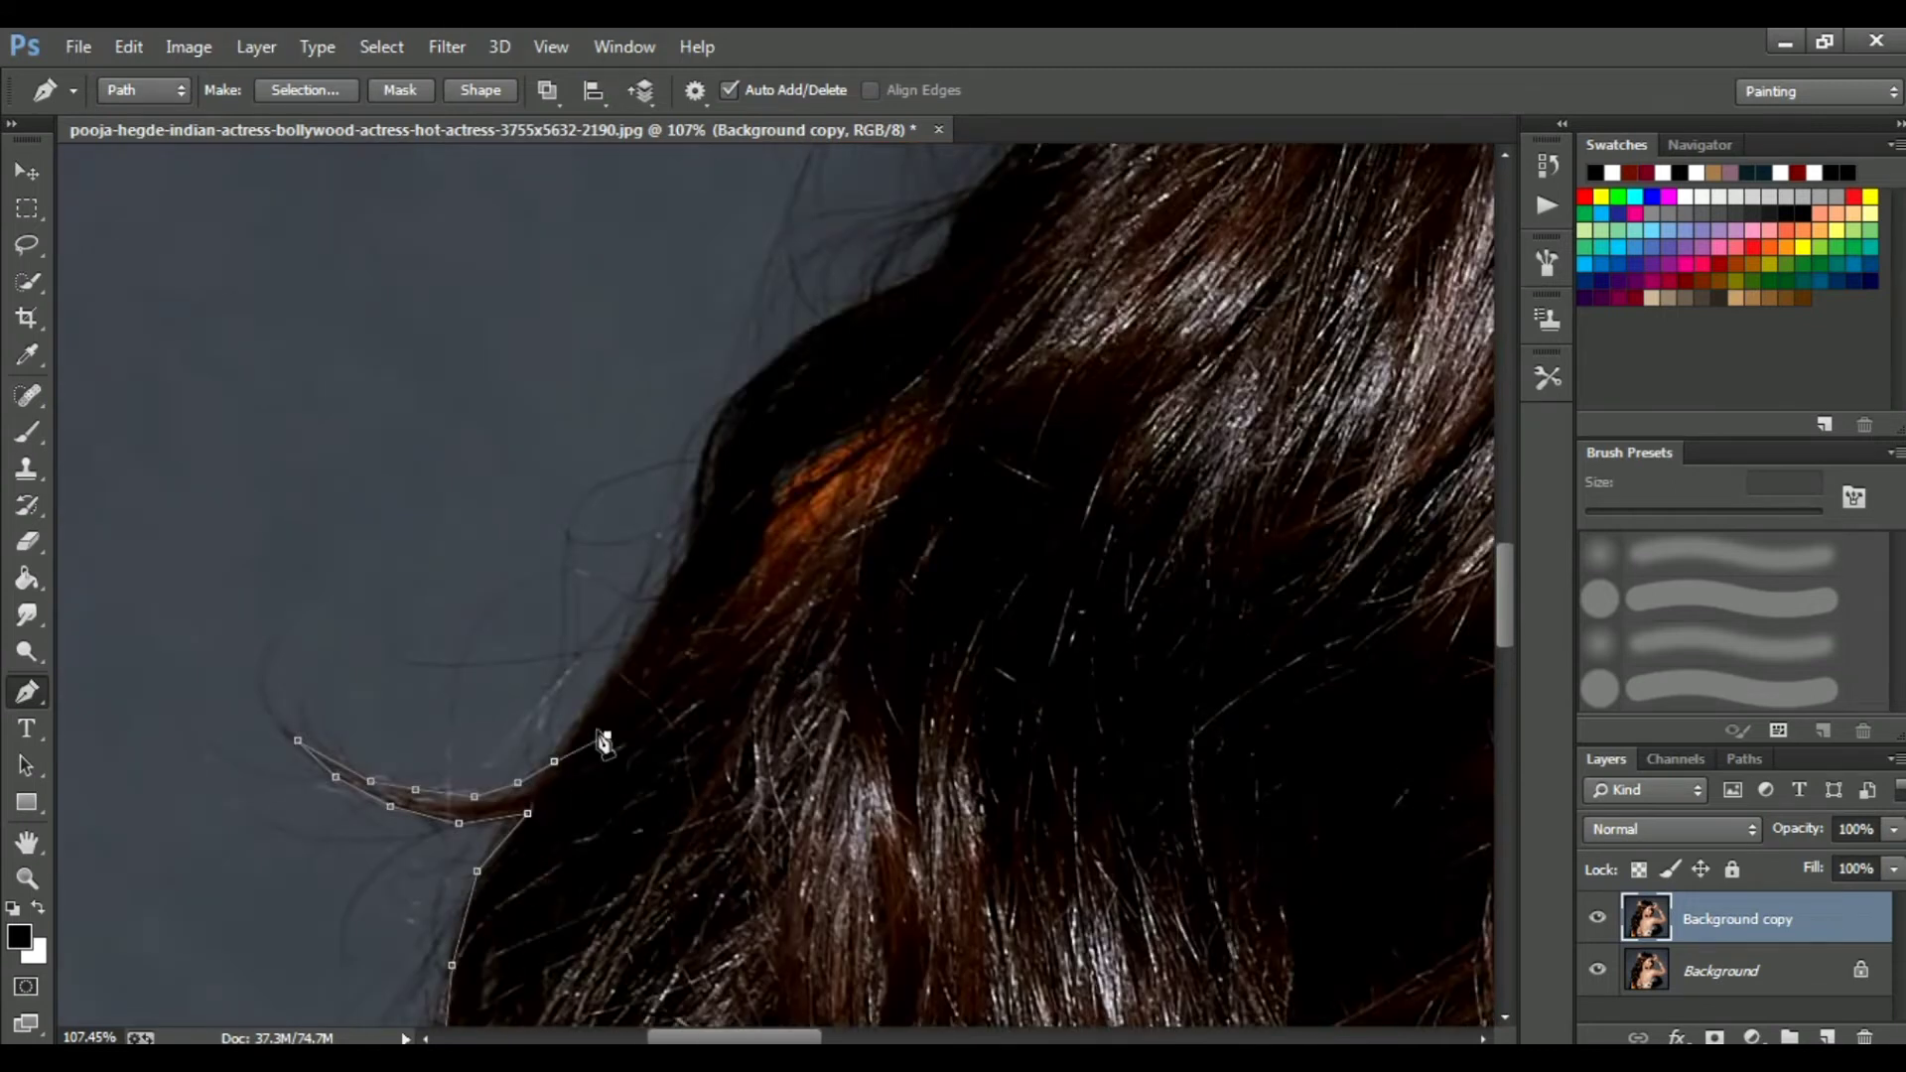
{"action": "left_click", "coordinate": [638, 650]}
{"action": "left_click", "coordinate": [685, 562]}
{"action": "left_click_drag", "start_coordinate": [723, 503], "coordinate": [745, 783]}
{"action": "left_click", "coordinate": [744, 692]}
{"action": "left_click", "coordinate": [783, 658]}
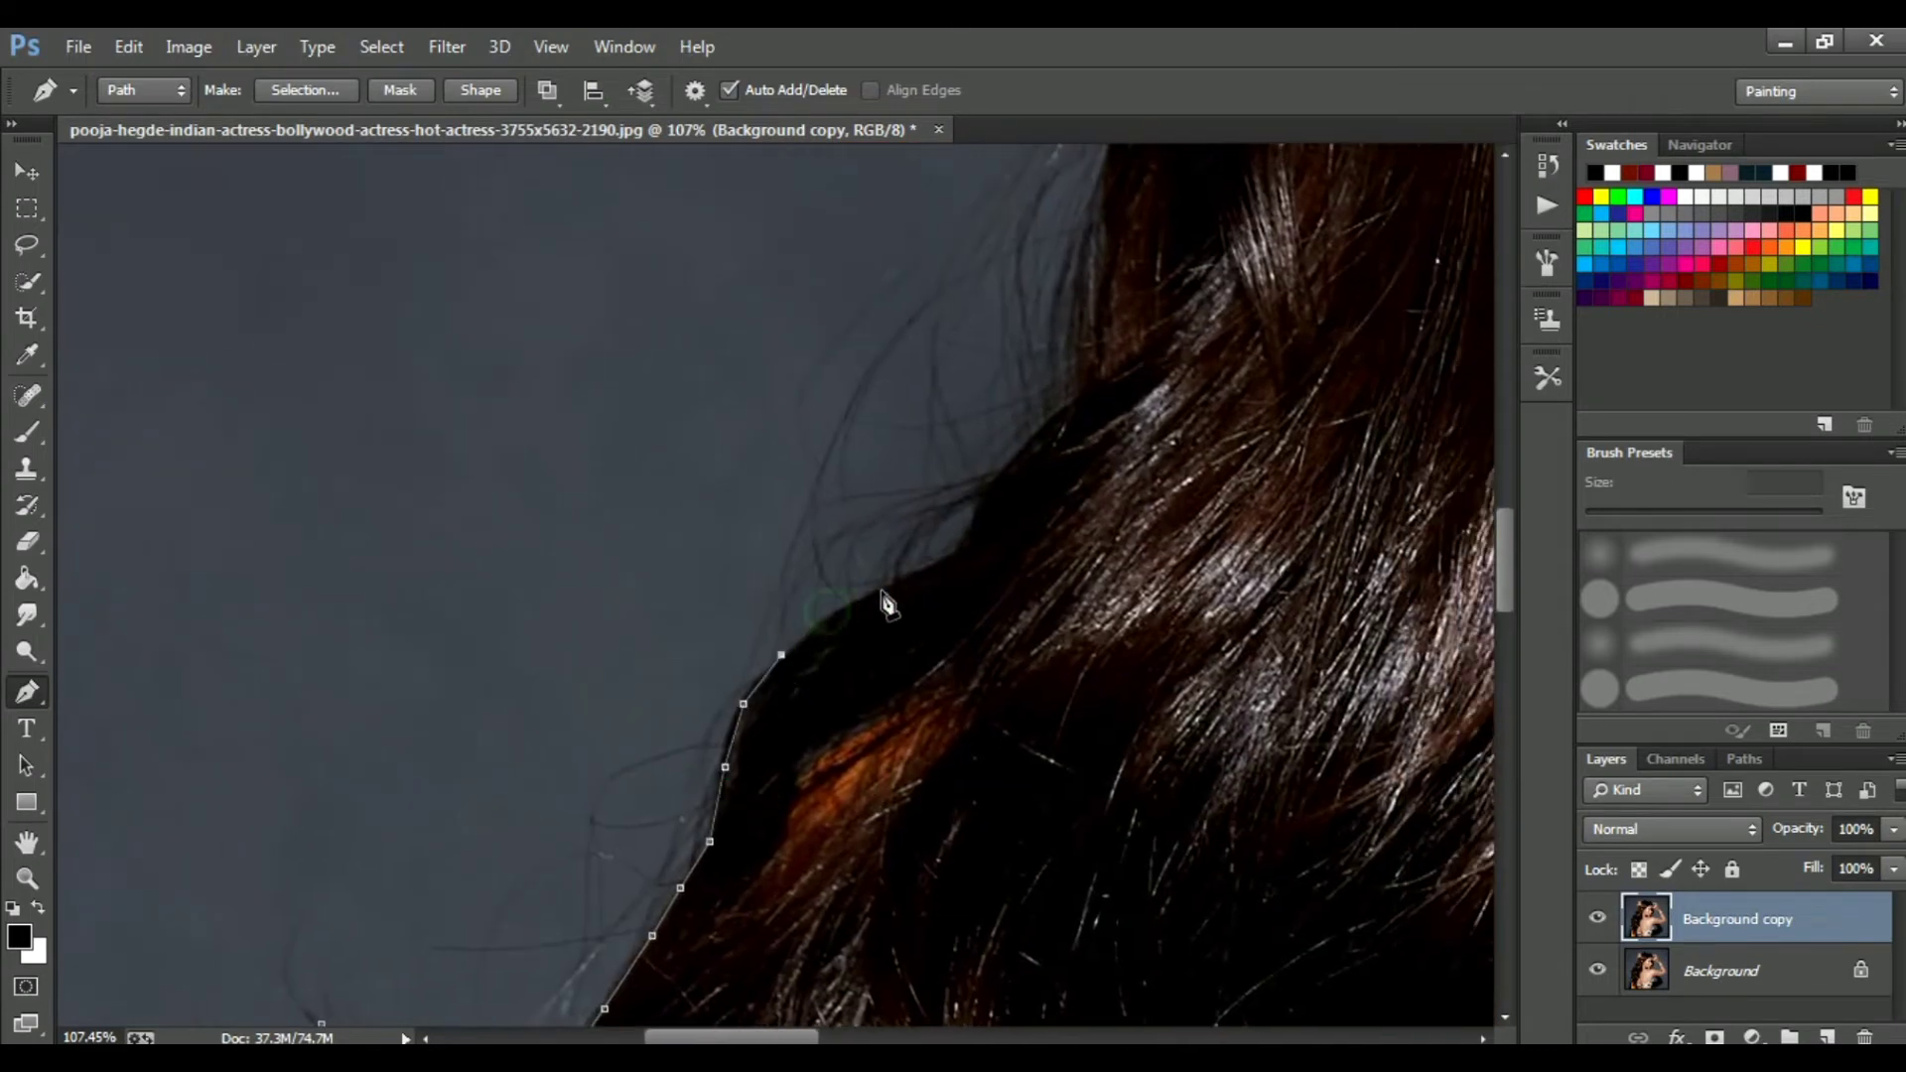
Trace the upper part of the long hair's outer edge up to the hand resting on the head.
{"action": "left_click", "coordinate": [1043, 434]}
{"action": "left_click_drag", "start_coordinate": [1067, 328], "coordinate": [920, 846]}
{"action": "left_click", "coordinate": [898, 779]}
{"action": "left_click", "coordinate": [1068, 354]}
{"action": "left_click_drag", "start_coordinate": [1008, 473], "coordinate": [814, 1003]}
{"action": "left_click", "coordinate": [952, 748]}
{"action": "left_click", "coordinate": [920, 700]}
{"action": "left_click_drag", "start_coordinate": [744, 581], "coordinate": [987, 894]}
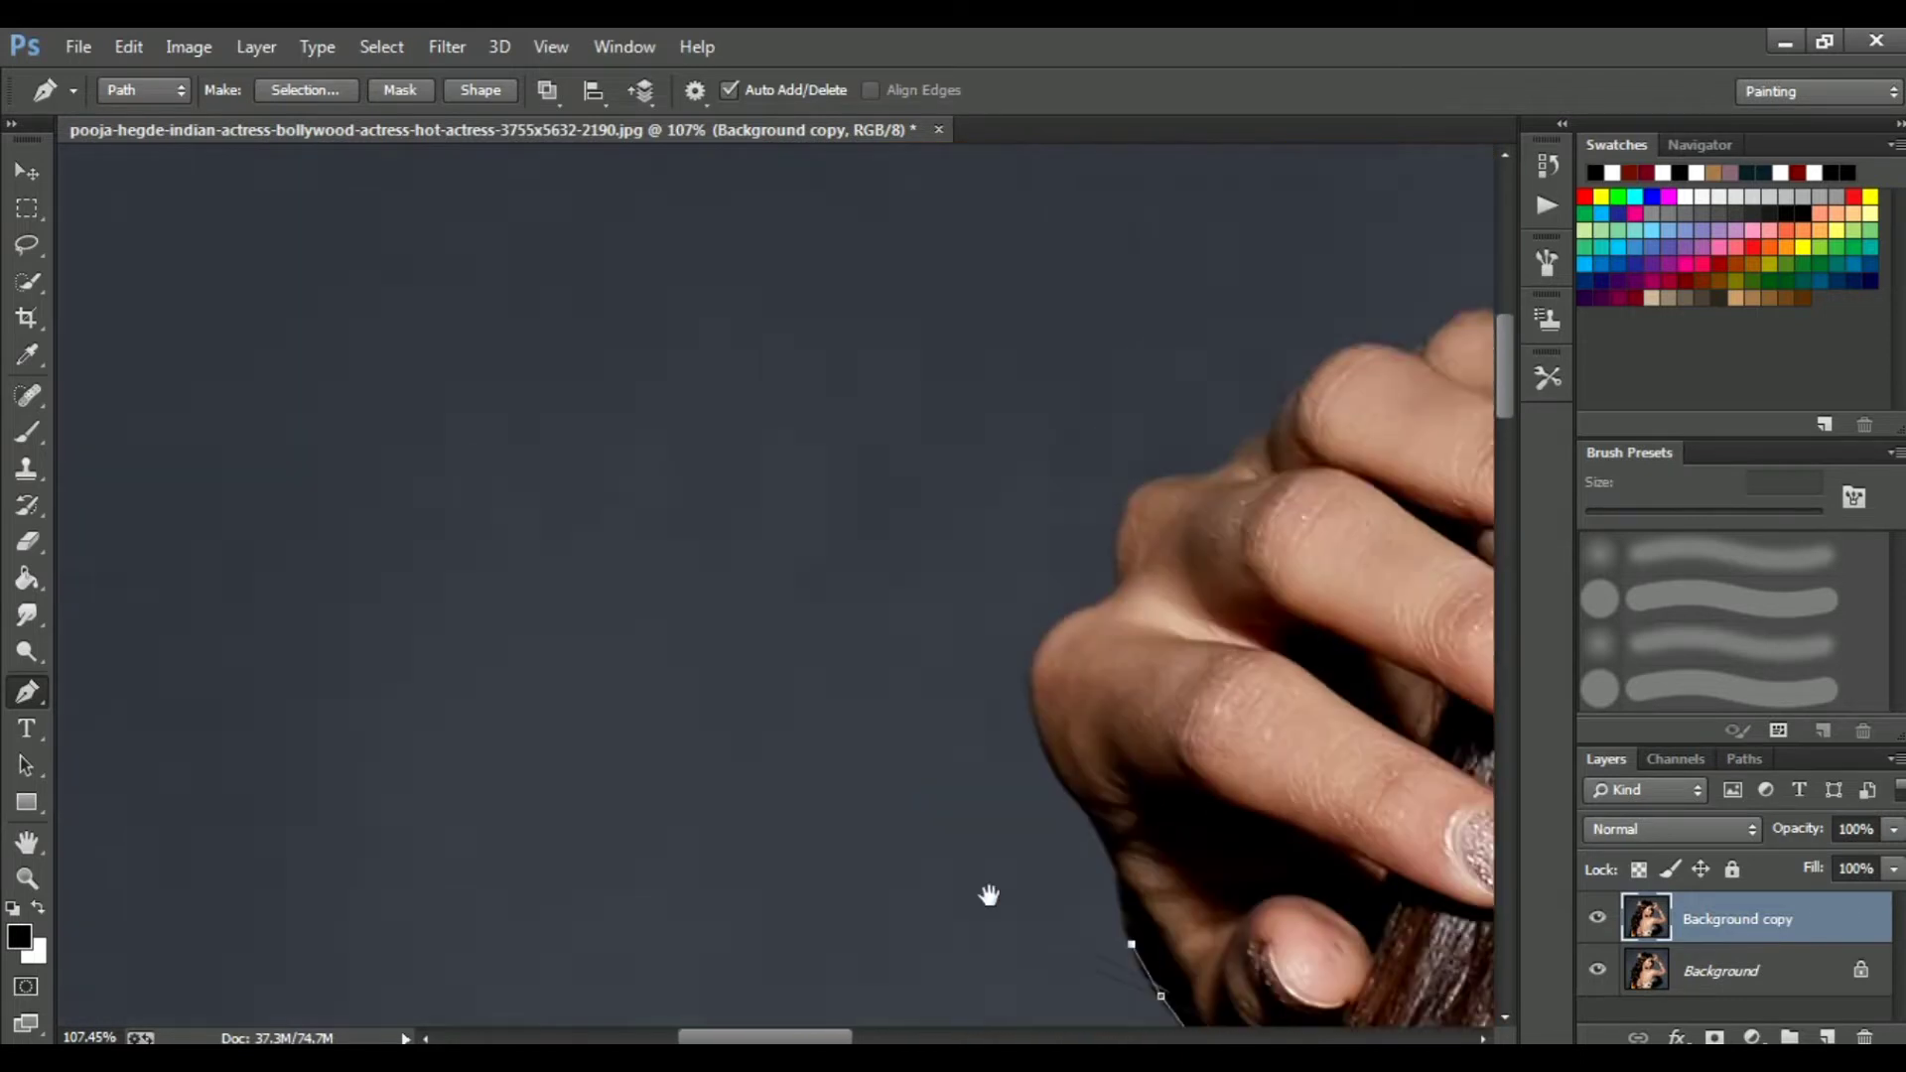
Outline the outer side of the hand behind the head, from its heel up to the first knuckle.
{"action": "left_click_drag", "start_coordinate": [776, 792], "coordinate": [547, 796]}
{"action": "key", "text": "ctrl+z"}
{"action": "left_click", "coordinate": [730, 744]}
{"action": "left_click", "coordinate": [713, 699]}
{"action": "scroll", "coordinate": [654, 648], "scroll_direction": "up", "scroll_amount": 3}
{"action": "left_click", "coordinate": [711, 670]}
{"action": "left_click", "coordinate": [676, 632]}
{"action": "left_click", "coordinate": [652, 587]}
{"action": "left_click", "coordinate": [635, 532]}
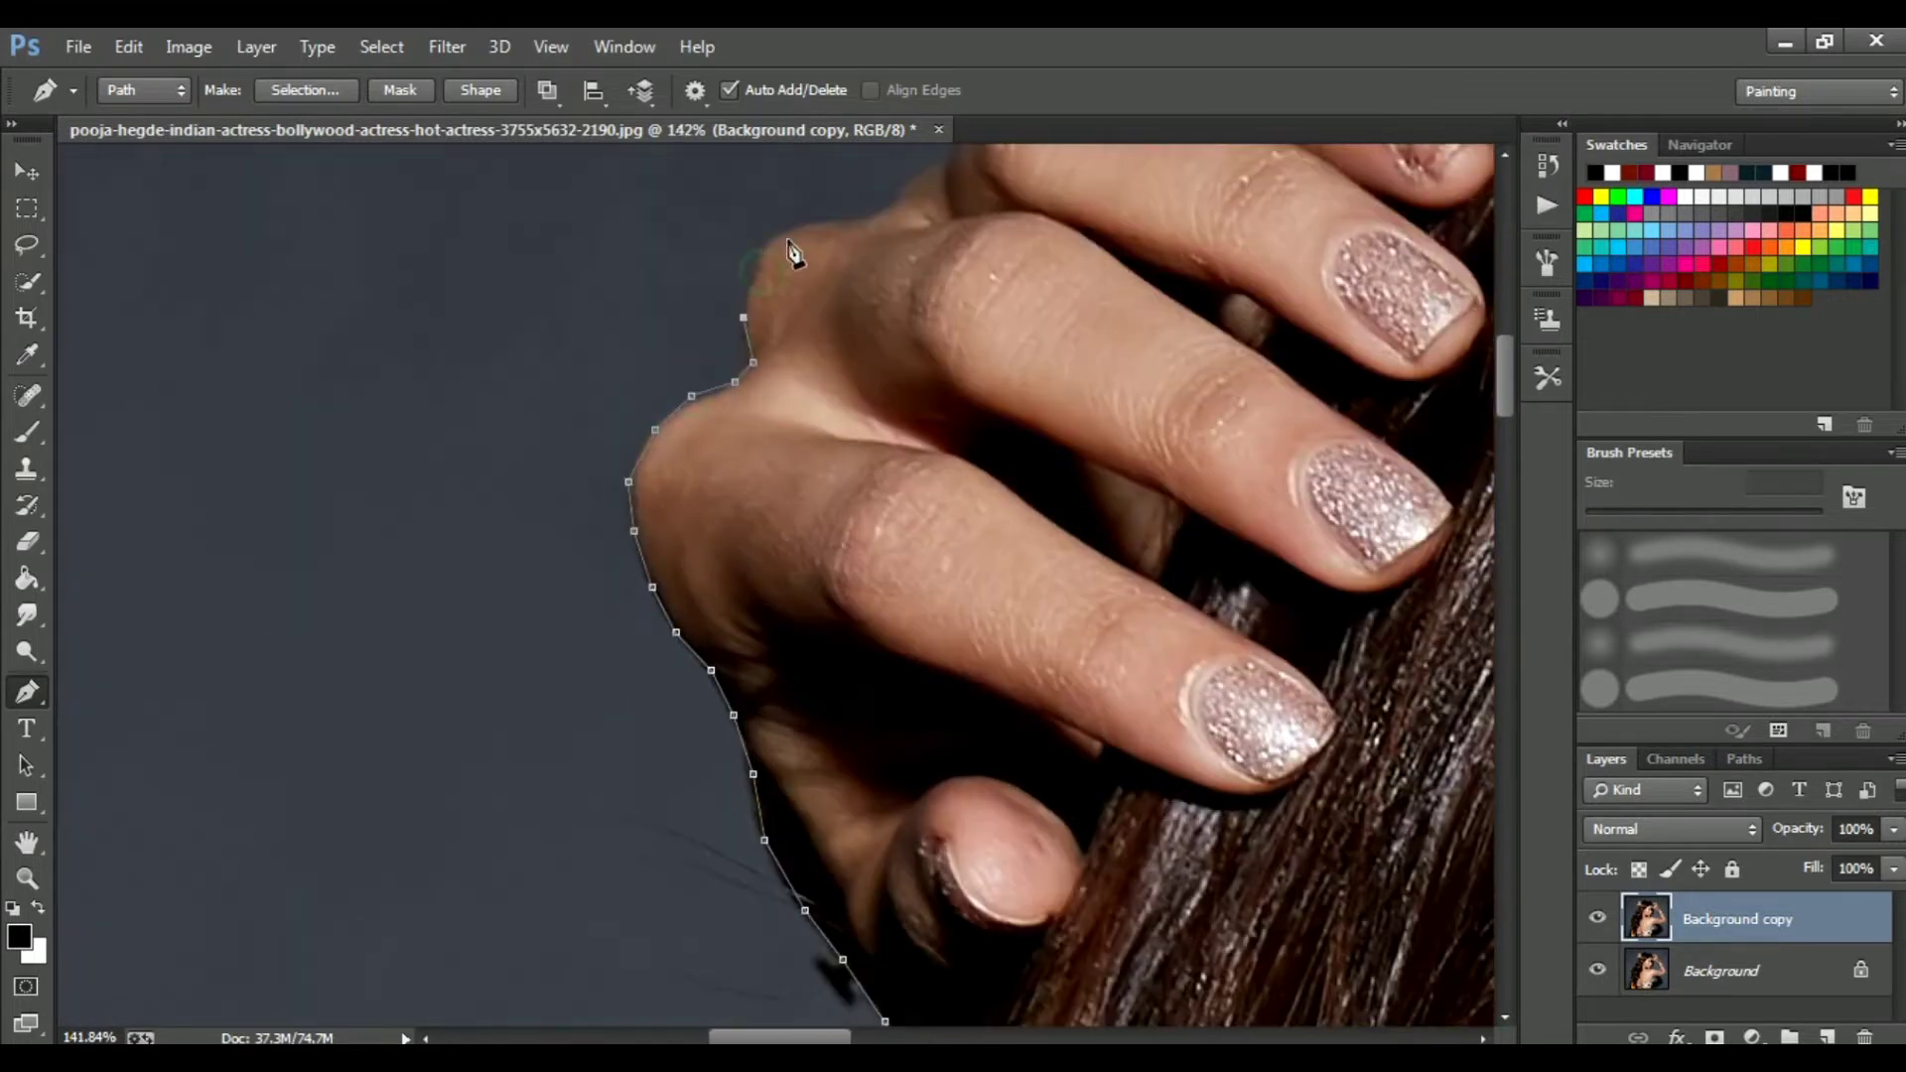
Trace the path over that hand's knuckles and fingers and onto the hair above them.
{"action": "left_click", "coordinate": [812, 228]}
{"action": "left_click", "coordinate": [867, 216]}
{"action": "left_click_drag", "start_coordinate": [876, 207], "coordinate": [687, 688]}
{"action": "left_click", "coordinate": [740, 671]}
{"action": "left_click", "coordinate": [796, 584]}
{"action": "left_click", "coordinate": [830, 562]}
{"action": "left_click", "coordinate": [864, 560]}
{"action": "left_click_drag", "start_coordinate": [1040, 536], "coordinate": [791, 782]}
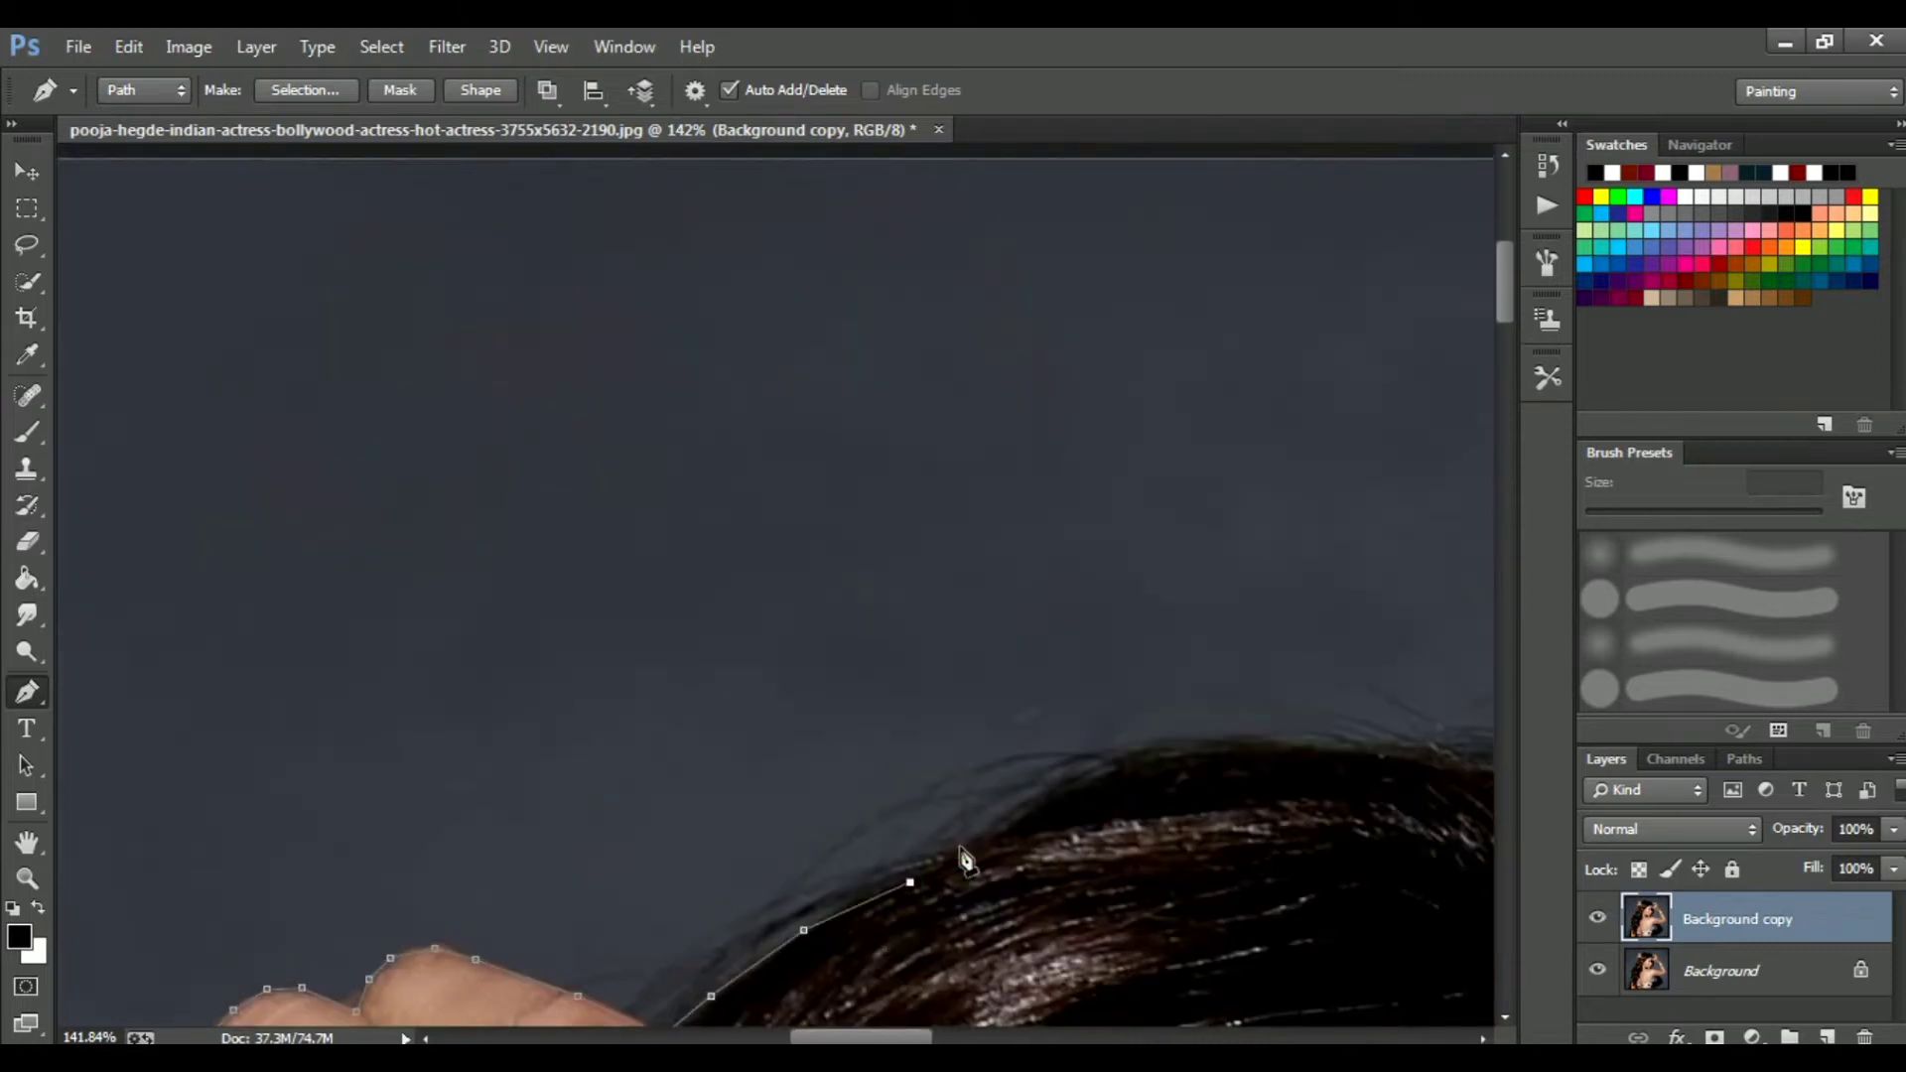
Continue the path across the crown of the head, following the top hairline.
{"action": "left_click", "coordinate": [1199, 743]}
{"action": "left_click_drag", "start_coordinate": [1291, 754], "coordinate": [714, 745]}
{"action": "left_click", "coordinate": [1069, 791]}
{"action": "left_click_drag", "start_coordinate": [1182, 794], "coordinate": [735, 684]}
{"action": "left_click", "coordinate": [877, 711]}
{"action": "left_click_drag", "start_coordinate": [1291, 874], "coordinate": [899, 745]}
{"action": "left_click_drag", "start_coordinate": [1032, 775], "coordinate": [667, 596]}
{"action": "left_click", "coordinate": [808, 715]}
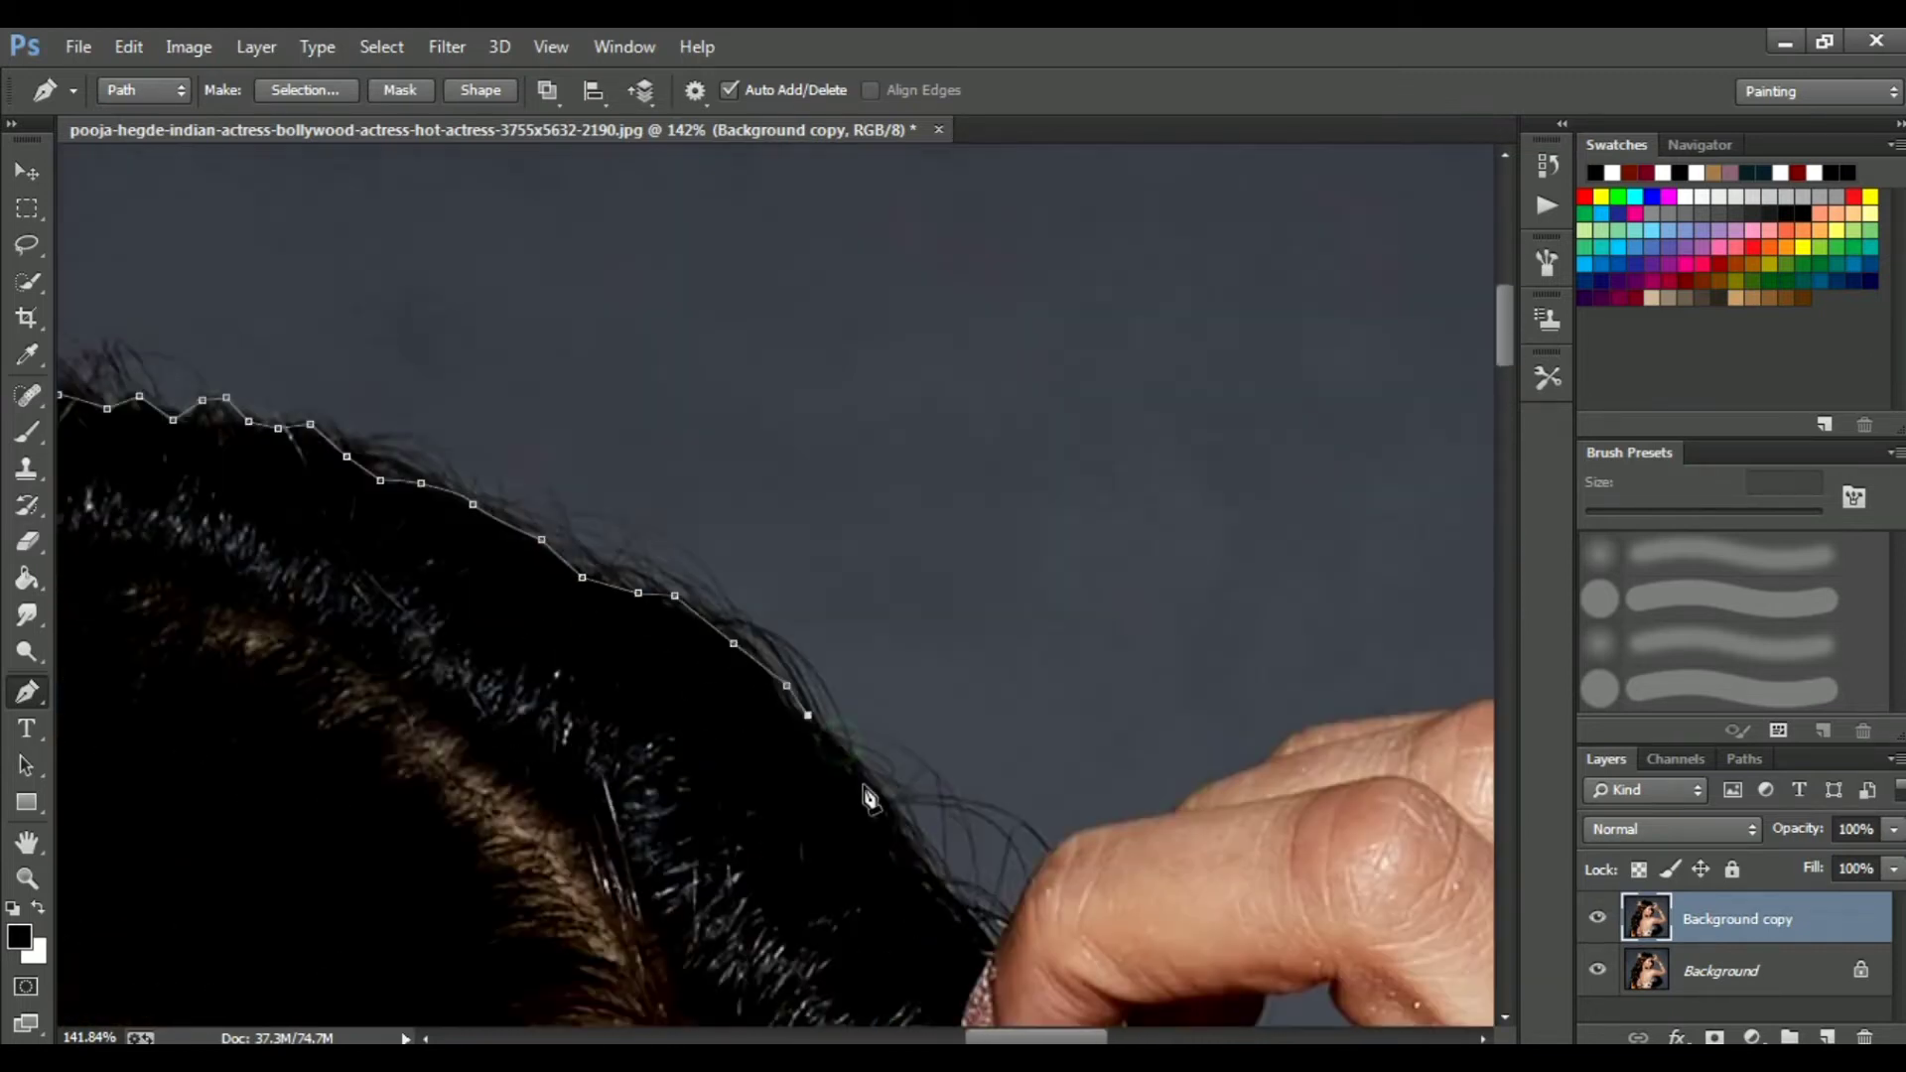
Trace down the front of the hair to the fingertips of the hand at the forehead.
{"action": "left_click", "coordinate": [839, 740]}
{"action": "left_click", "coordinate": [876, 790]}
{"action": "left_click", "coordinate": [904, 823]}
{"action": "left_click", "coordinate": [909, 857]}
{"action": "left_click", "coordinate": [944, 885]}
{"action": "left_click_drag", "start_coordinate": [1003, 934], "coordinate": [749, 713]}
{"action": "left_click", "coordinate": [746, 725]}
Outline the upper edge of the forehead hand along its fingers, knuckles and back.
{"action": "left_click", "coordinate": [948, 566]}
{"action": "left_click", "coordinate": [981, 551]}
{"action": "left_click", "coordinate": [1010, 543]}
{"action": "left_click", "coordinate": [1029, 519]}
{"action": "left_click", "coordinate": [1044, 510]}
{"action": "scroll", "coordinate": [1045, 510], "scroll_direction": "up", "scroll_amount": 2}
{"action": "scroll", "coordinate": [1044, 511], "scroll_direction": "right", "scroll_amount": 4}
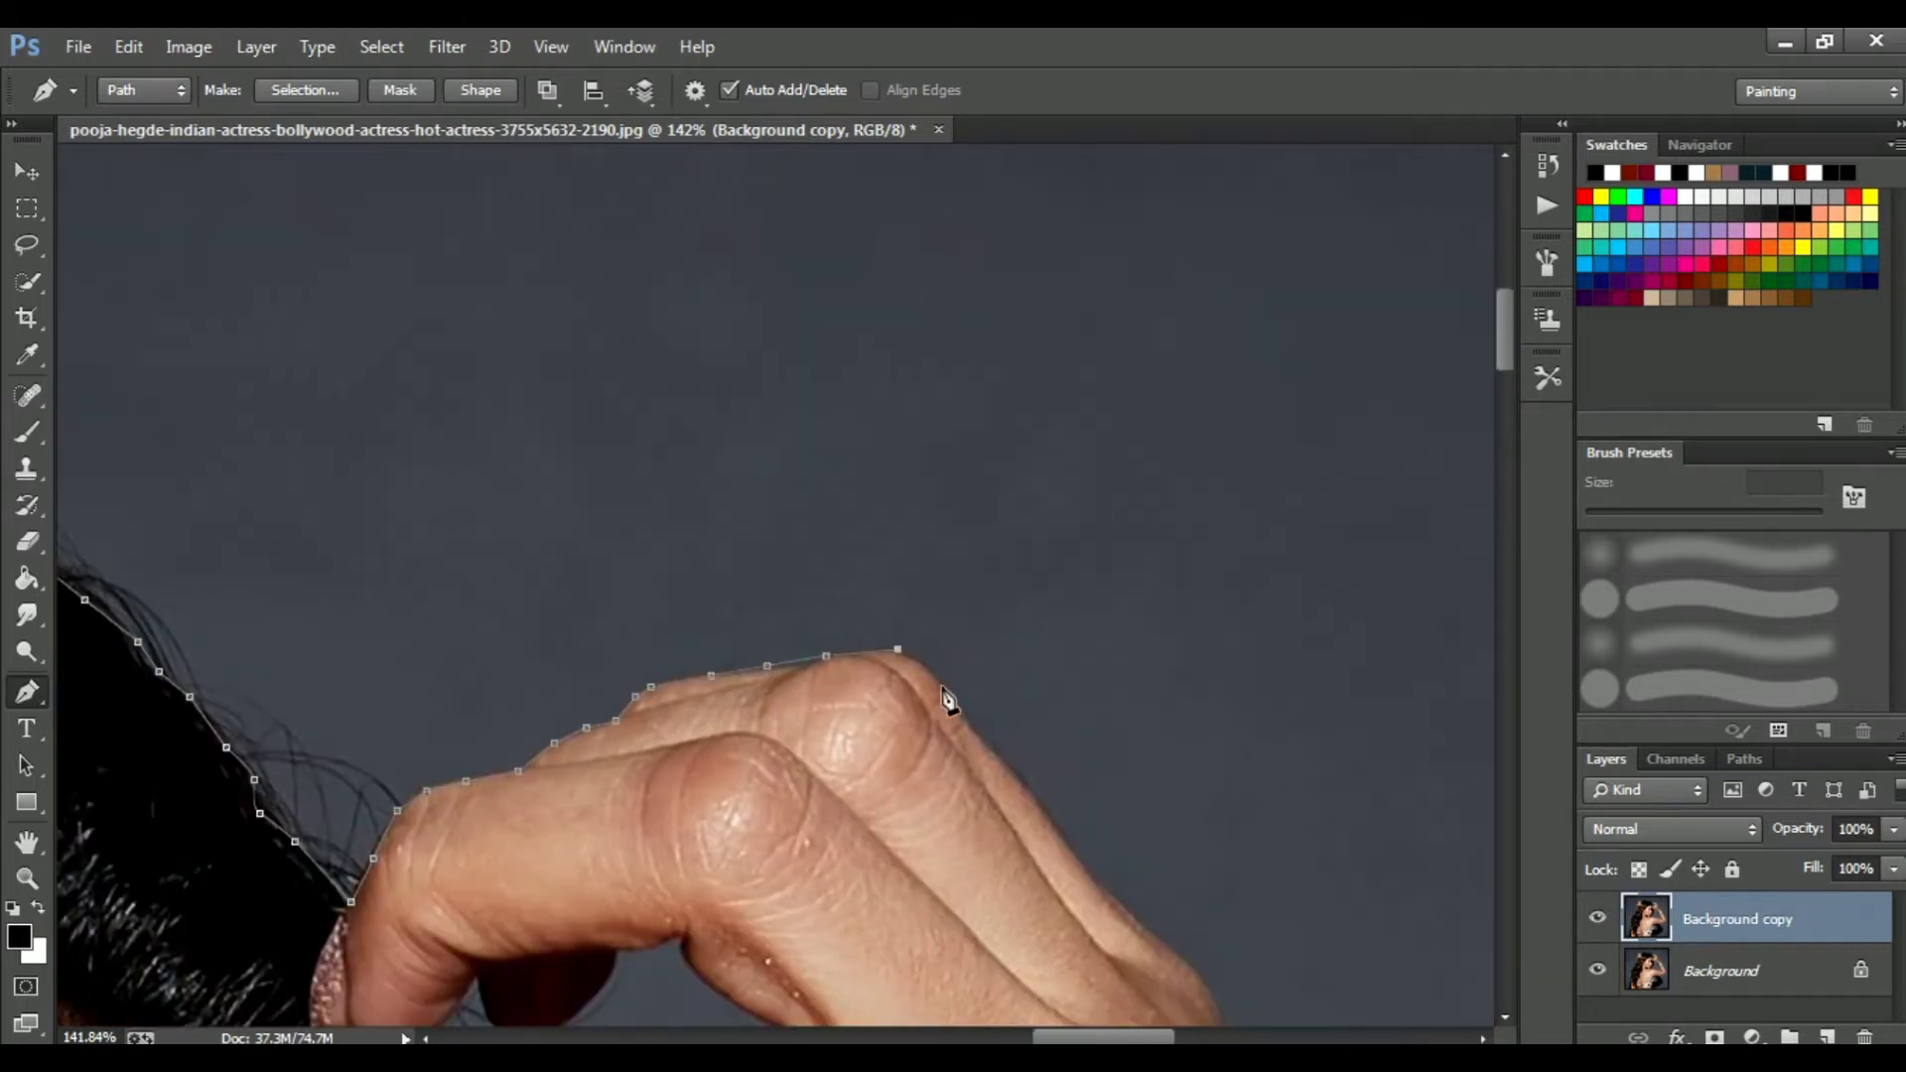
{"action": "left_click", "coordinate": [944, 690]}
{"action": "left_click_drag", "start_coordinate": [1003, 765], "coordinate": [745, 561]}
{"action": "left_click", "coordinate": [847, 700]}
Extend the path down the wrist, around the first bracelet and along the skin to the second bracelet.
{"action": "left_click_drag", "start_coordinate": [913, 878], "coordinate": [586, 600]}
{"action": "left_click", "coordinate": [693, 676]}
{"action": "left_click_drag", "start_coordinate": [765, 799], "coordinate": [618, 600]}
{"action": "scroll", "coordinate": [635, 603], "scroll_direction": "up", "scroll_amount": 3}
{"action": "left_click", "coordinate": [765, 674]}
{"action": "left_click", "coordinate": [794, 700]}
{"action": "left_click", "coordinate": [863, 791]}
{"action": "mouse_move", "coordinate": [896, 924]}
{"action": "left_mouse_down"}
{"action": "mouse_move", "coordinate": [729, 592]}
{"action": "mouse_move", "coordinate": [663, 527]}
{"action": "left_mouse_up"}
{"action": "left_click", "coordinate": [674, 660]}
{"action": "left_click", "coordinate": [750, 737]}
{"action": "left_click", "coordinate": [783, 802]}
{"action": "left_click_drag", "start_coordinate": [829, 879], "coordinate": [606, 593]}
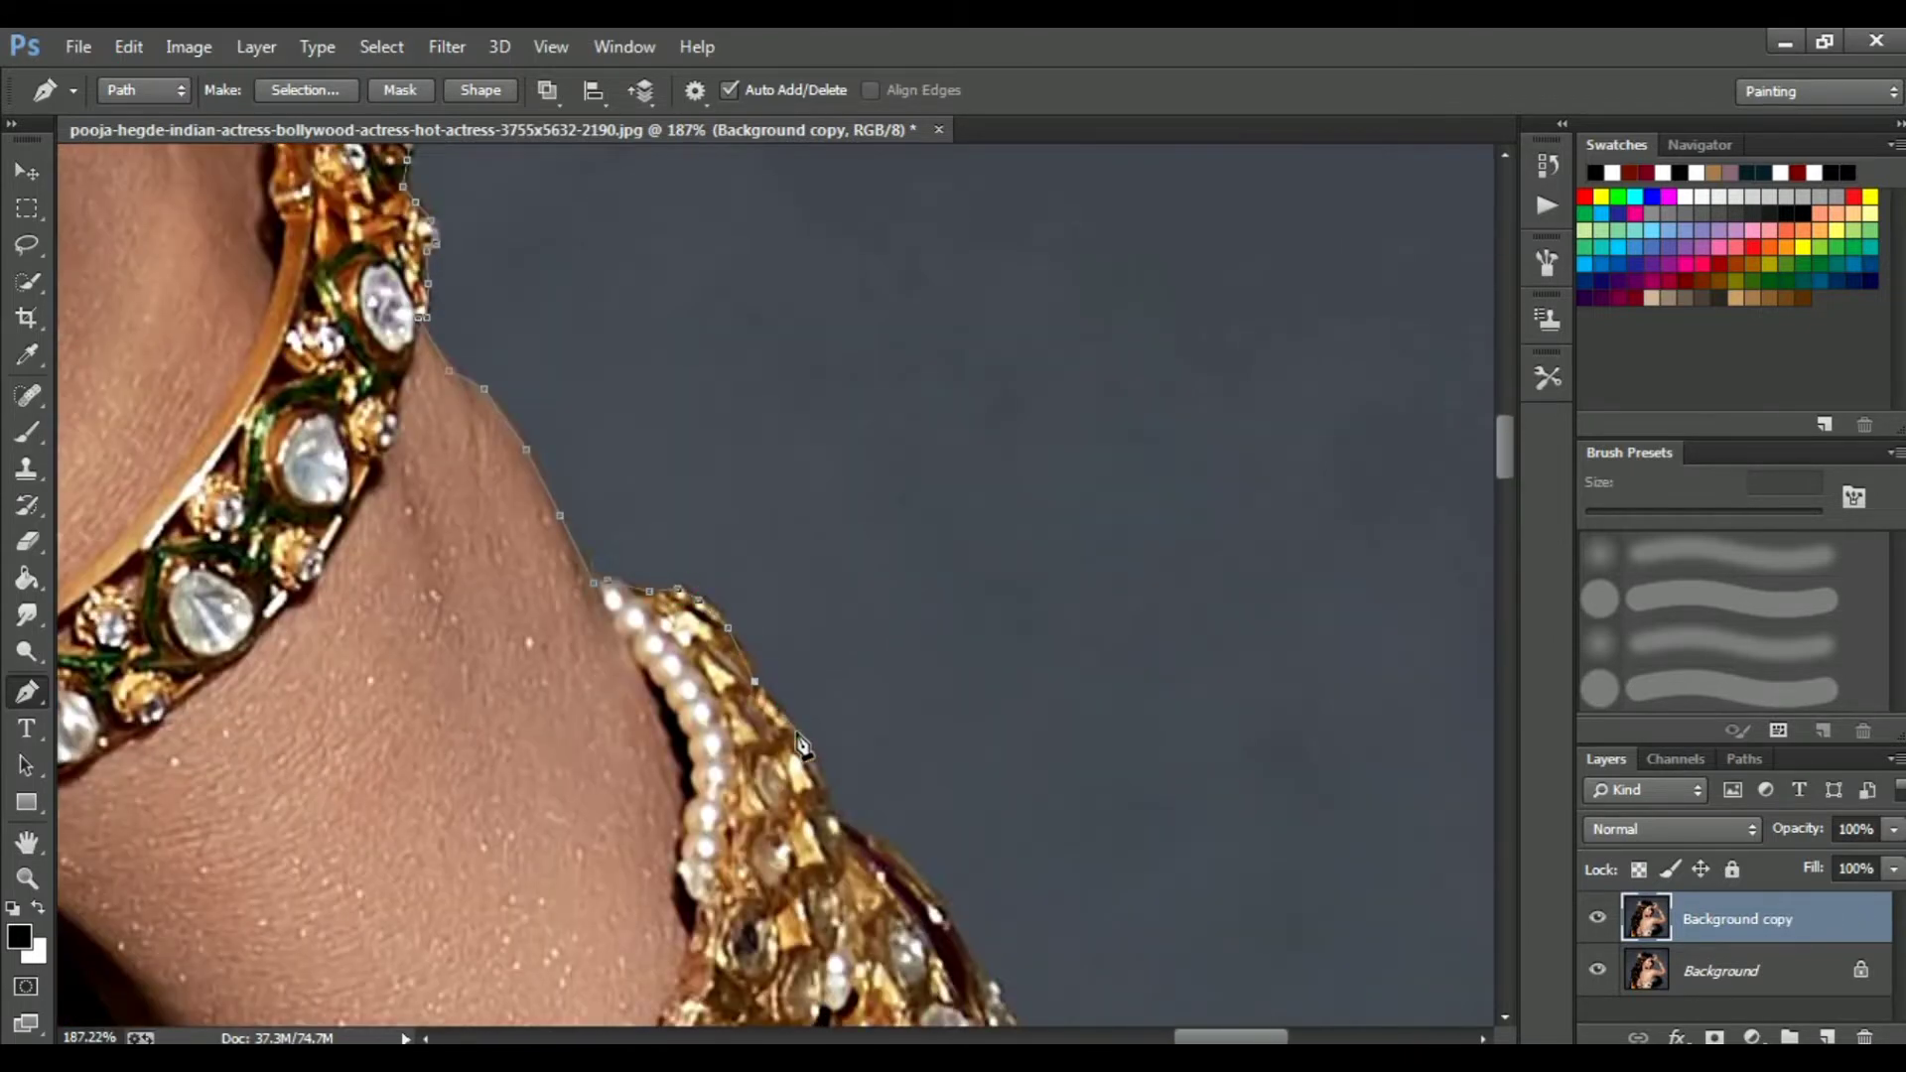
Trace around the outer edge of the second bracelet and onto the outer side of the forearm.
{"action": "left_click", "coordinate": [860, 830]}
{"action": "left_click_drag", "start_coordinate": [909, 884], "coordinate": [559, 592]}
{"action": "left_click", "coordinate": [598, 645]}
{"action": "left_click_drag", "start_coordinate": [689, 890], "coordinate": [702, 459]}
{"action": "left_click_drag", "start_coordinate": [794, 695], "coordinate": [602, 497]}
{"action": "left_click", "coordinate": [705, 631]}
{"action": "left_click_drag", "start_coordinate": [899, 933], "coordinate": [505, 231]}
{"action": "left_click", "coordinate": [689, 529]}
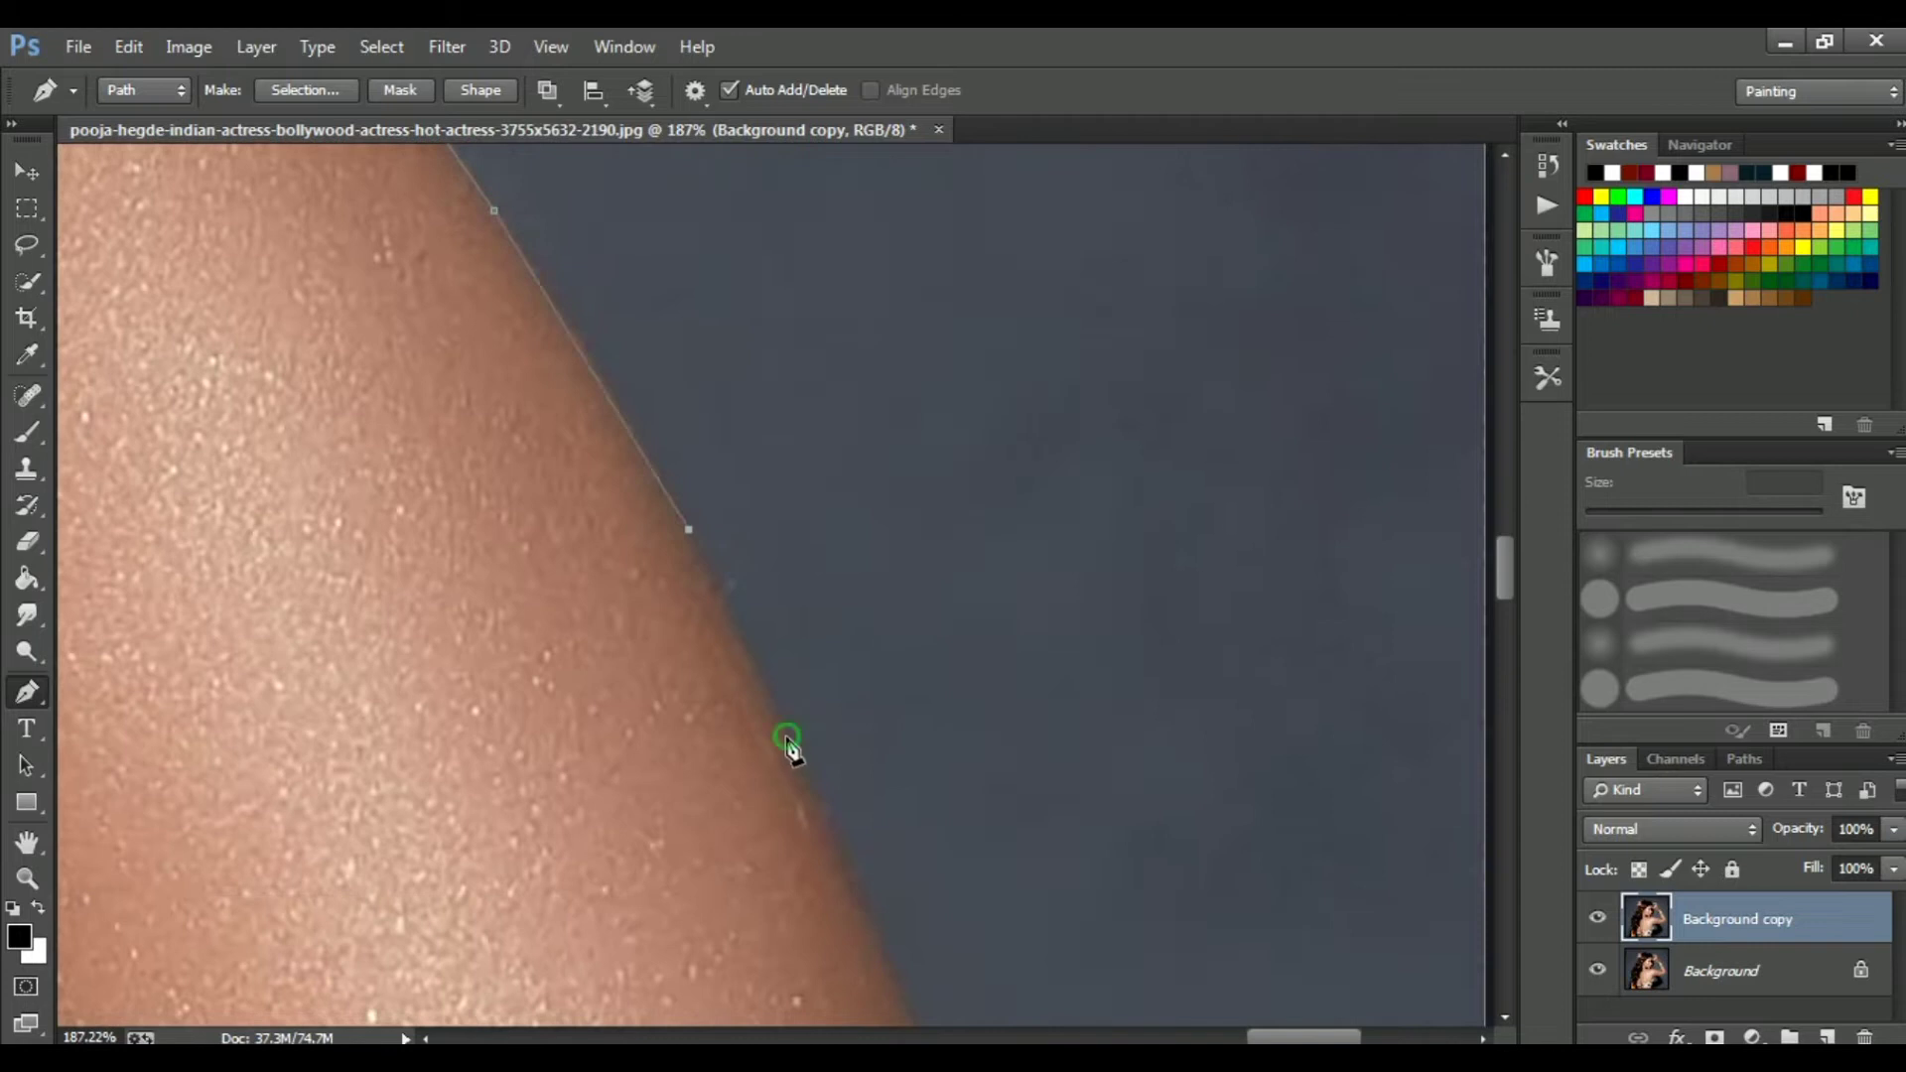
Continue the path down the forearm, around the elbow and onto the underside of the upper arm.
{"action": "scroll", "coordinate": [790, 749], "scroll_direction": "down", "scroll_amount": 3}
{"action": "scroll", "coordinate": [725, 523], "scroll_direction": "right", "scroll_amount": 2}
{"action": "left_click", "coordinate": [750, 855]}
{"action": "left_click_drag", "start_coordinate": [712, 932], "coordinate": [819, 507]}
{"action": "left_click", "coordinate": [706, 626]}
{"action": "left_click", "coordinate": [646, 676]}
{"action": "left_click_drag", "start_coordinate": [562, 715], "coordinate": [992, 476]}
{"action": "left_click", "coordinate": [753, 592]}
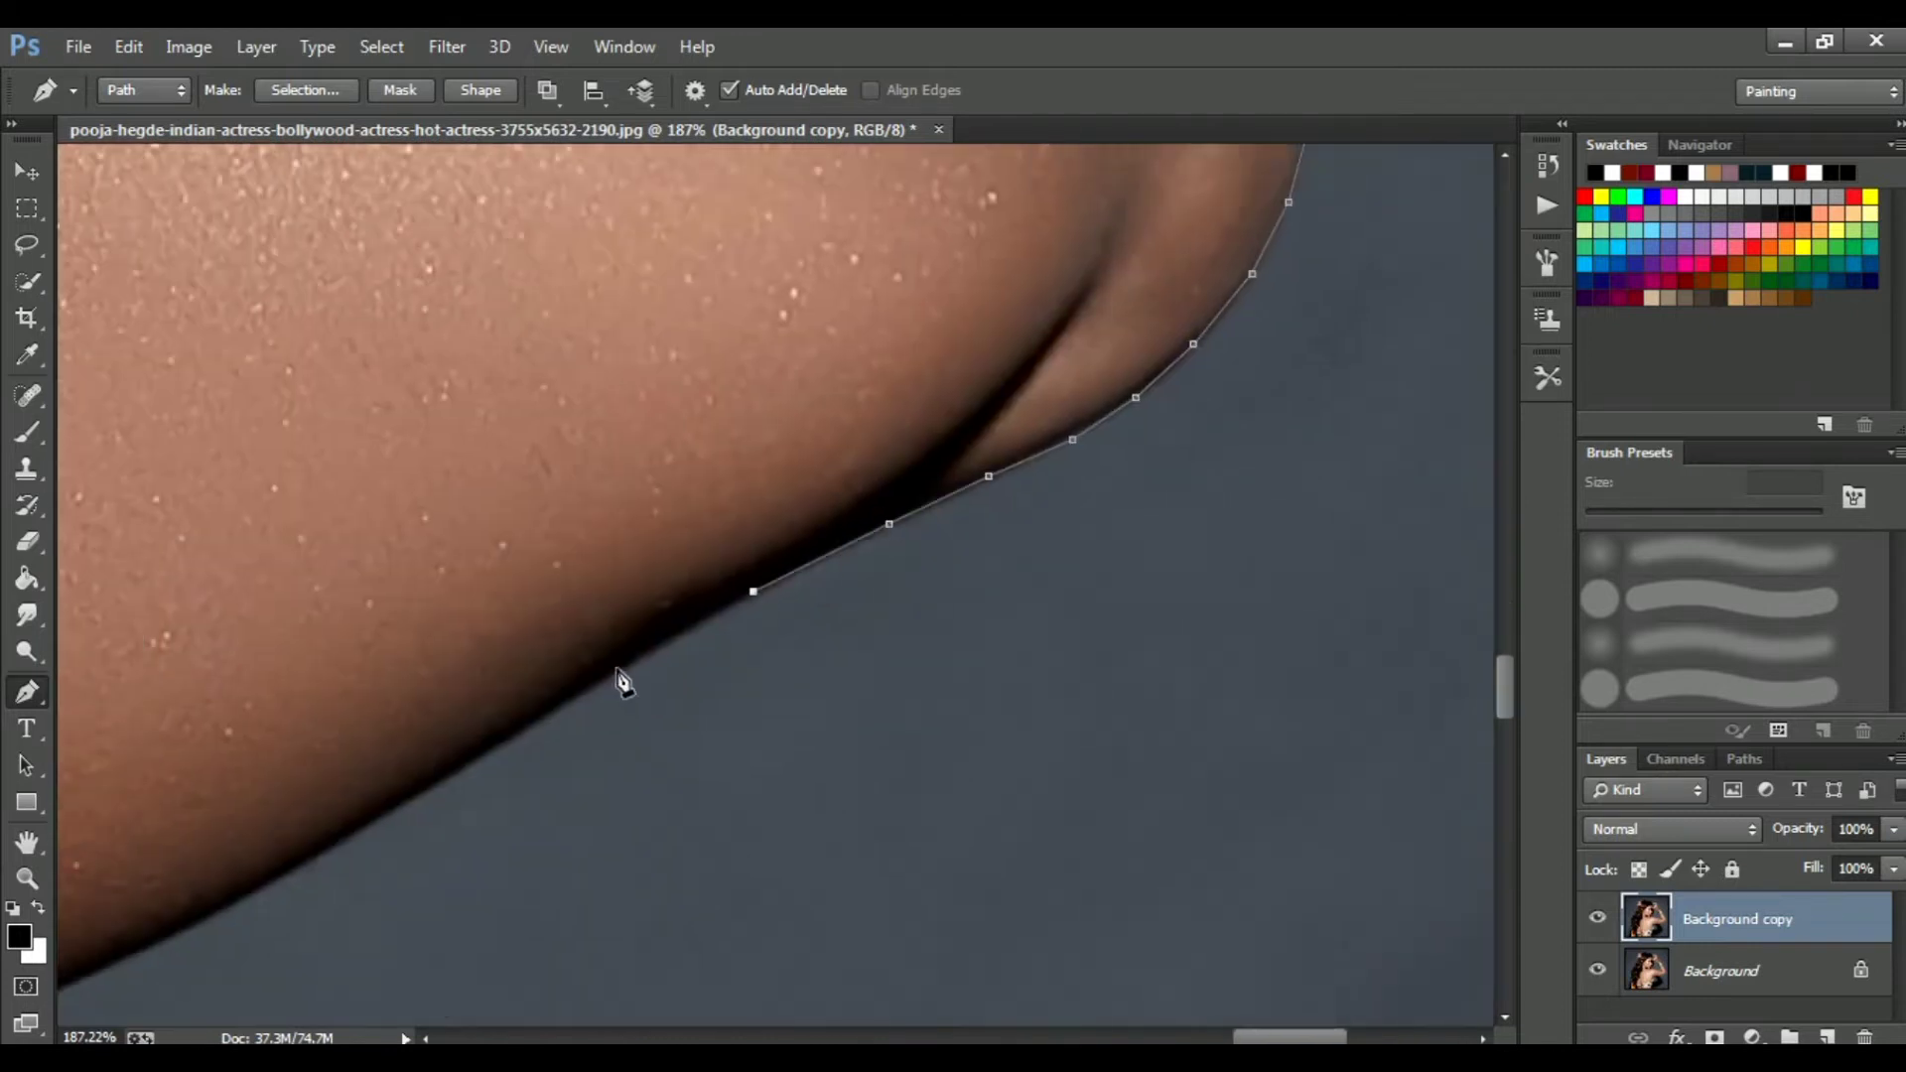
Trace the underside of the upper arm toward the armpit.
{"action": "left_click", "coordinate": [493, 747]}
{"action": "left_click_drag", "start_coordinate": [336, 846], "coordinate": [901, 521]}
{"action": "left_click", "coordinate": [296, 760]}
{"action": "left_click_drag", "start_coordinate": [198, 774], "coordinate": [1033, 483]}
{"action": "left_click", "coordinate": [974, 488]}
{"action": "left_click", "coordinate": [851, 494]}
{"action": "left_click", "coordinate": [694, 495]}
{"action": "left_click", "coordinate": [506, 497]}
{"action": "left_click", "coordinate": [357, 489]}
{"action": "left_click_drag", "start_coordinate": [463, 454], "coordinate": [953, 702]}
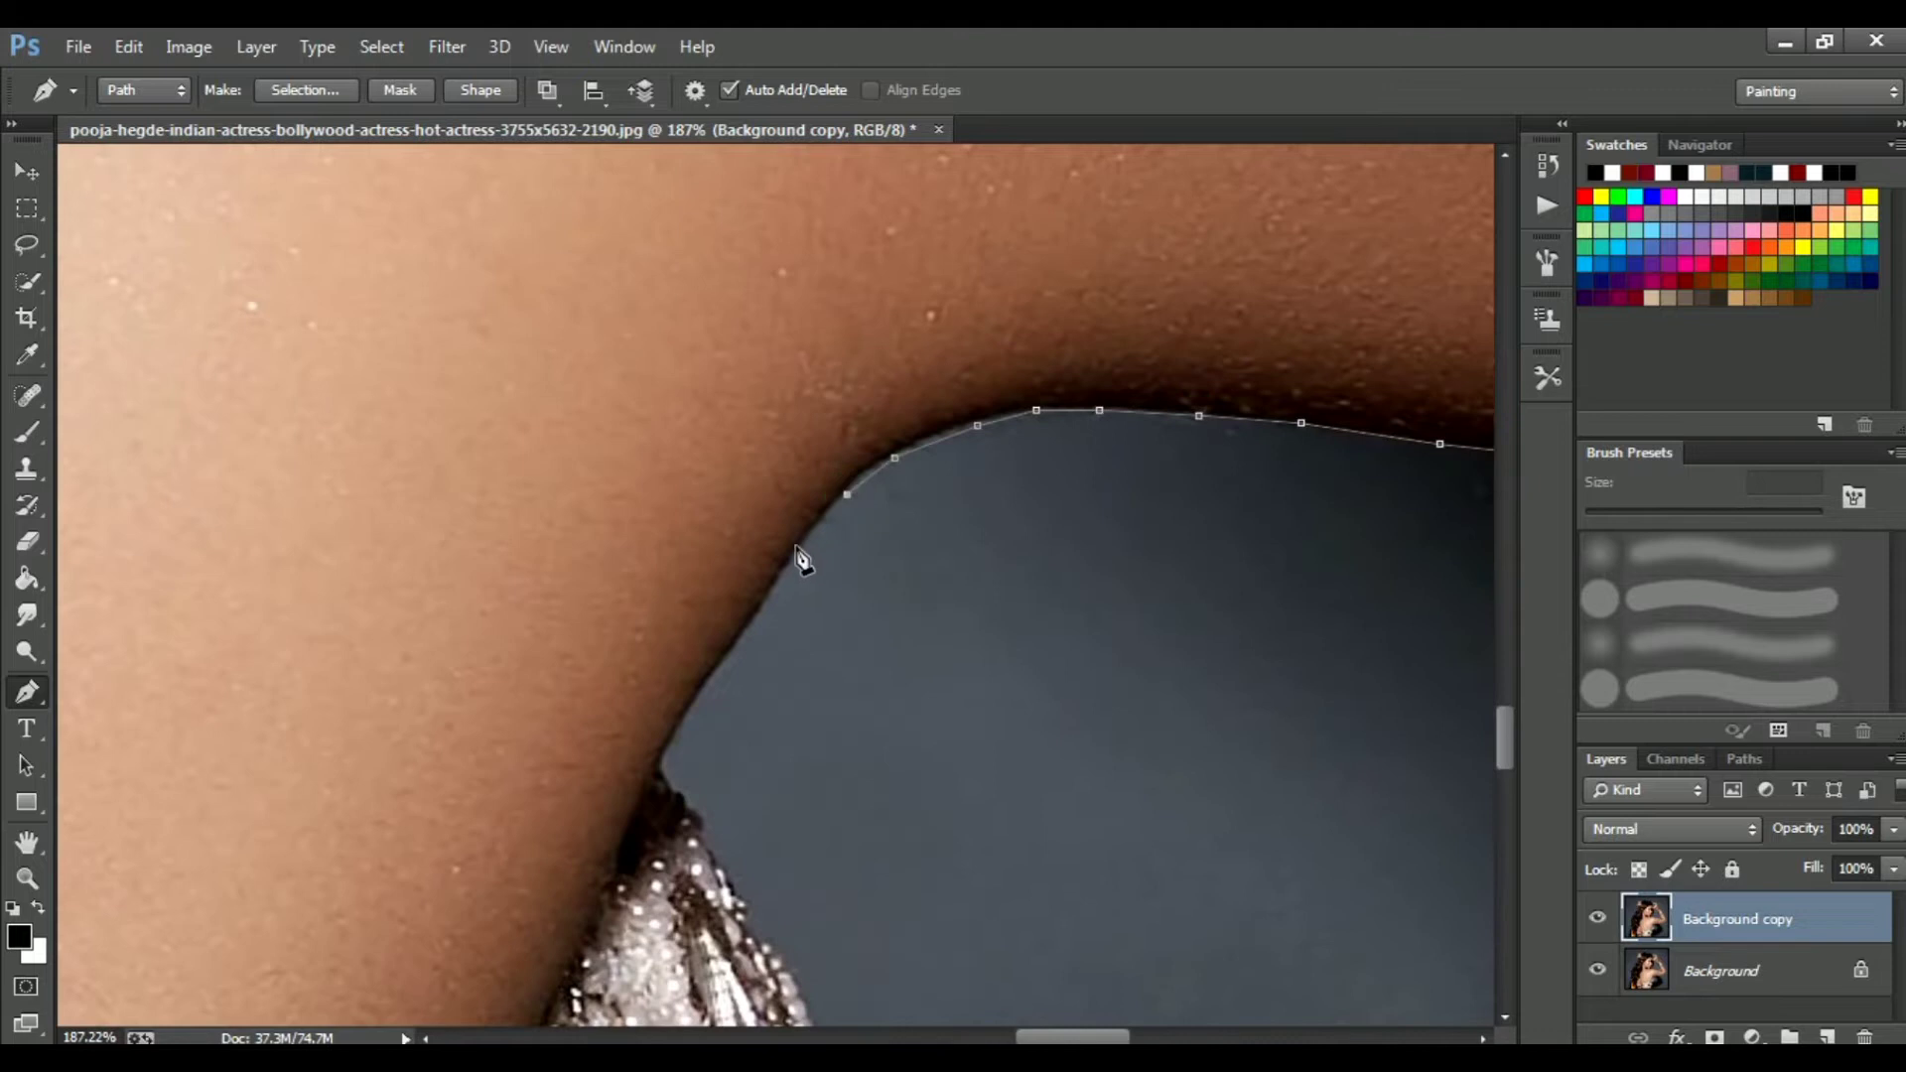
Outline the armpit curve and the outer edge of the embellished blouse.
{"action": "left_click", "coordinate": [795, 547]}
{"action": "left_click", "coordinate": [728, 654]}
{"action": "left_click_drag", "start_coordinate": [694, 705], "coordinate": [898, 332]}
{"action": "left_click", "coordinate": [884, 422]}
{"action": "left_click_drag", "start_coordinate": [987, 566], "coordinate": [1042, 375]}
{"action": "left_click_drag", "start_coordinate": [1062, 715], "coordinate": [1132, 314]}
{"action": "left_click", "coordinate": [1050, 553]}
{"action": "left_click_drag", "start_coordinate": [999, 623], "coordinate": [976, 369]}
{"action": "left_click", "coordinate": [980, 405]}
{"action": "left_click", "coordinate": [943, 467]}
Continue the path past the blouse's lower edge and down the side of the waist.
{"action": "left_click_drag", "start_coordinate": [911, 536], "coordinate": [986, 283]}
{"action": "left_click", "coordinate": [936, 417]}
{"action": "left_click_drag", "start_coordinate": [866, 640], "coordinate": [898, 413]}
{"action": "left_click", "coordinate": [877, 536]}
{"action": "left_click_drag", "start_coordinate": [862, 558], "coordinate": [909, 305]}
{"action": "scroll", "coordinate": [921, 452], "scroll_direction": "down", "scroll_amount": 3}
{"action": "scroll", "coordinate": [928, 378], "scroll_direction": "left", "scroll_amount": 1}
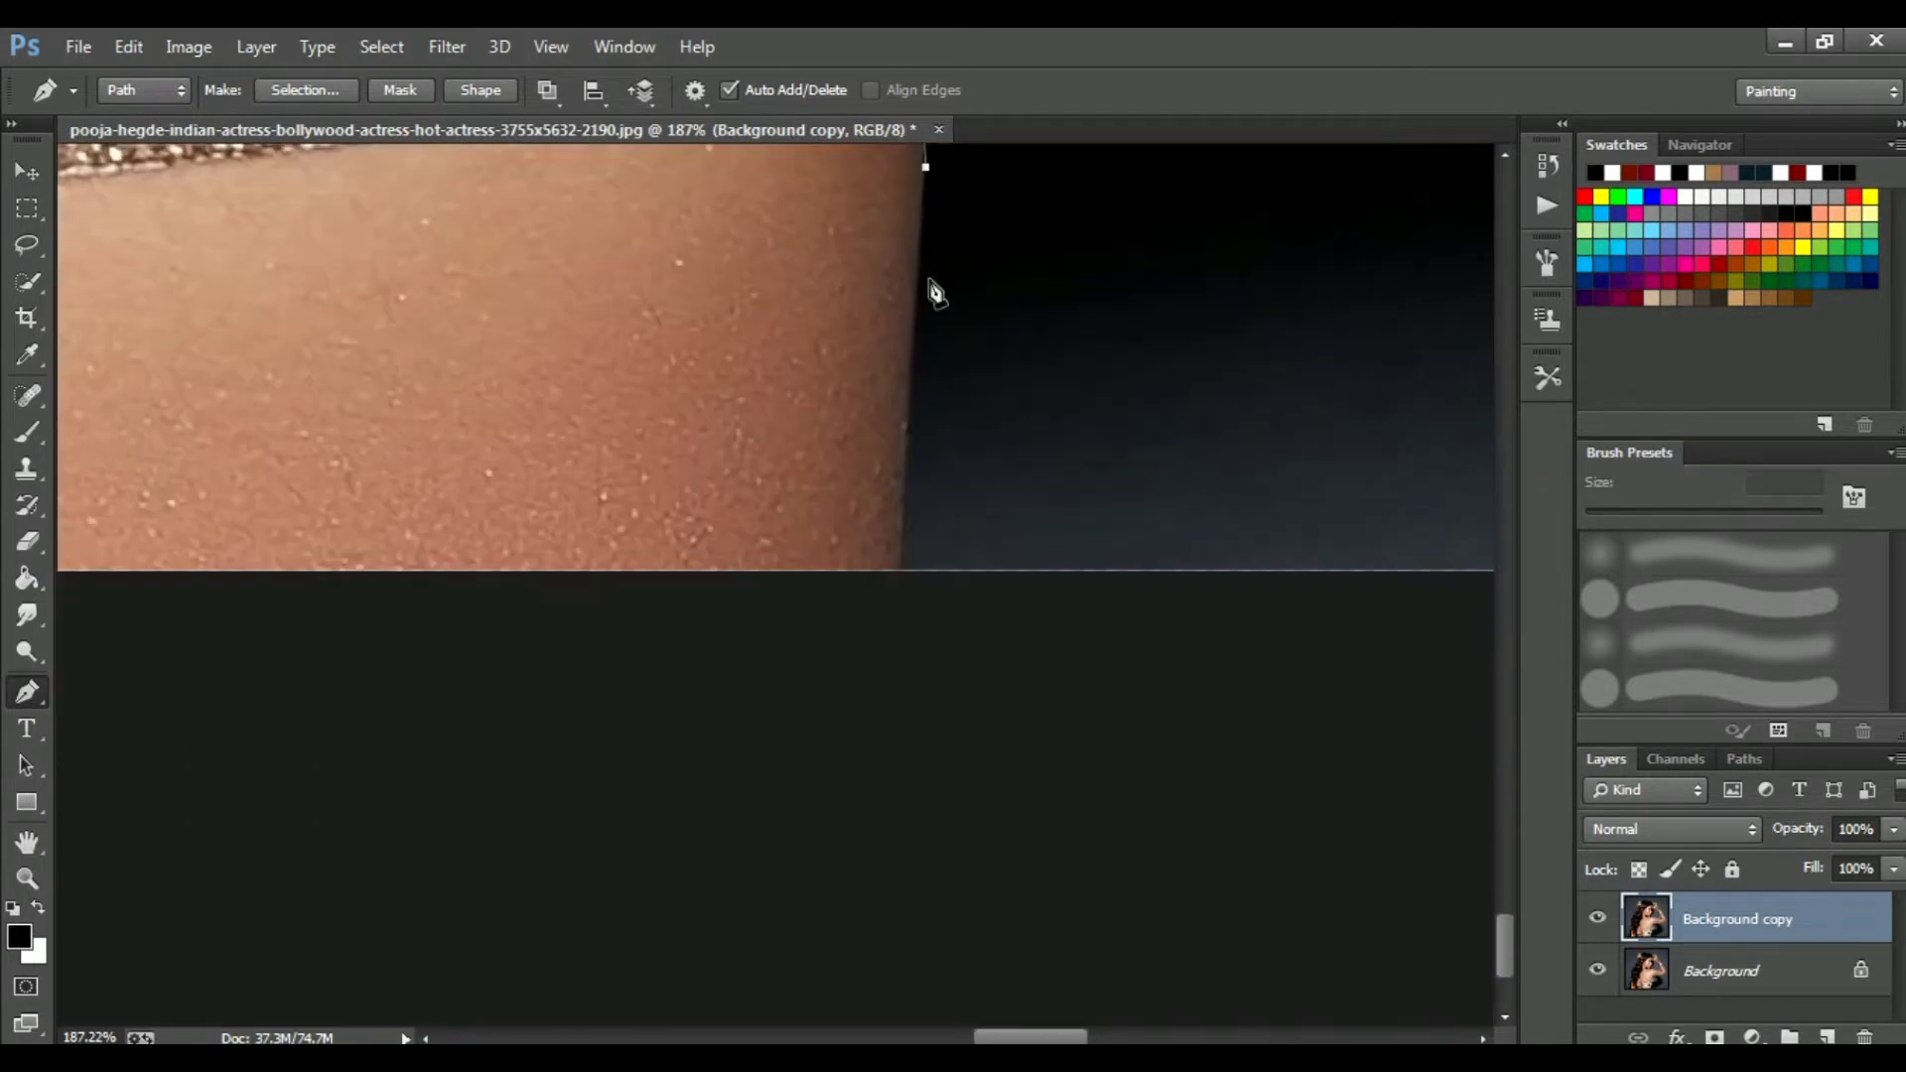
Finish the body path, convert it to a selection, invert it, delete the surrounding backdrop and deselect.
{"action": "scroll", "coordinate": [905, 581], "scroll_direction": "down", "scroll_amount": 5}
{"action": "right_click", "coordinate": [732, 354]}
{"action": "left_click", "coordinate": [844, 473]}
{"action": "key", "text": "Return"}
{"action": "key", "text": "ctrl+shift+i"}
{"action": "key", "text": "Delete"}
{"action": "key", "text": "ctrl+d"}
Hide the original Background layer and make the Background copy layer active.
{"action": "left_click", "coordinate": [1779, 965]}
{"action": "left_click", "coordinate": [1598, 969]}
{"action": "left_click", "coordinate": [1760, 920]}
Start a Pen path in the gap beside the face, tracing the hair's edge up to the underside of the raised hand.
{"action": "scroll", "coordinate": [864, 432], "scroll_direction": "up", "scroll_amount": 15}
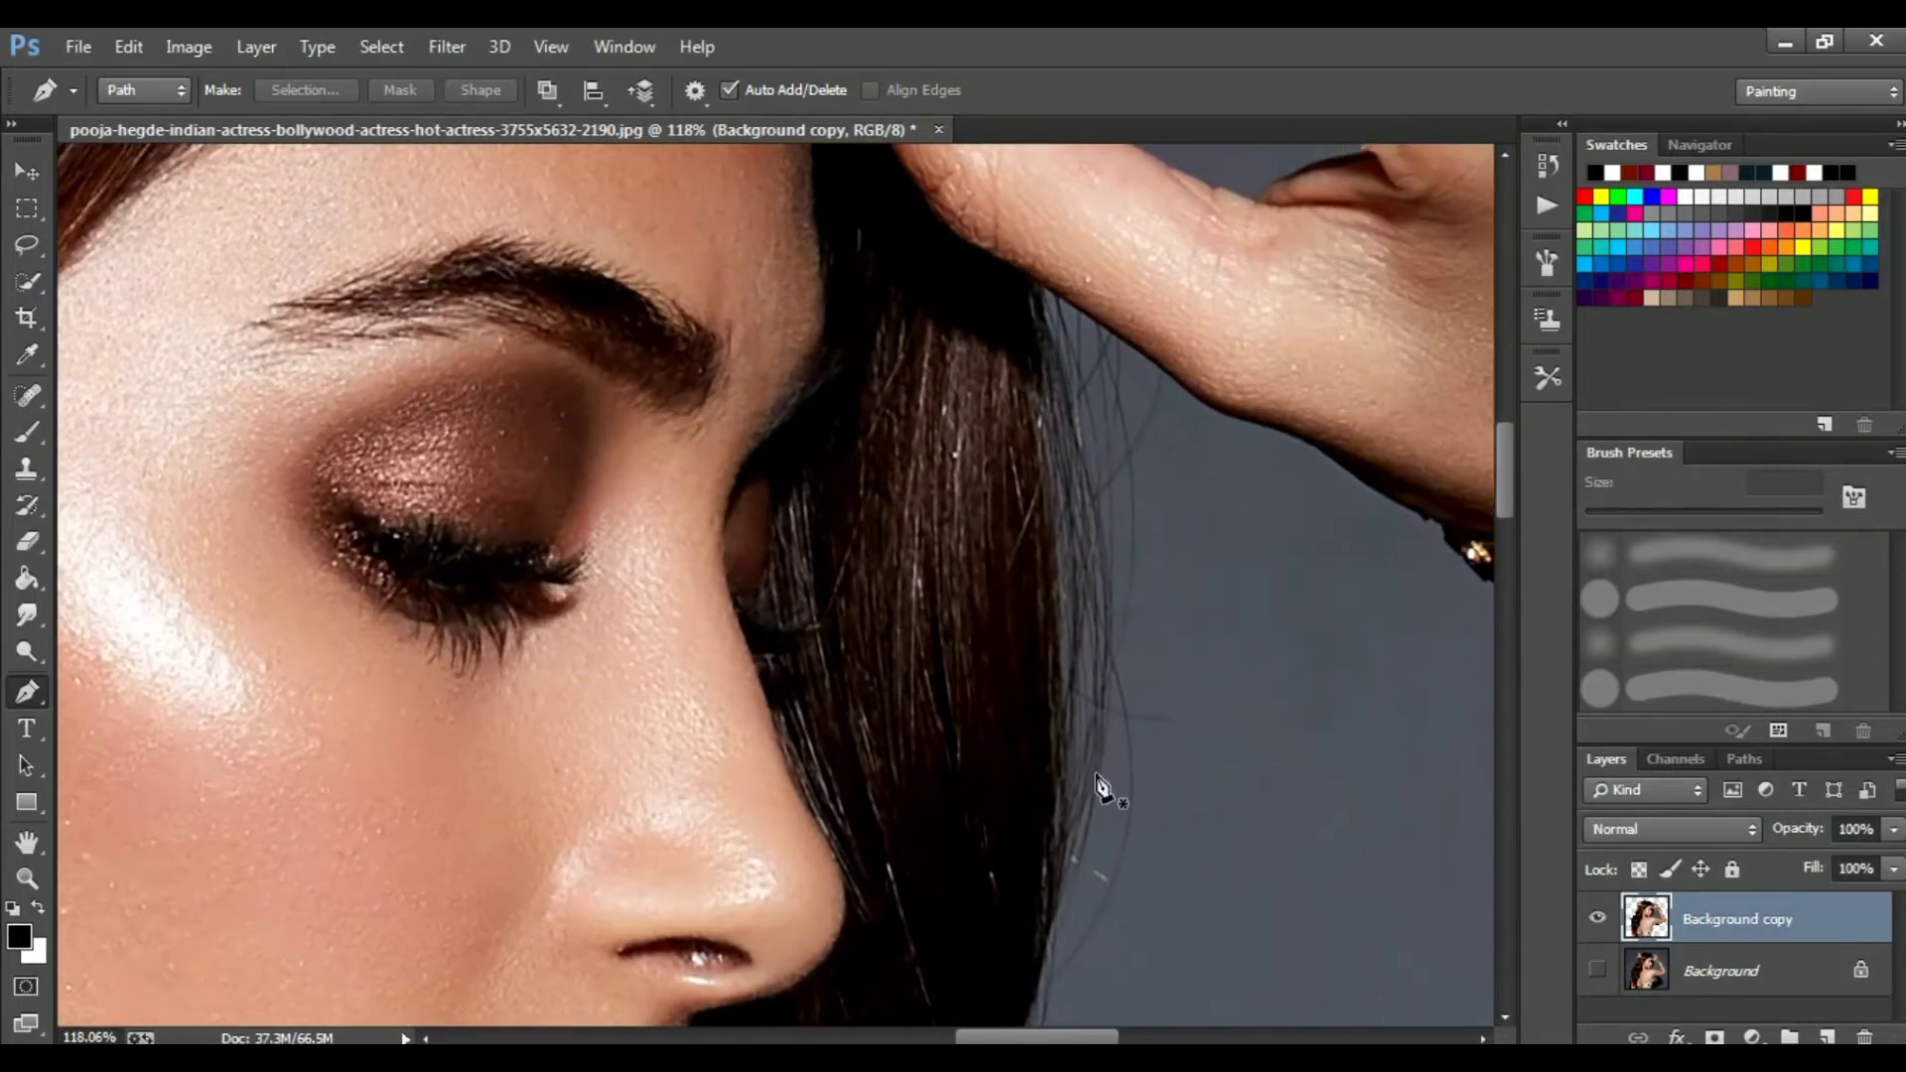
{"action": "left_click", "coordinate": [1055, 741]}
{"action": "left_click", "coordinate": [1055, 634]}
{"action": "left_click", "coordinate": [1056, 546]}
{"action": "left_click", "coordinate": [1045, 436]}
{"action": "left_click", "coordinate": [1040, 374]}
{"action": "left_click", "coordinate": [1031, 315]}
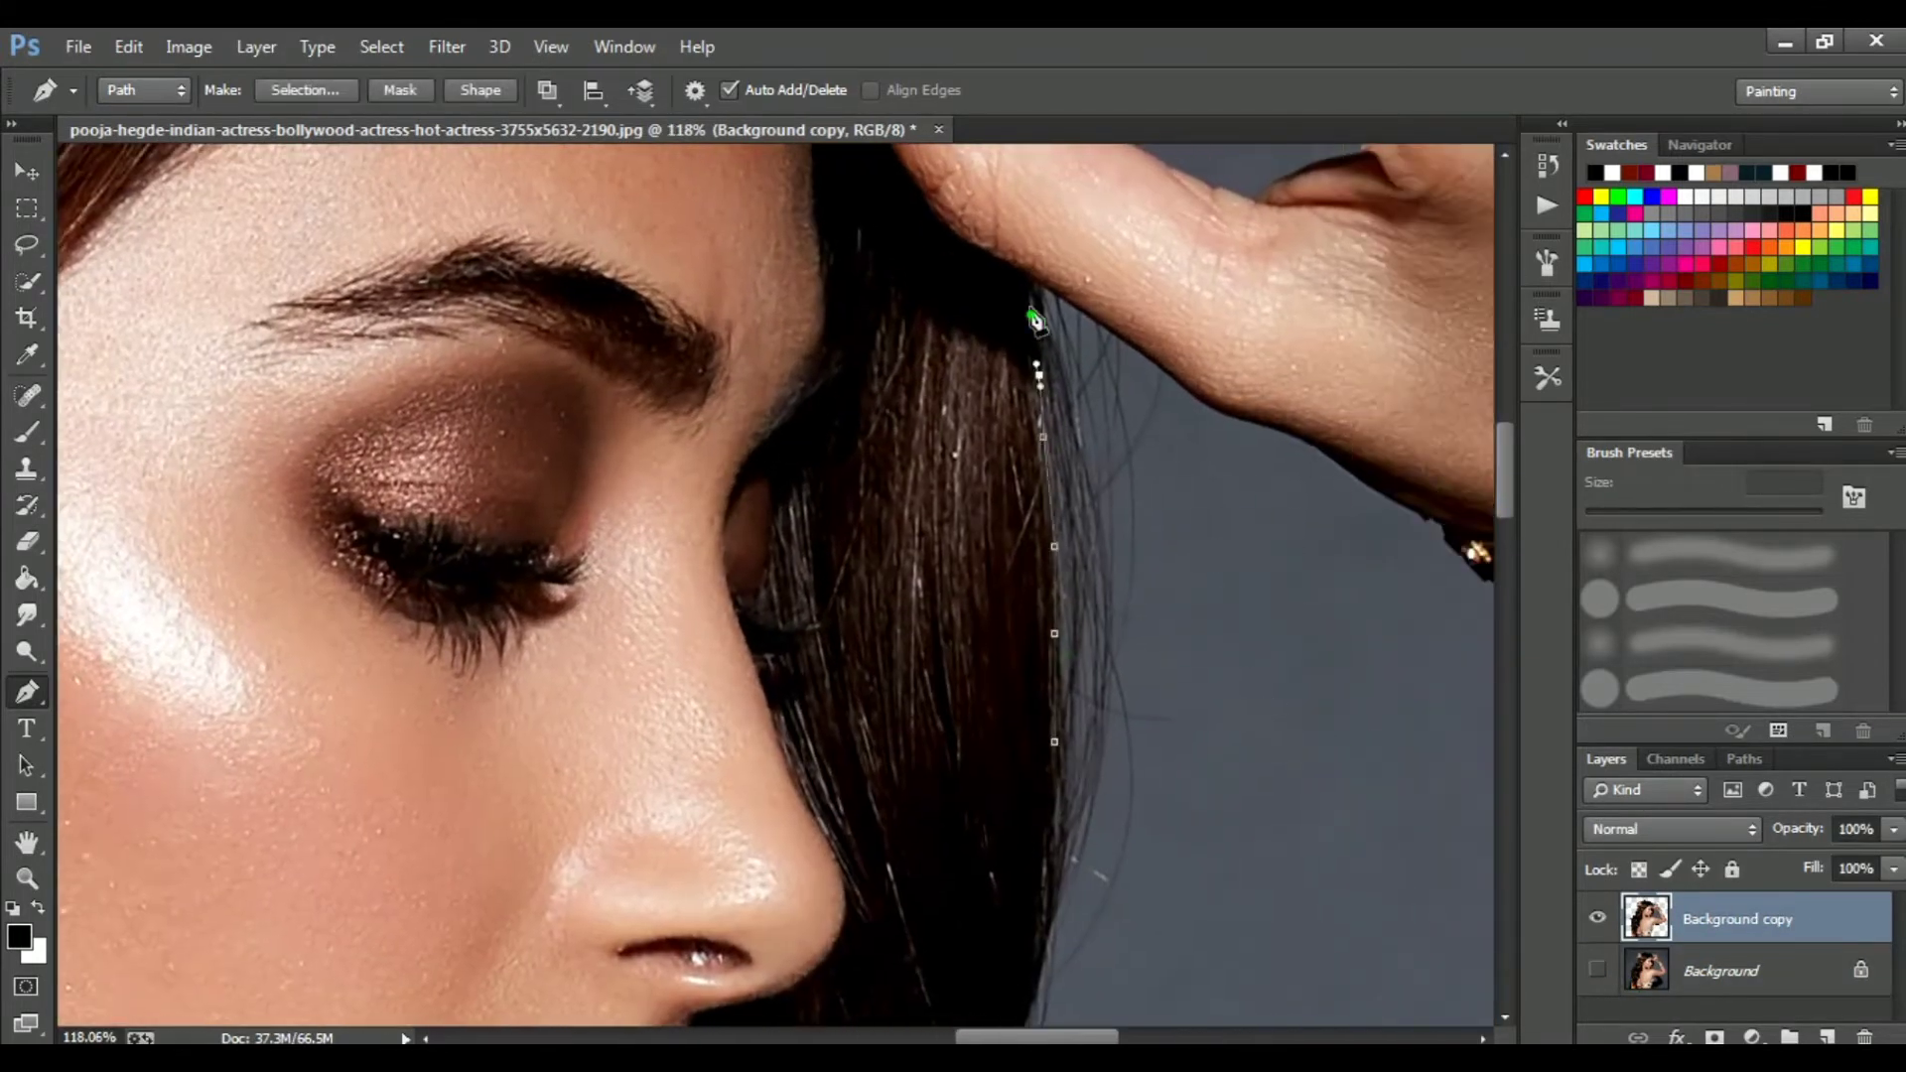
{"action": "left_click", "coordinate": [1036, 285]}
{"action": "left_click", "coordinate": [1093, 319]}
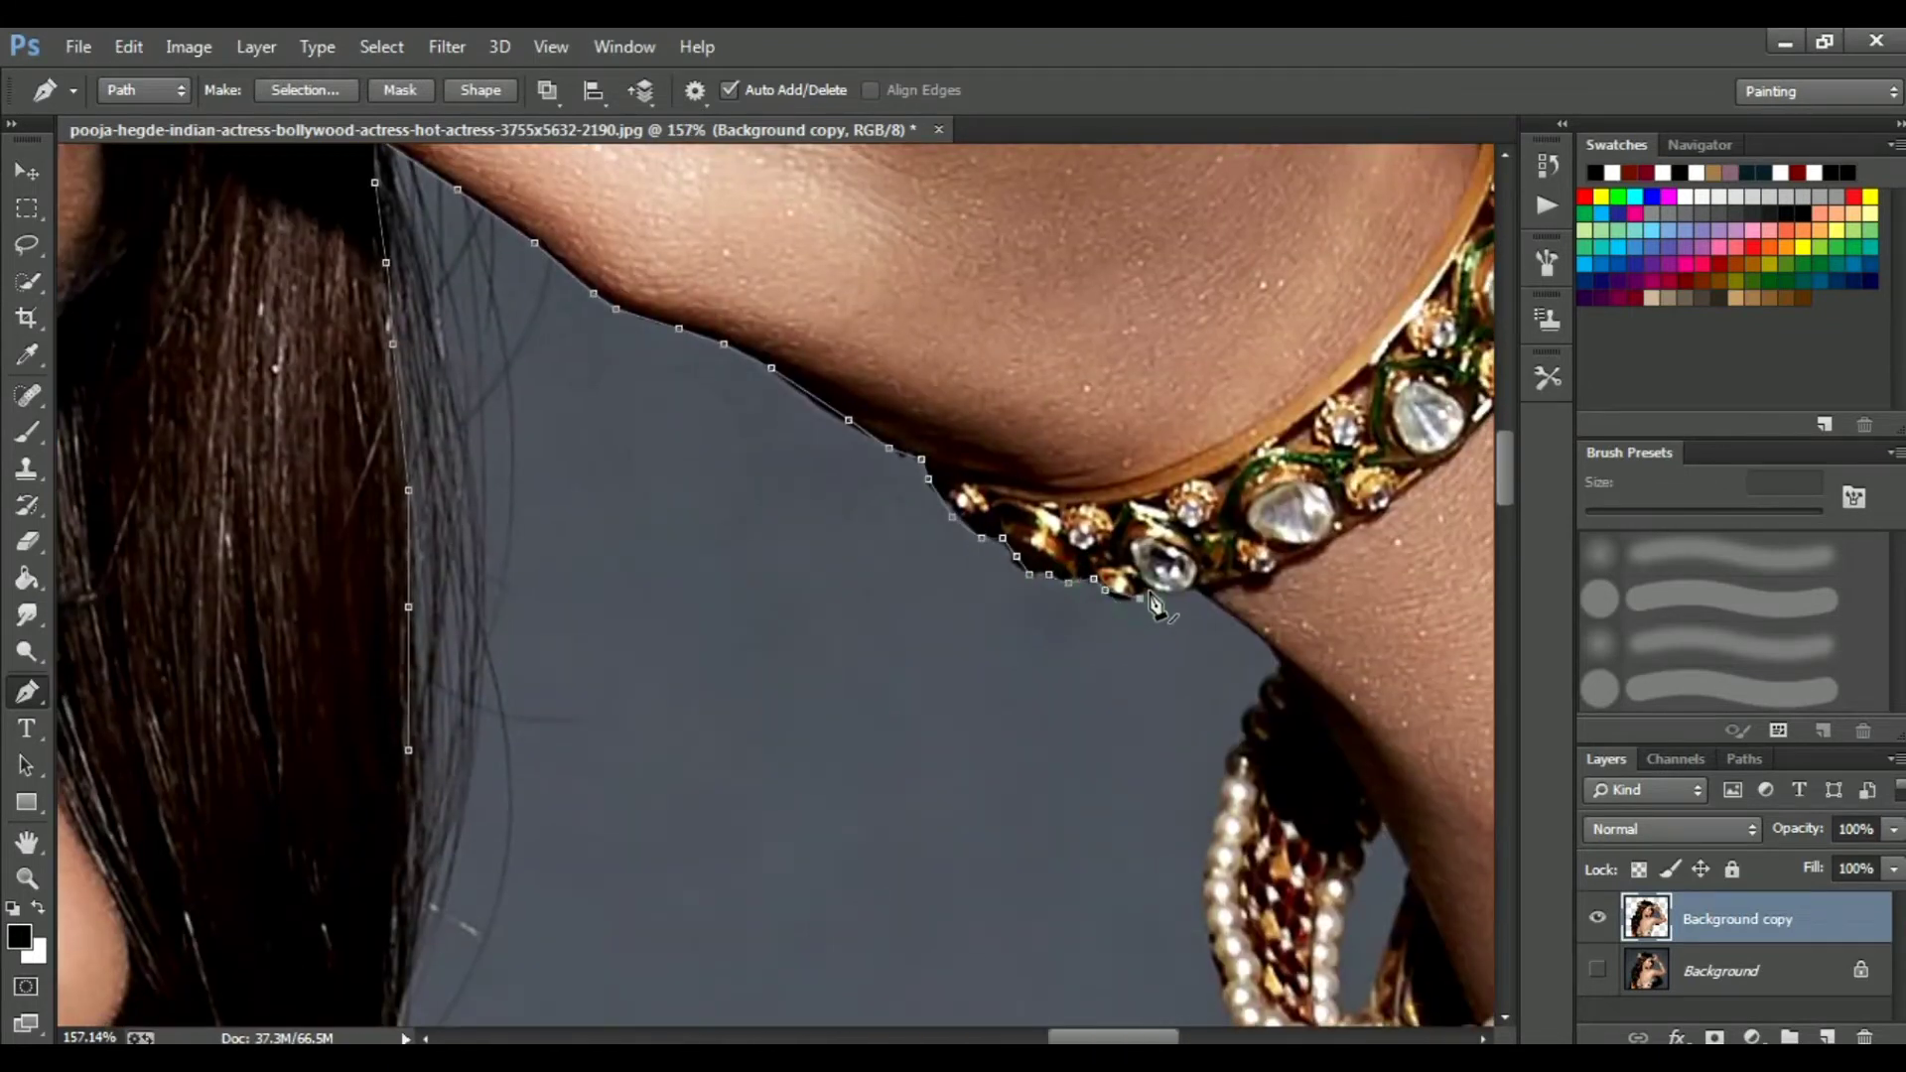
Continue the path around the pearl strands and the outer edge of the gold bangles on the wrist.
{"action": "left_click", "coordinate": [1224, 754]}
{"action": "left_click", "coordinate": [1229, 779]}
{"action": "left_click", "coordinate": [1221, 802]}
{"action": "left_click", "coordinate": [1208, 832]}
{"action": "left_click", "coordinate": [1213, 857]}
{"action": "left_click", "coordinate": [1215, 874]}
{"action": "left_click", "coordinate": [1203, 904]}
{"action": "left_click_drag", "start_coordinate": [1236, 977], "coordinate": [1092, 609]}
{"action": "left_click_drag", "start_coordinate": [1271, 834], "coordinate": [1055, 407]}
{"action": "left_click", "coordinate": [1165, 474]}
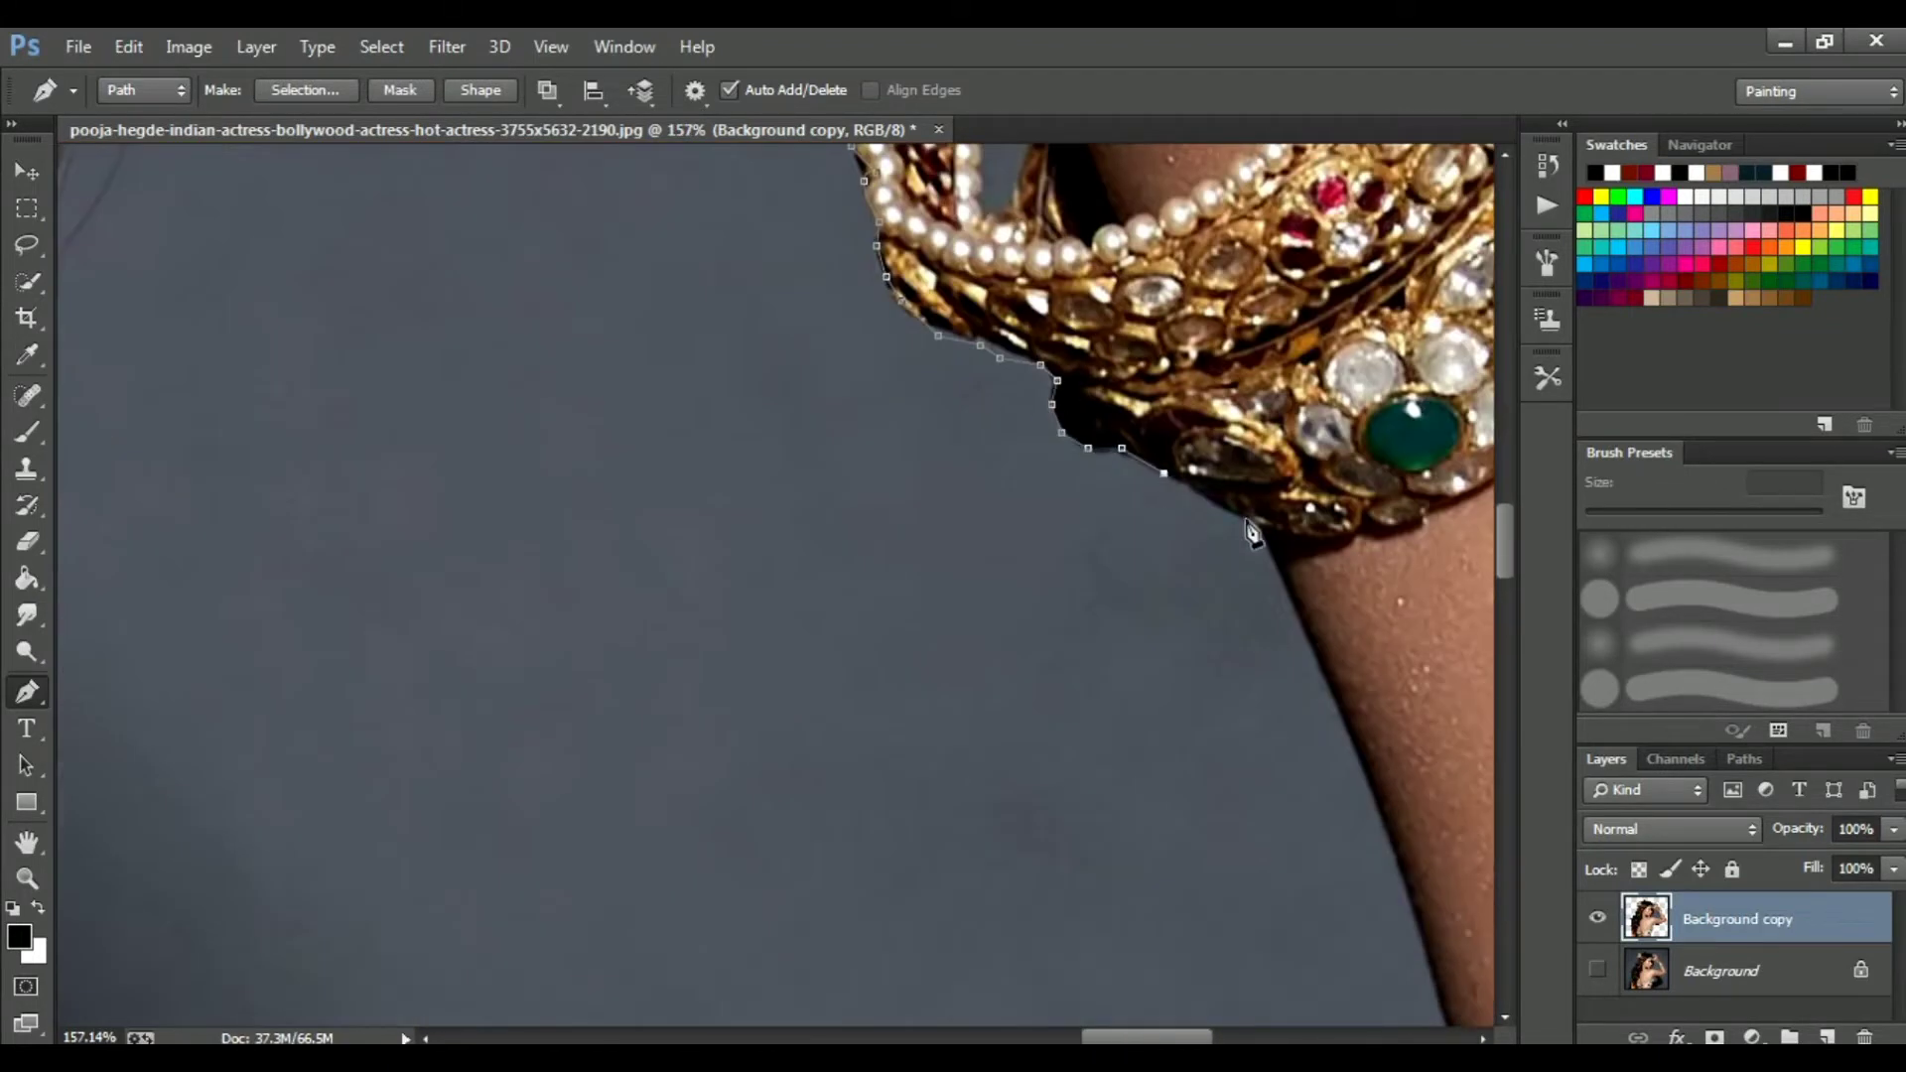
Trace the inner edge of the forearm from the bangles down to the elbow crease and onto the upper arm.
{"action": "left_click_drag", "start_coordinate": [1283, 535], "coordinate": [921, 236]}
{"action": "left_click", "coordinate": [979, 362]}
{"action": "left_click", "coordinate": [1033, 518]}
{"action": "left_click_drag", "start_coordinate": [1088, 682], "coordinate": [860, 315]}
{"action": "left_click", "coordinate": [901, 450]}
{"action": "left_click", "coordinate": [914, 555]}
{"action": "left_click_drag", "start_coordinate": [887, 789], "coordinate": [1363, 697]}
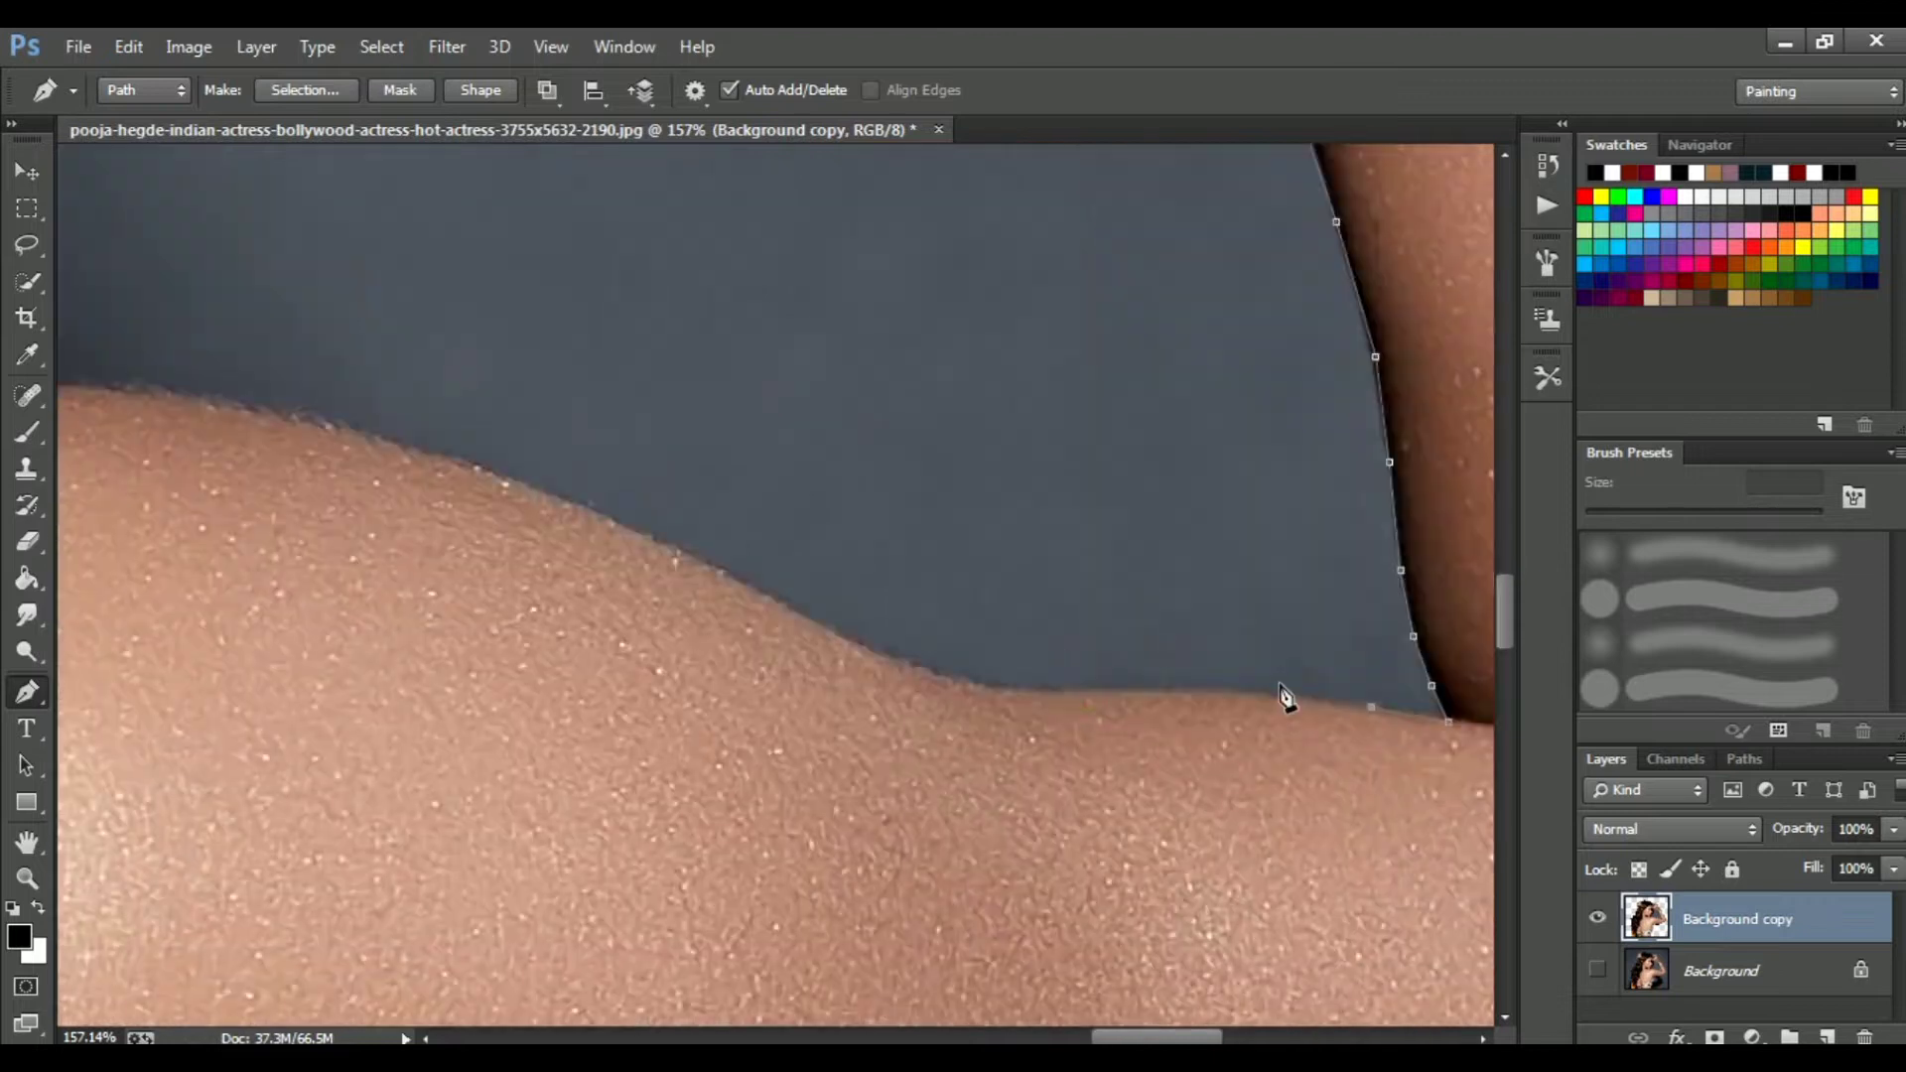
Continue the path along the top edge of the upper arm and shoulder toward the hair.
{"action": "left_click", "coordinate": [840, 638]}
{"action": "left_click", "coordinate": [695, 561]}
{"action": "left_click", "coordinate": [566, 502]}
{"action": "left_click_drag", "start_coordinate": [455, 459], "coordinate": [1115, 638]}
{"action": "left_click", "coordinate": [998, 602]}
{"action": "left_click", "coordinate": [883, 572]}
{"action": "left_click", "coordinate": [764, 558]}
{"action": "left_click_drag", "start_coordinate": [601, 541], "coordinate": [1176, 685]}
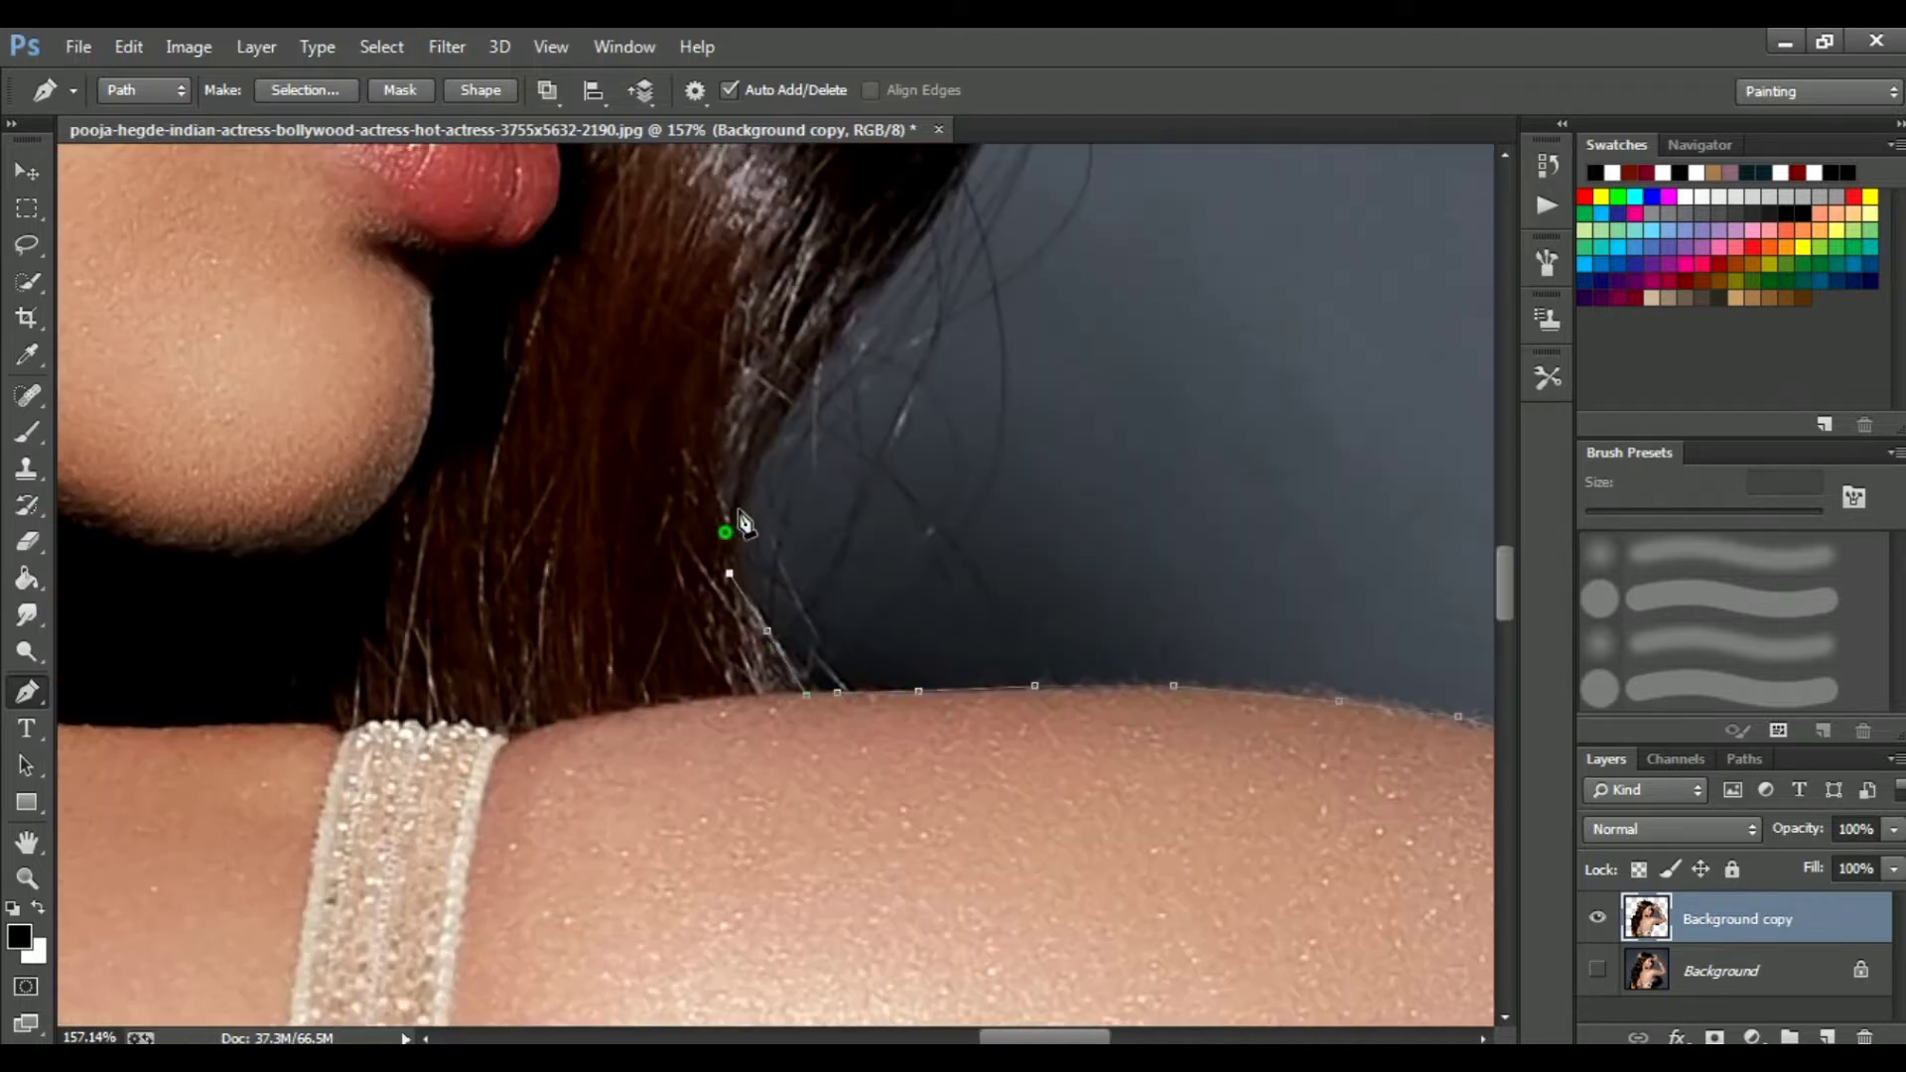
Close the path along the lower hair edge, convert it to a selection and delete the backdrop inside the arm gap.
{"action": "scroll", "coordinate": [745, 521], "scroll_direction": "up", "scroll_amount": 8}
{"action": "scroll", "coordinate": [932, 927], "scroll_direction": "down", "scroll_amount": 2}
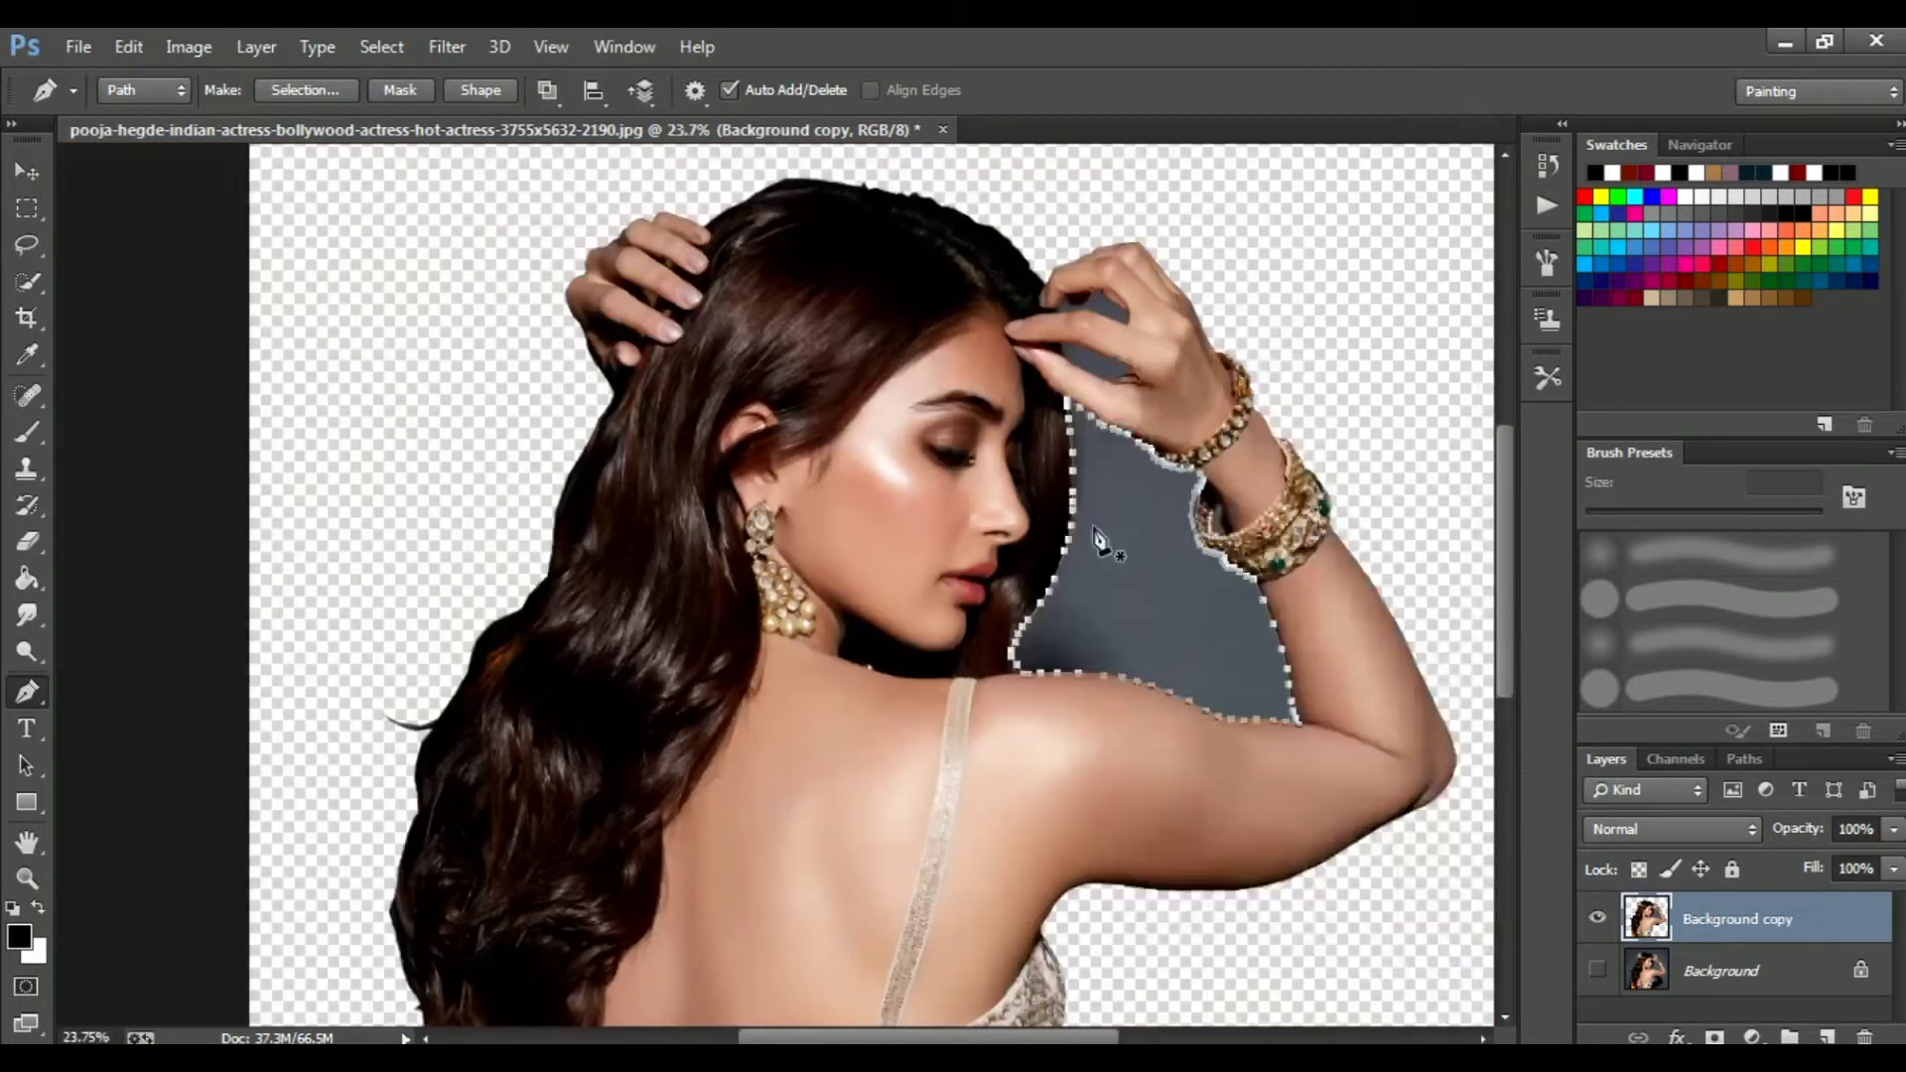
{"action": "right_click", "coordinate": [1100, 544]}
{"action": "key", "text": "Delete"}
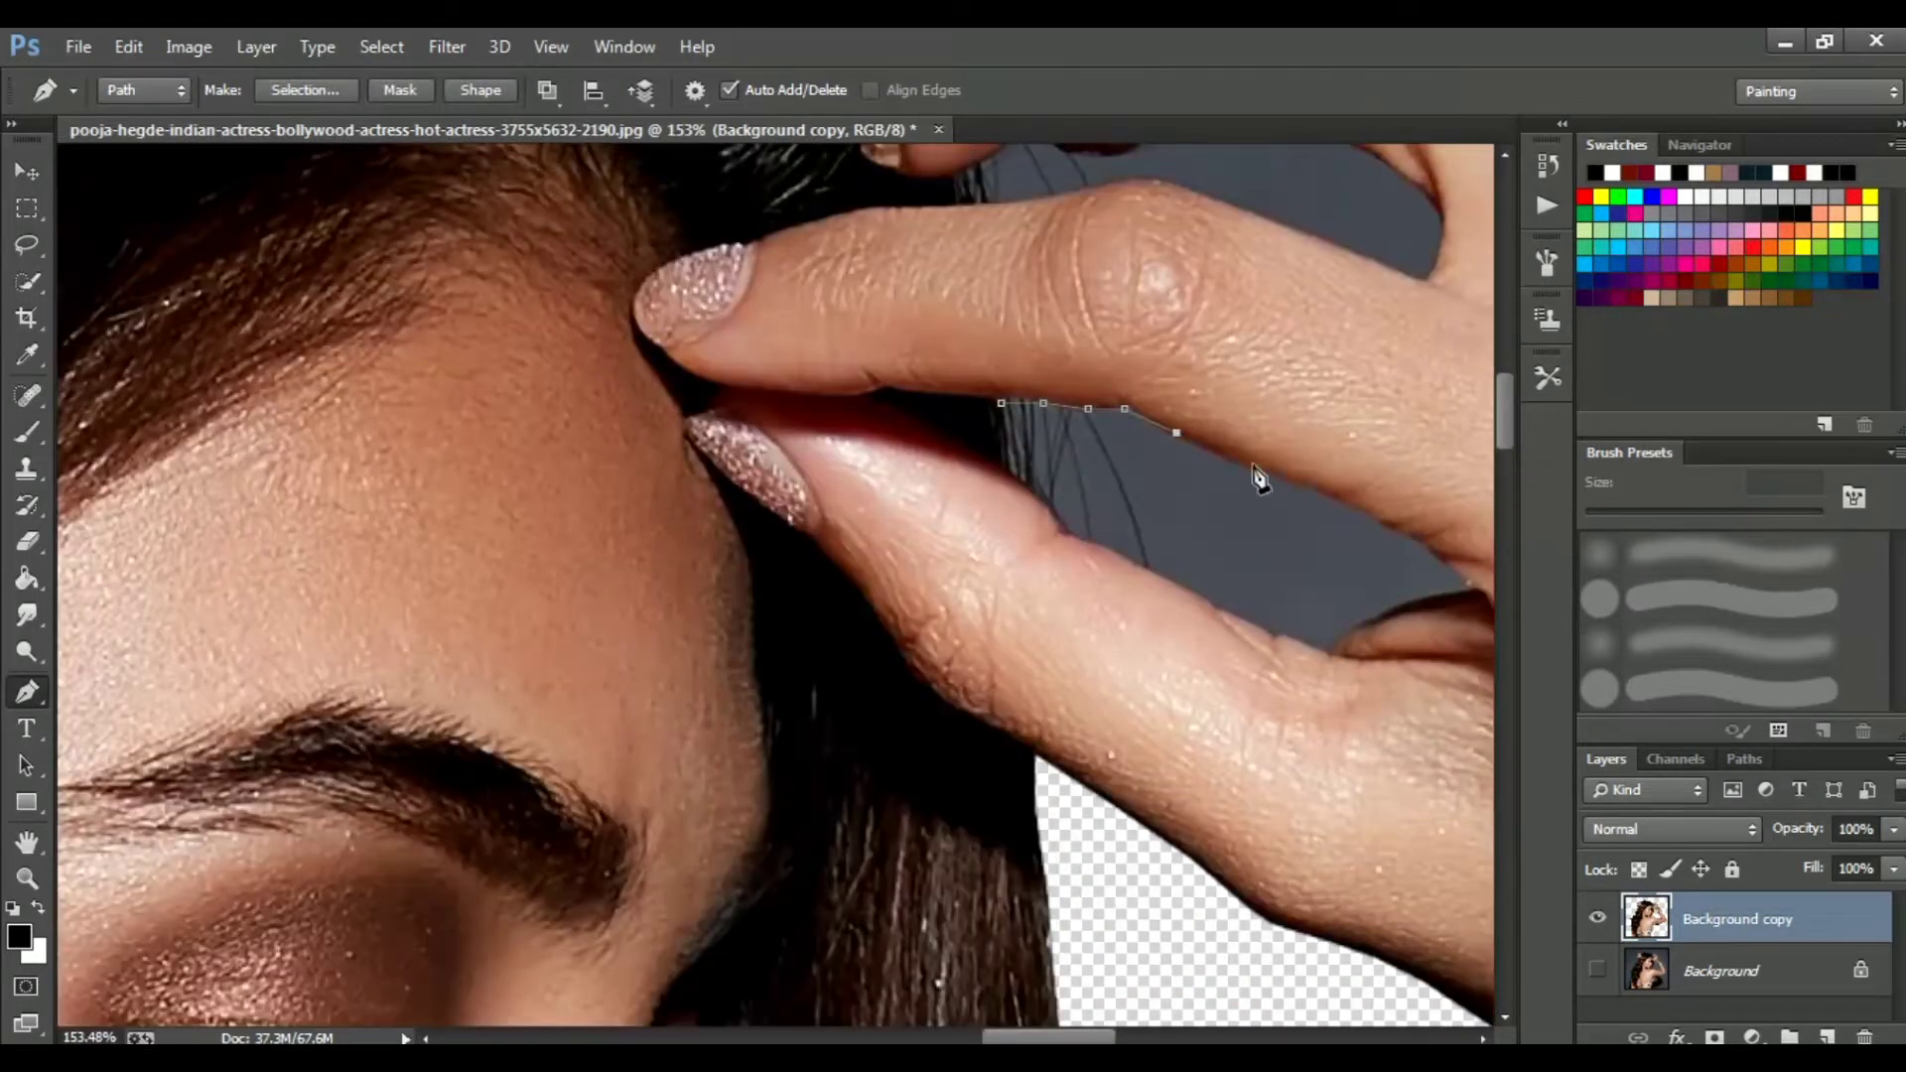
Convert the paths around the gaps between the fingers to selections and delete the backdrop inside them.
{"action": "right_click", "coordinate": [1127, 514]}
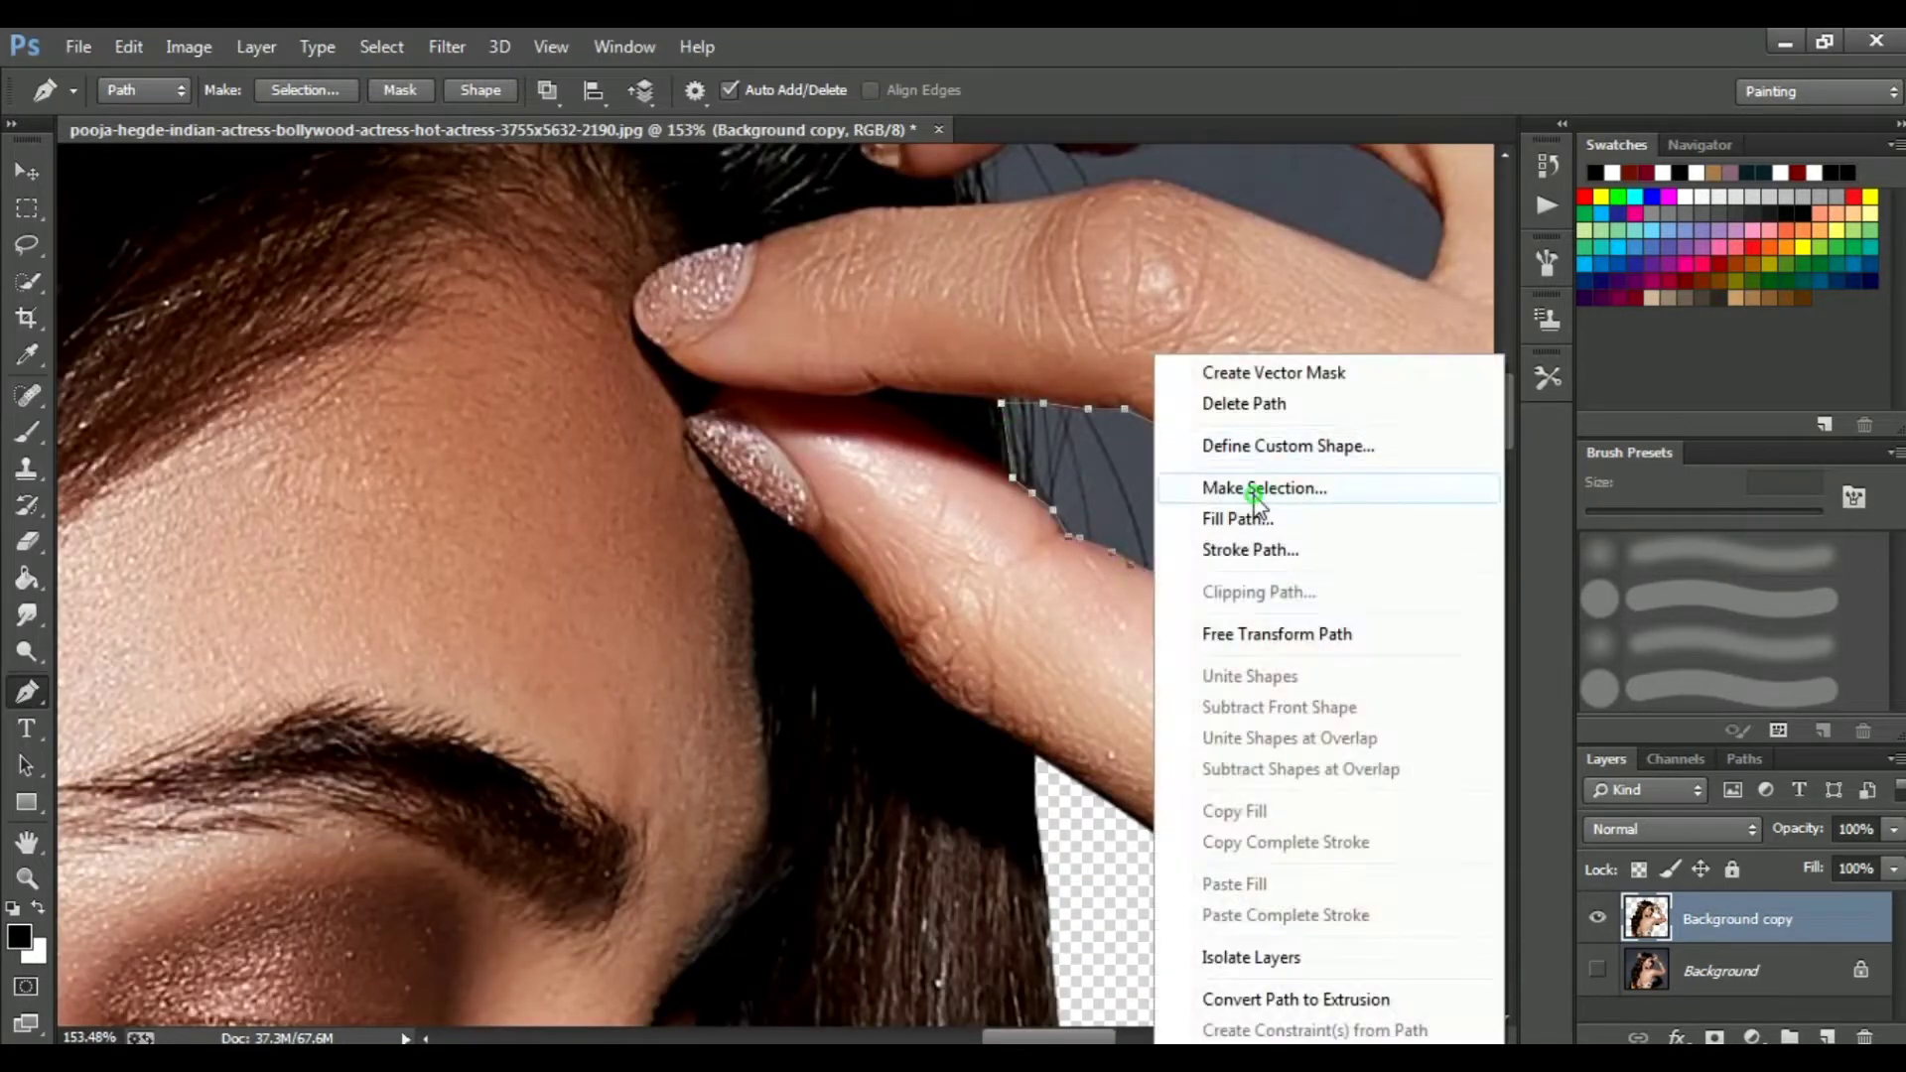
{"action": "left_click", "coordinate": [1259, 490]}
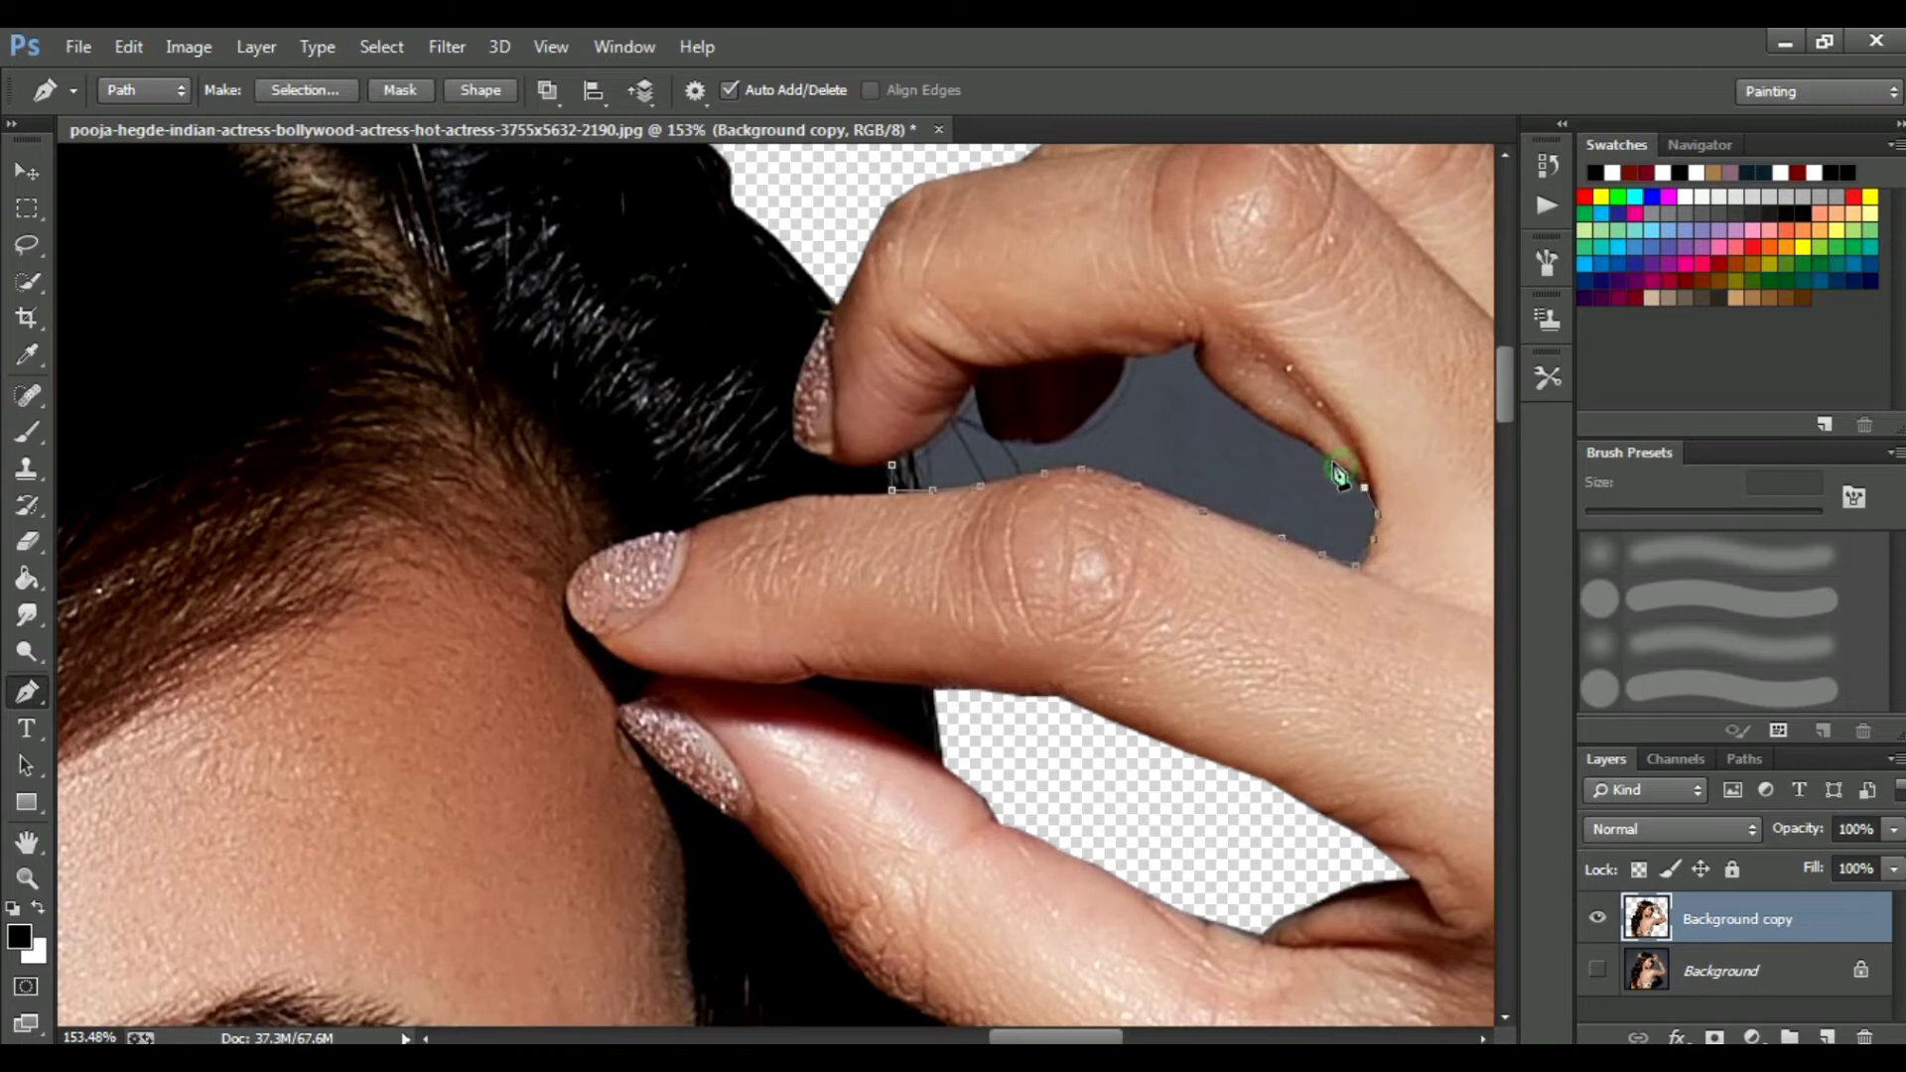
{"action": "key", "text": "Delete"}
{"action": "scroll", "coordinate": [1241, 512], "scroll_direction": "down", "scroll_amount": 8}
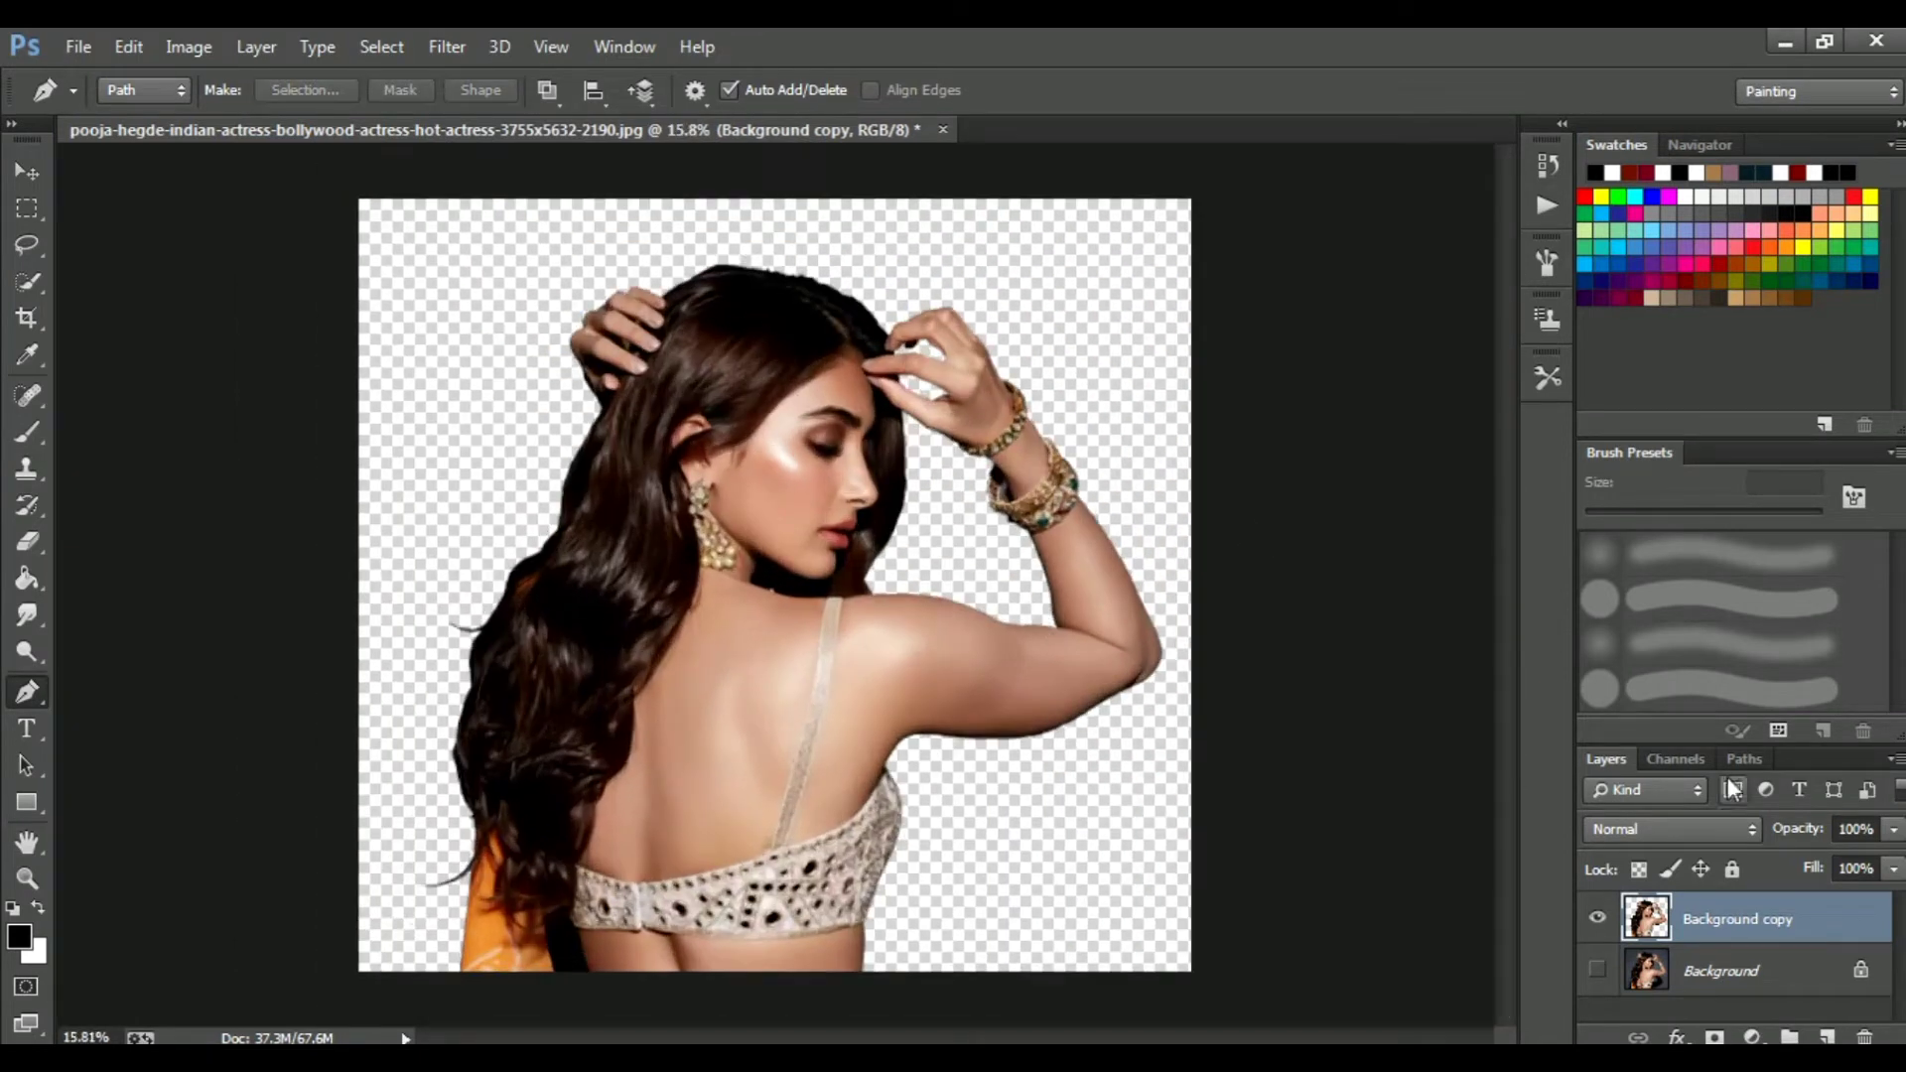
Add a new empty layer and place it directly beneath the Background copy layer.
{"action": "left_click", "coordinate": [1827, 1037]}
{"action": "left_click_drag", "start_coordinate": [1747, 919], "coordinate": [1778, 978]}
{"action": "scroll", "coordinate": [1204, 617], "scroll_direction": "down", "scroll_amount": 3}
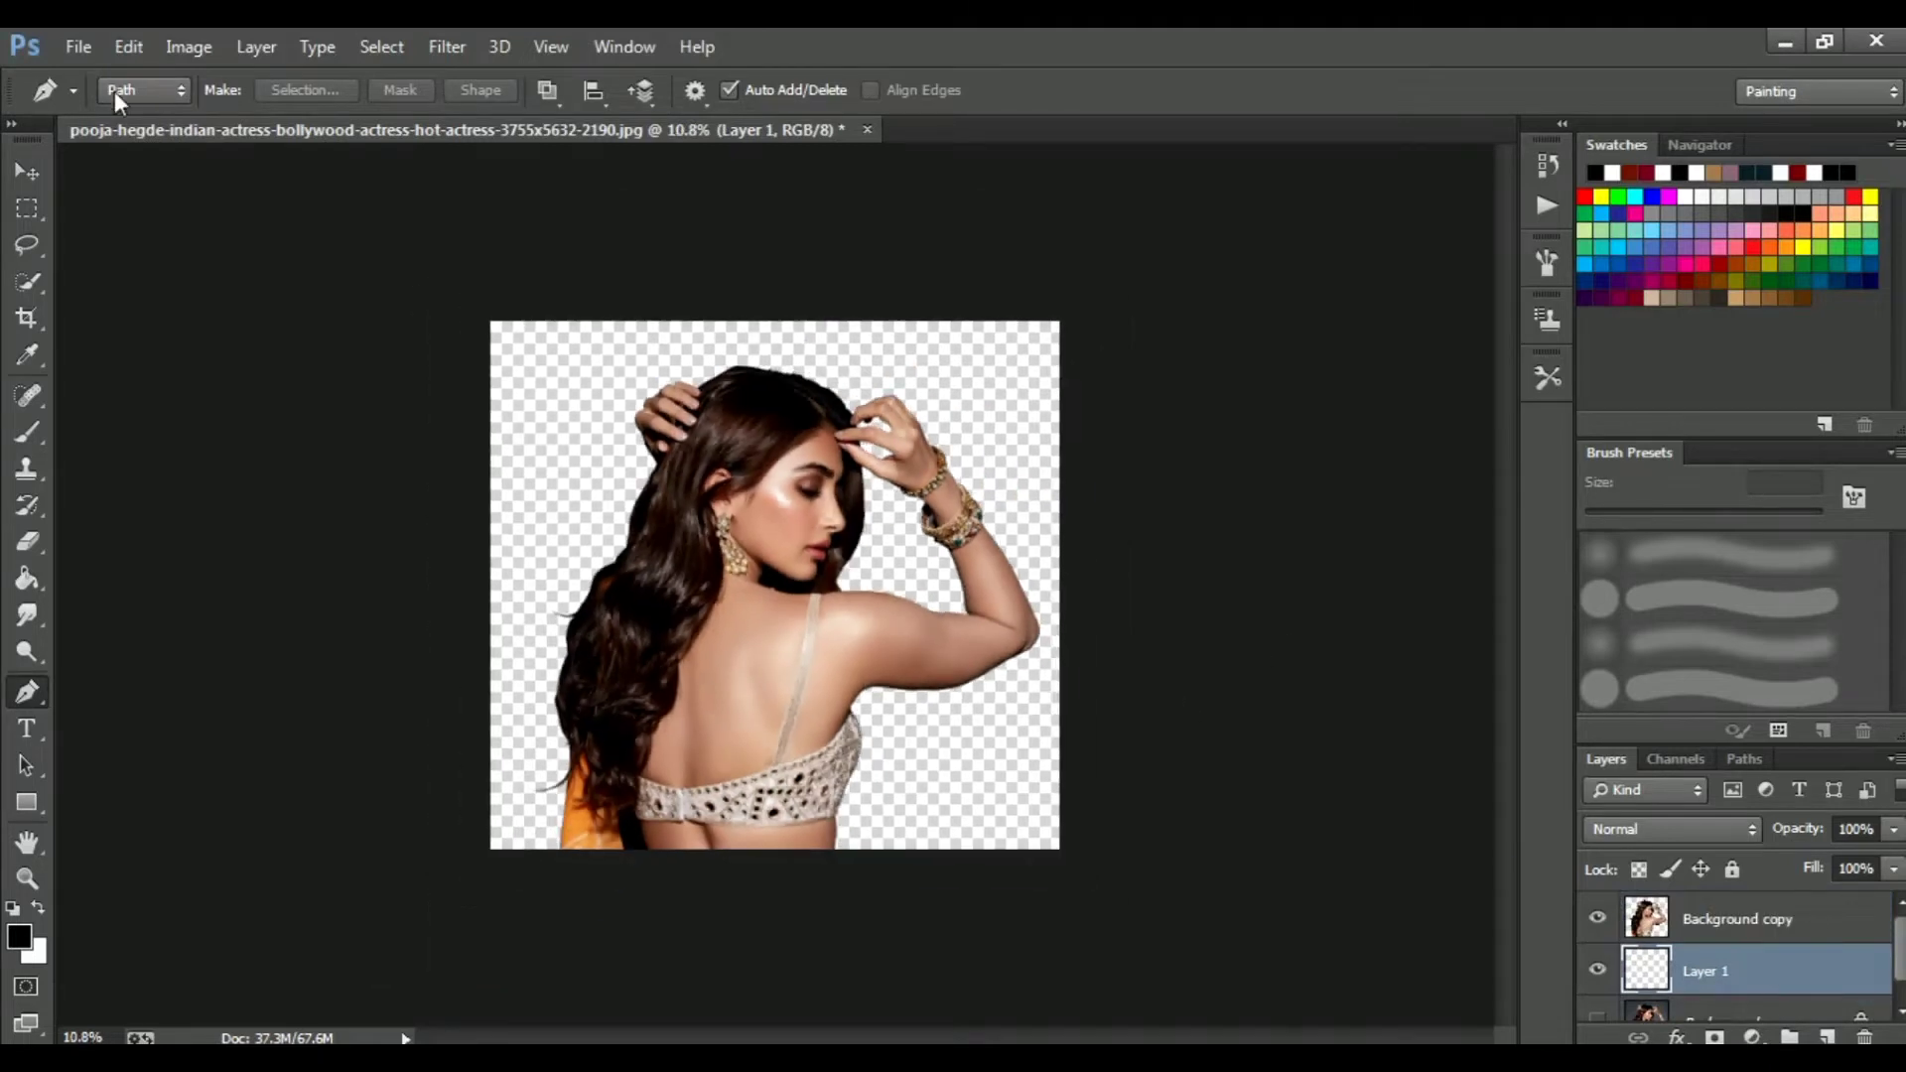
Extend the canvas on both sides with the Crop tool at a 1280 by 720 ratio and apply it.
{"action": "left_click", "coordinate": [33, 321]}
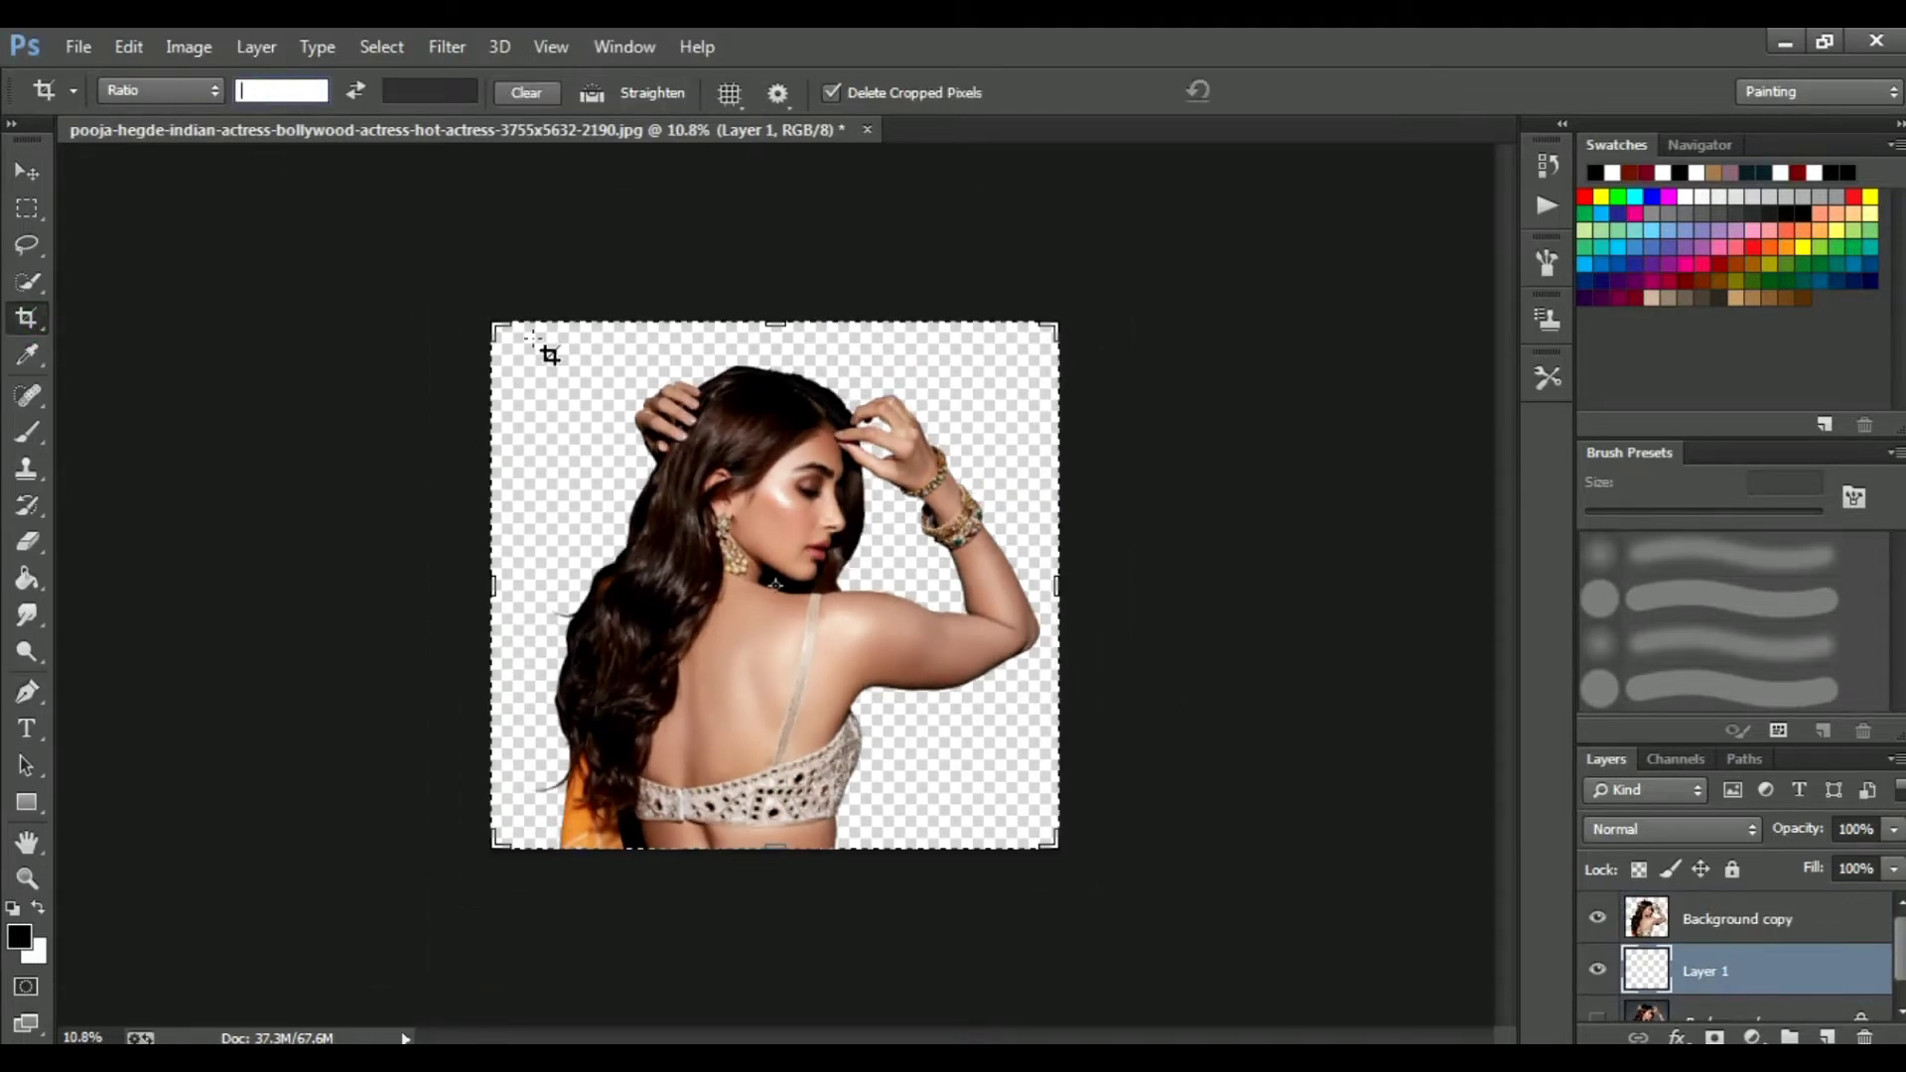
{"action": "type", "text": "1280"}
{"action": "key", "text": "Tab"}
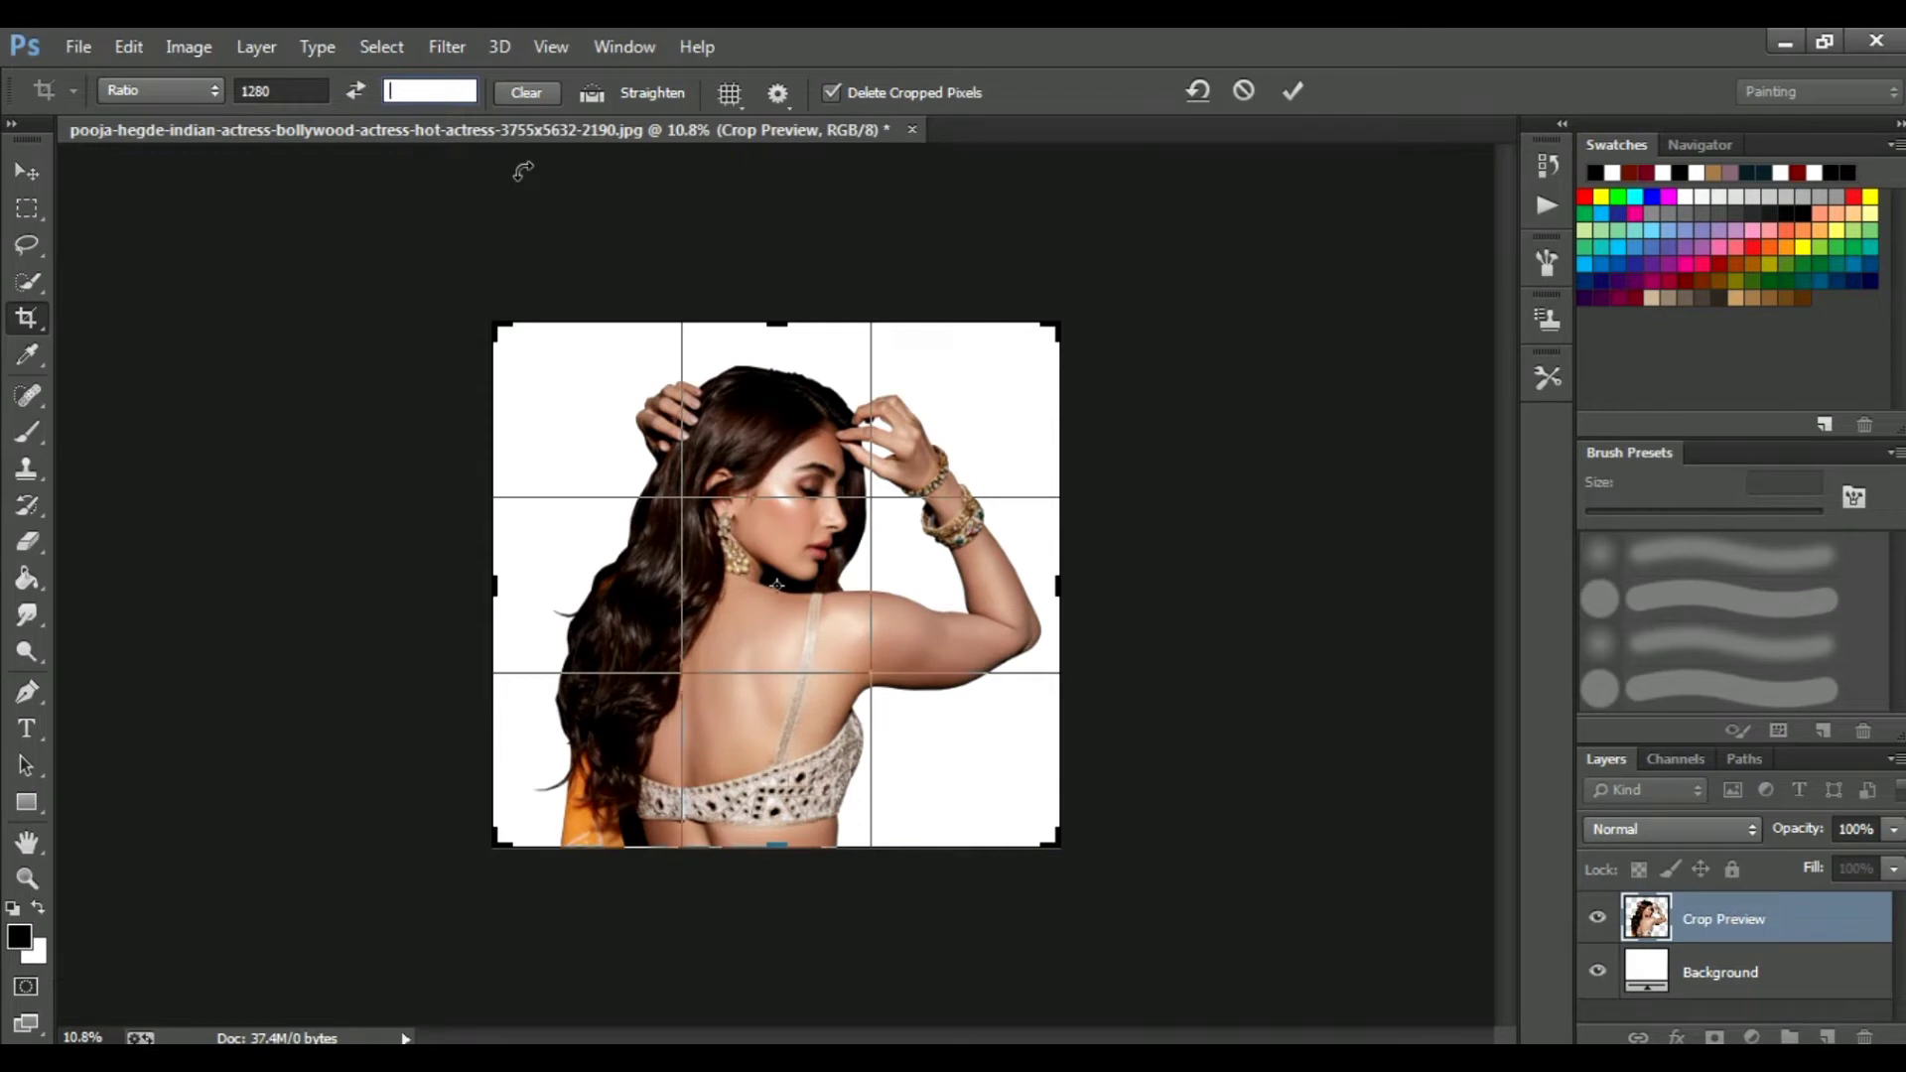
{"action": "type", "text": "720"}
{"action": "left_click_drag", "start_coordinate": [1055, 427], "coordinate": [1253, 319]}
{"action": "left_click_drag", "start_coordinate": [771, 565], "coordinate": [771, 566]}
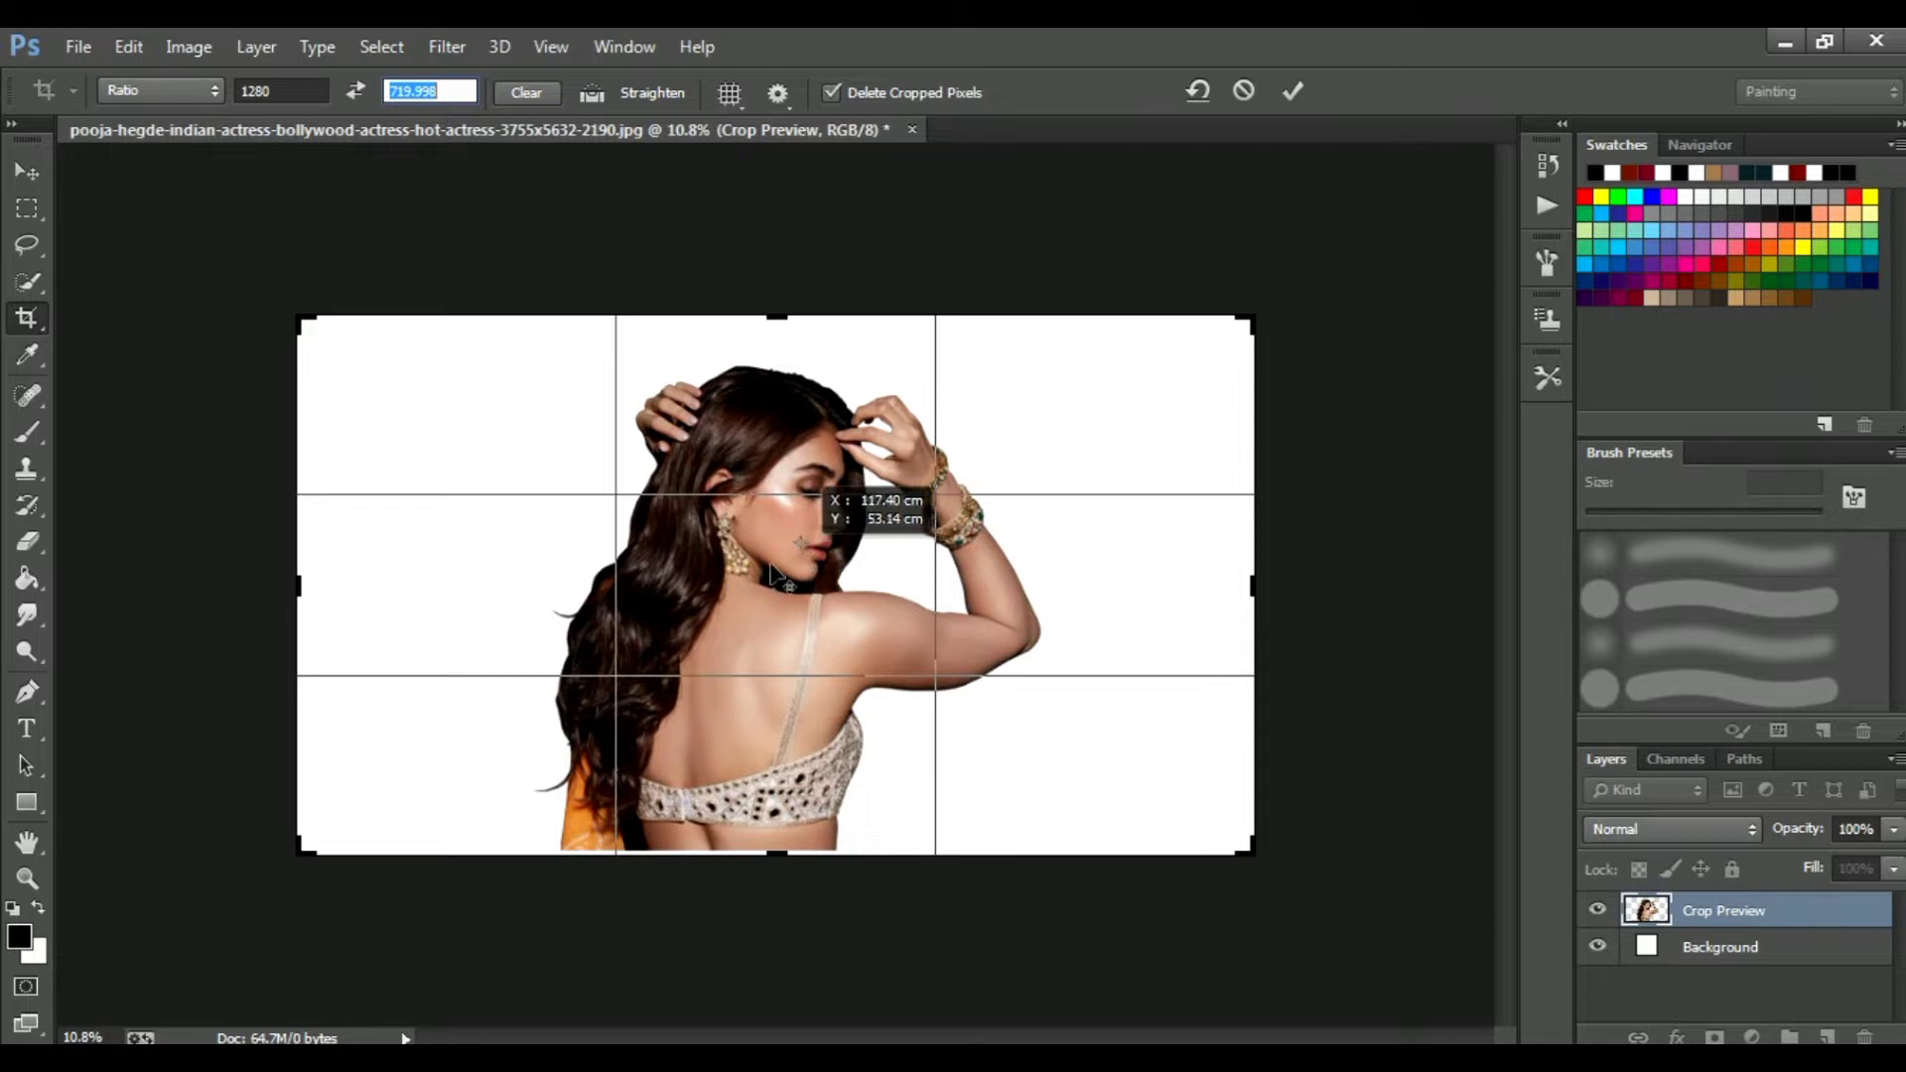
{"action": "left_click", "coordinate": [1292, 92]}
Shift the cutout on the Background copy layer slightly up and to the right on the canvas.
{"action": "left_click", "coordinate": [1685, 918]}
{"action": "left_click", "coordinate": [21, 177]}
{"action": "left_click_drag", "start_coordinate": [748, 642], "coordinate": [774, 623]}
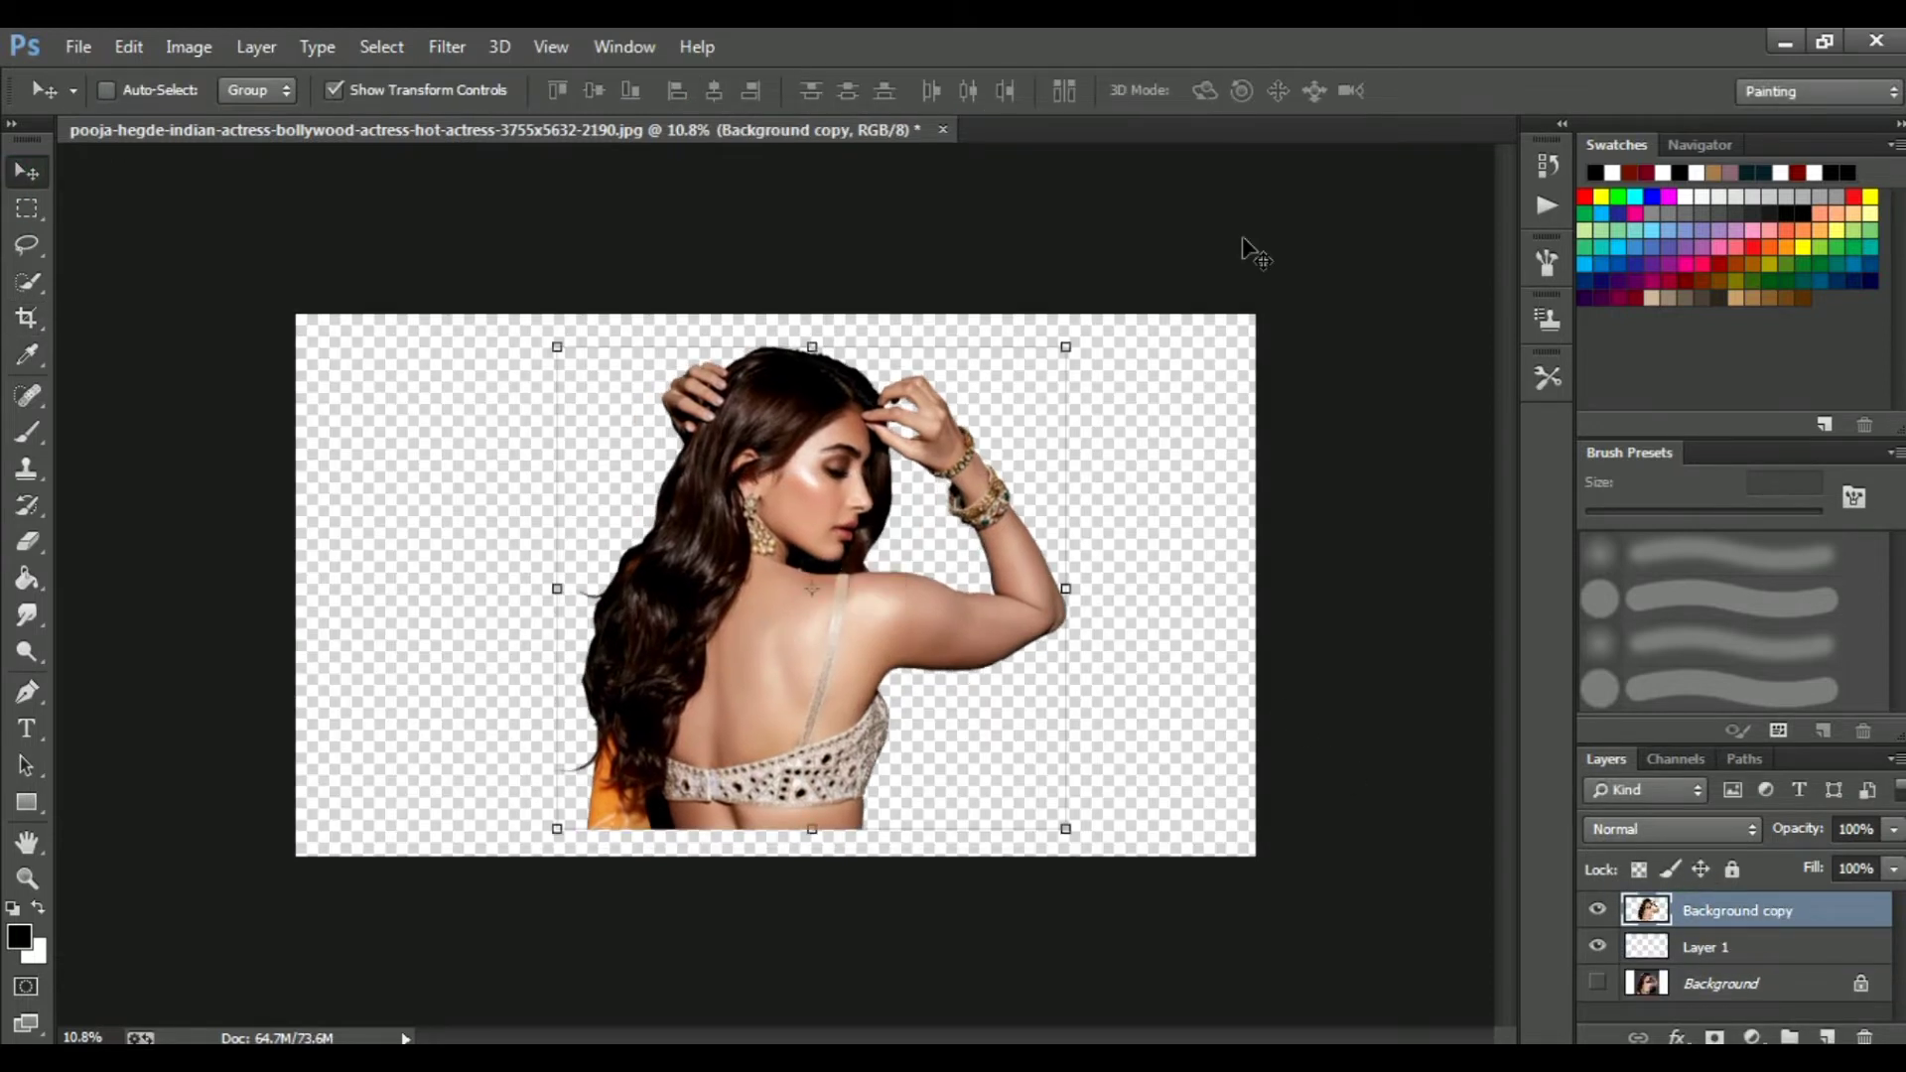
Show the original Background layer and sample its dark grey-blue backdrop as the foreground colour.
{"action": "left_click", "coordinate": [28, 692]}
{"action": "key", "text": "ctrl+plus"}
{"action": "left_click", "coordinate": [1597, 984]}
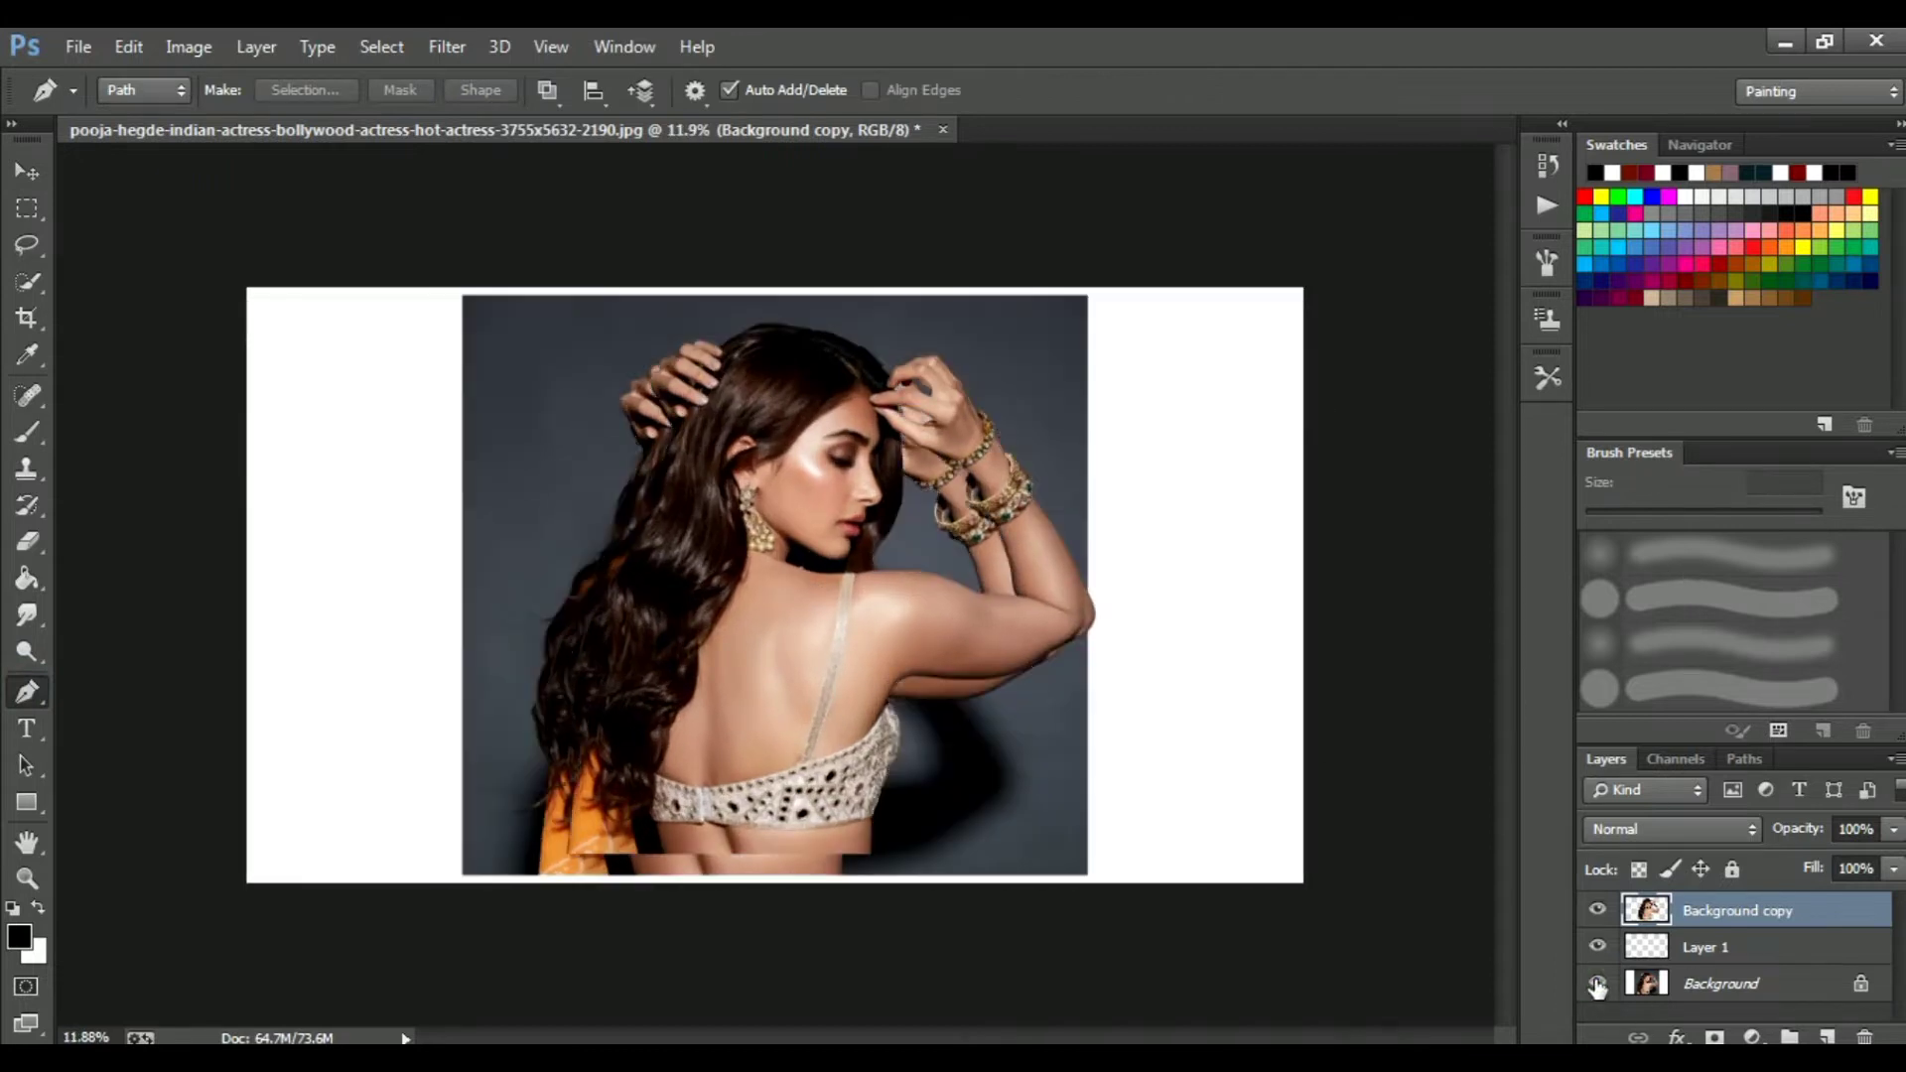
{"action": "left_click", "coordinate": [28, 437]}
{"action": "left_click", "coordinate": [588, 491], "text": "alt"}
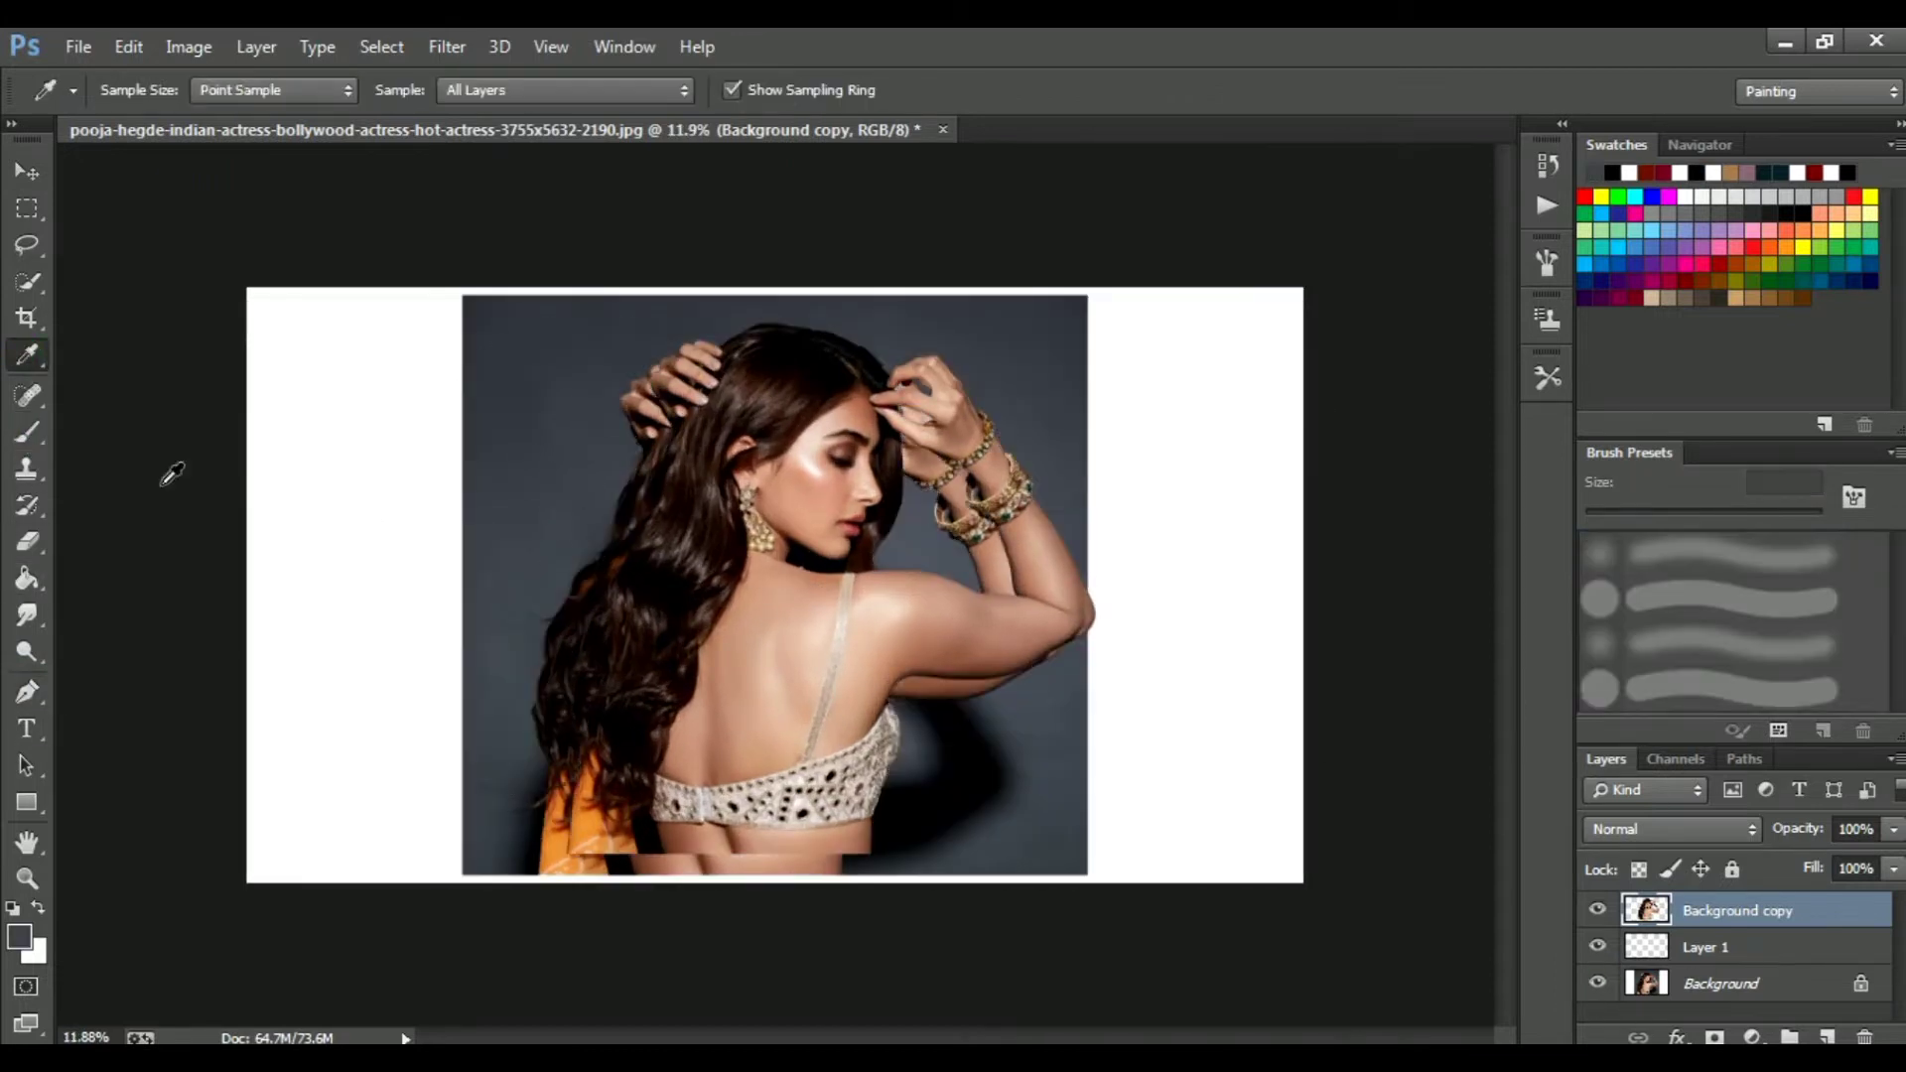
Hide the Background layer and fill Layer 1 with the sampled backdrop colour using the Paint Bucket.
{"action": "left_click", "coordinate": [1598, 984]}
{"action": "left_click", "coordinate": [1678, 948]}
{"action": "key", "text": "g"}
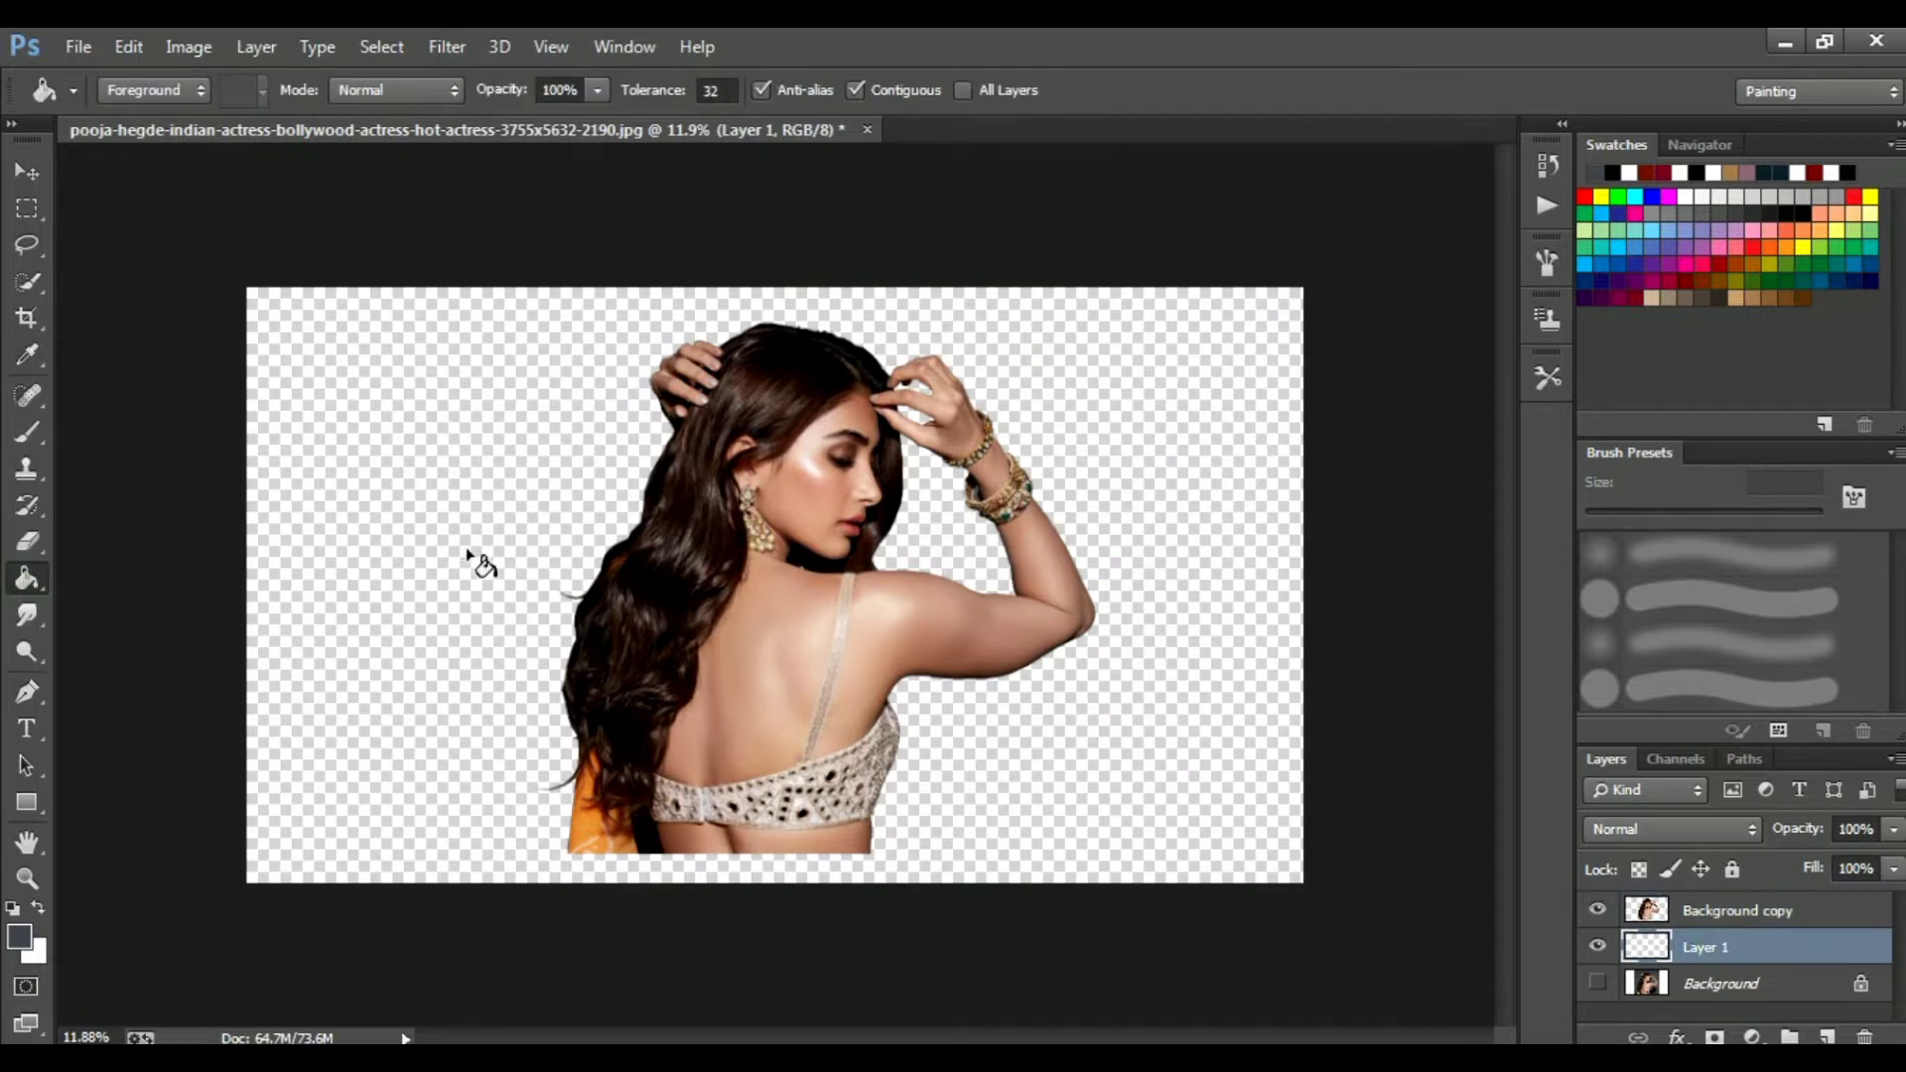
{"action": "left_click", "coordinate": [472, 665]}
{"action": "scroll", "coordinate": [769, 657], "scroll_direction": "up", "scroll_amount": 2, "text": "alt"}
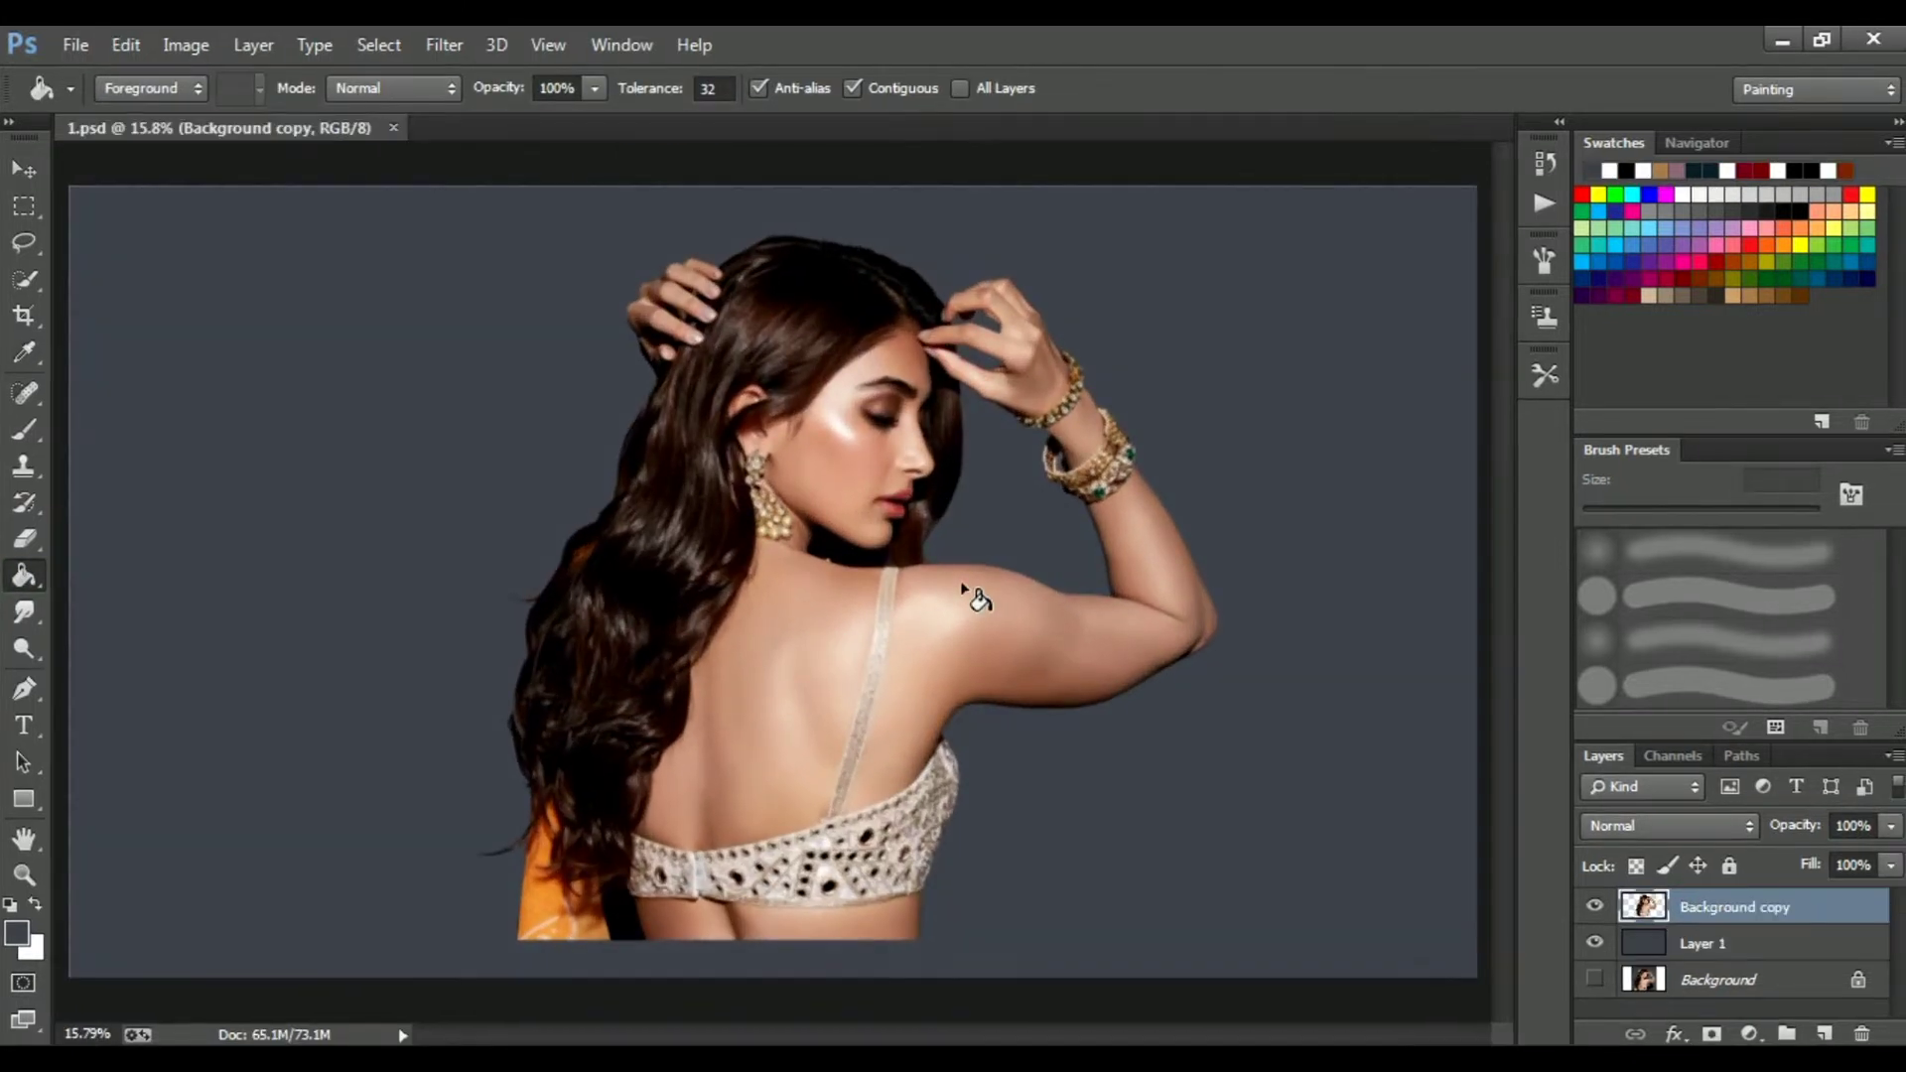
Open the Levels adjustment for the Background copy layer.
{"action": "scroll", "coordinate": [978, 595], "scroll_direction": "up", "scroll_amount": 4, "text": "alt"}
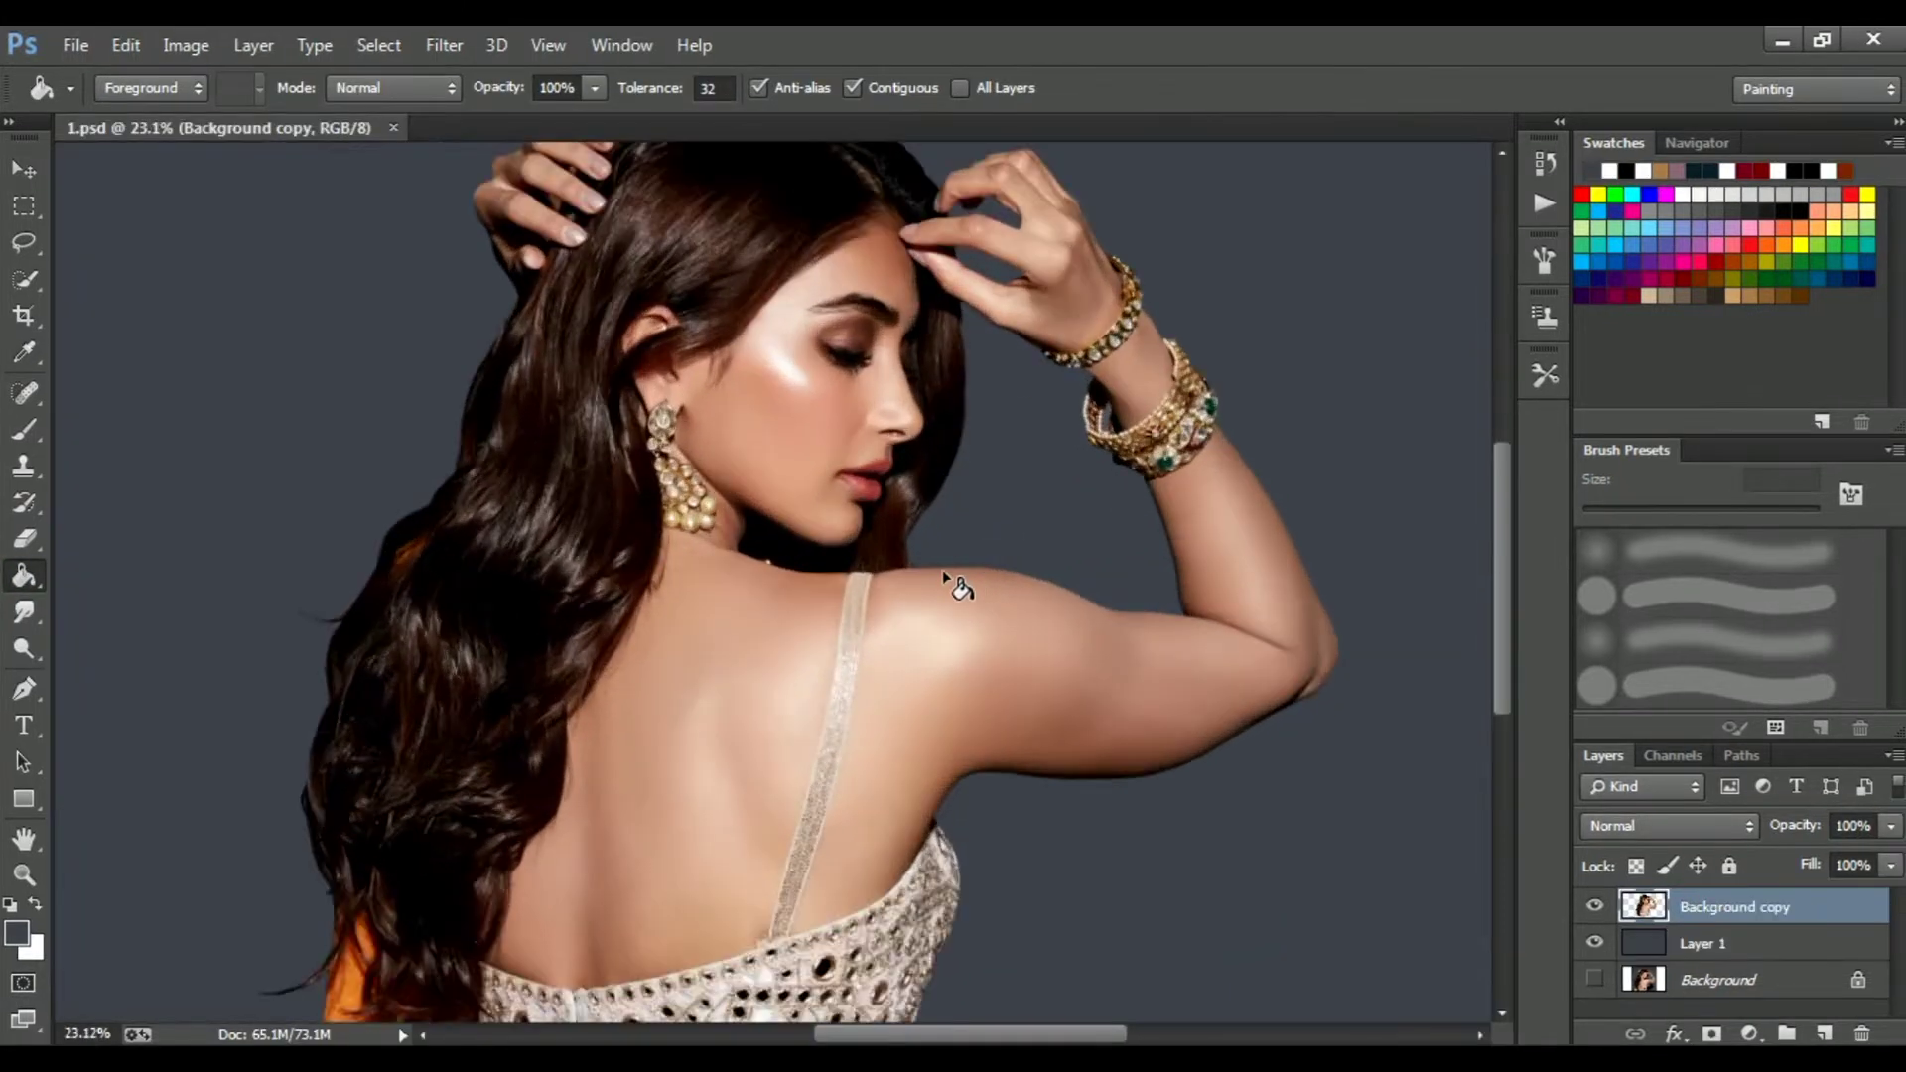
{"action": "scroll", "coordinate": [992, 397], "scroll_direction": "up", "scroll_amount": 3, "text": "alt"}
{"action": "left_click", "coordinate": [186, 45]}
{"action": "mouse_move", "coordinate": [228, 117]}
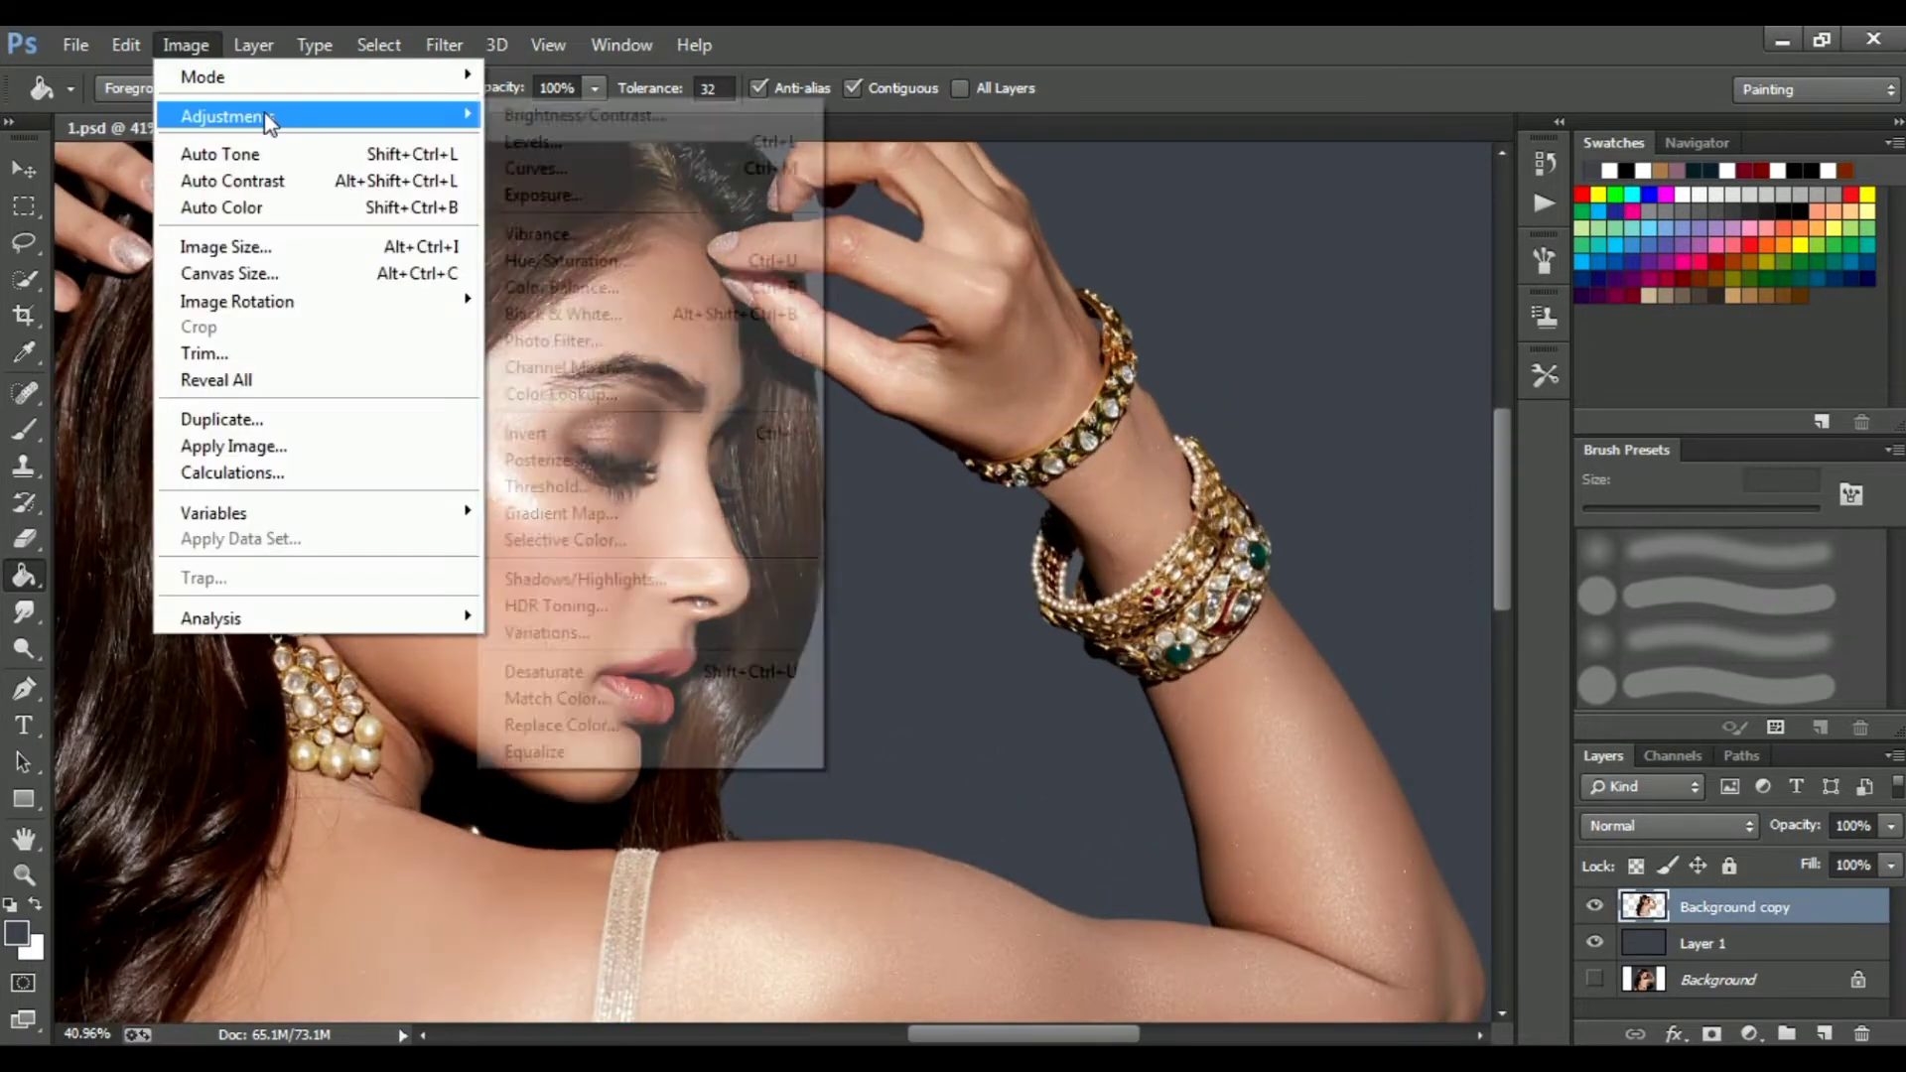
{"action": "left_click", "coordinate": [520, 145]}
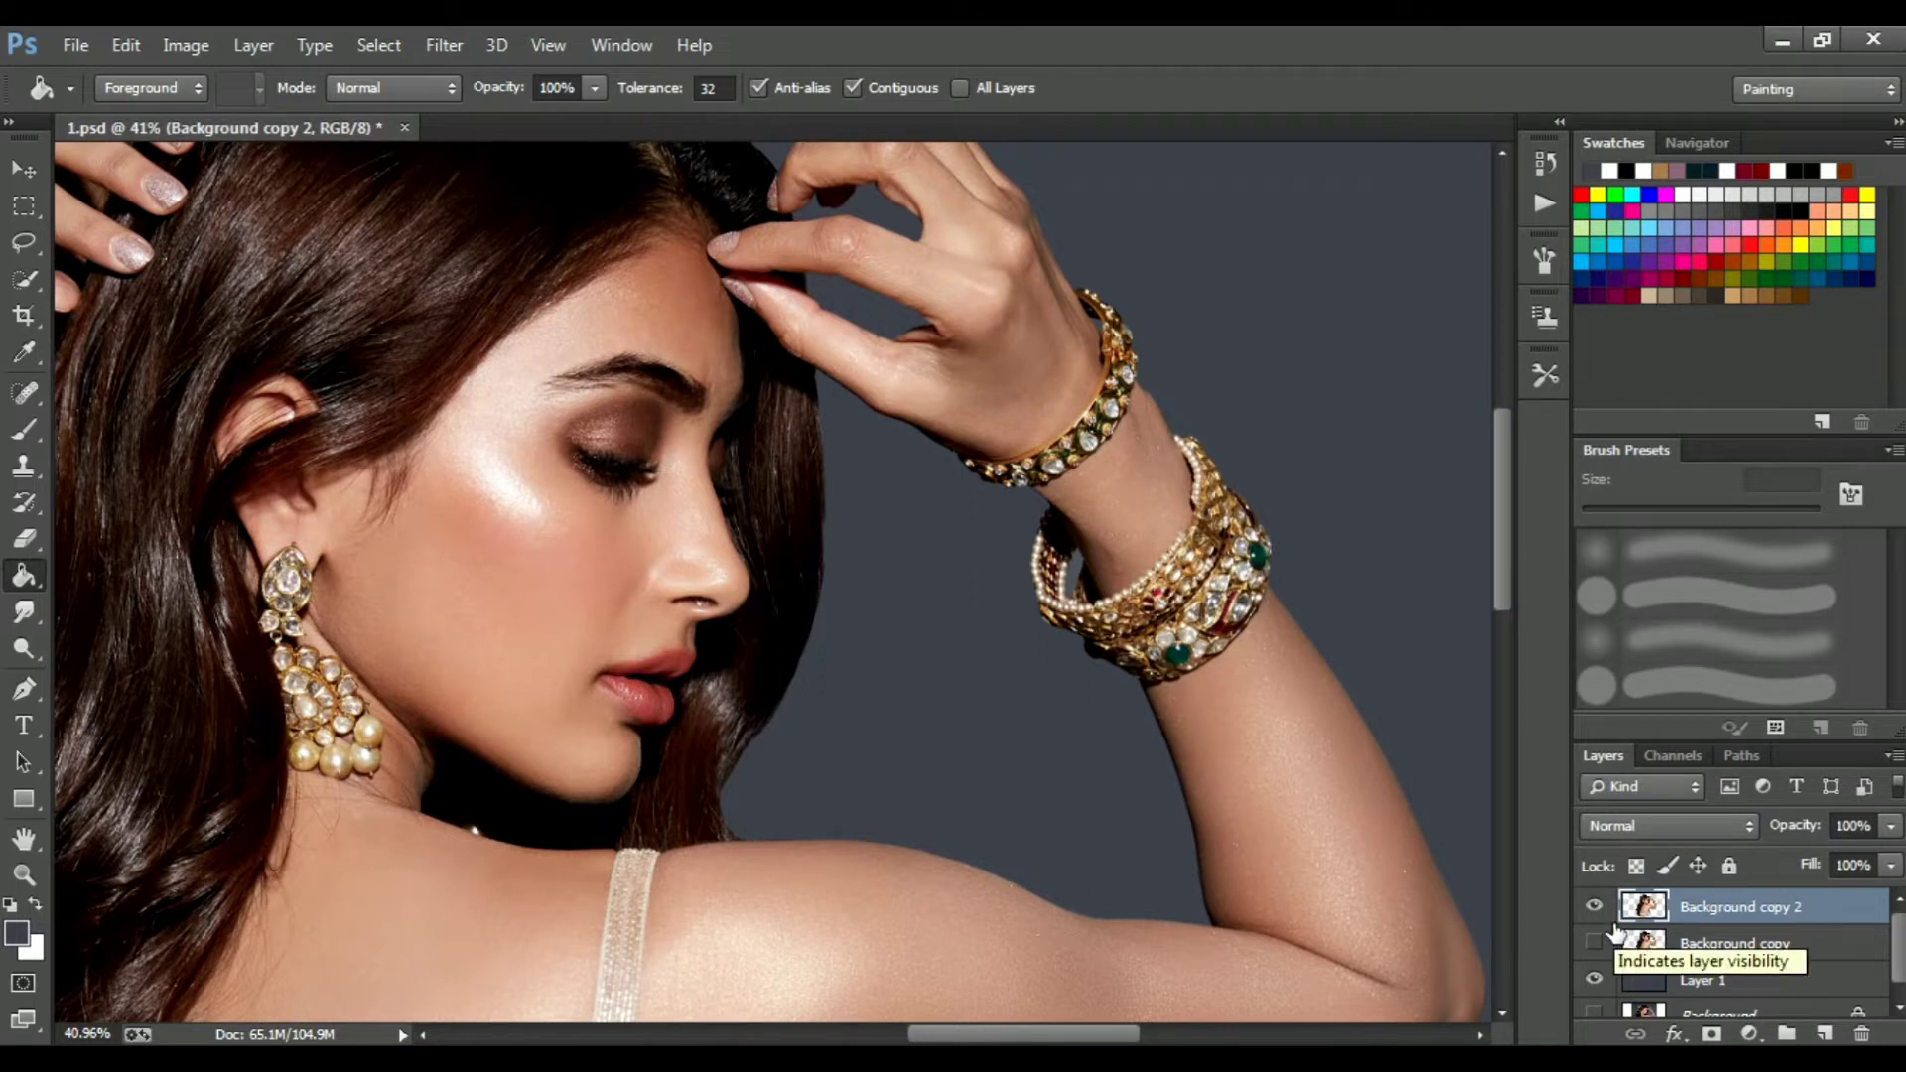
Brighten the Background copy 2 layer with Levels, setting the white input level to 235.
{"action": "left_click", "coordinate": [186, 45]}
{"action": "mouse_move", "coordinate": [242, 115]}
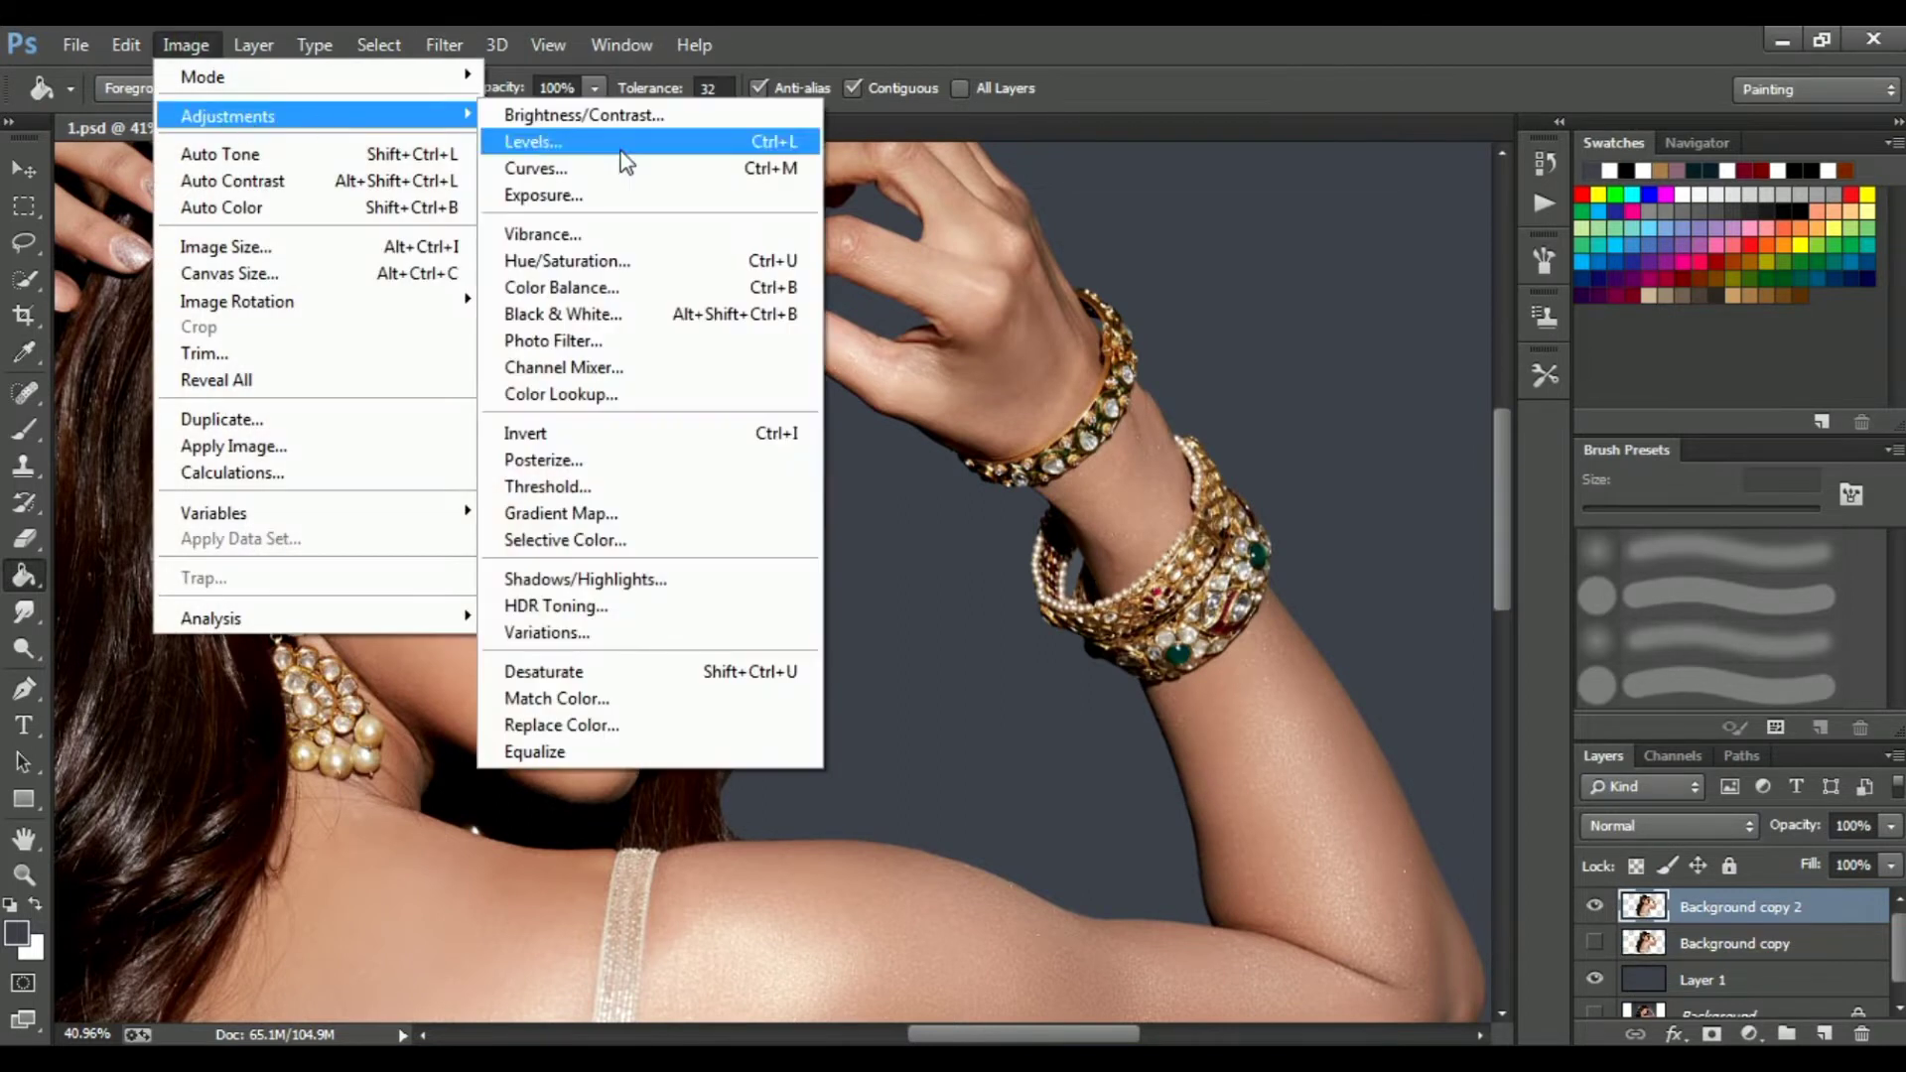
{"action": "left_click", "coordinate": [616, 144]}
{"action": "left_click_drag", "start_coordinate": [1469, 670], "coordinate": [1431, 671]}
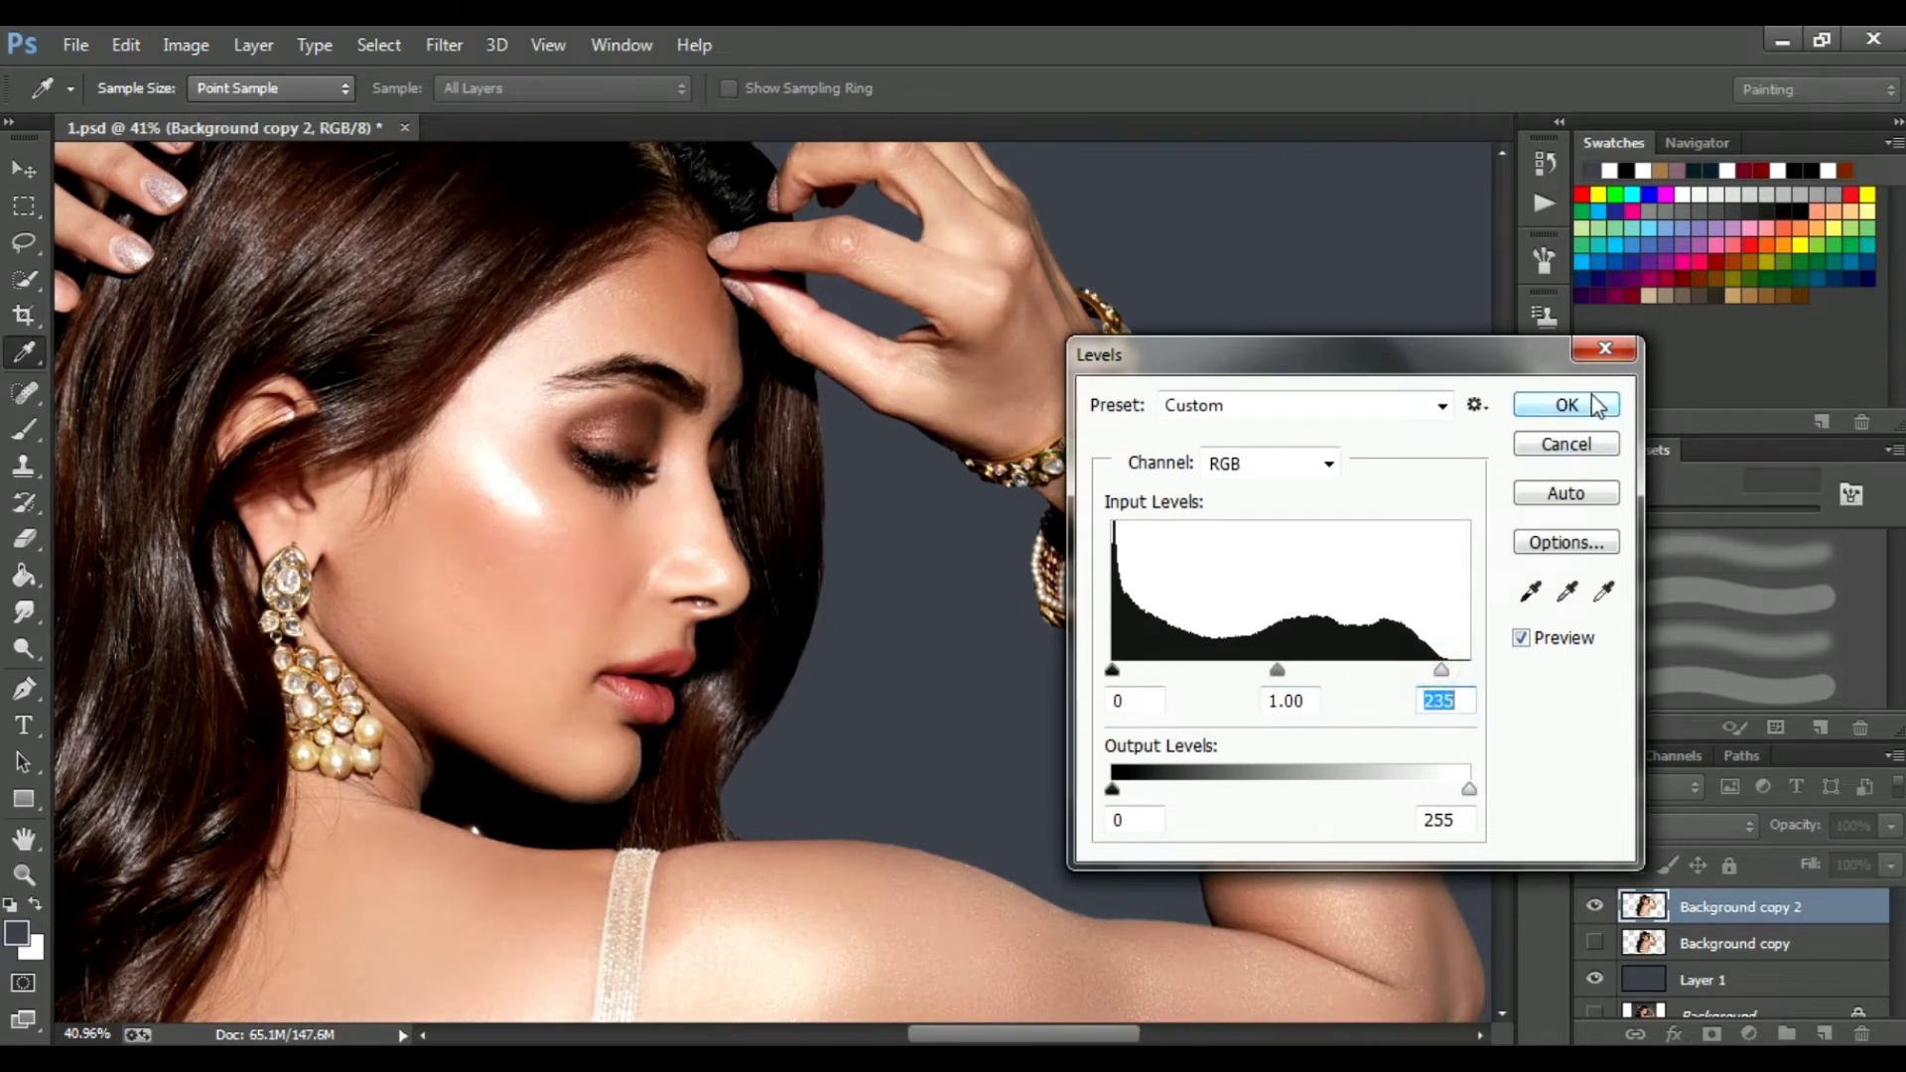
{"action": "left_click", "coordinate": [1561, 408]}
Apply Color Balance to the cutout, shifting the midtones toward red to +26.
{"action": "left_click", "coordinate": [185, 45]}
{"action": "mouse_move", "coordinate": [250, 116]}
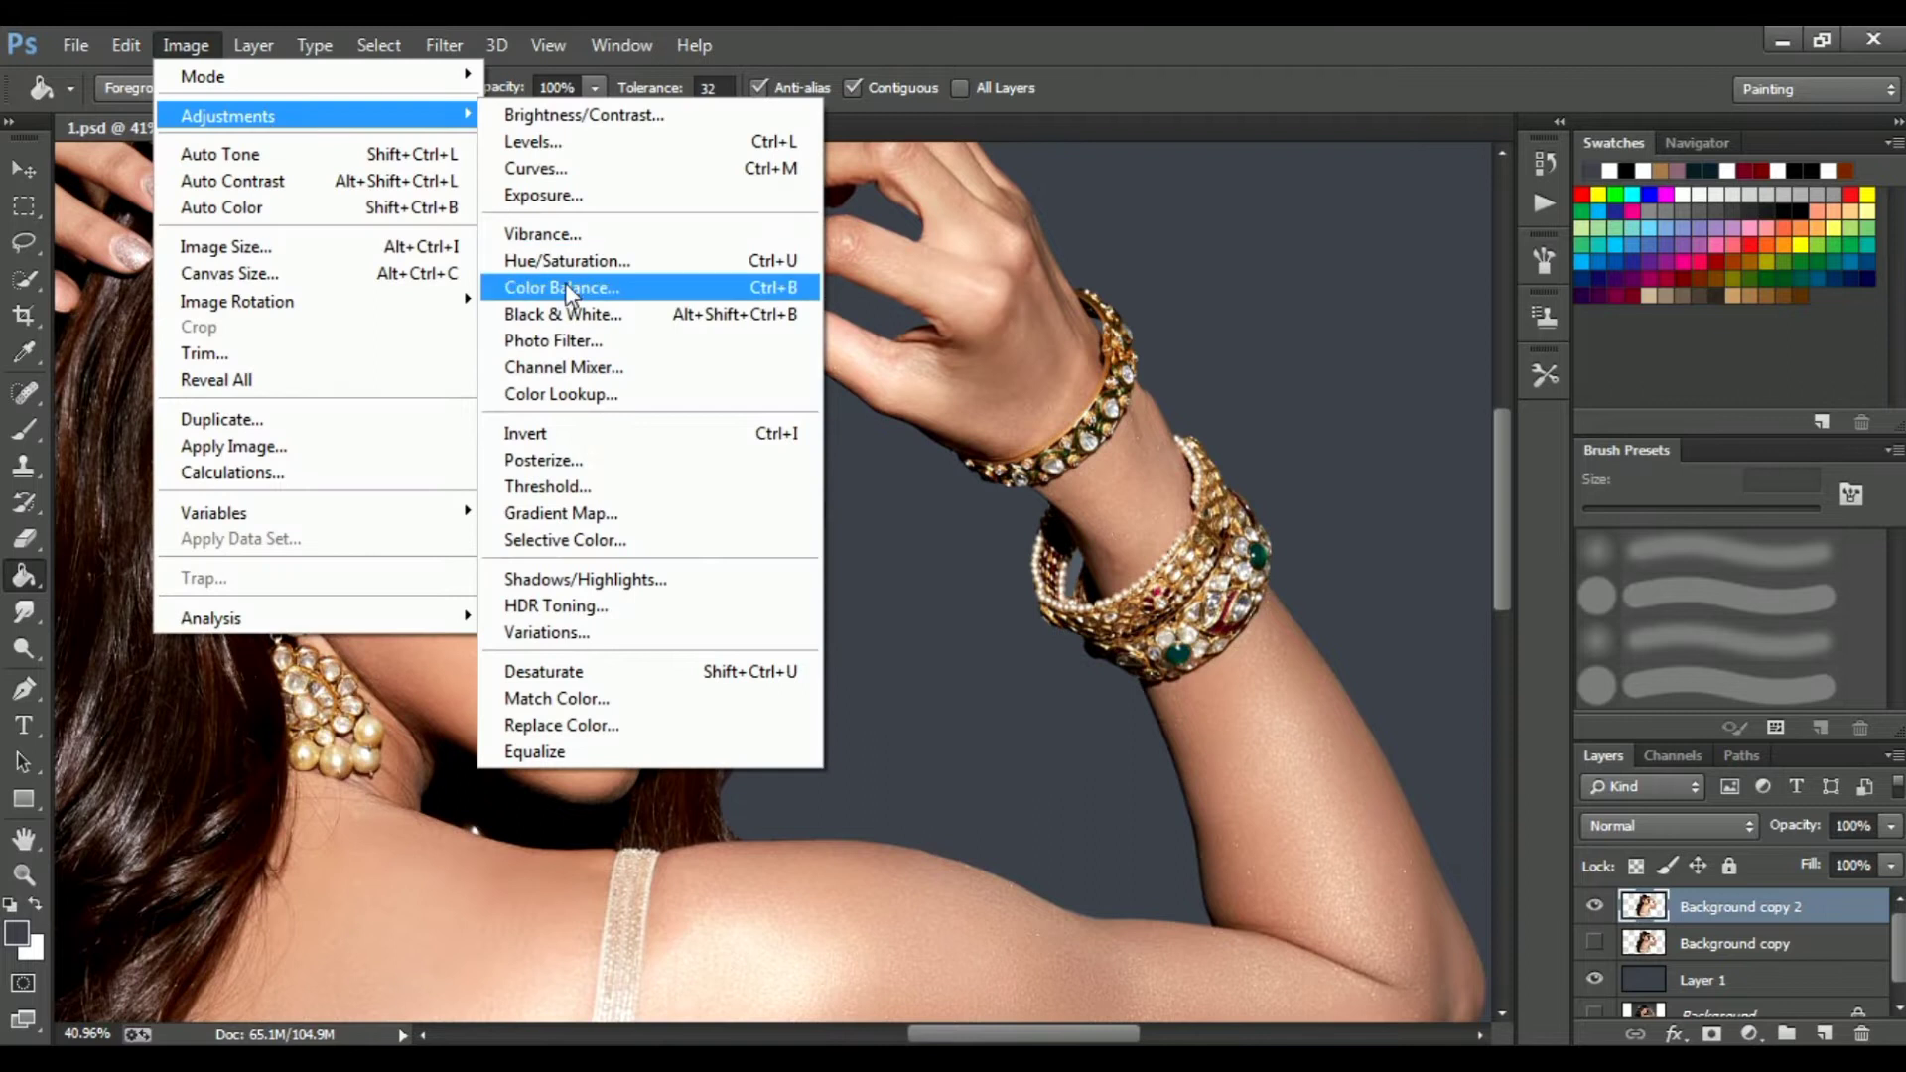
{"action": "left_click", "coordinate": [561, 287]}
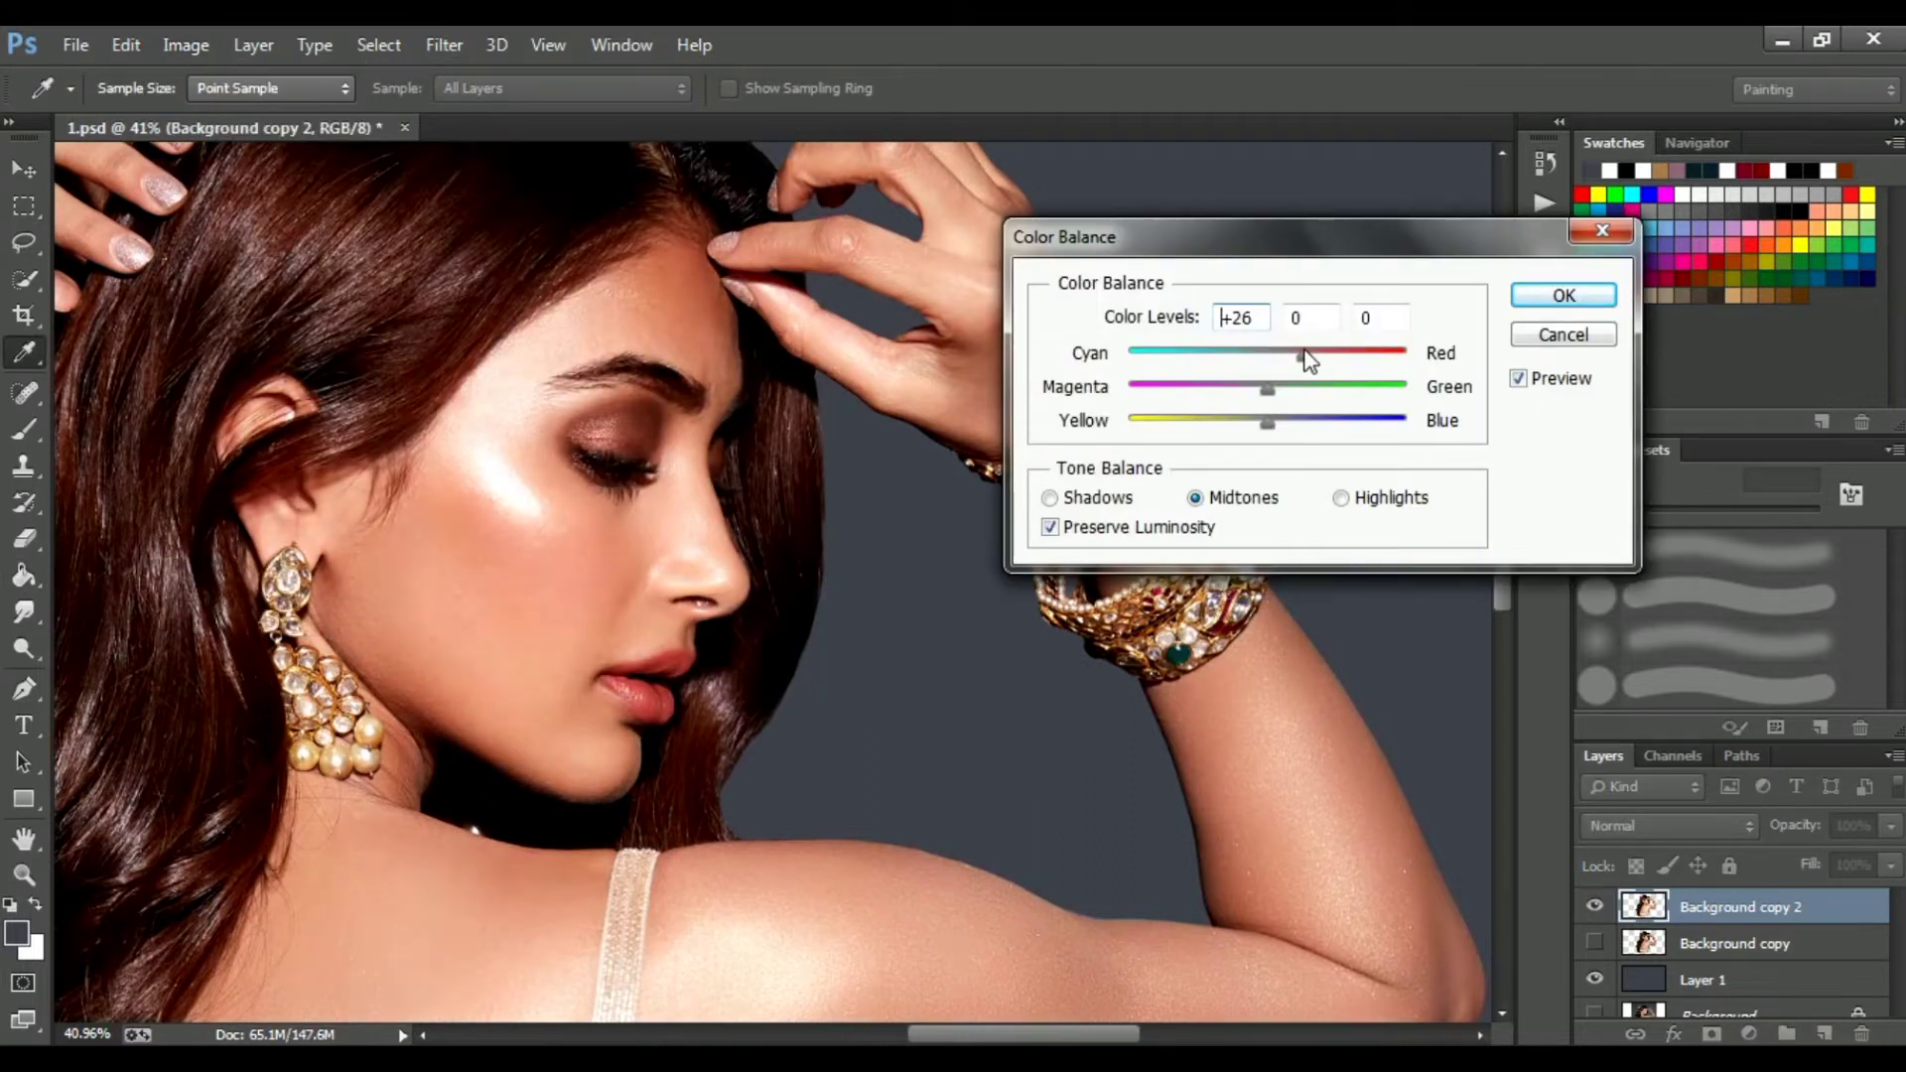
{"action": "left_click", "coordinate": [1564, 295]}
{"action": "key", "text": "g"}
Apply a Vibrance adjustment of +18 to the Background copy 2 layer.
{"action": "left_click", "coordinate": [186, 44]}
{"action": "mouse_move", "coordinate": [251, 115]}
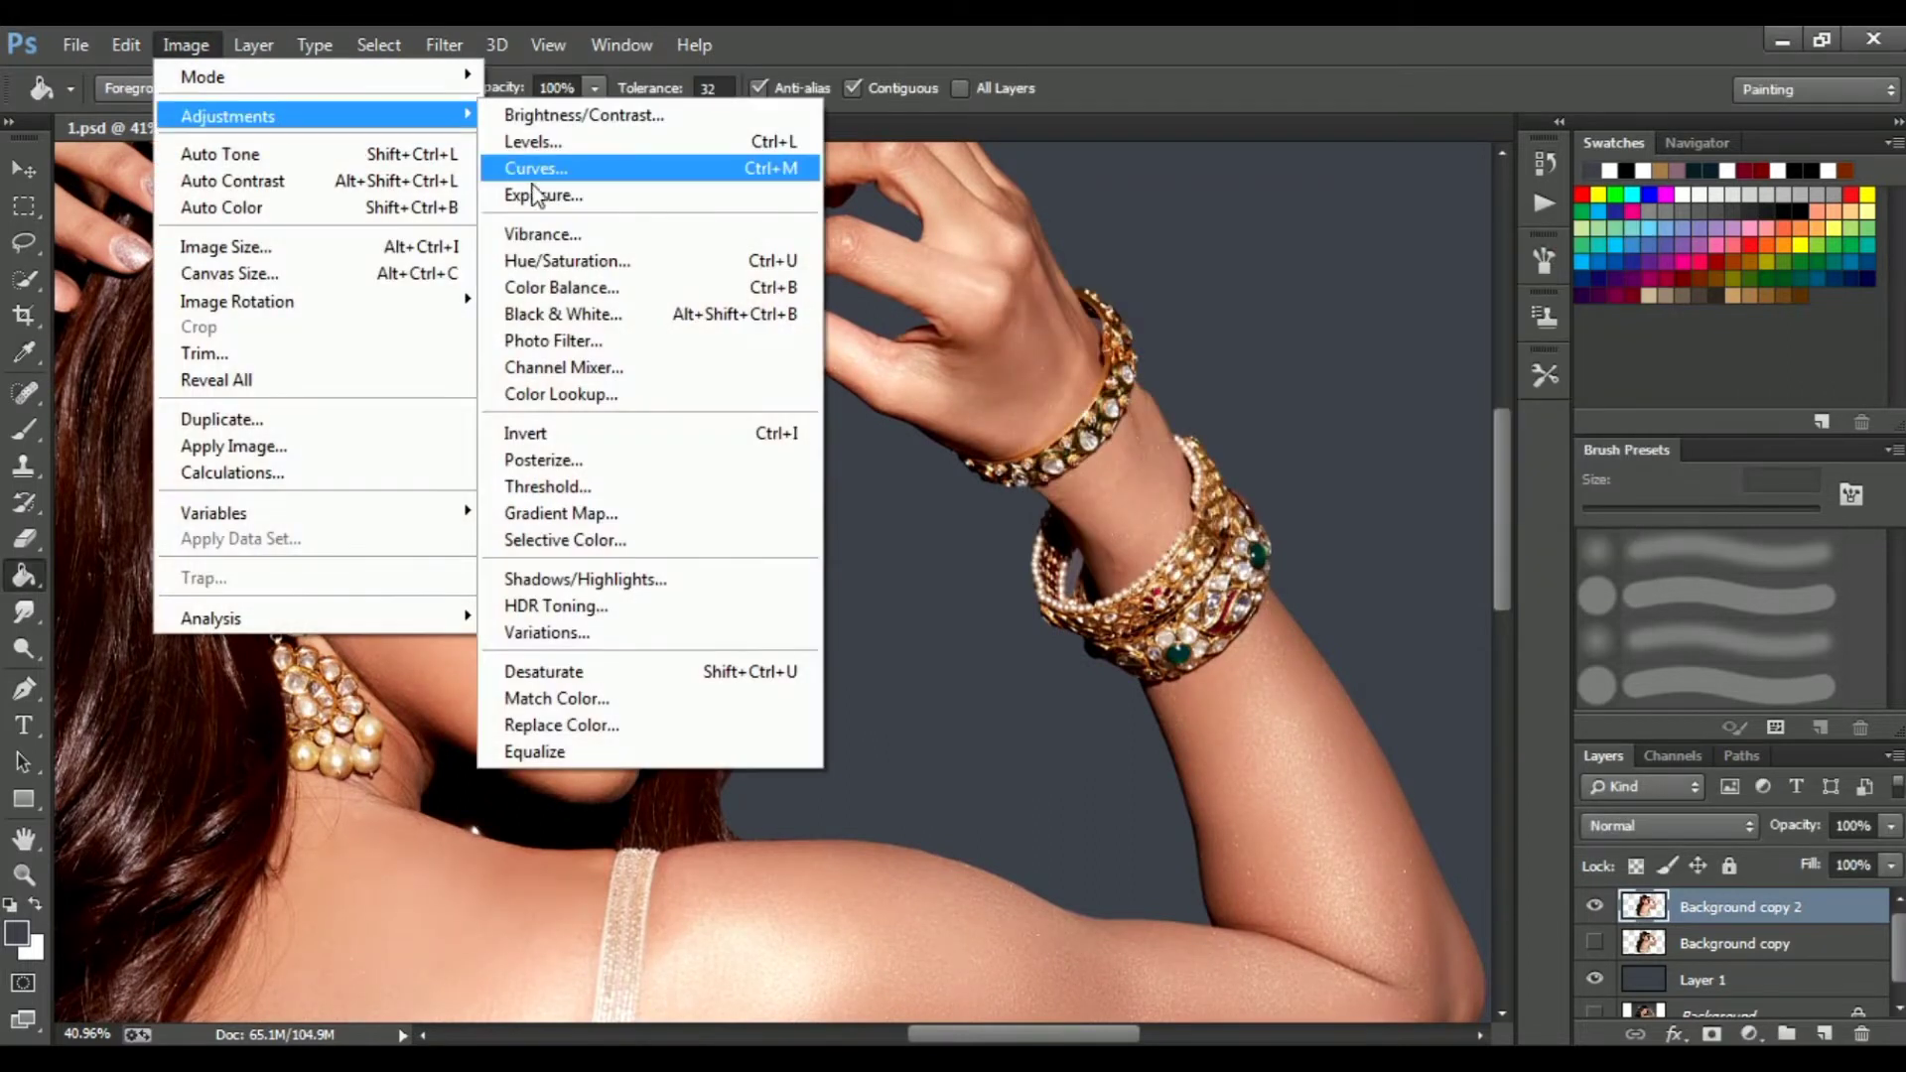
{"action": "left_click", "coordinate": [542, 233]}
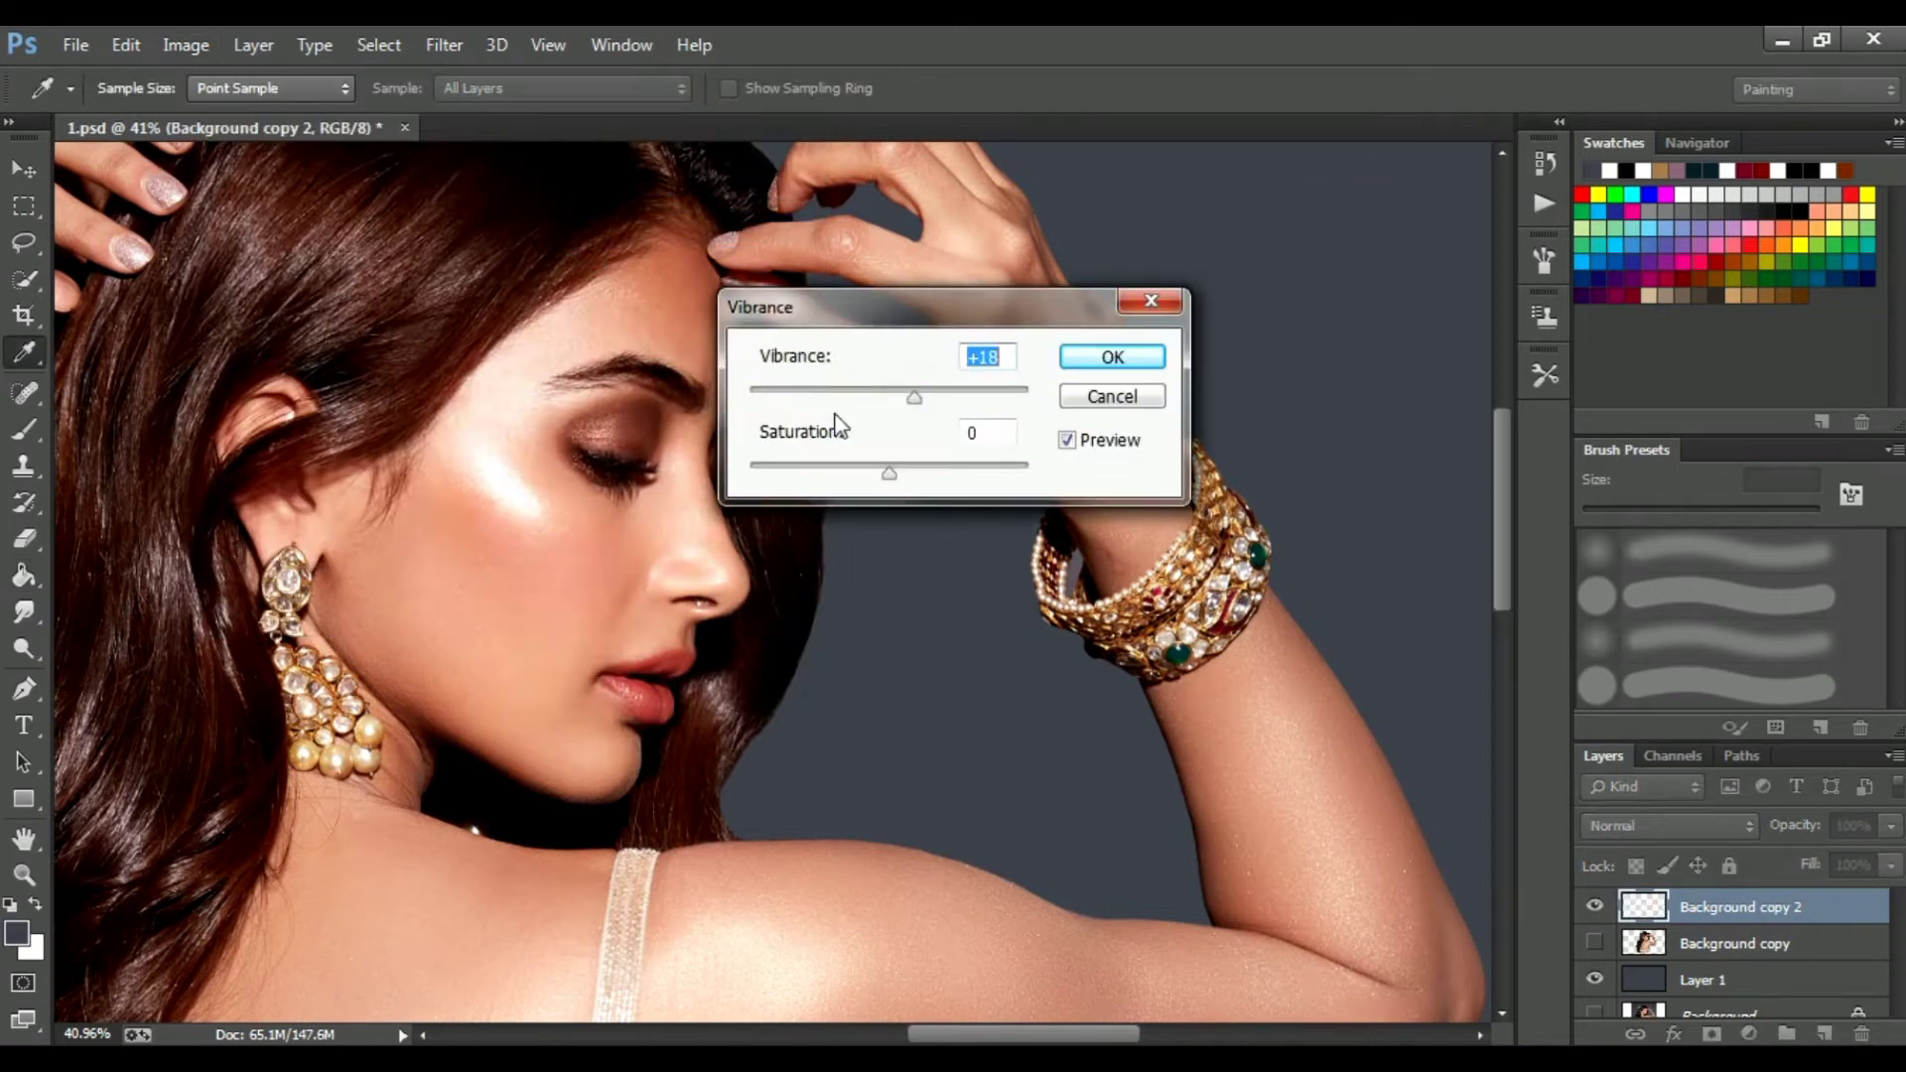
{"action": "left_click", "coordinate": [1113, 360]}
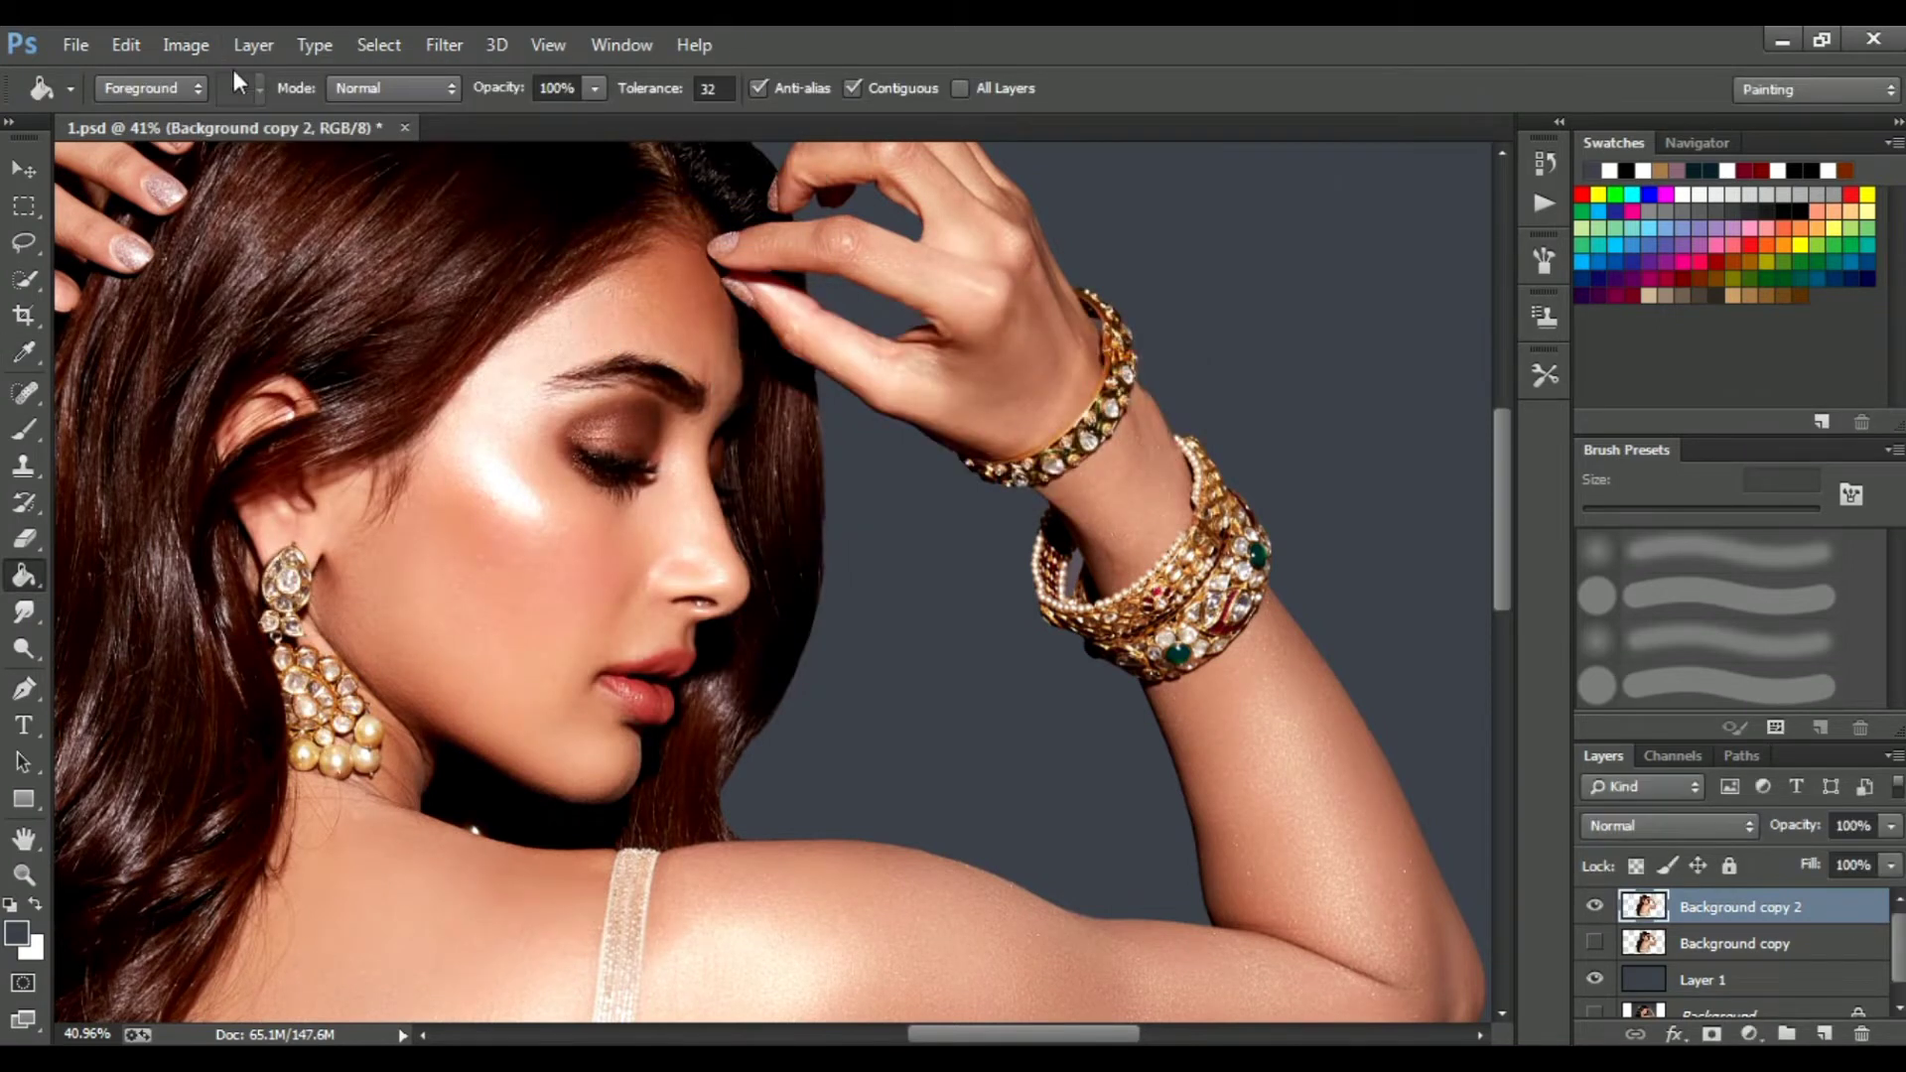
Raise the contrast of the Background copy 2 layer to 37 with Brightness/Contrast.
{"action": "left_click", "coordinate": [186, 44]}
{"action": "mouse_move", "coordinate": [255, 115]}
{"action": "left_click", "coordinate": [541, 115]}
{"action": "left_click_drag", "start_coordinate": [1371, 438], "coordinate": [1426, 443]}
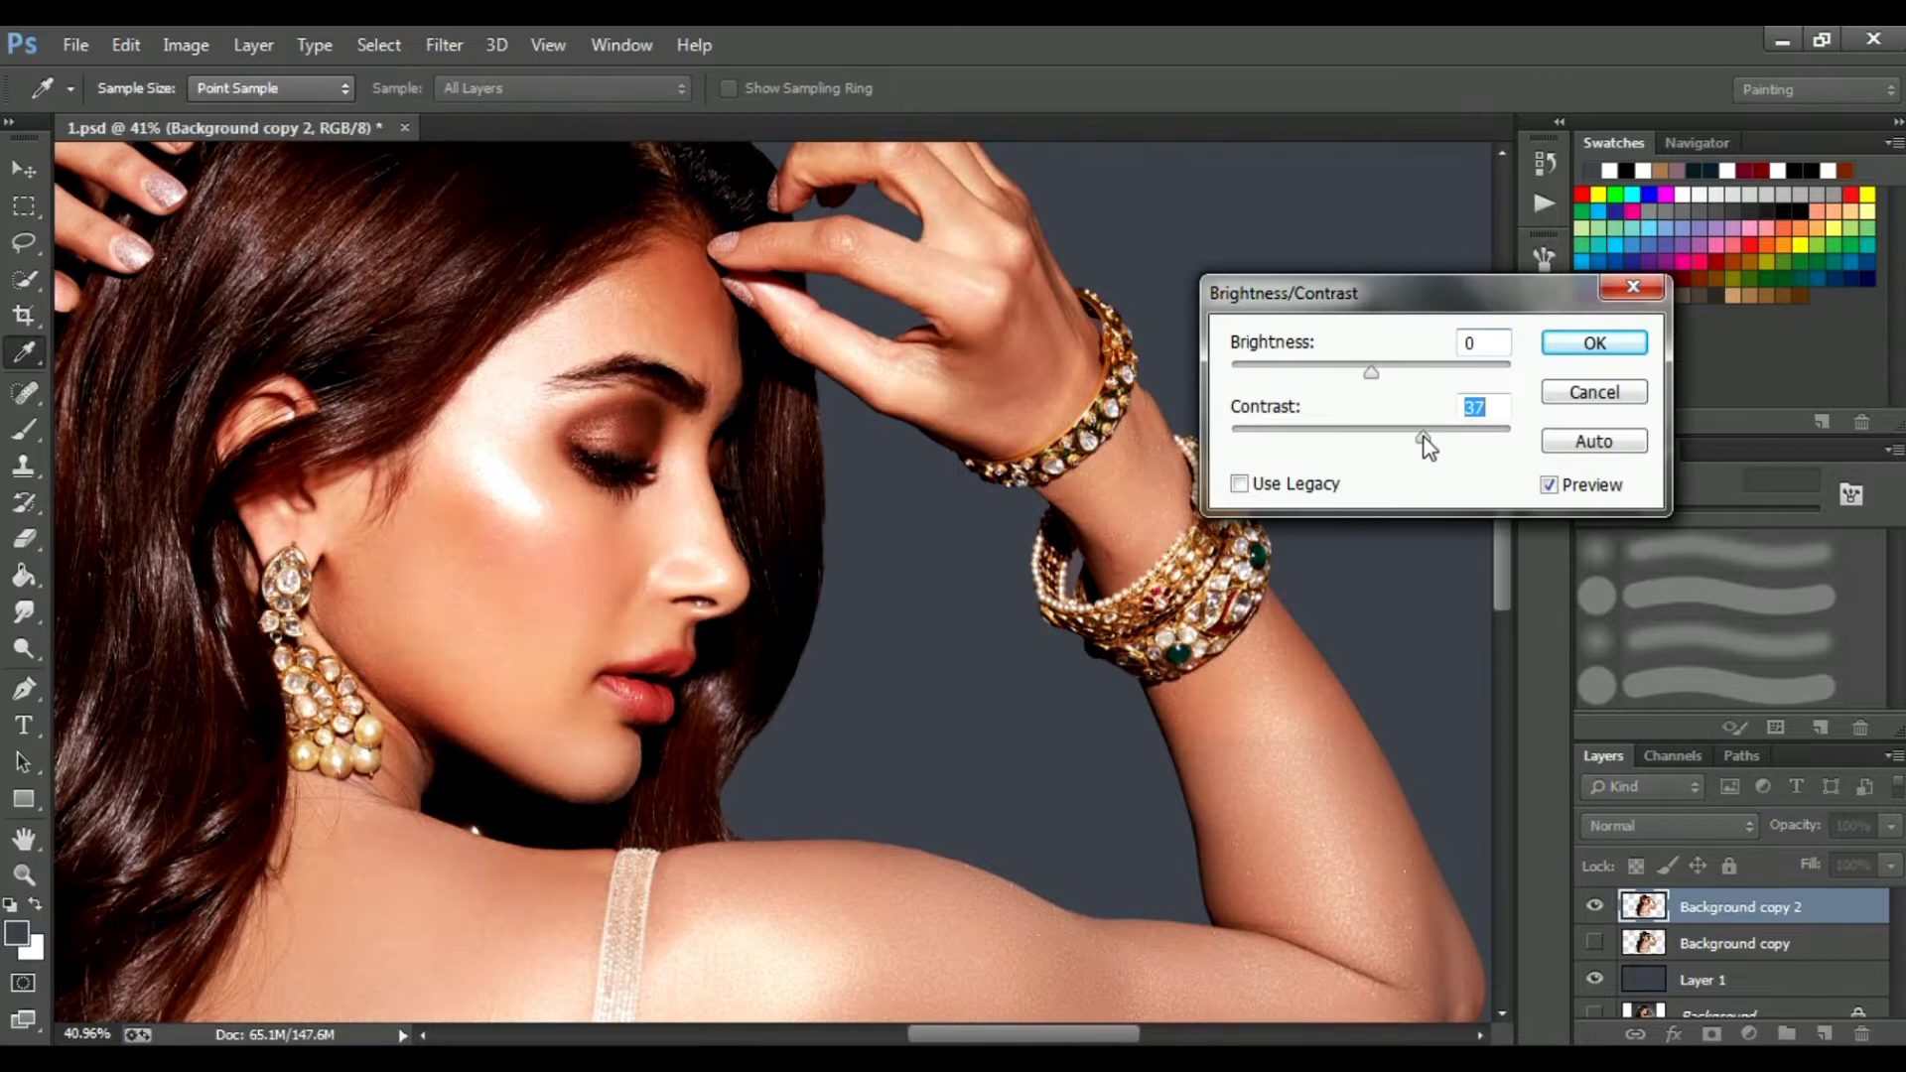
{"action": "left_click", "coordinate": [1554, 347]}
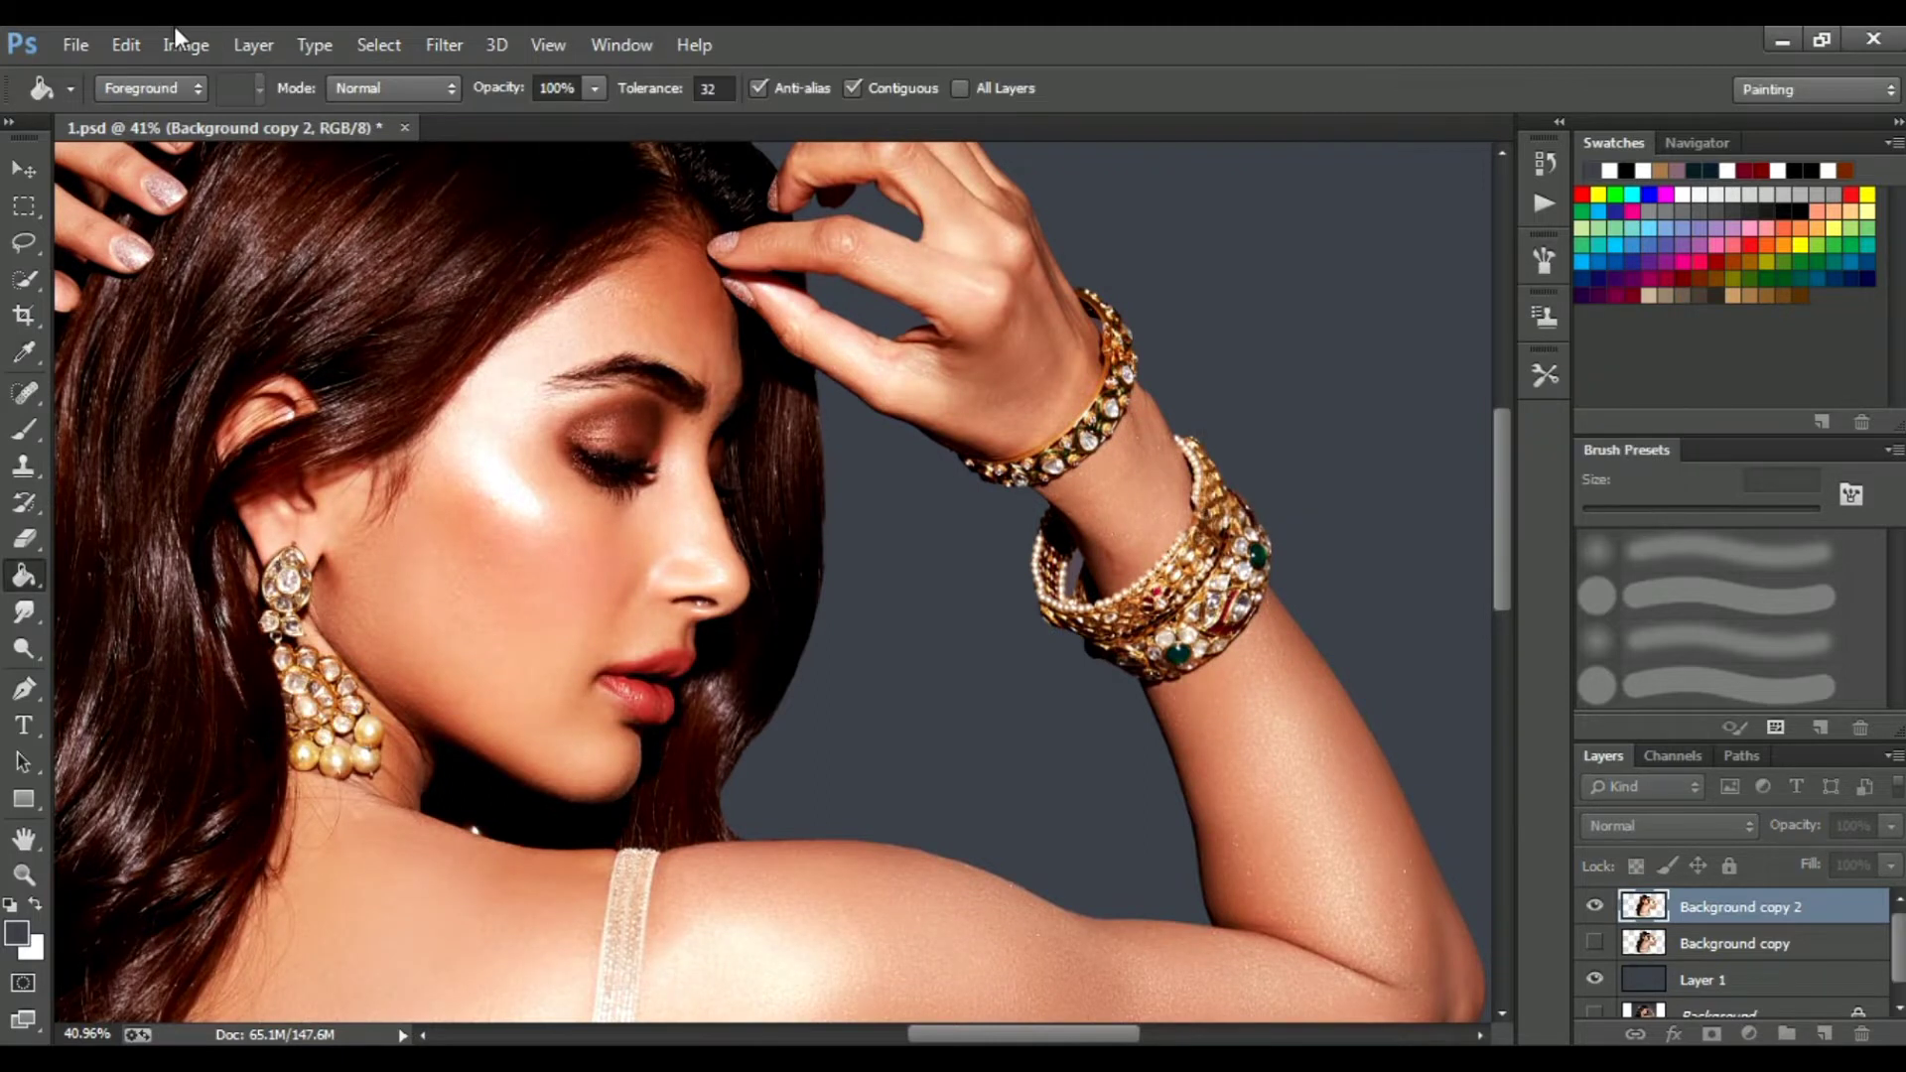
Apply a second Color Balance to the cutout, shifting the midtones toward cyan to about -21.
{"action": "left_click", "coordinate": [186, 44]}
{"action": "mouse_move", "coordinate": [255, 115]}
{"action": "left_click", "coordinate": [583, 354]}
{"action": "left_click_drag", "start_coordinate": [1267, 353], "coordinate": [1248, 365]}
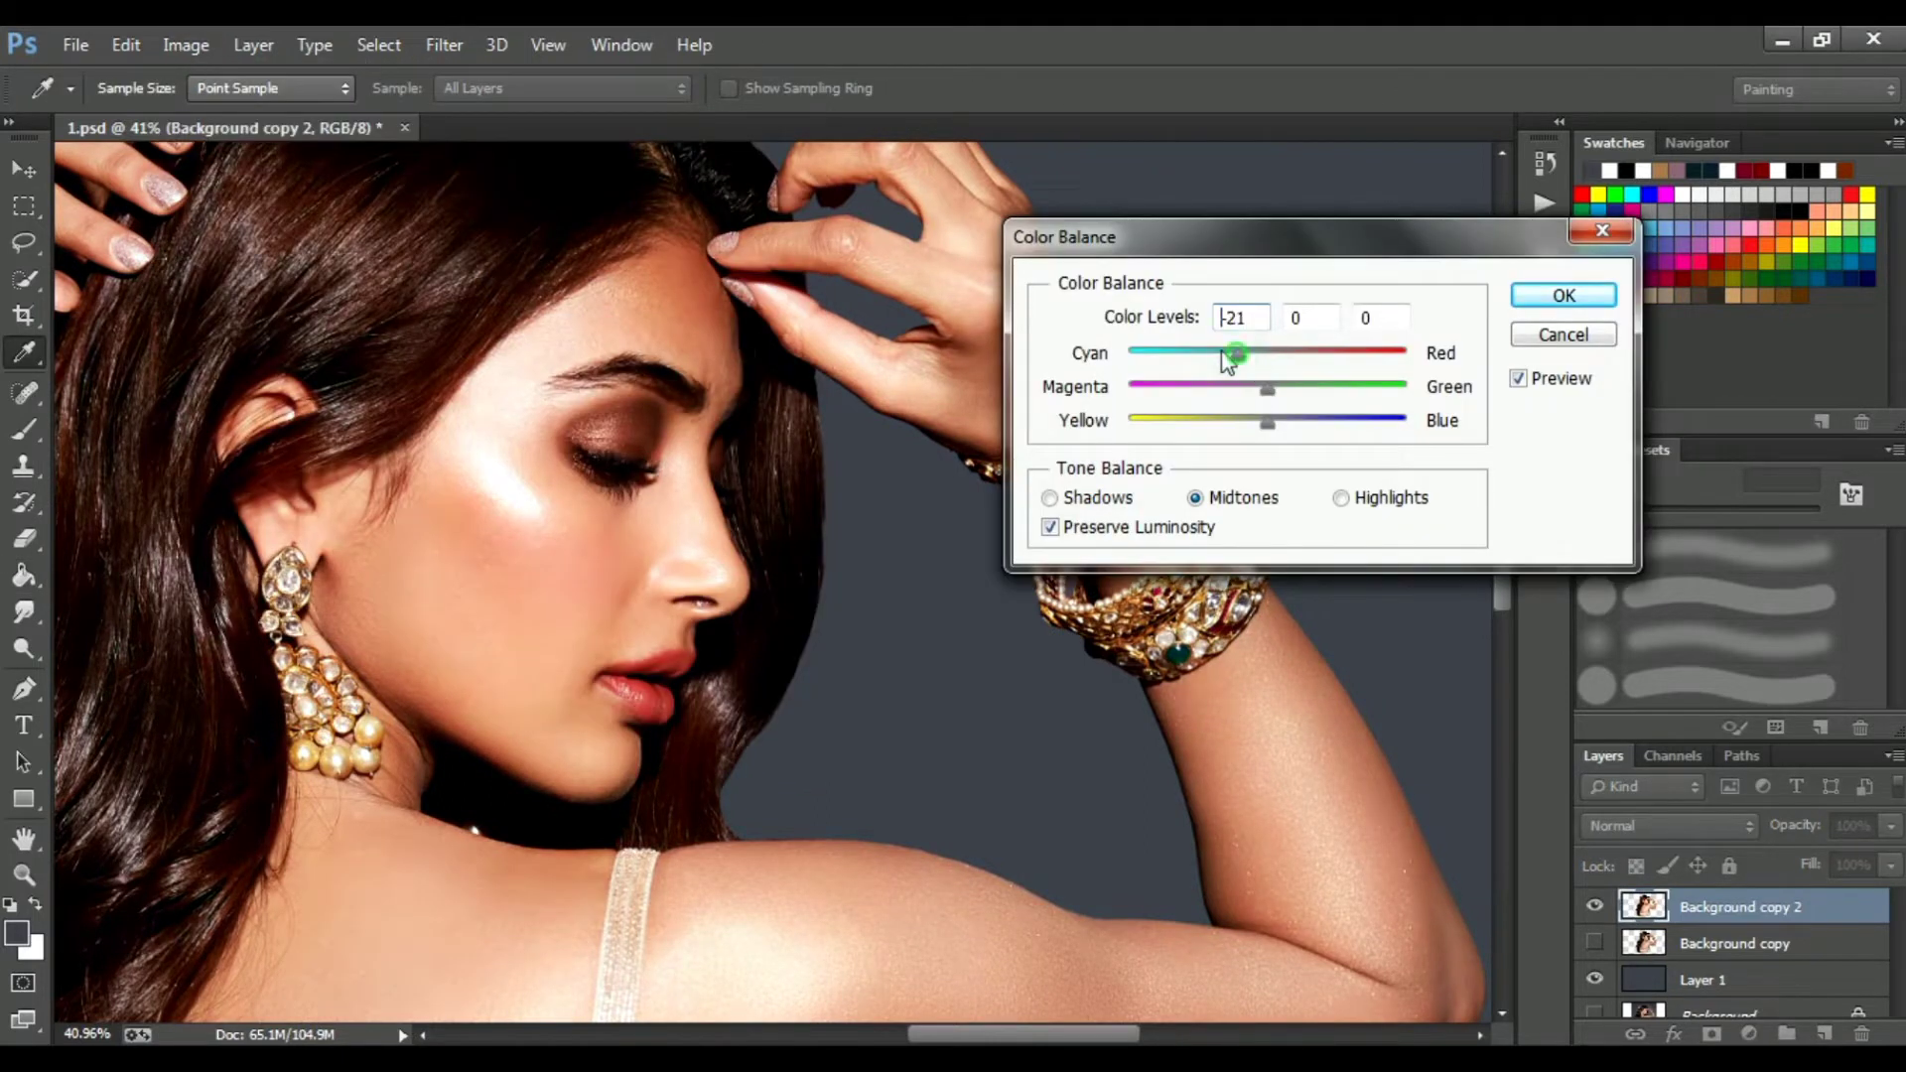
{"action": "left_click", "coordinate": [1564, 296]}
{"action": "key", "text": "g"}
{"action": "scroll", "coordinate": [695, 348], "scroll_direction": "down", "scroll_amount": 2}
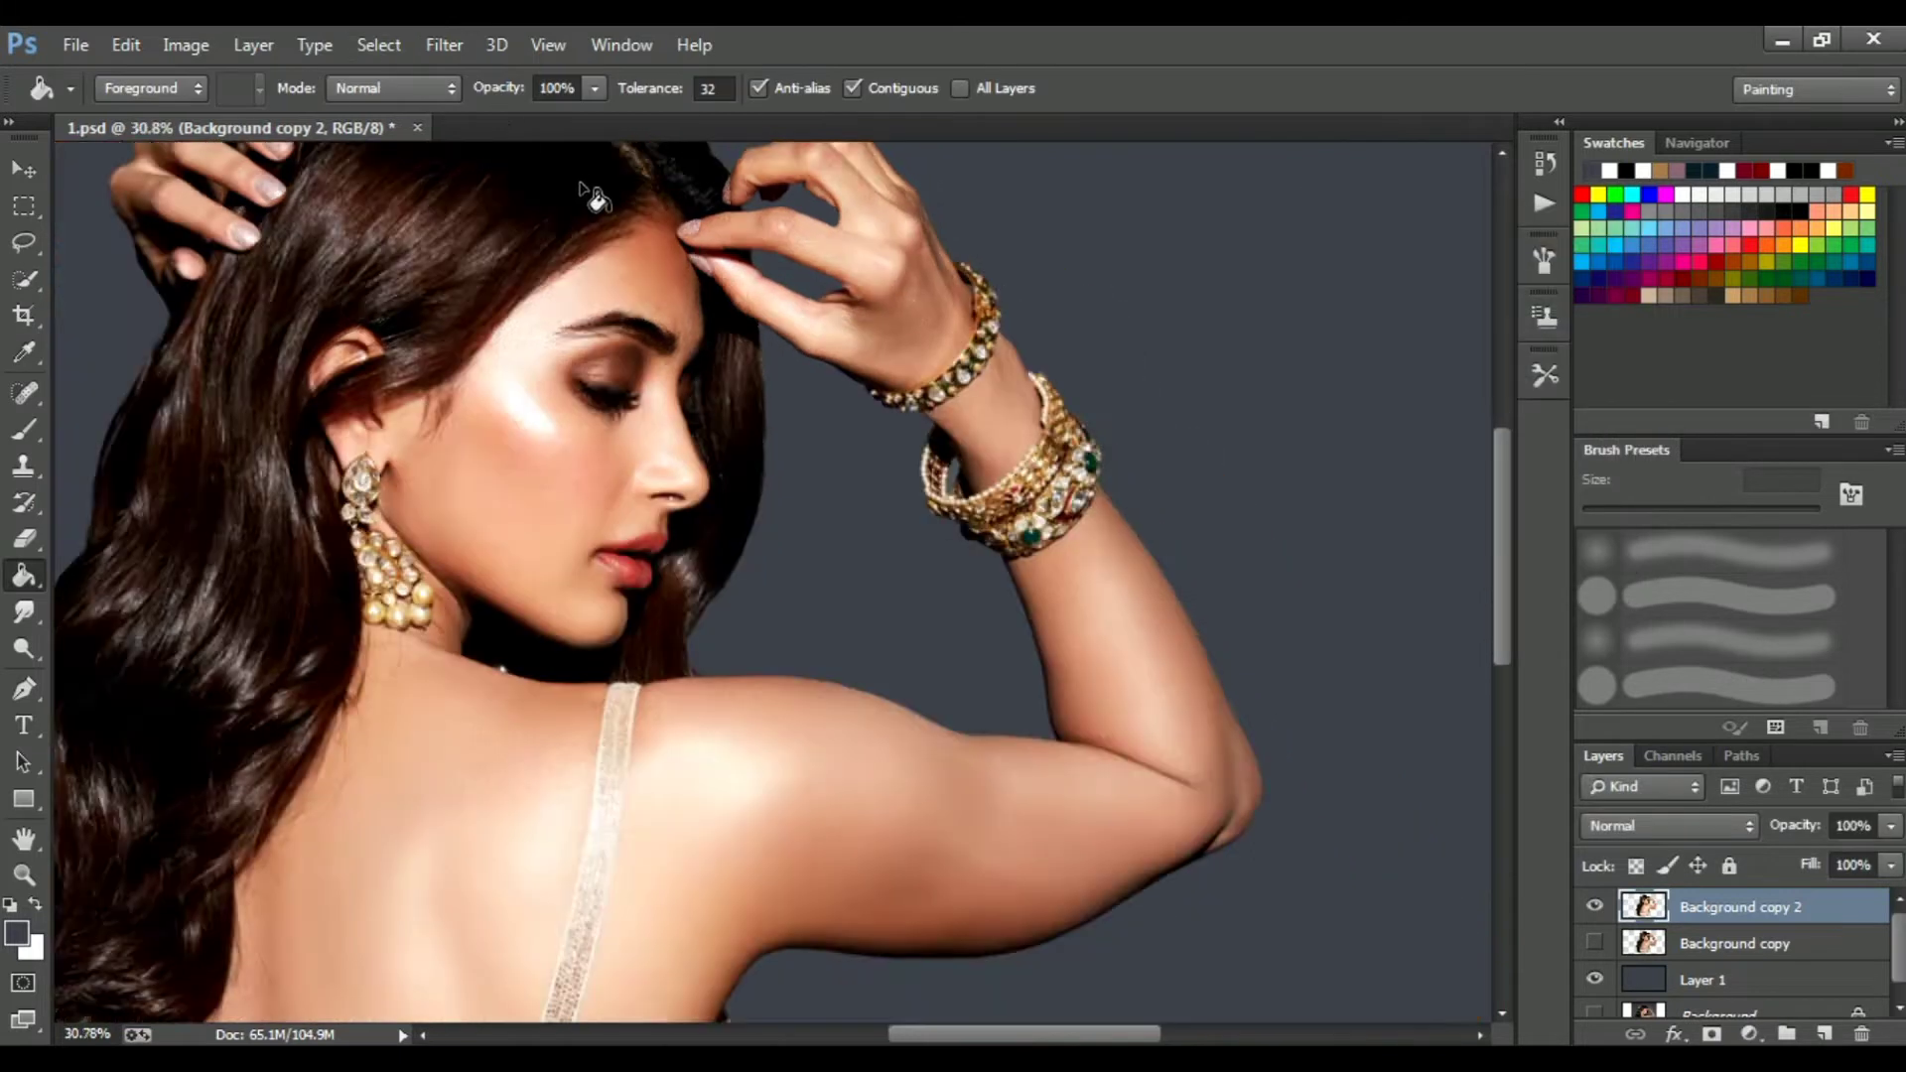
Sharpen the Background copy 2 layer with Unsharp Mask at 151% amount, 5.0 pixels radius and threshold 0.
{"action": "scroll", "coordinate": [596, 297], "scroll_direction": "up", "scroll_amount": 3}
{"action": "left_click", "coordinate": [444, 45]}
{"action": "left_click", "coordinate": [844, 539]}
{"action": "left_click", "coordinate": [443, 45]}
{"action": "mouse_move", "coordinate": [596, 462]}
{"action": "left_click", "coordinate": [854, 593]}
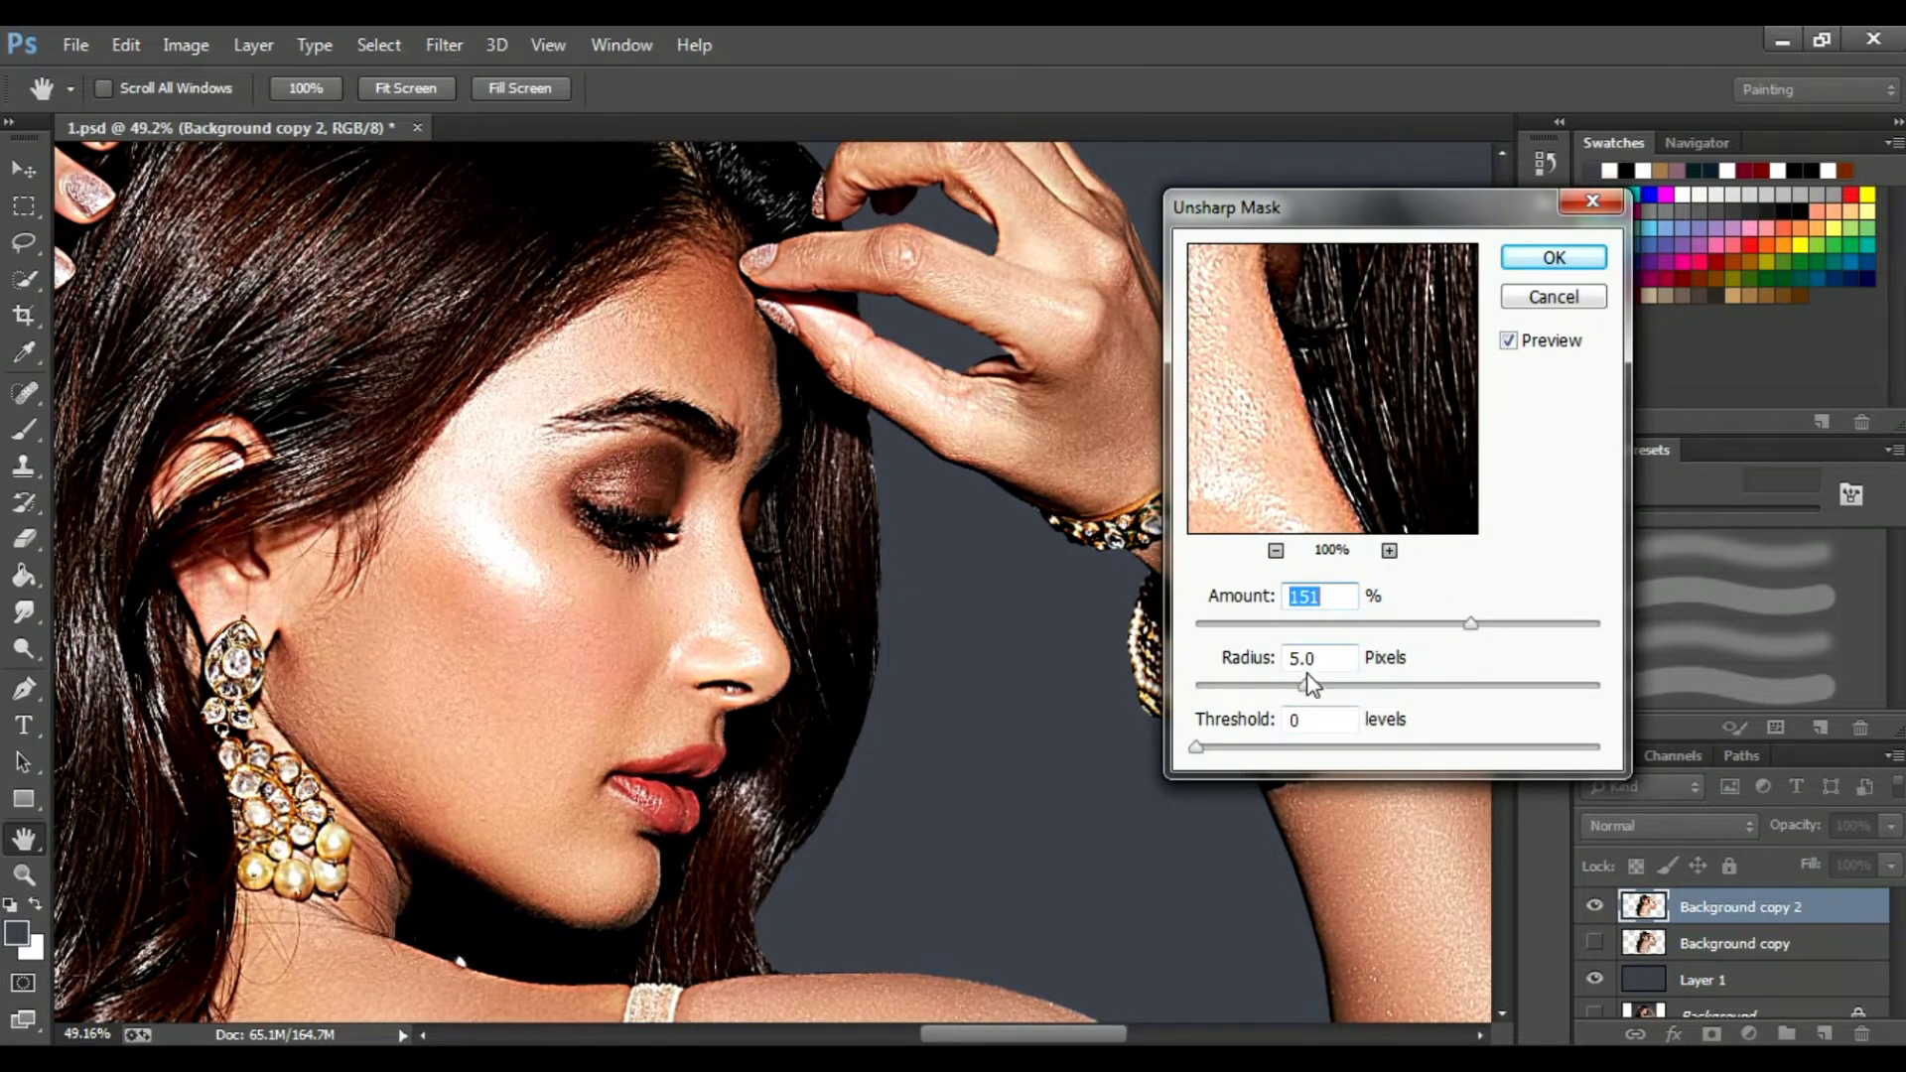
{"action": "left_click", "coordinate": [1555, 258]}
{"action": "scroll", "coordinate": [596, 427], "scroll_direction": "down", "scroll_amount": 1}
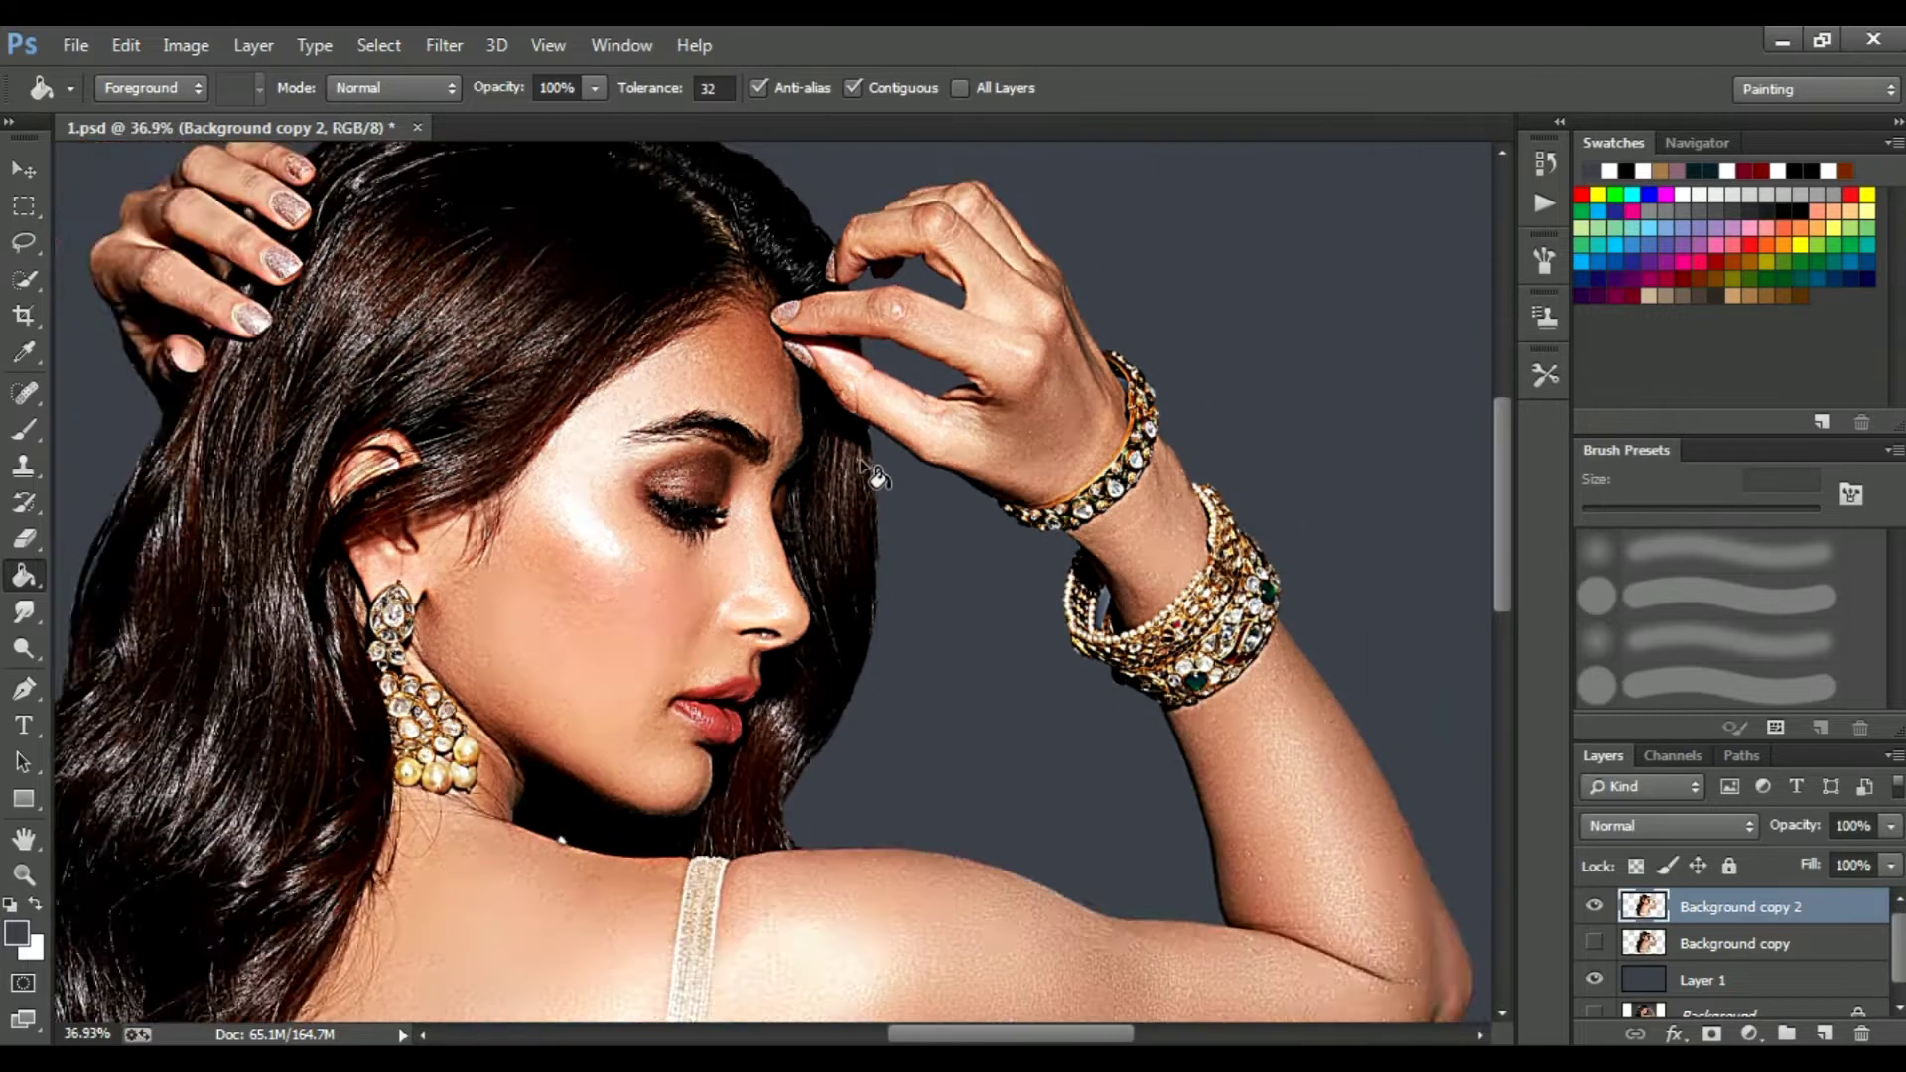
Compare the sharpened cutout with the earlier copy by switching the visibility of the two cutout layers.
{"action": "scroll", "coordinate": [575, 424], "scroll_direction": "up", "scroll_amount": 3}
{"action": "scroll", "coordinate": [1073, 606], "scroll_direction": "down", "scroll_amount": 3}
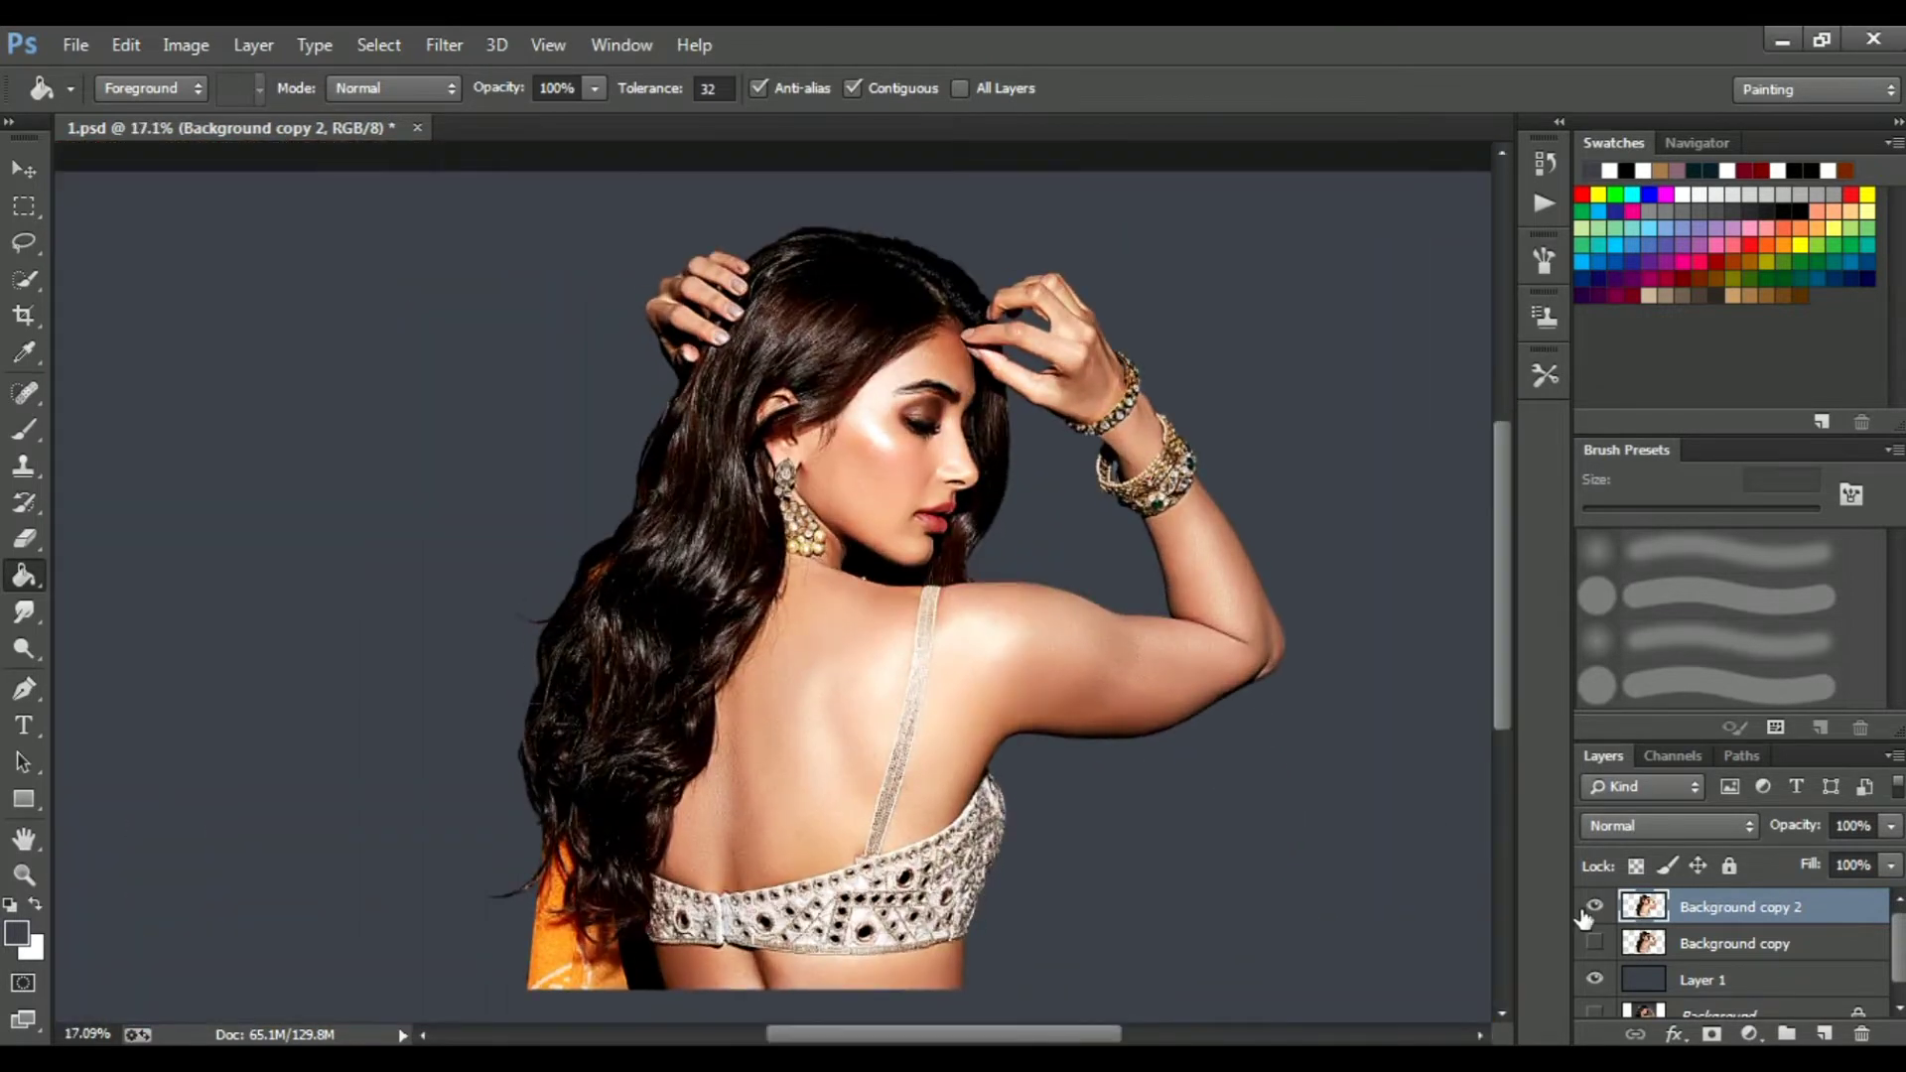
{"action": "left_click", "coordinate": [1594, 943]}
{"action": "left_click", "coordinate": [1594, 906]}
{"action": "left_click", "coordinate": [1594, 907]}
{"action": "scroll", "coordinate": [996, 479], "scroll_direction": "down", "scroll_amount": 1}
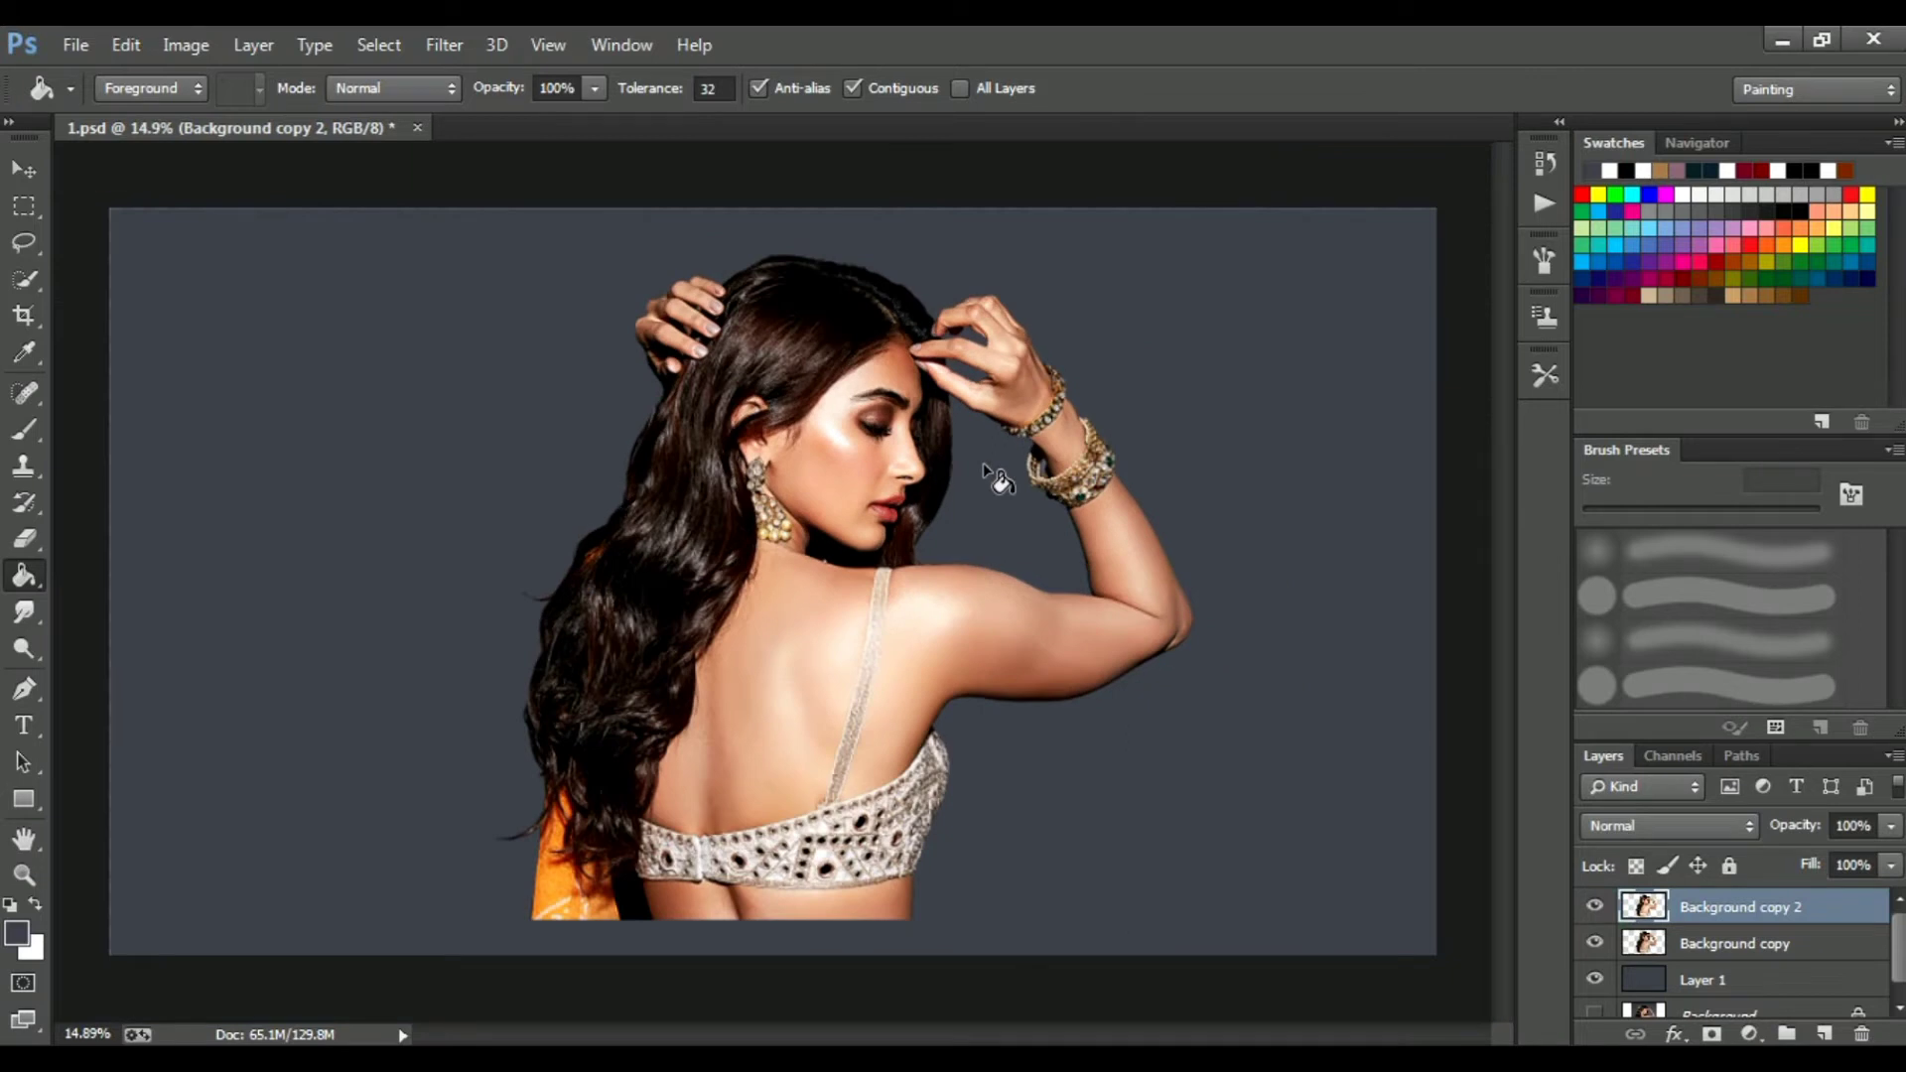
Set up the Smudge tool with the 65 px textured brush tip and a strength of 41%.
{"action": "left_click", "coordinate": [24, 613]}
{"action": "left_click", "coordinate": [124, 88]}
{"action": "scroll", "coordinate": [308, 383], "scroll_direction": "down", "scroll_amount": 5}
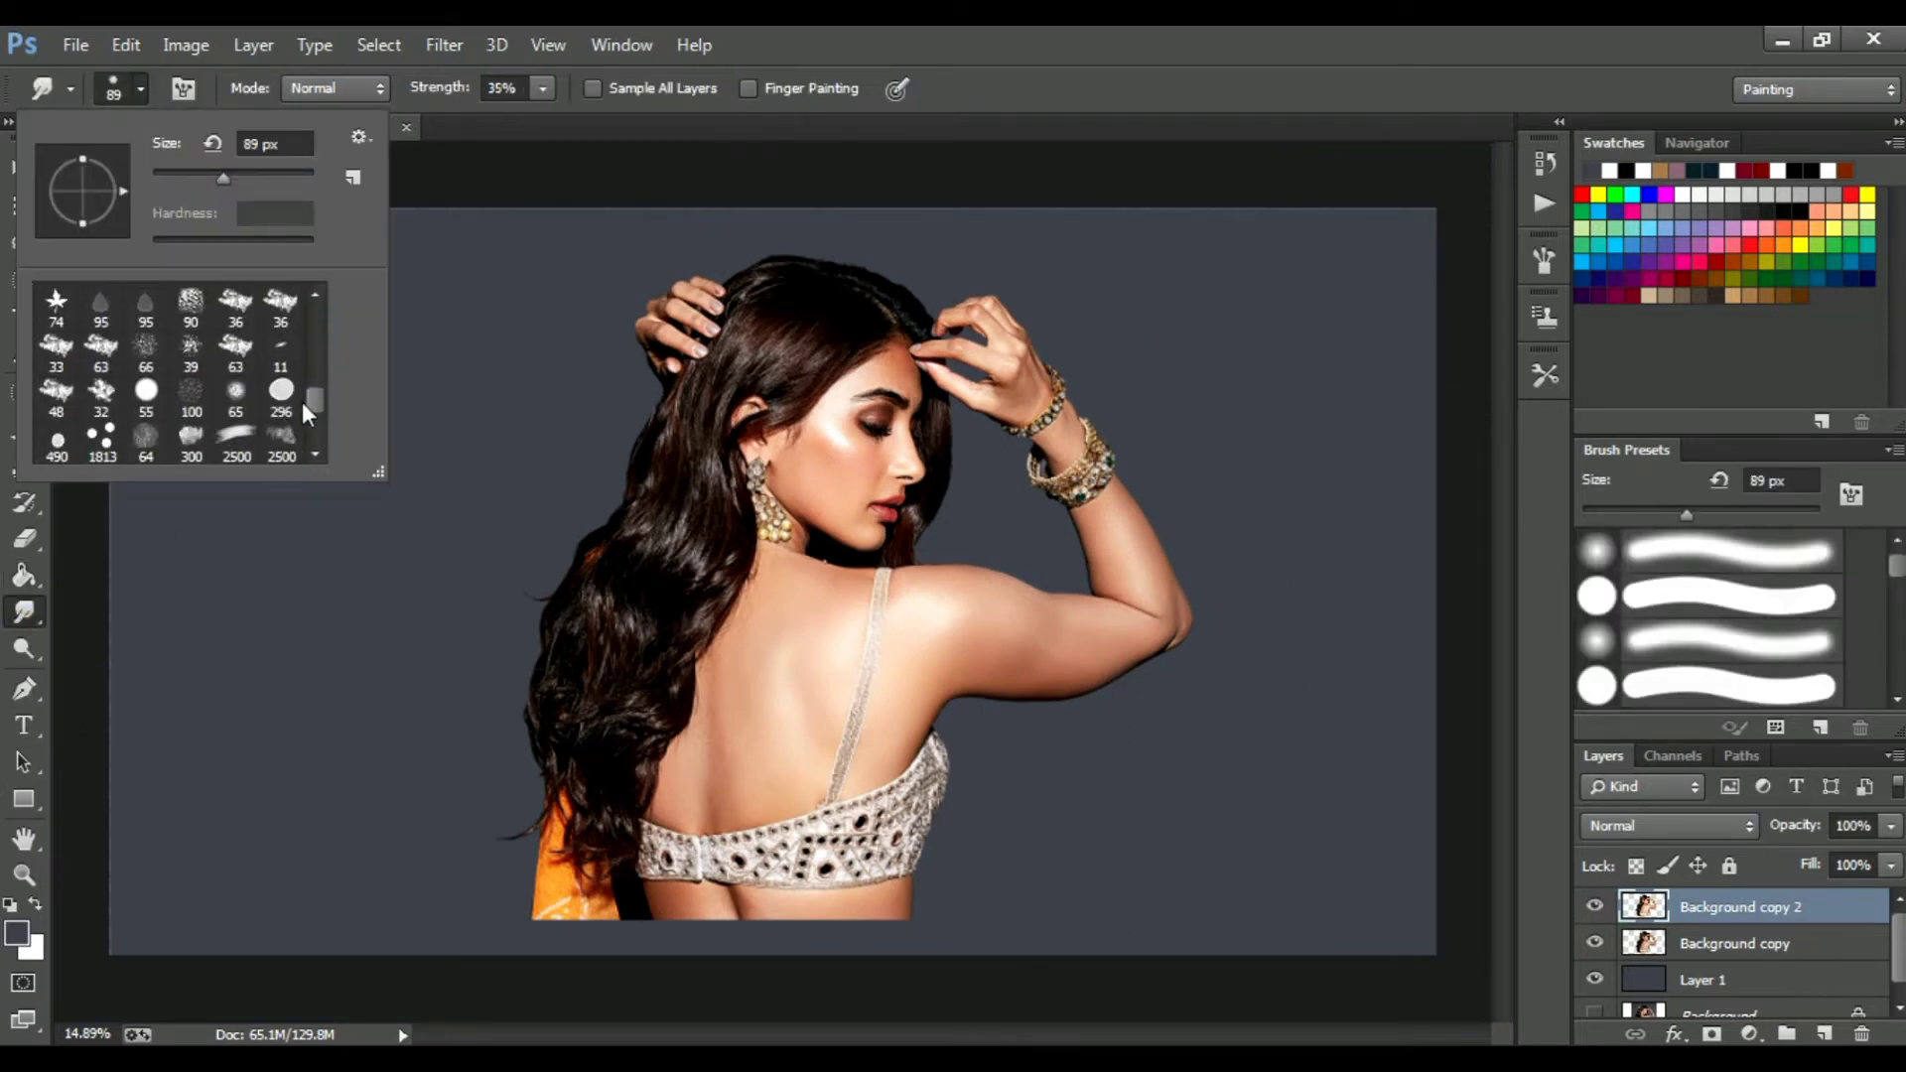
{"action": "left_click", "coordinate": [235, 390]}
{"action": "key", "text": "Return"}
{"action": "left_click", "coordinate": [551, 118]}
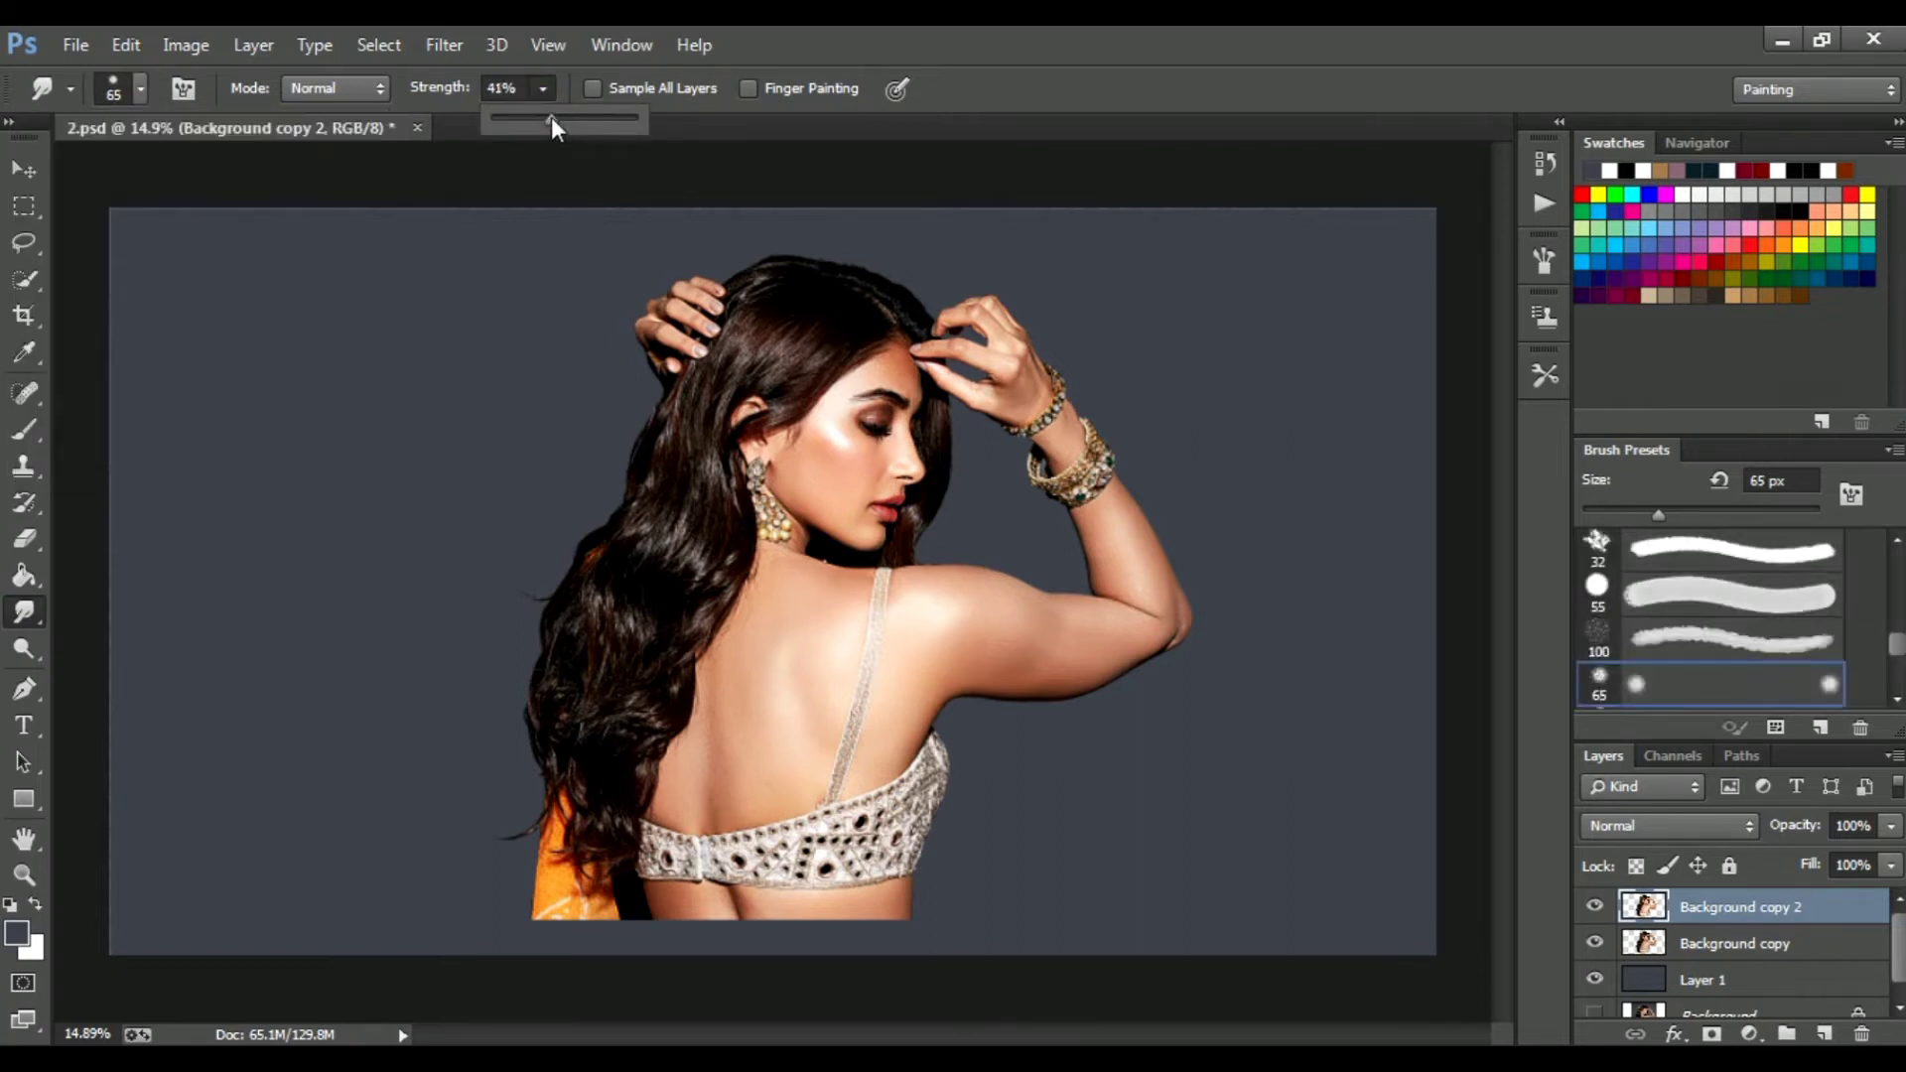
{"action": "key", "text": "Return"}
Smudge the forehead skin smooth between the hairline, the temple and the eyebrow.
{"action": "scroll", "coordinate": [832, 423], "scroll_direction": "up", "scroll_amount": 4}
{"action": "scroll", "coordinate": [945, 391], "scroll_direction": "up", "scroll_amount": 7}
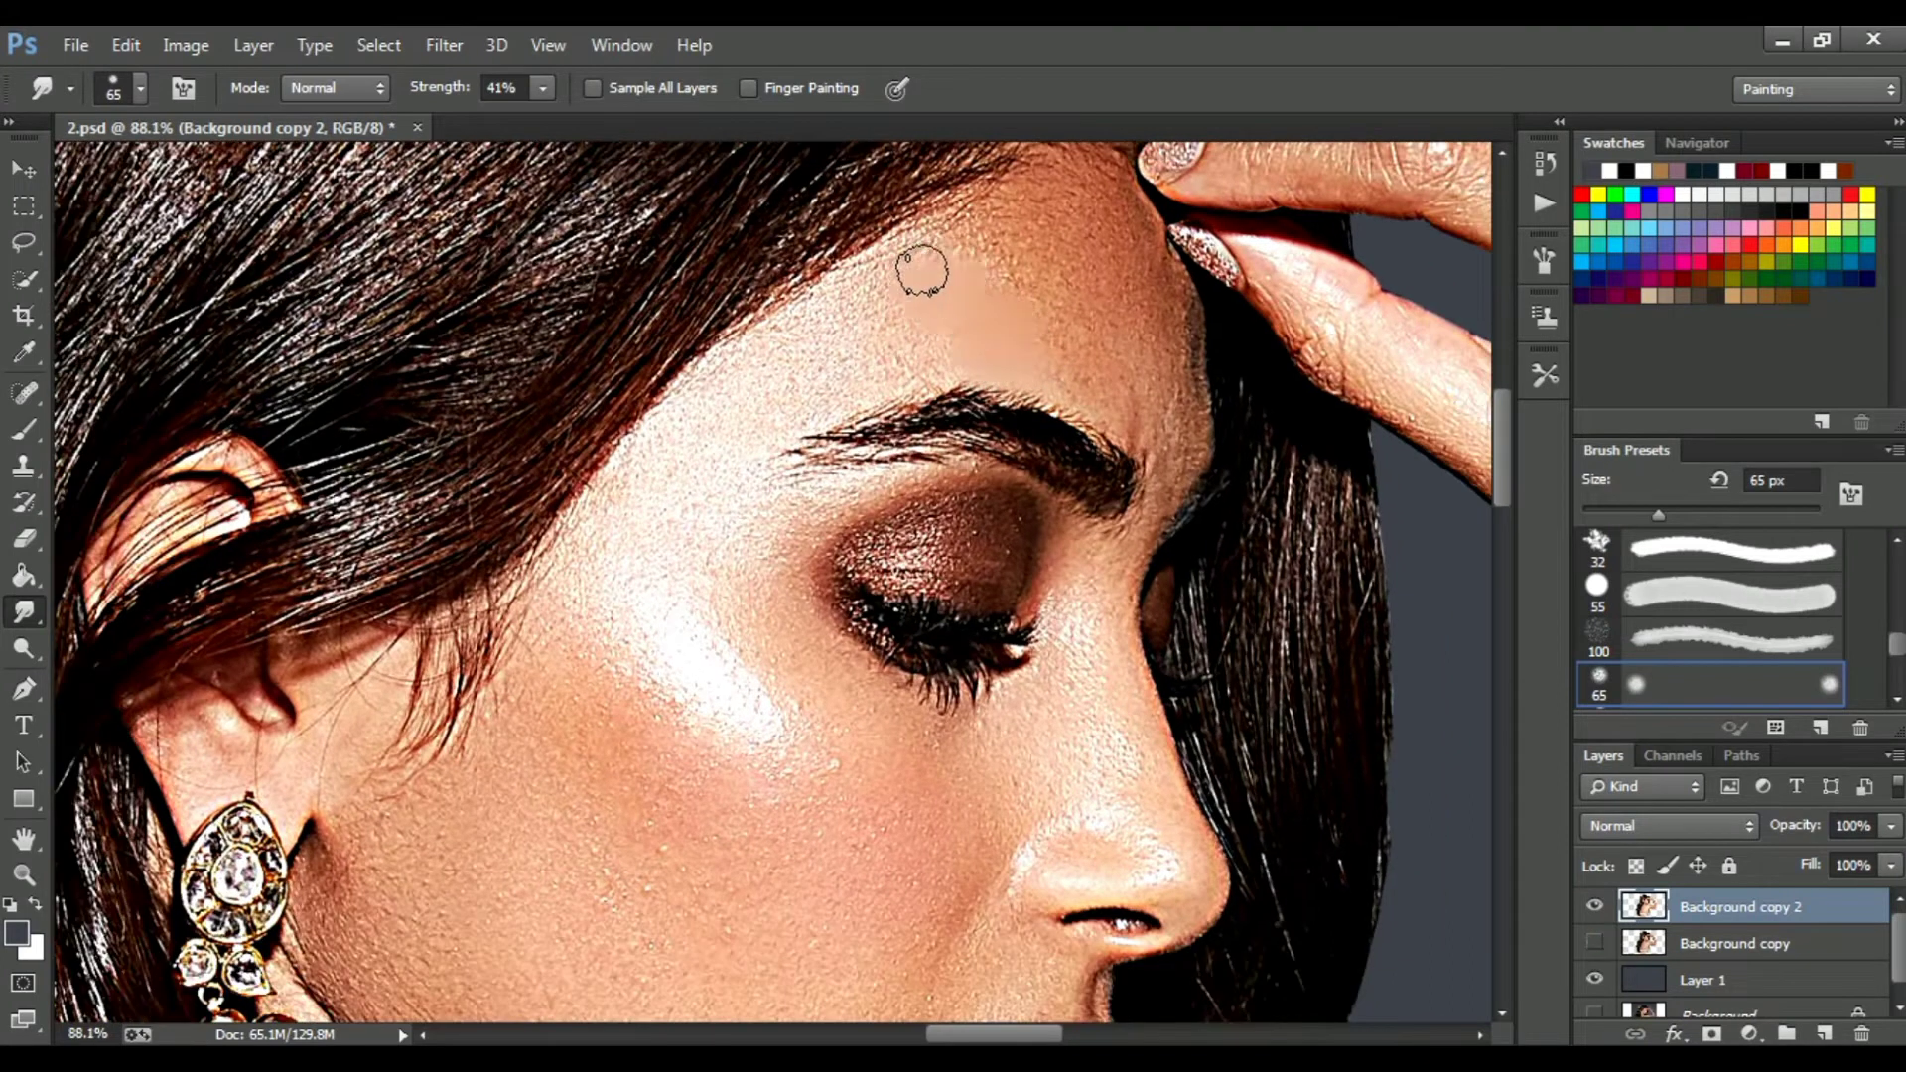
{"action": "left_click_drag", "start_coordinate": [923, 269], "coordinate": [1079, 227]}
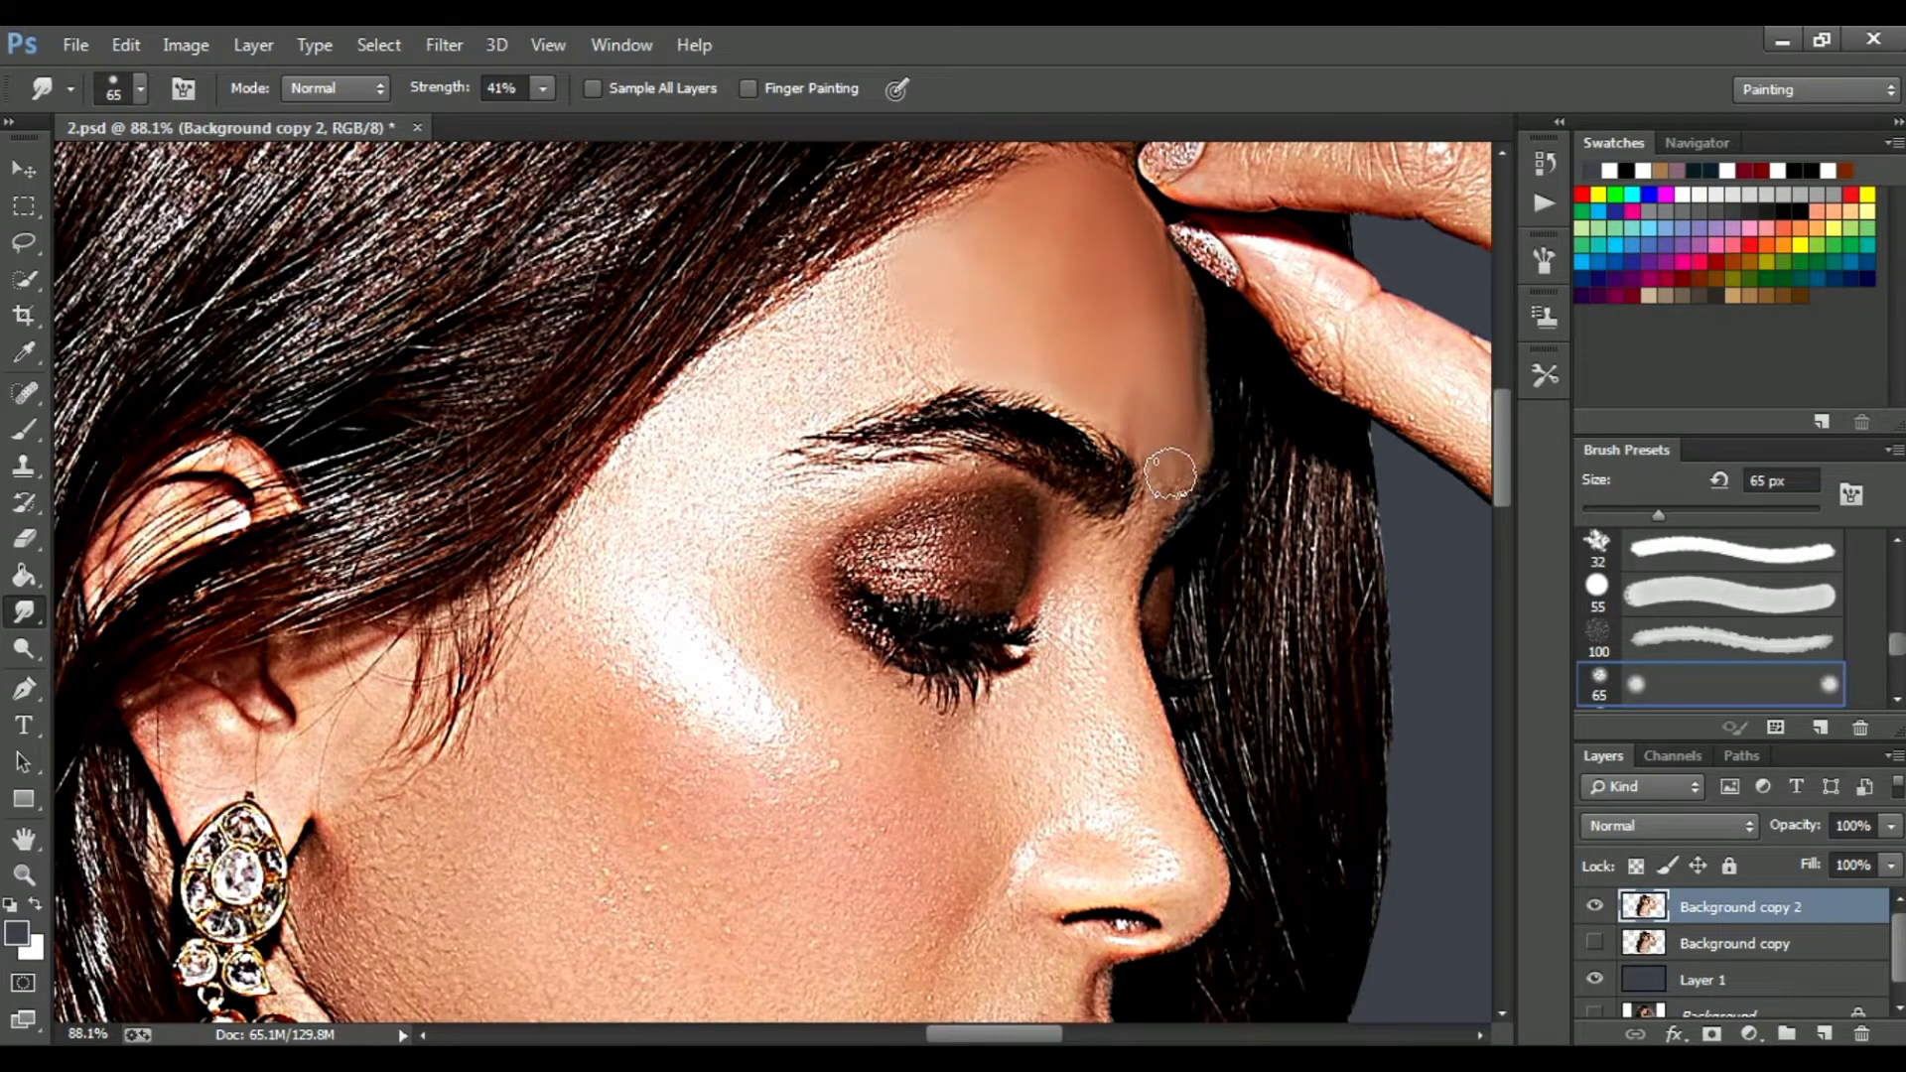
{"action": "left_click_drag", "start_coordinate": [855, 285], "coordinate": [801, 396]}
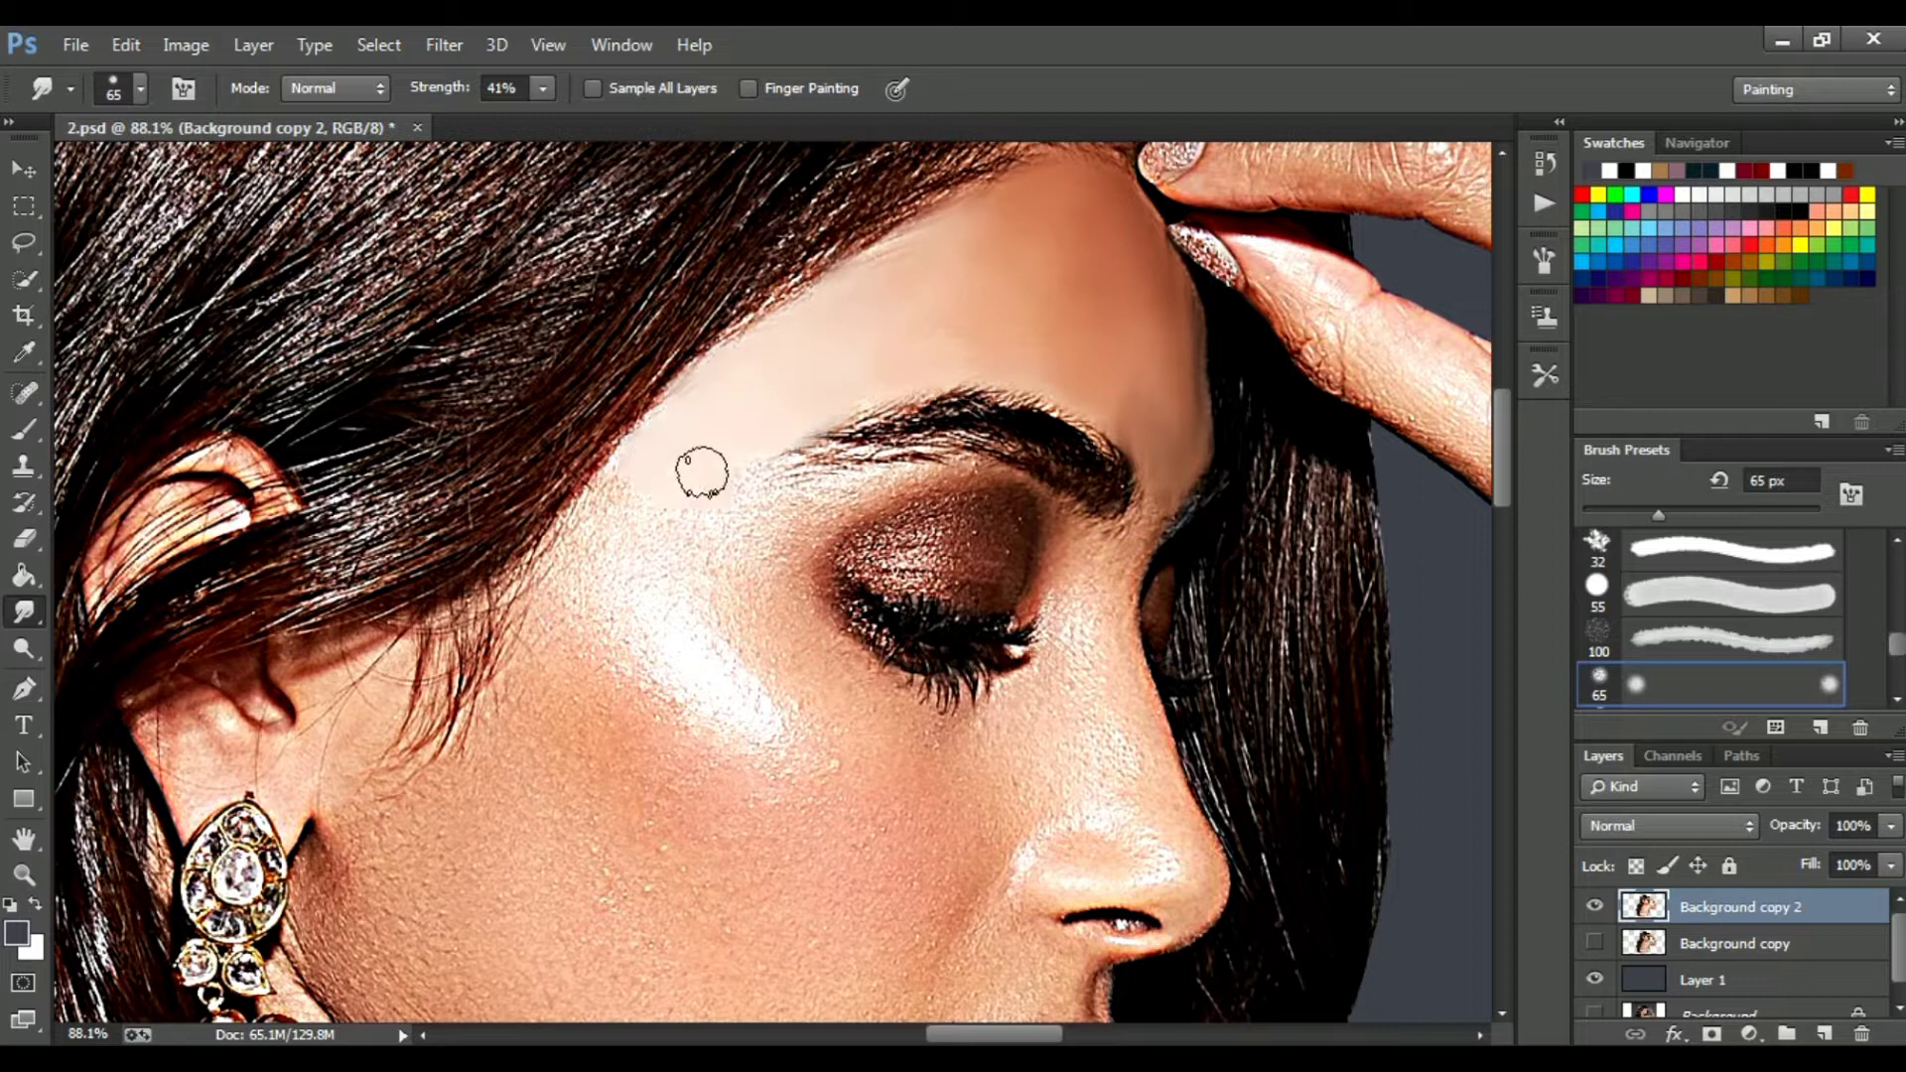
Smudge the skin texture smooth across the temple, the cheek and the bridge of the nose.
{"action": "left_click_drag", "start_coordinate": [724, 571], "coordinate": [726, 561]}
{"action": "left_click_drag", "start_coordinate": [580, 646], "coordinate": [785, 804]}
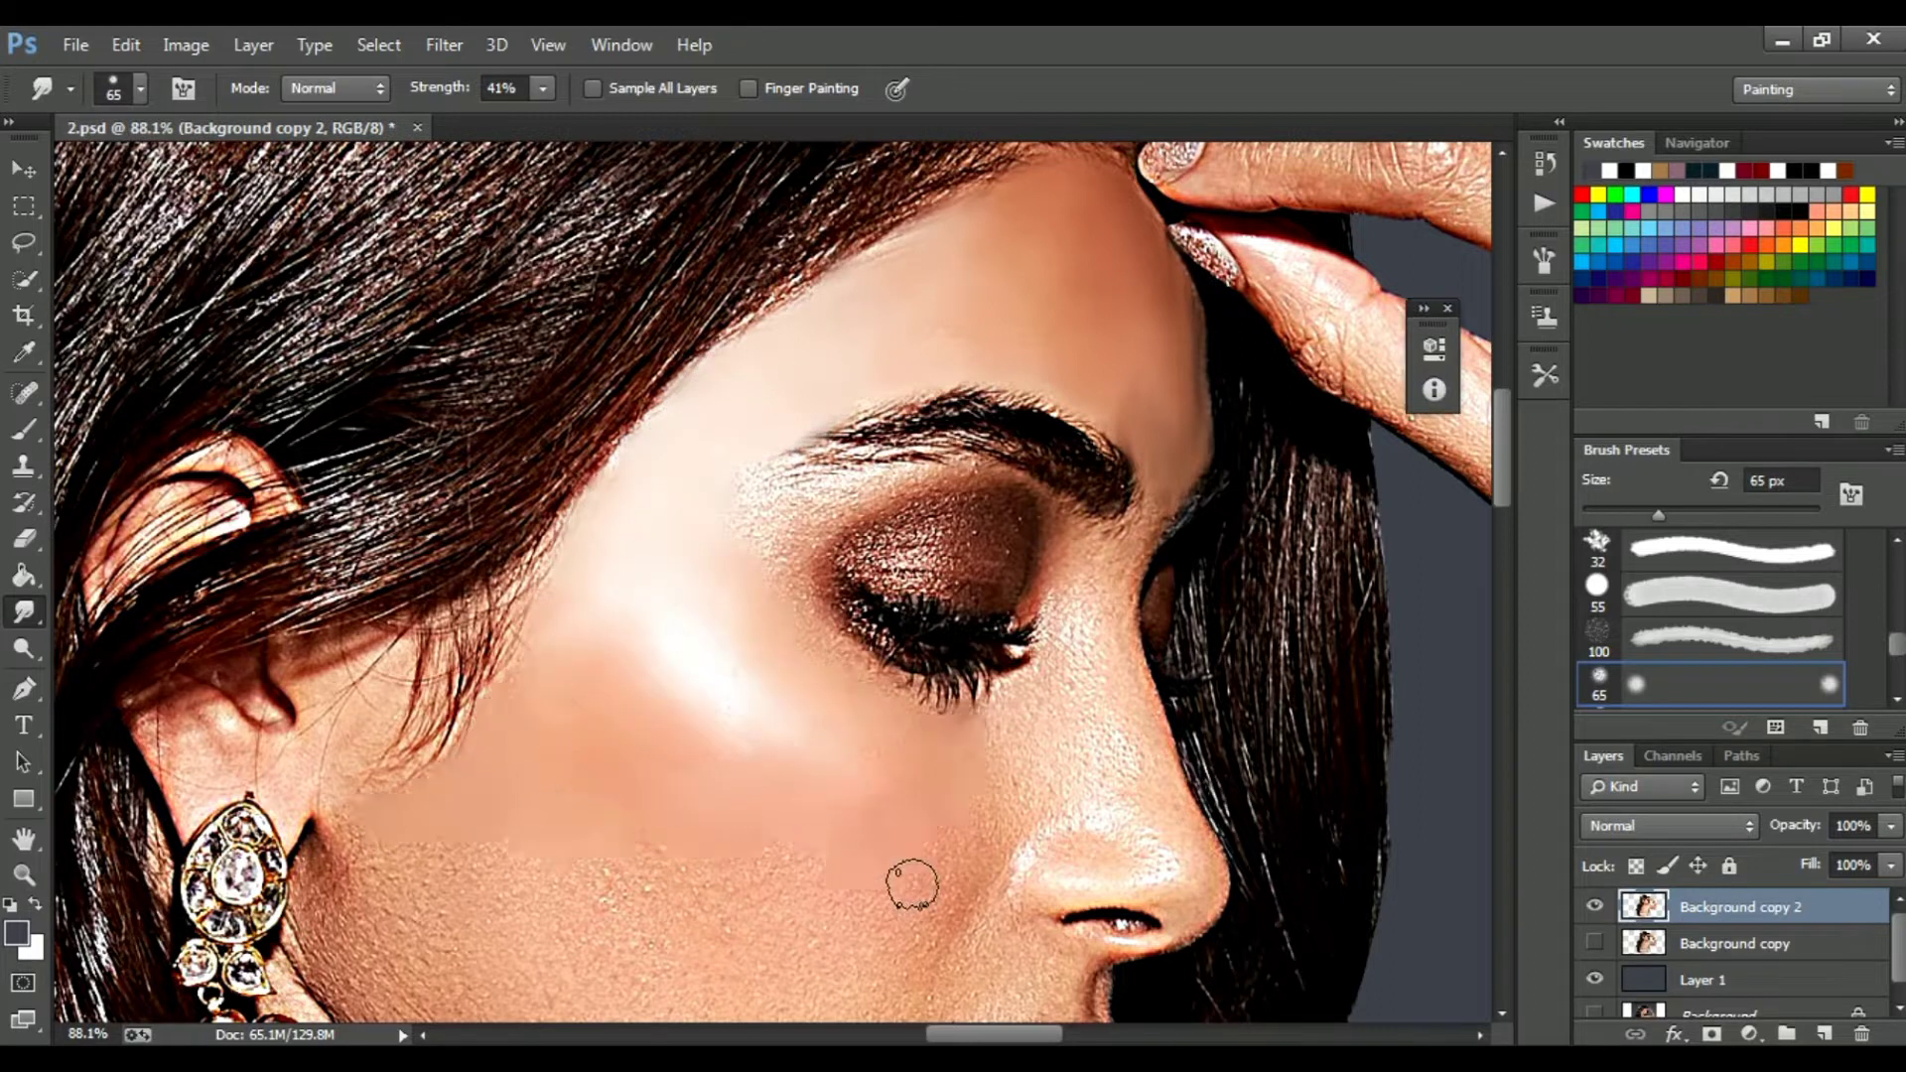
{"action": "left_click_drag", "start_coordinate": [590, 956], "coordinate": [367, 914]}
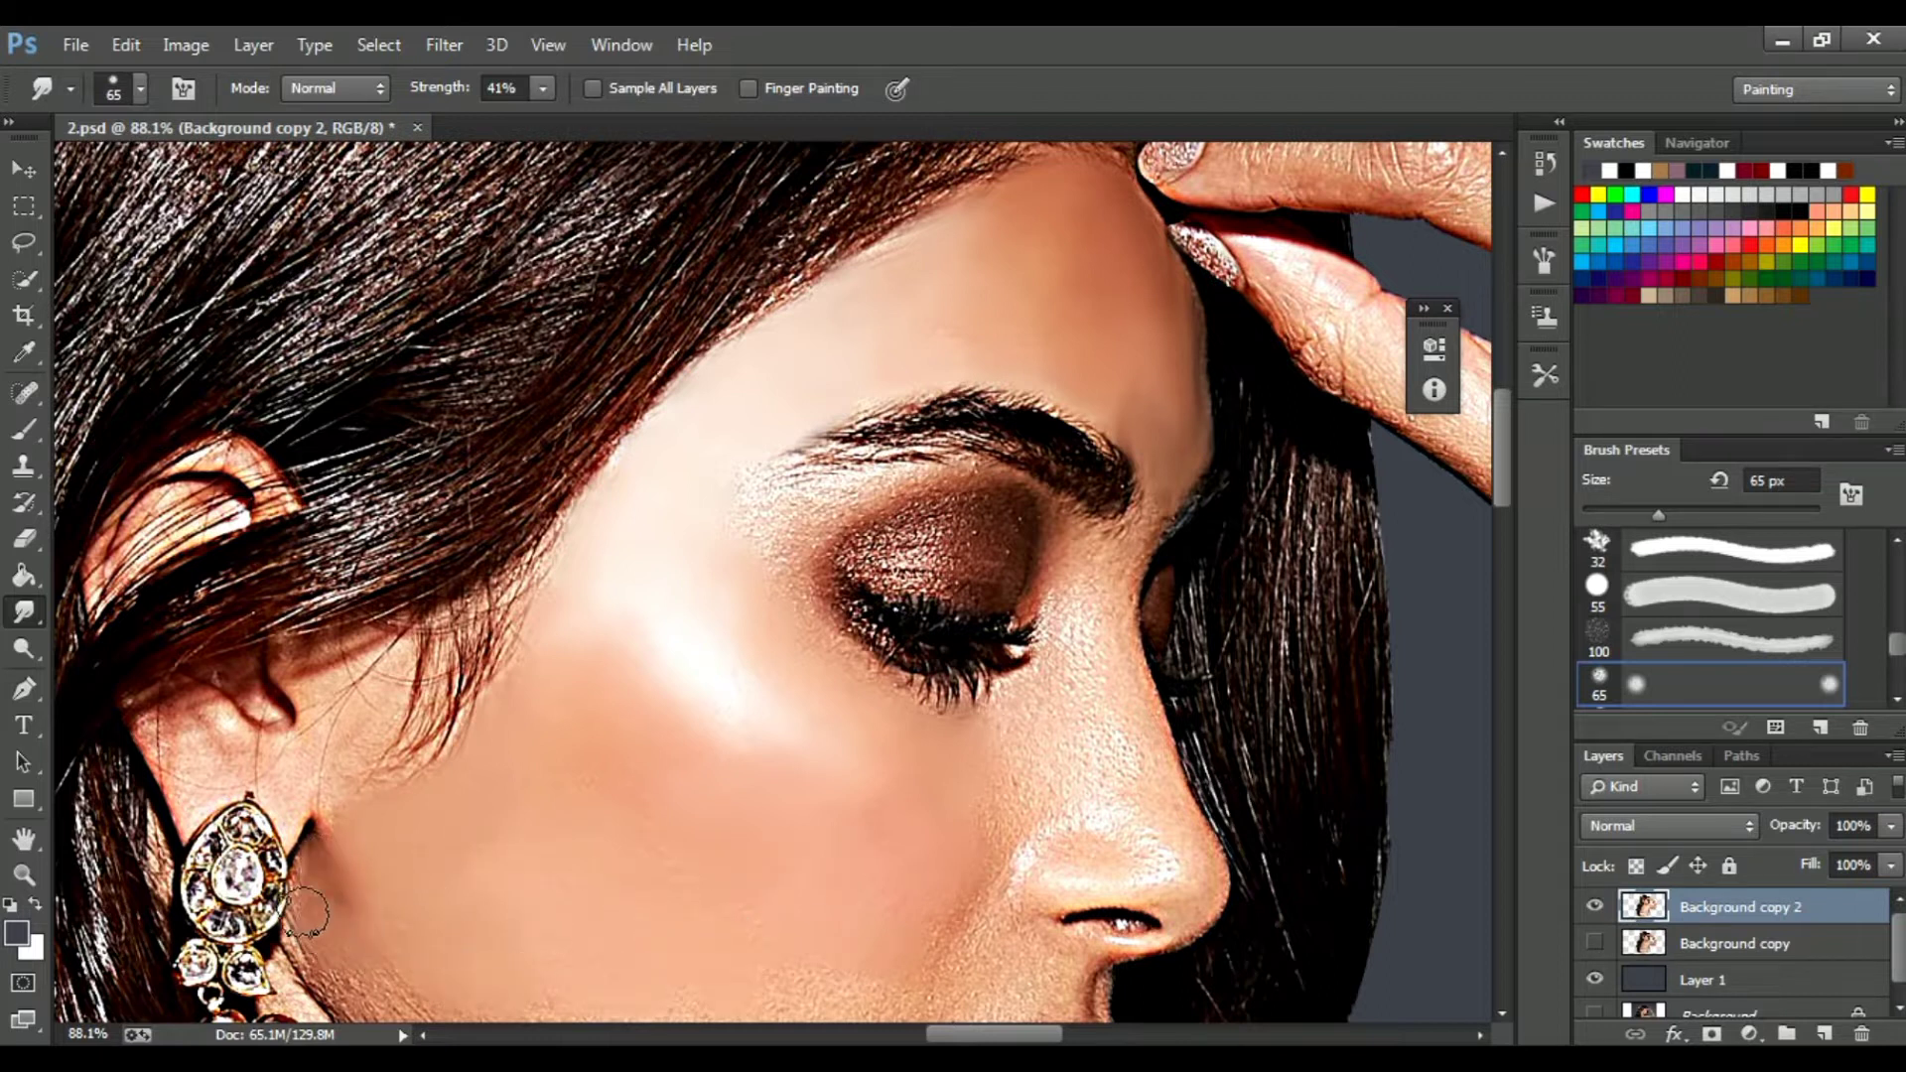
{"action": "left_click", "coordinate": [1047, 638]}
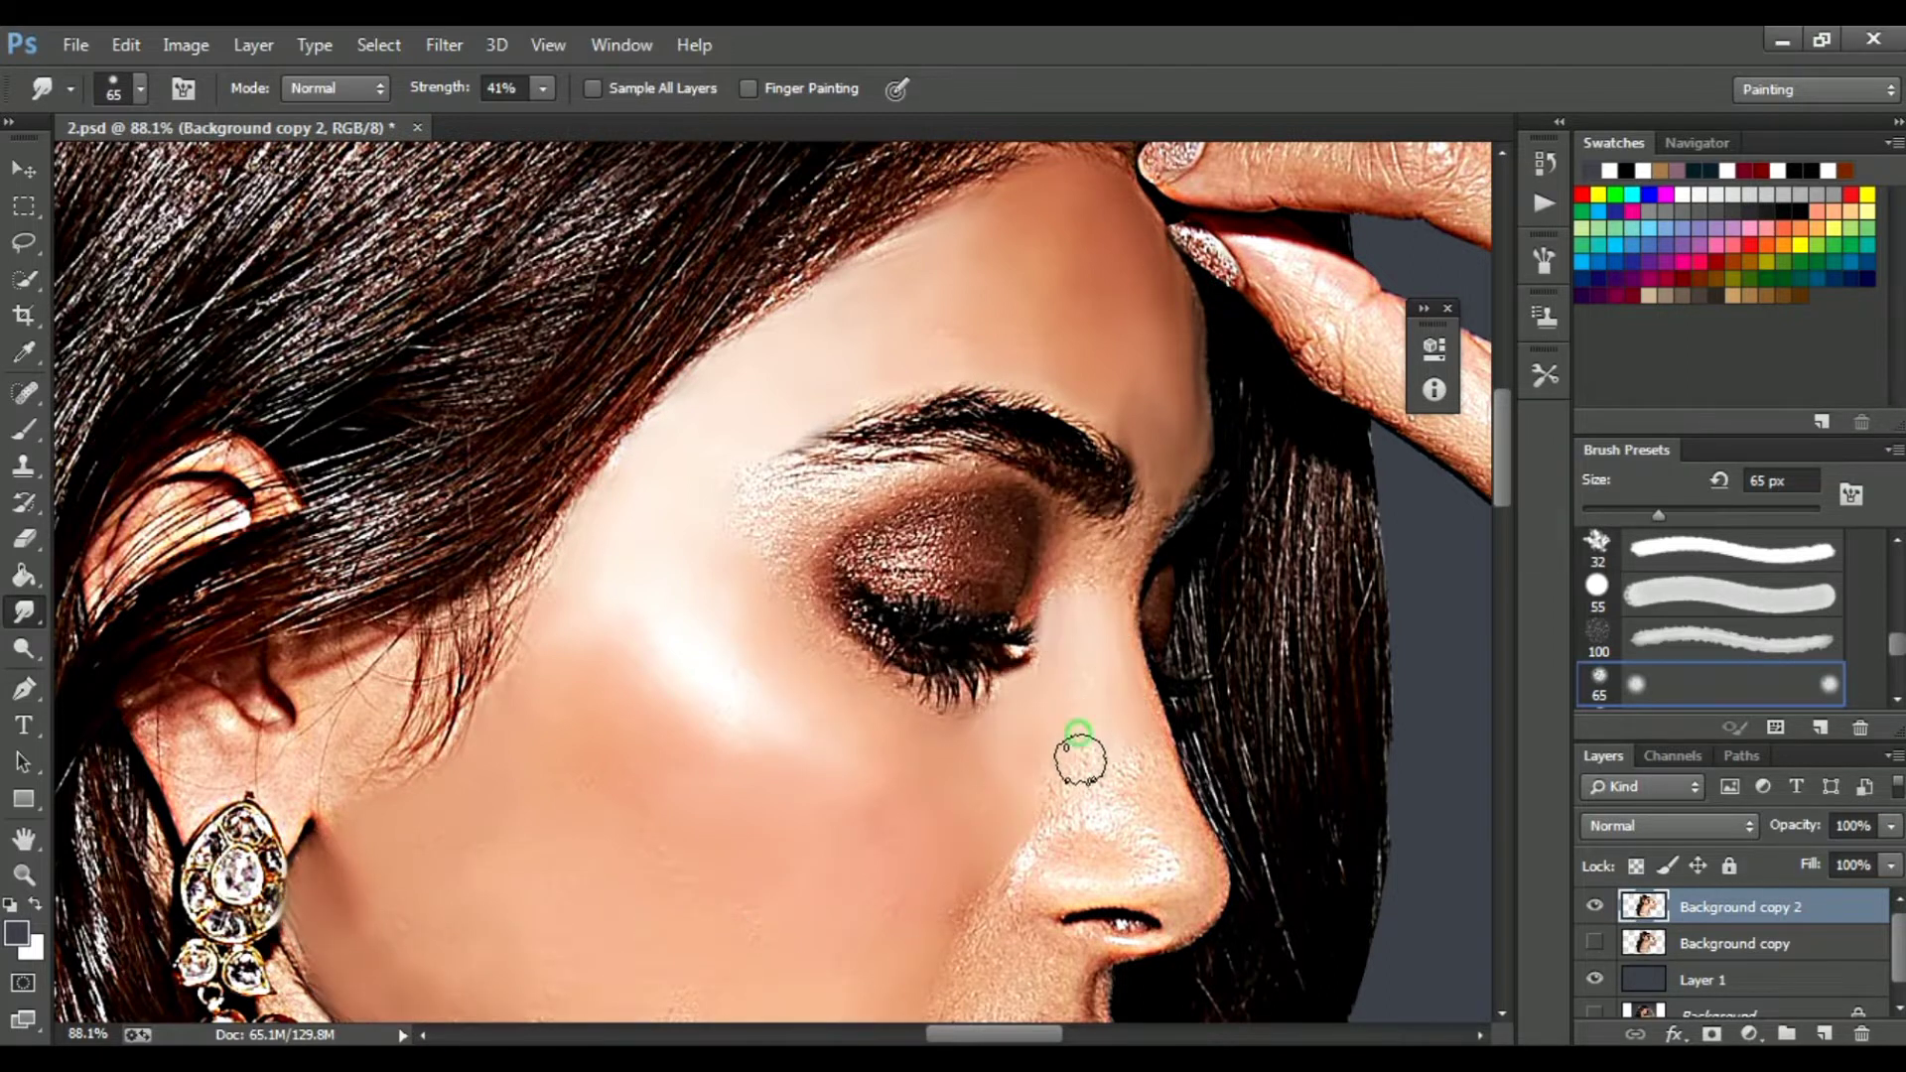
{"action": "left_click_drag", "start_coordinate": [746, 758], "coordinate": [678, 591]}
{"action": "mouse_move", "coordinate": [363, 870]}
{"action": "left_mouse_down"}
{"action": "mouse_move", "coordinate": [468, 998]}
{"action": "mouse_move", "coordinate": [783, 920]}
{"action": "left_mouse_up"}
Smooth the chin, the skin above the lips and the nose by smudging, reducing the brush to 50 px.
{"action": "scroll", "coordinate": [783, 919], "scroll_direction": "up", "scroll_amount": 5}
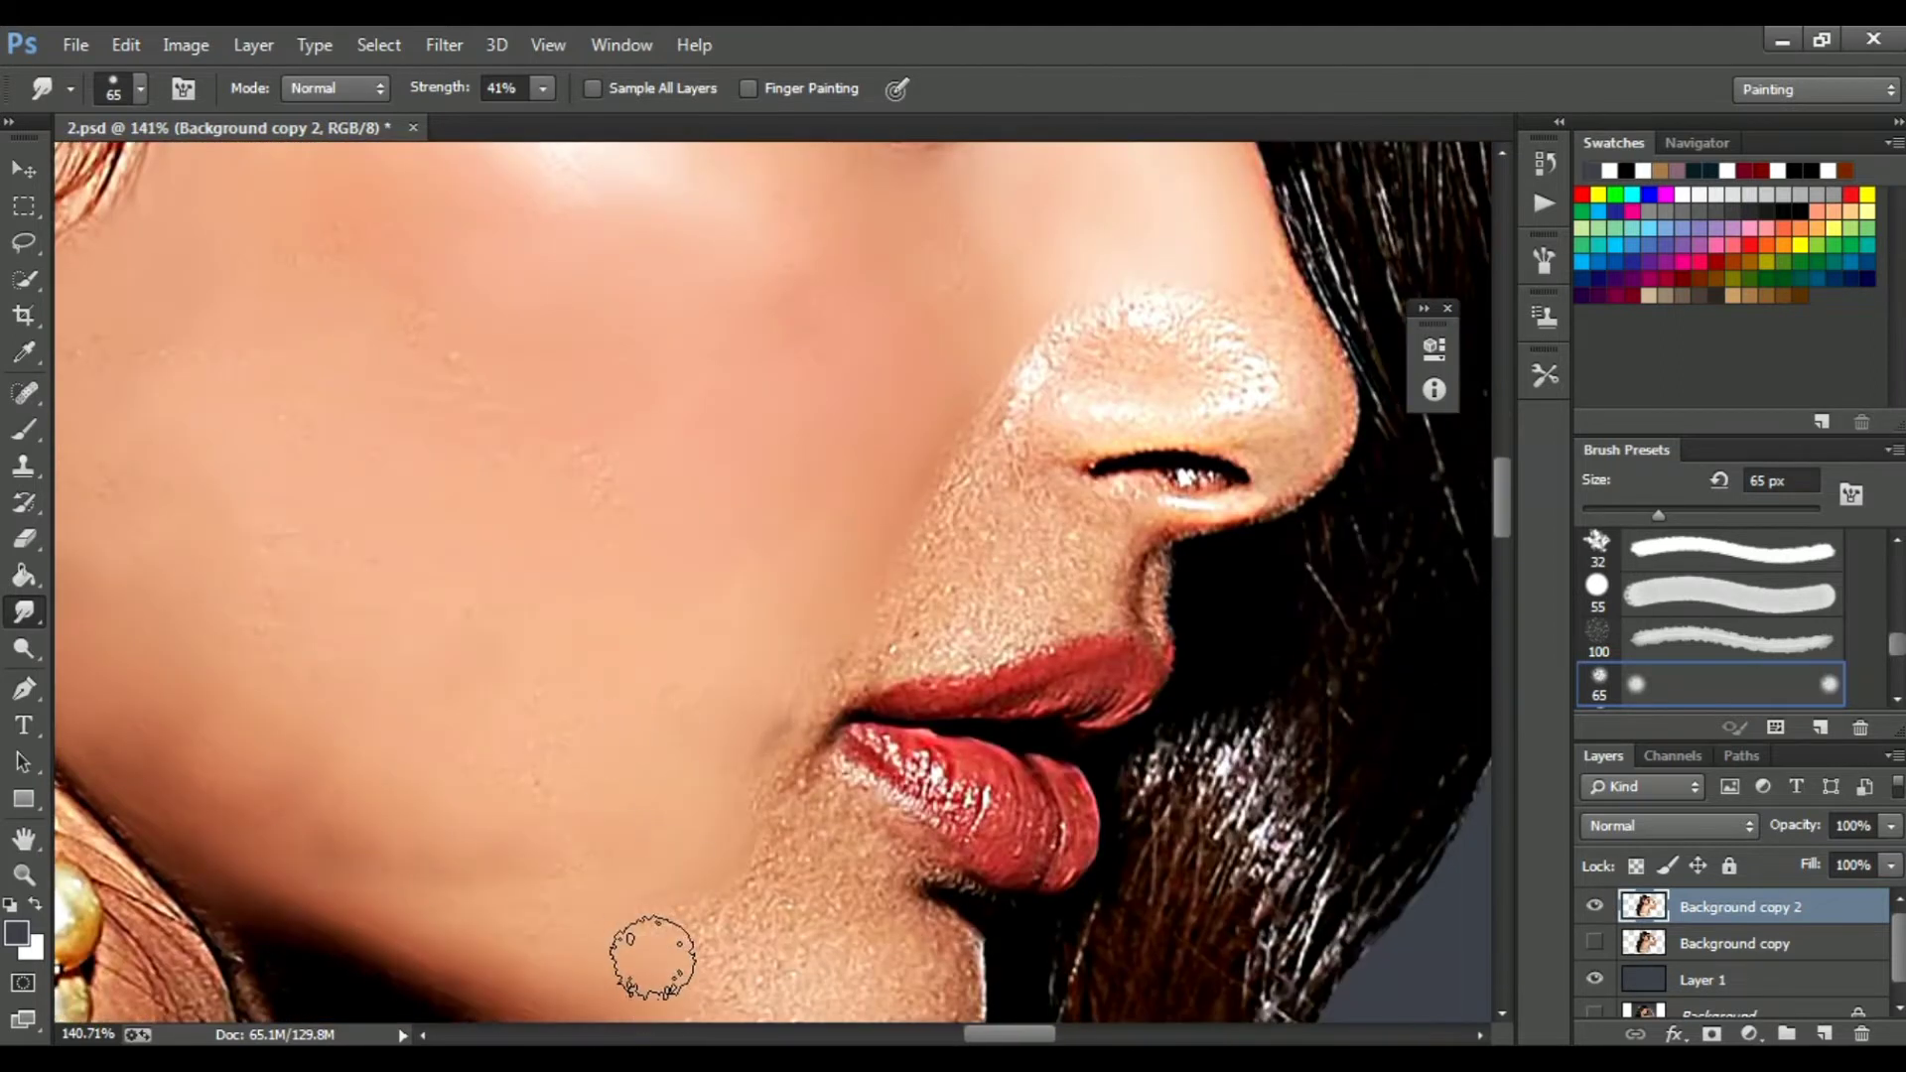
{"action": "scroll", "coordinate": [636, 894], "scroll_direction": "right", "scroll_amount": 2}
{"action": "scroll", "coordinate": [715, 907], "scroll_direction": "down", "scroll_amount": 2}
{"action": "mouse_move", "coordinate": [432, 870]}
{"action": "left_mouse_down"}
{"action": "mouse_move", "coordinate": [481, 944]}
{"action": "mouse_move", "coordinate": [689, 732]}
{"action": "left_mouse_up"}
{"action": "left_click_drag", "start_coordinate": [481, 484], "coordinate": [469, 643]}
{"action": "left_click_drag", "start_coordinate": [617, 605], "coordinate": [699, 685]}
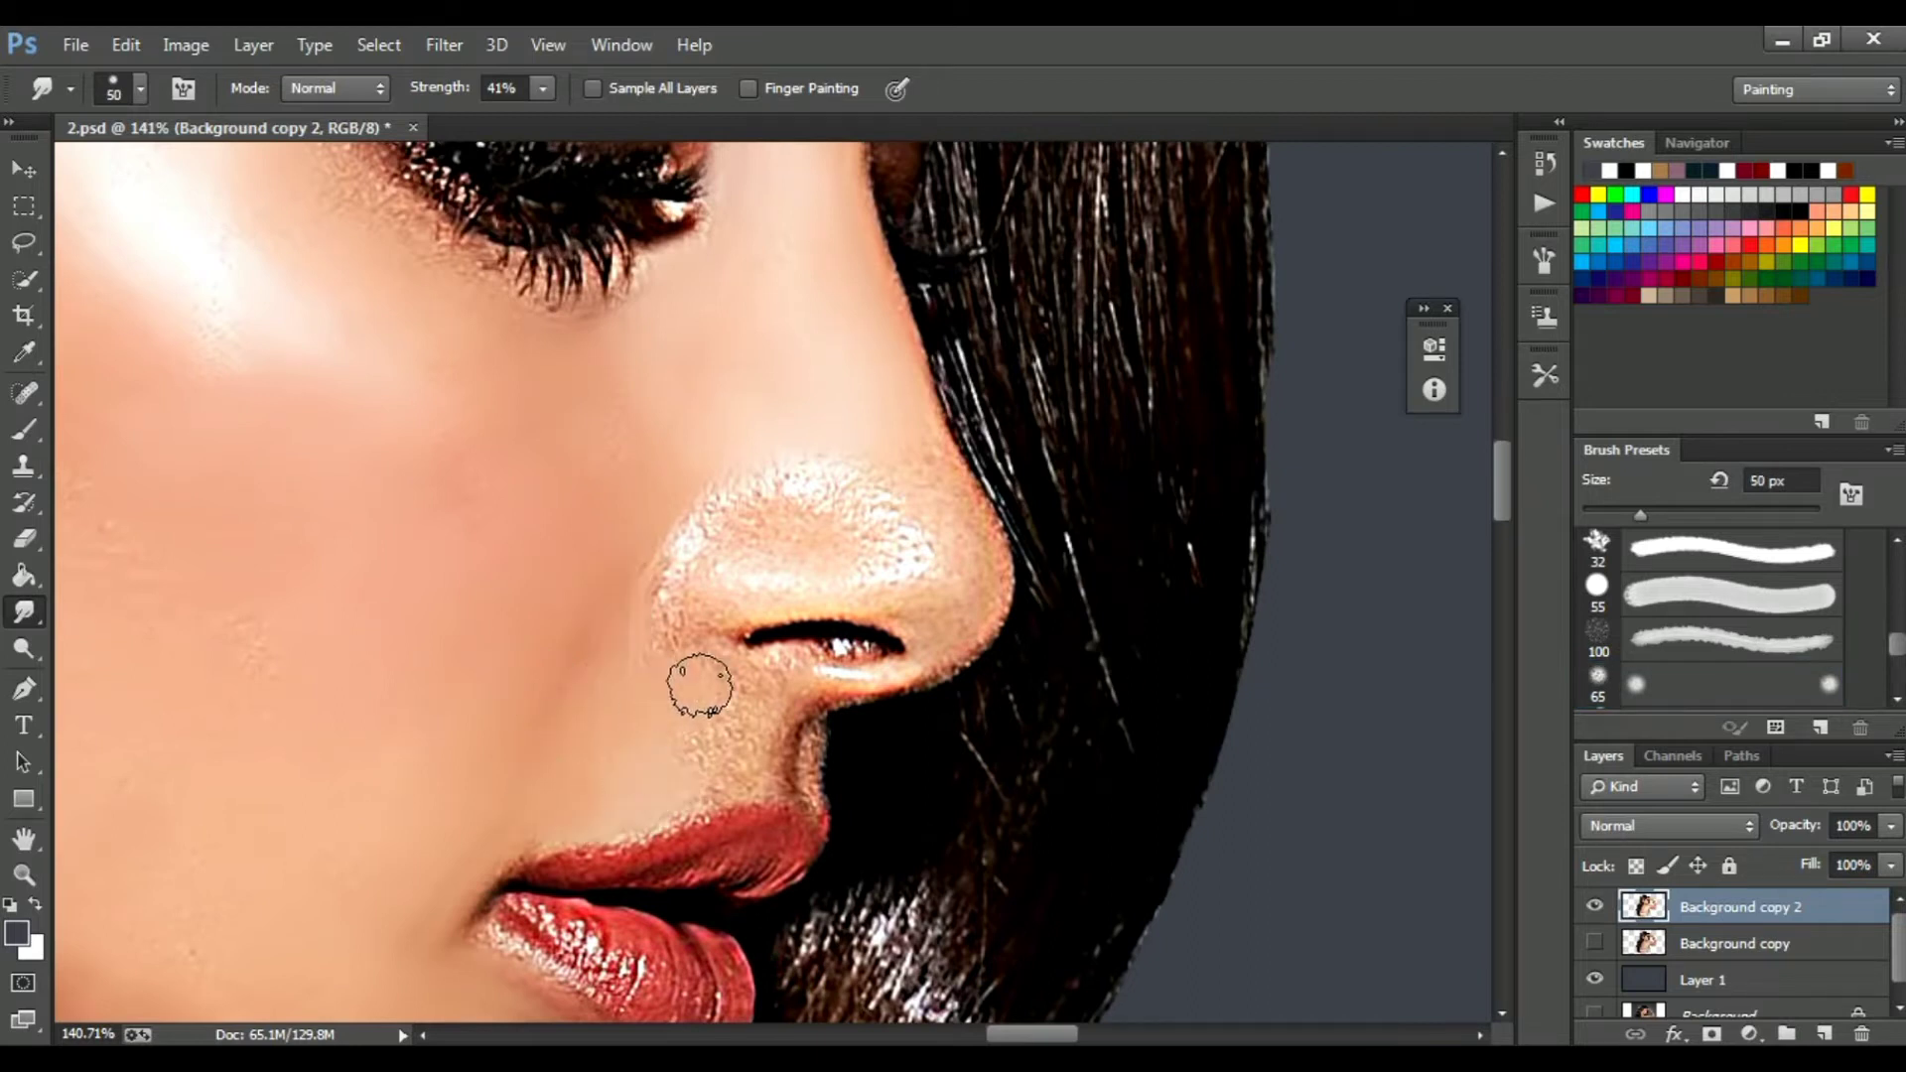
{"action": "left_click_drag", "start_coordinate": [651, 568], "coordinate": [779, 536]}
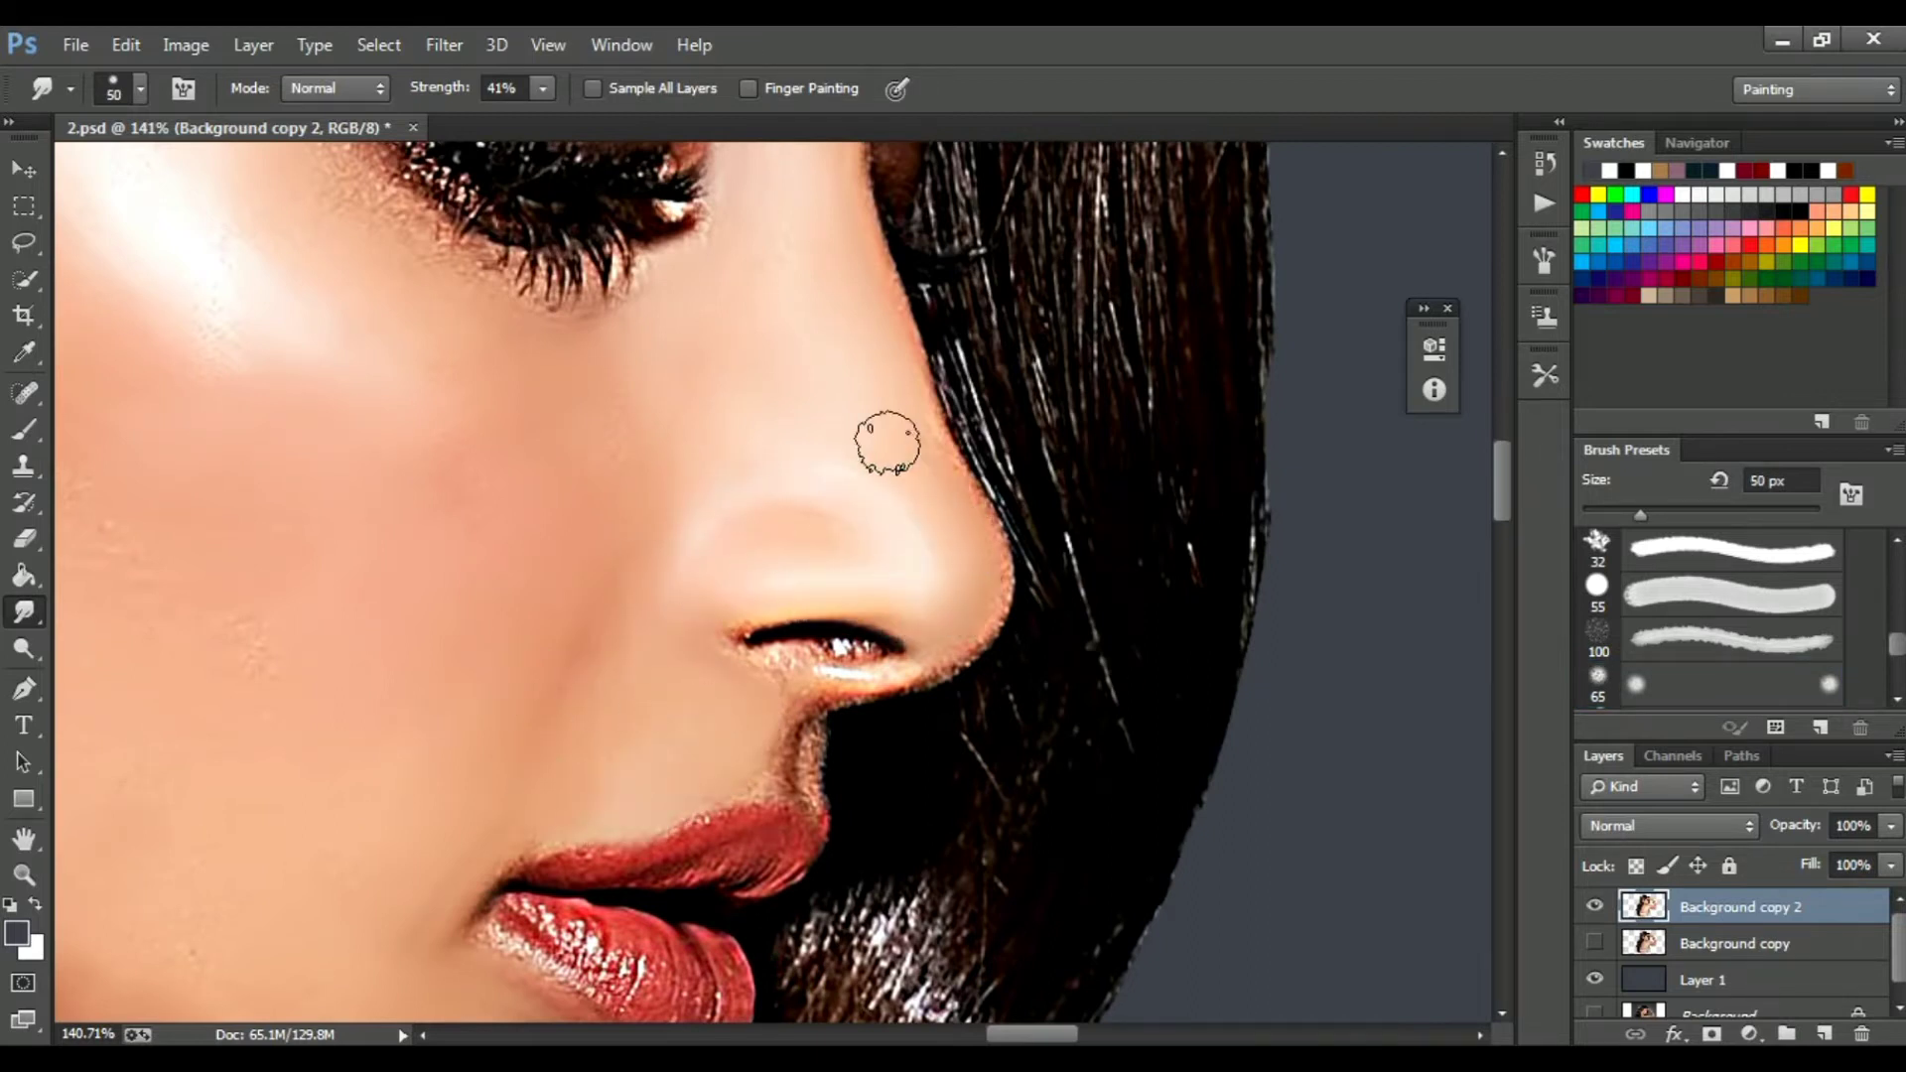
Smudge the eyelid, the skin around the eye and the eyebrow hairs into soft, smooth strokes.
{"action": "scroll", "coordinate": [798, 804], "scroll_direction": "up", "scroll_amount": 2}
{"action": "scroll", "coordinate": [811, 400], "scroll_direction": "up", "scroll_amount": 3}
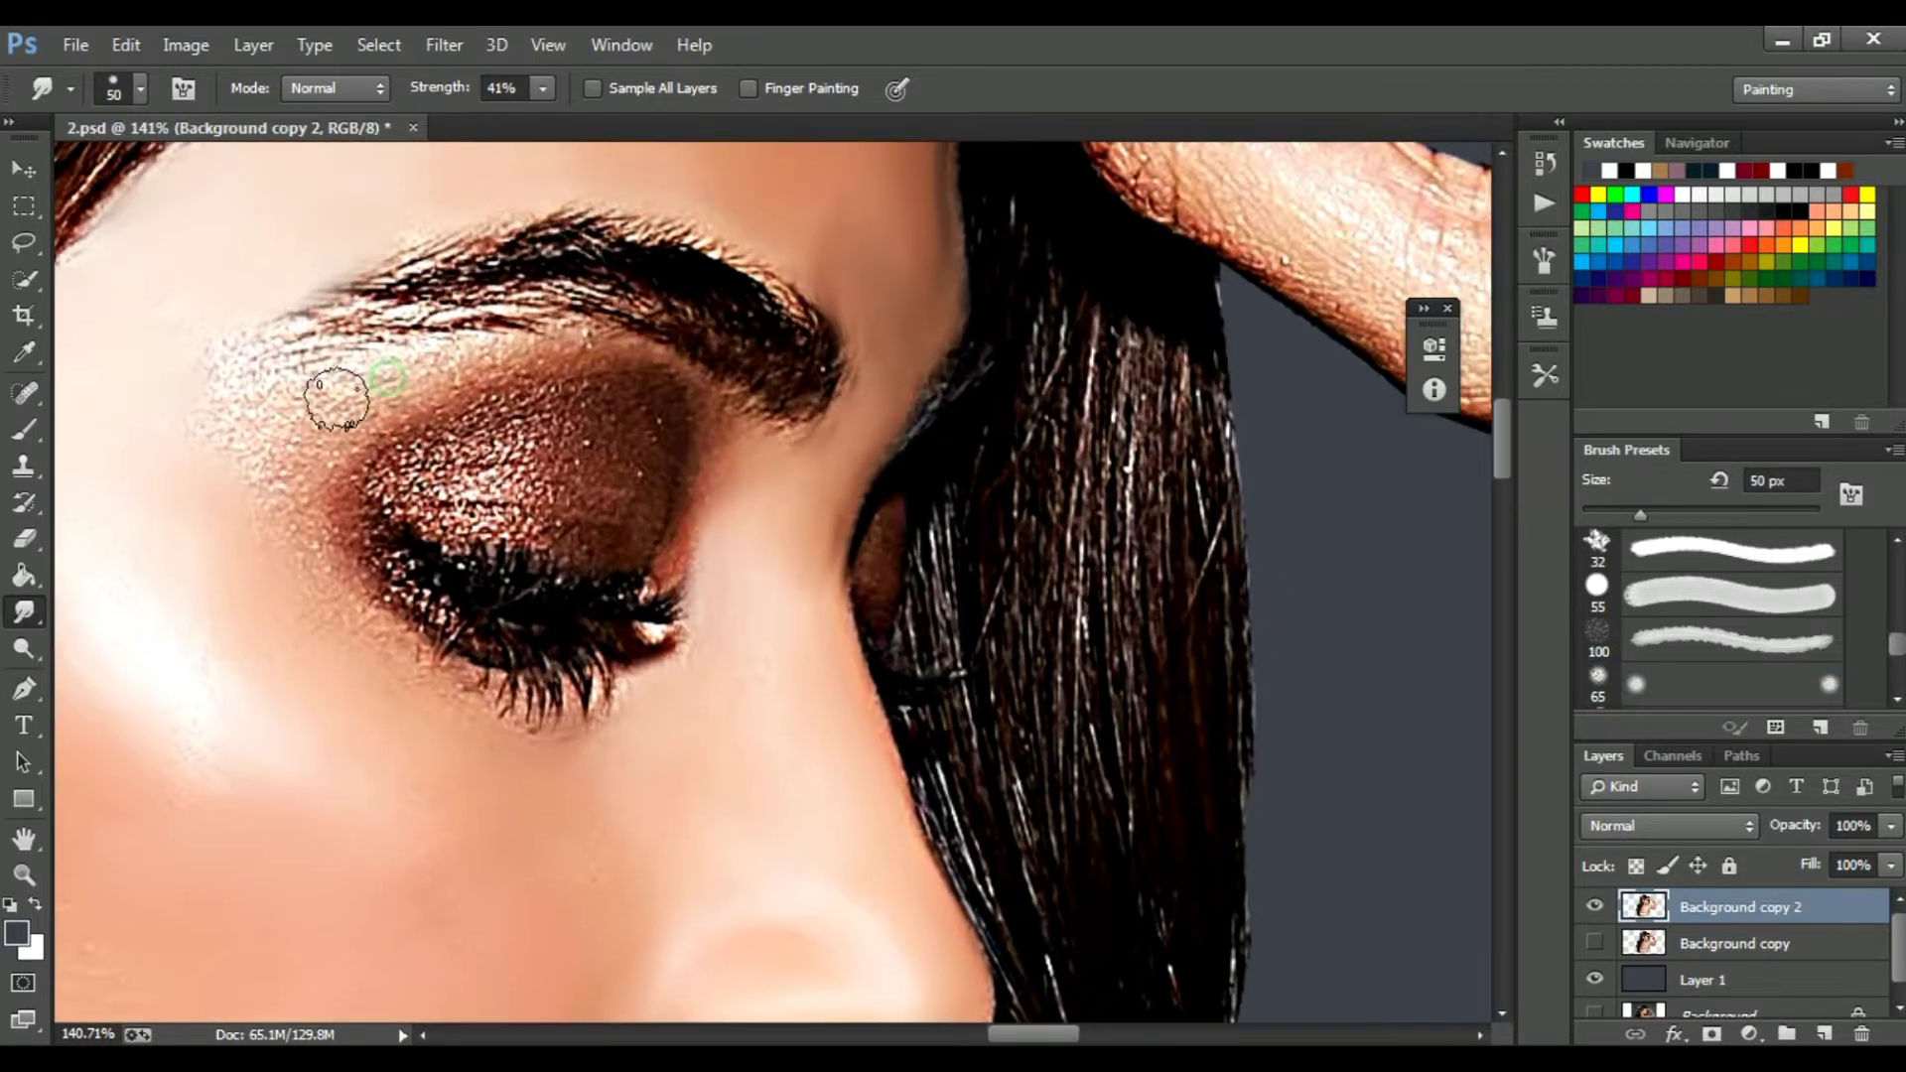
{"action": "mouse_move", "coordinate": [462, 499]}
{"action": "left_mouse_down"}
{"action": "mouse_move", "coordinate": [578, 529]}
{"action": "mouse_move", "coordinate": [383, 496]}
{"action": "mouse_move", "coordinate": [538, 457]}
{"action": "mouse_move", "coordinate": [508, 426]}
{"action": "mouse_move", "coordinate": [422, 434]}
{"action": "mouse_move", "coordinate": [413, 454]}
{"action": "mouse_move", "coordinate": [656, 447]}
{"action": "mouse_move", "coordinate": [621, 360]}
{"action": "mouse_move", "coordinate": [618, 480]}
{"action": "left_mouse_up"}
{"action": "scroll", "coordinate": [608, 501], "scroll_direction": "up", "scroll_amount": 1}
{"action": "mouse_move", "coordinate": [474, 570]}
{"action": "left_mouse_down"}
{"action": "mouse_move", "coordinate": [607, 602]}
{"action": "mouse_move", "coordinate": [518, 722]}
{"action": "mouse_move", "coordinate": [380, 585]}
{"action": "mouse_move", "coordinate": [605, 735]}
{"action": "left_mouse_up"}
{"action": "mouse_move", "coordinate": [819, 297]}
{"action": "left_mouse_down"}
{"action": "mouse_move", "coordinate": [800, 385]}
{"action": "mouse_move", "coordinate": [545, 204]}
{"action": "mouse_move", "coordinate": [551, 164]}
{"action": "mouse_move", "coordinate": [294, 348]}
{"action": "mouse_move", "coordinate": [624, 241]}
{"action": "mouse_move", "coordinate": [527, 244]}
{"action": "left_mouse_up"}
Smooth the ear and the skin beside it by smudging with a 70 px brush.
{"action": "scroll", "coordinate": [490, 477], "scroll_direction": "down", "scroll_amount": 9}
{"action": "scroll", "coordinate": [498, 548], "scroll_direction": "up", "scroll_amount": 4}
{"action": "left_click_drag", "start_coordinate": [497, 548], "coordinate": [979, 935]}
{"action": "scroll", "coordinate": [868, 893], "scroll_direction": "down", "scroll_amount": 1}
{"action": "key", "text": "["}
{"action": "key", "text": "["}
{"action": "mouse_move", "coordinate": [691, 747]}
{"action": "left_mouse_down"}
{"action": "mouse_move", "coordinate": [673, 819]}
{"action": "mouse_move", "coordinate": [526, 795]}
{"action": "left_mouse_up"}
{"action": "mouse_move", "coordinate": [610, 573]}
{"action": "left_mouse_down"}
{"action": "mouse_move", "coordinate": [613, 523]}
{"action": "mouse_move", "coordinate": [477, 659]}
{"action": "left_mouse_up"}
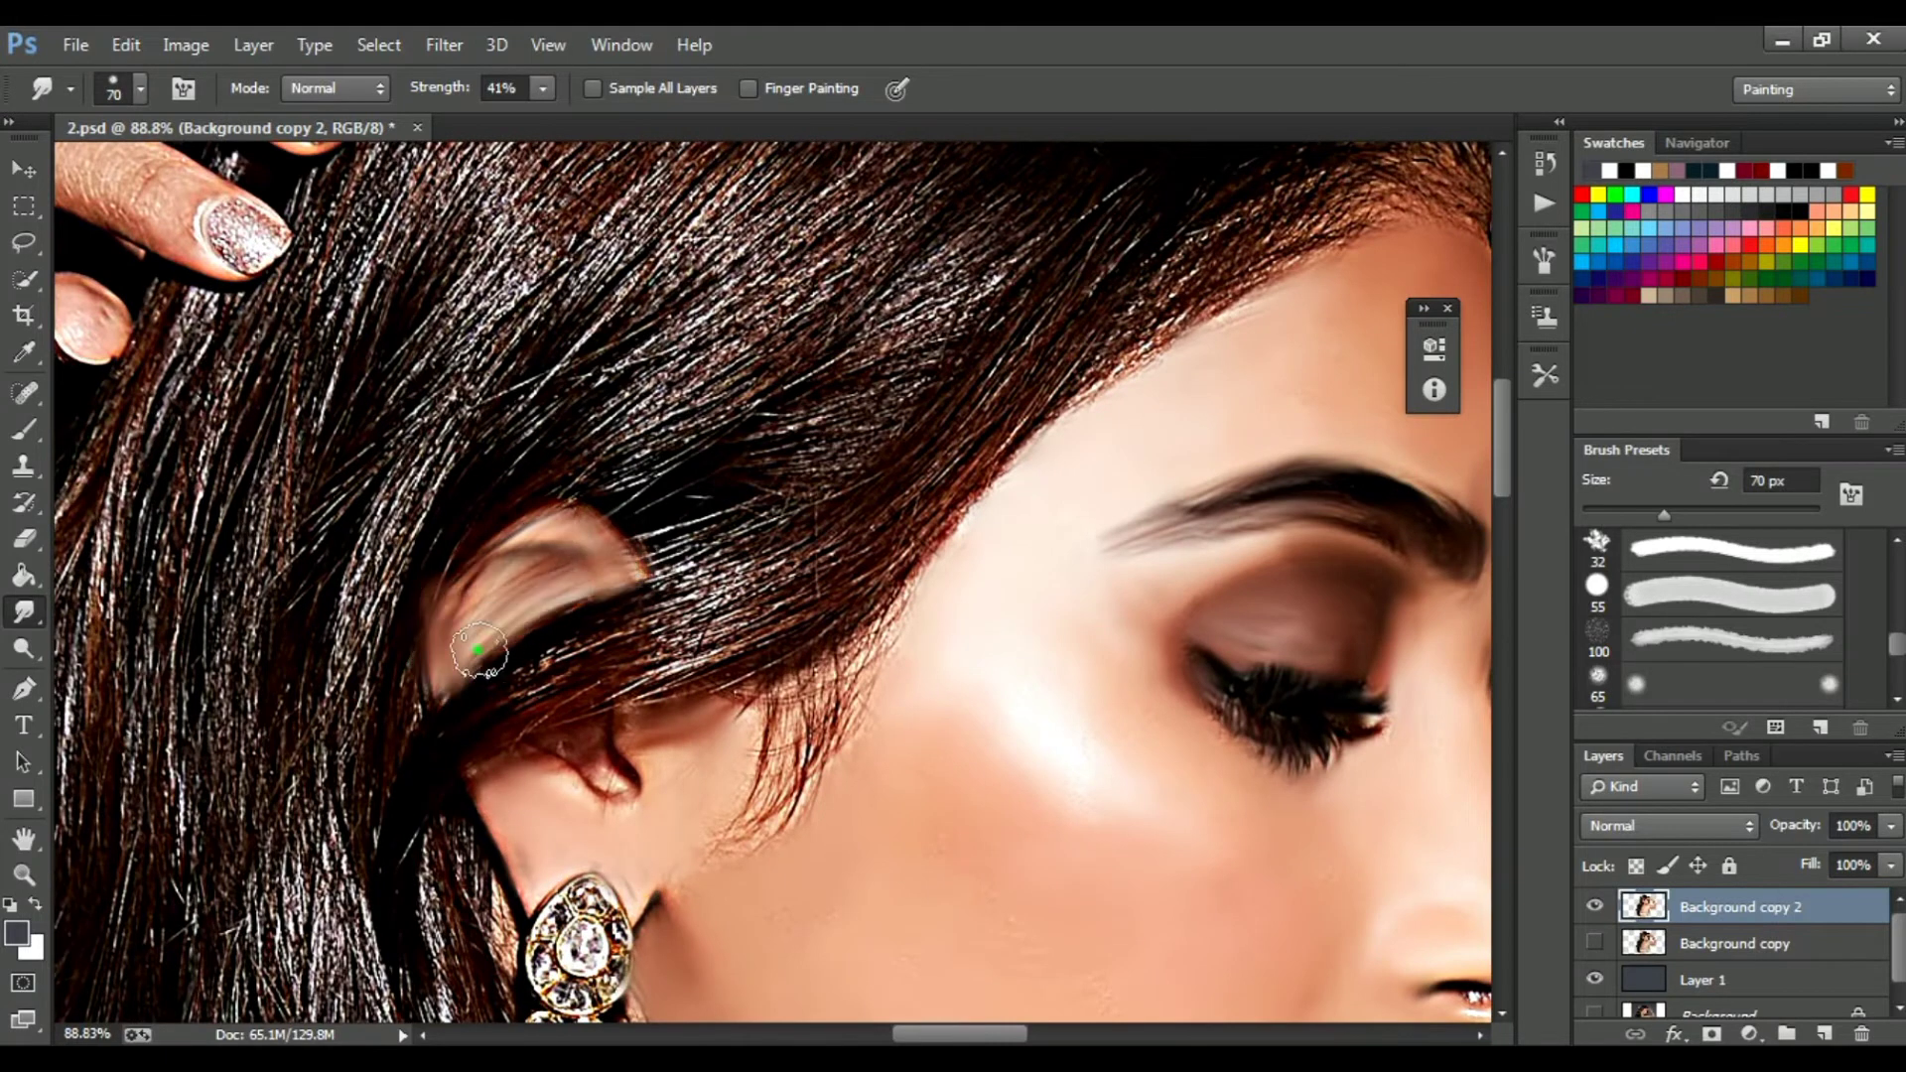
Smudge the fingers and back of the hand at the forehead smooth with the 70 px brush.
{"action": "scroll", "coordinate": [681, 711], "scroll_direction": "down", "scroll_amount": 5}
{"action": "scroll", "coordinate": [592, 527], "scroll_direction": "up", "scroll_amount": 4}
{"action": "scroll", "coordinate": [1061, 429], "scroll_direction": "up", "scroll_amount": 3}
{"action": "mouse_move", "coordinate": [838, 328]}
{"action": "left_mouse_down"}
{"action": "mouse_move", "coordinate": [1022, 340]}
{"action": "mouse_move", "coordinate": [1095, 406]}
{"action": "mouse_move", "coordinate": [1347, 511]}
{"action": "left_mouse_up"}
{"action": "left_click_drag", "start_coordinate": [1122, 442], "coordinate": [856, 339]}
{"action": "mouse_move", "coordinate": [586, 407]}
{"action": "left_mouse_down"}
{"action": "mouse_move", "coordinate": [1149, 669]}
{"action": "mouse_move", "coordinate": [1268, 793]}
{"action": "mouse_move", "coordinate": [1247, 559]}
{"action": "mouse_move", "coordinate": [1366, 815]}
{"action": "mouse_move", "coordinate": [1187, 824]}
{"action": "left_mouse_up"}
{"action": "left_click_drag", "start_coordinate": [1280, 638], "coordinate": [1073, 810]}
{"action": "mouse_move", "coordinate": [946, 651]}
{"action": "left_mouse_down"}
{"action": "mouse_move", "coordinate": [938, 568]}
{"action": "mouse_move", "coordinate": [839, 702]}
{"action": "mouse_move", "coordinate": [1143, 631]}
{"action": "mouse_move", "coordinate": [1260, 713]}
{"action": "mouse_move", "coordinate": [1292, 845]}
{"action": "mouse_move", "coordinate": [1208, 509]}
{"action": "mouse_move", "coordinate": [1122, 430]}
{"action": "mouse_move", "coordinate": [1011, 437]}
{"action": "mouse_move", "coordinate": [948, 299]}
{"action": "mouse_move", "coordinate": [1055, 496]}
{"action": "mouse_move", "coordinate": [924, 431]}
{"action": "mouse_move", "coordinate": [1077, 325]}
{"action": "left_mouse_up"}
{"action": "scroll", "coordinate": [1077, 325], "scroll_direction": "up", "scroll_amount": 3}
{"action": "mouse_move", "coordinate": [616, 437]}
{"action": "left_mouse_down"}
{"action": "mouse_move", "coordinate": [825, 404]}
{"action": "mouse_move", "coordinate": [492, 474]}
{"action": "mouse_move", "coordinate": [624, 421]}
{"action": "left_mouse_up"}
{"action": "mouse_move", "coordinate": [645, 324]}
{"action": "left_mouse_down"}
{"action": "mouse_move", "coordinate": [569, 397]}
{"action": "mouse_move", "coordinate": [864, 437]}
{"action": "mouse_move", "coordinate": [740, 333]}
{"action": "left_mouse_up"}
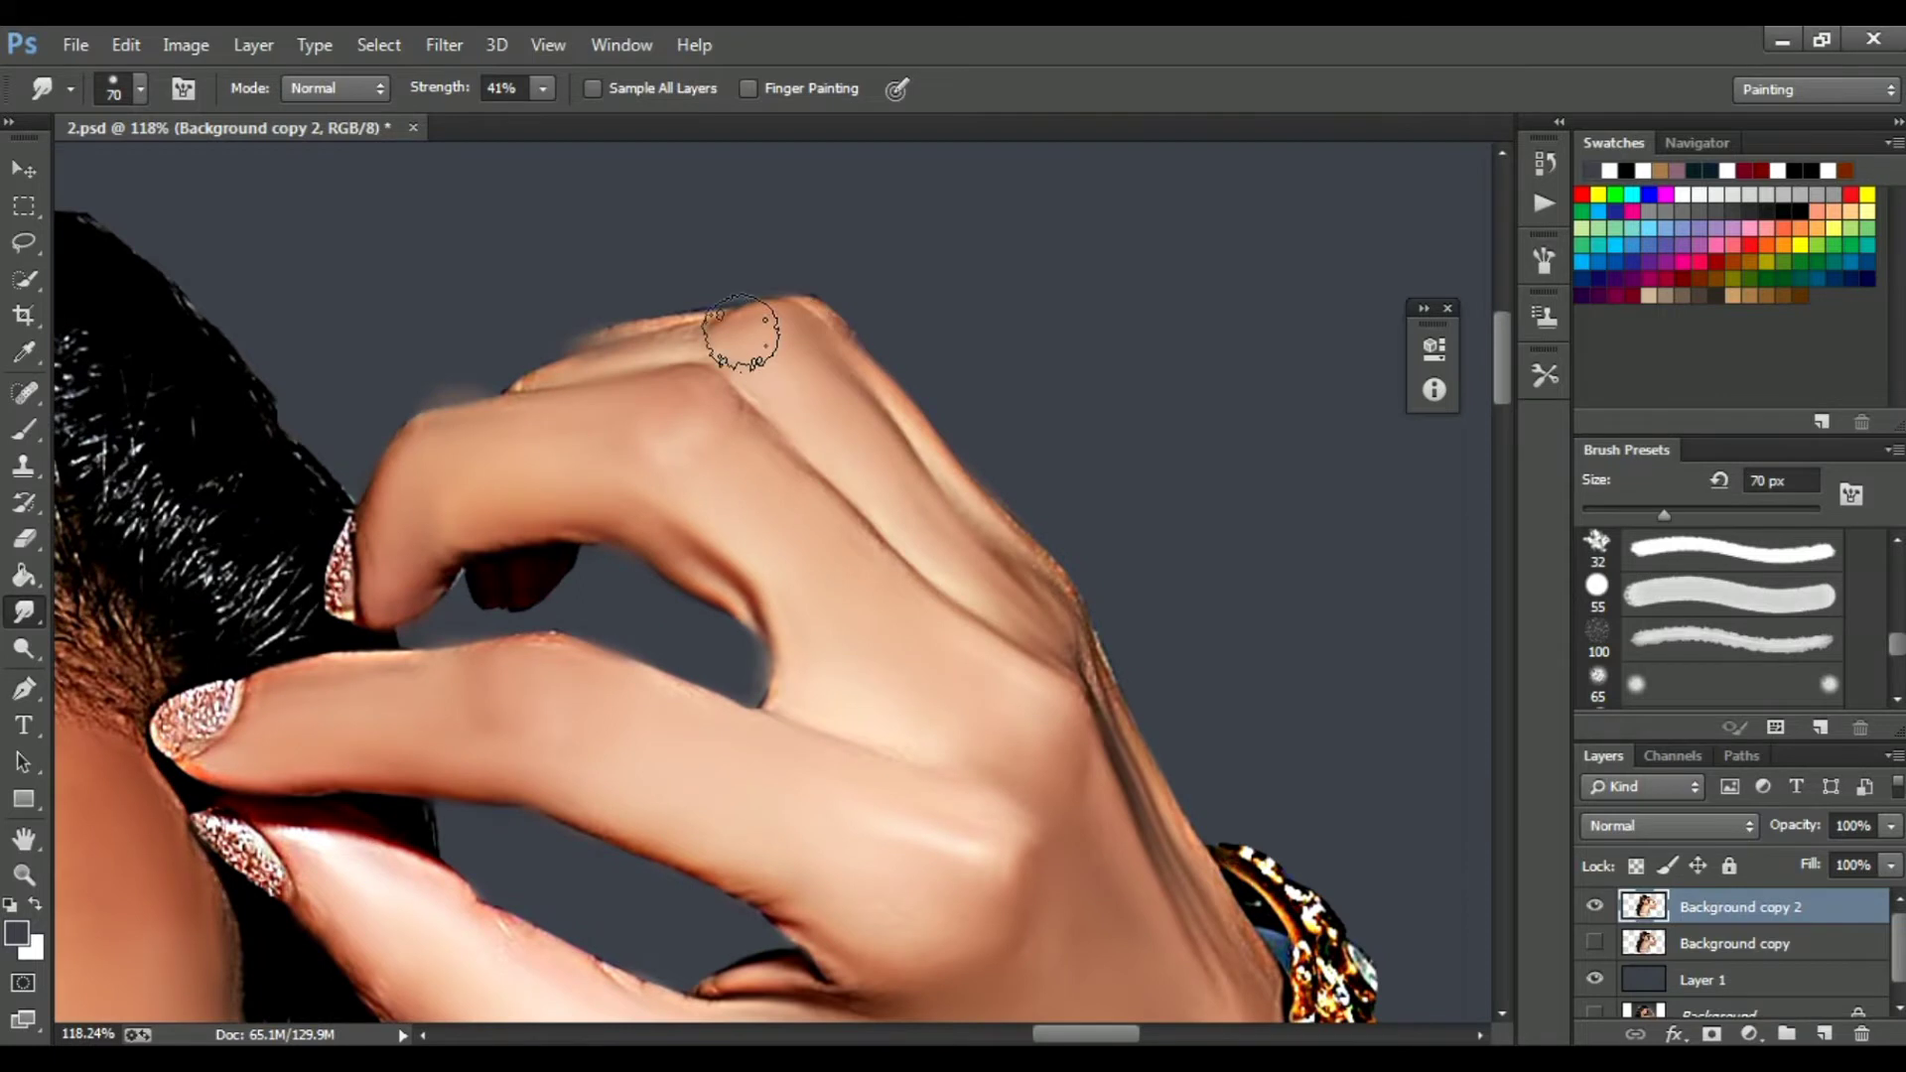
Smudge the skin smooth along the raised arm from the wrist through the forearm to the elbow.
{"action": "scroll", "coordinate": [894, 437], "scroll_direction": "down", "scroll_amount": 5}
{"action": "scroll", "coordinate": [993, 467], "scroll_direction": "right", "scroll_amount": 1}
{"action": "mouse_move", "coordinate": [1098, 489]}
{"action": "left_mouse_down"}
{"action": "mouse_move", "coordinate": [915, 787]}
{"action": "mouse_move", "coordinate": [1158, 721]}
{"action": "mouse_move", "coordinate": [1013, 927]}
{"action": "mouse_move", "coordinate": [1031, 970]}
{"action": "mouse_move", "coordinate": [1210, 658]}
{"action": "left_mouse_up"}
{"action": "scroll", "coordinate": [1255, 651], "scroll_direction": "down", "scroll_amount": 6}
{"action": "scroll", "coordinate": [1255, 651], "scroll_direction": "right", "scroll_amount": 2}
{"action": "scroll", "coordinate": [909, 437], "scroll_direction": "down", "scroll_amount": 6}
{"action": "scroll", "coordinate": [909, 437], "scroll_direction": "up", "scroll_amount": 2}
{"action": "mouse_move", "coordinate": [909, 437]}
{"action": "left_mouse_down"}
{"action": "mouse_move", "coordinate": [1009, 421]}
{"action": "mouse_move", "coordinate": [1070, 495]}
{"action": "mouse_move", "coordinate": [1122, 626]}
{"action": "left_mouse_up"}
{"action": "mouse_move", "coordinate": [1004, 369]}
{"action": "left_mouse_down"}
{"action": "mouse_move", "coordinate": [995, 668]}
{"action": "mouse_move", "coordinate": [927, 468]}
{"action": "mouse_move", "coordinate": [1242, 723]}
{"action": "mouse_move", "coordinate": [1032, 332]}
{"action": "mouse_move", "coordinate": [1481, 821]}
{"action": "mouse_move", "coordinate": [880, 498]}
{"action": "mouse_move", "coordinate": [830, 575]}
{"action": "mouse_move", "coordinate": [1019, 960]}
{"action": "mouse_move", "coordinate": [1366, 906]}
{"action": "mouse_move", "coordinate": [1276, 586]}
{"action": "left_mouse_up"}
{"action": "mouse_move", "coordinate": [1276, 675]}
{"action": "left_mouse_down"}
{"action": "mouse_move", "coordinate": [1248, 953]}
{"action": "mouse_move", "coordinate": [1158, 770]}
{"action": "mouse_move", "coordinate": [1154, 800]}
{"action": "mouse_move", "coordinate": [1390, 659]}
{"action": "left_mouse_up"}
{"action": "mouse_move", "coordinate": [1158, 944]}
{"action": "left_mouse_down"}
{"action": "mouse_move", "coordinate": [1072, 795]}
{"action": "mouse_move", "coordinate": [791, 515]}
{"action": "mouse_move", "coordinate": [968, 631]}
{"action": "left_mouse_up"}
Smooth the upper arm and shoulder by smudging, enlarging the brush from 100 to 200 px.
{"action": "scroll", "coordinate": [1013, 695], "scroll_direction": "down", "scroll_amount": 2}
{"action": "left_click_drag", "start_coordinate": [1008, 695], "coordinate": [1003, 577]}
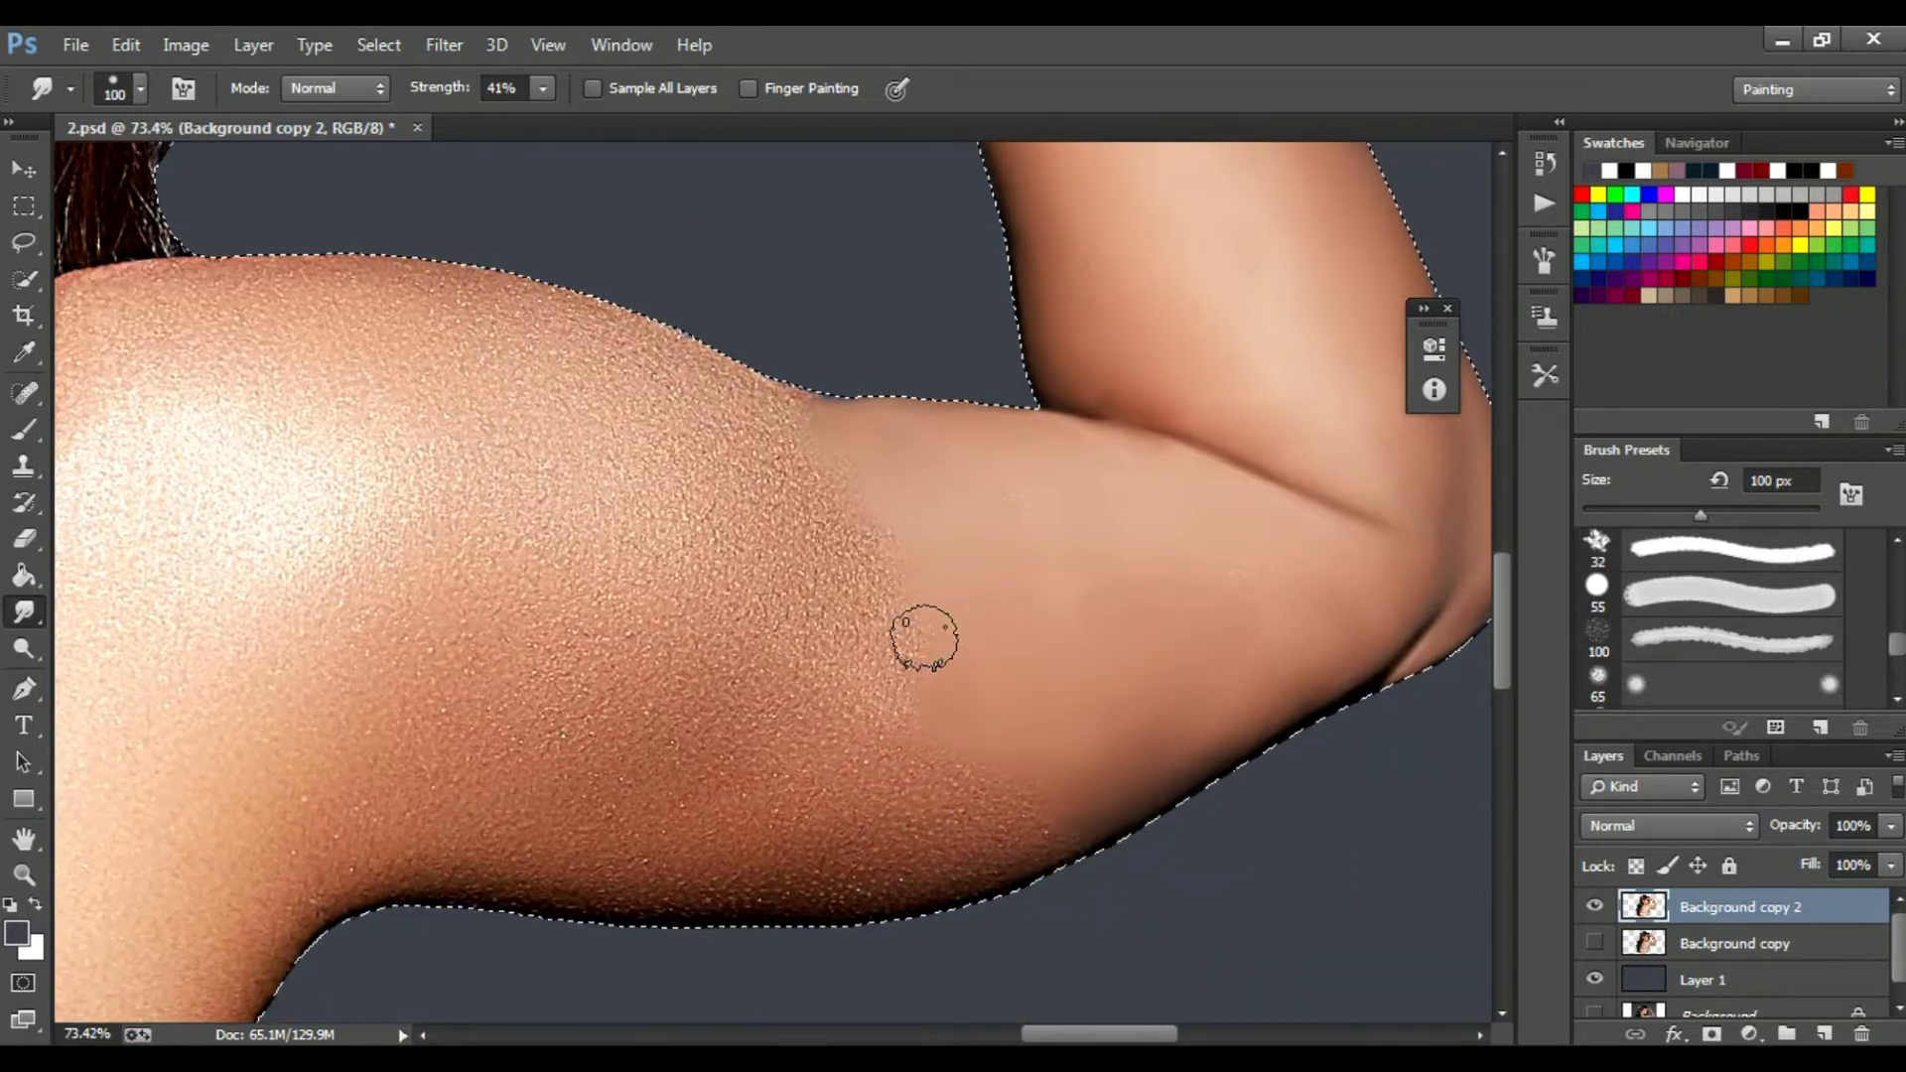
{"action": "mouse_move", "coordinate": [860, 680]}
{"action": "left_mouse_down"}
{"action": "mouse_move", "coordinate": [864, 460]}
{"action": "mouse_move", "coordinate": [894, 417]}
{"action": "mouse_move", "coordinate": [586, 655]}
{"action": "mouse_move", "coordinate": [805, 584]}
{"action": "left_mouse_up"}
{"action": "scroll", "coordinate": [591, 576], "scroll_direction": "down", "scroll_amount": 4}
{"action": "key", "text": "]"}
{"action": "key", "text": "]"}
{"action": "key", "text": "]"}
{"action": "key", "text": "]"}
{"action": "mouse_move", "coordinate": [970, 643]}
{"action": "left_mouse_down"}
{"action": "mouse_move", "coordinate": [706, 352]}
{"action": "mouse_move", "coordinate": [742, 519]}
{"action": "mouse_move", "coordinate": [704, 543]}
{"action": "mouse_move", "coordinate": [729, 686]}
{"action": "mouse_move", "coordinate": [838, 592]}
{"action": "mouse_move", "coordinate": [695, 470]}
{"action": "left_mouse_up"}
{"action": "scroll", "coordinate": [695, 469], "scroll_direction": "down", "scroll_amount": 2}
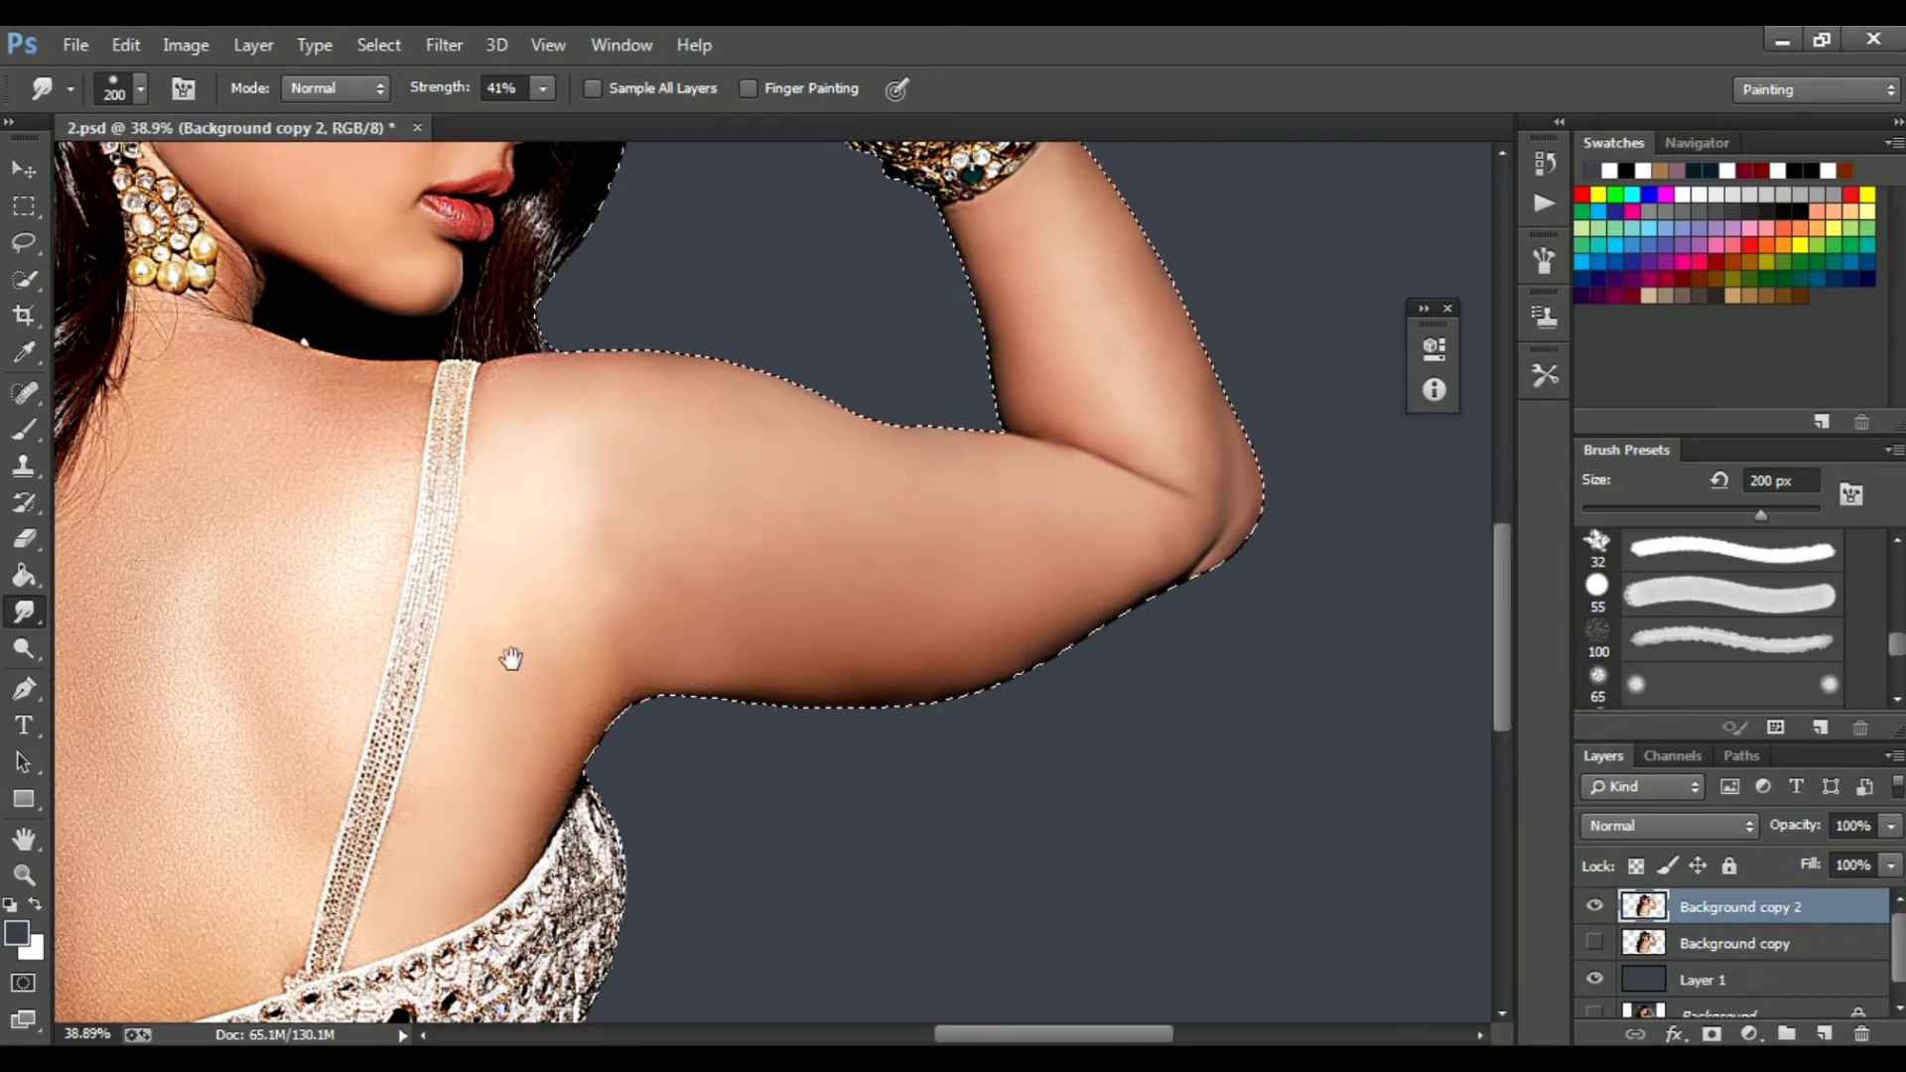
Smudge the skin of the neck and back smooth with the 200 px brush, and clear the cutout selection.
{"action": "left_click_drag", "start_coordinate": [512, 658], "coordinate": [907, 697]}
{"action": "scroll", "coordinate": [600, 430], "scroll_direction": "up", "scroll_amount": 2}
{"action": "mouse_move", "coordinate": [676, 409]}
{"action": "left_mouse_down"}
{"action": "mouse_move", "coordinate": [717, 477]}
{"action": "mouse_move", "coordinate": [508, 487]}
{"action": "mouse_move", "coordinate": [581, 613]}
{"action": "left_mouse_up"}
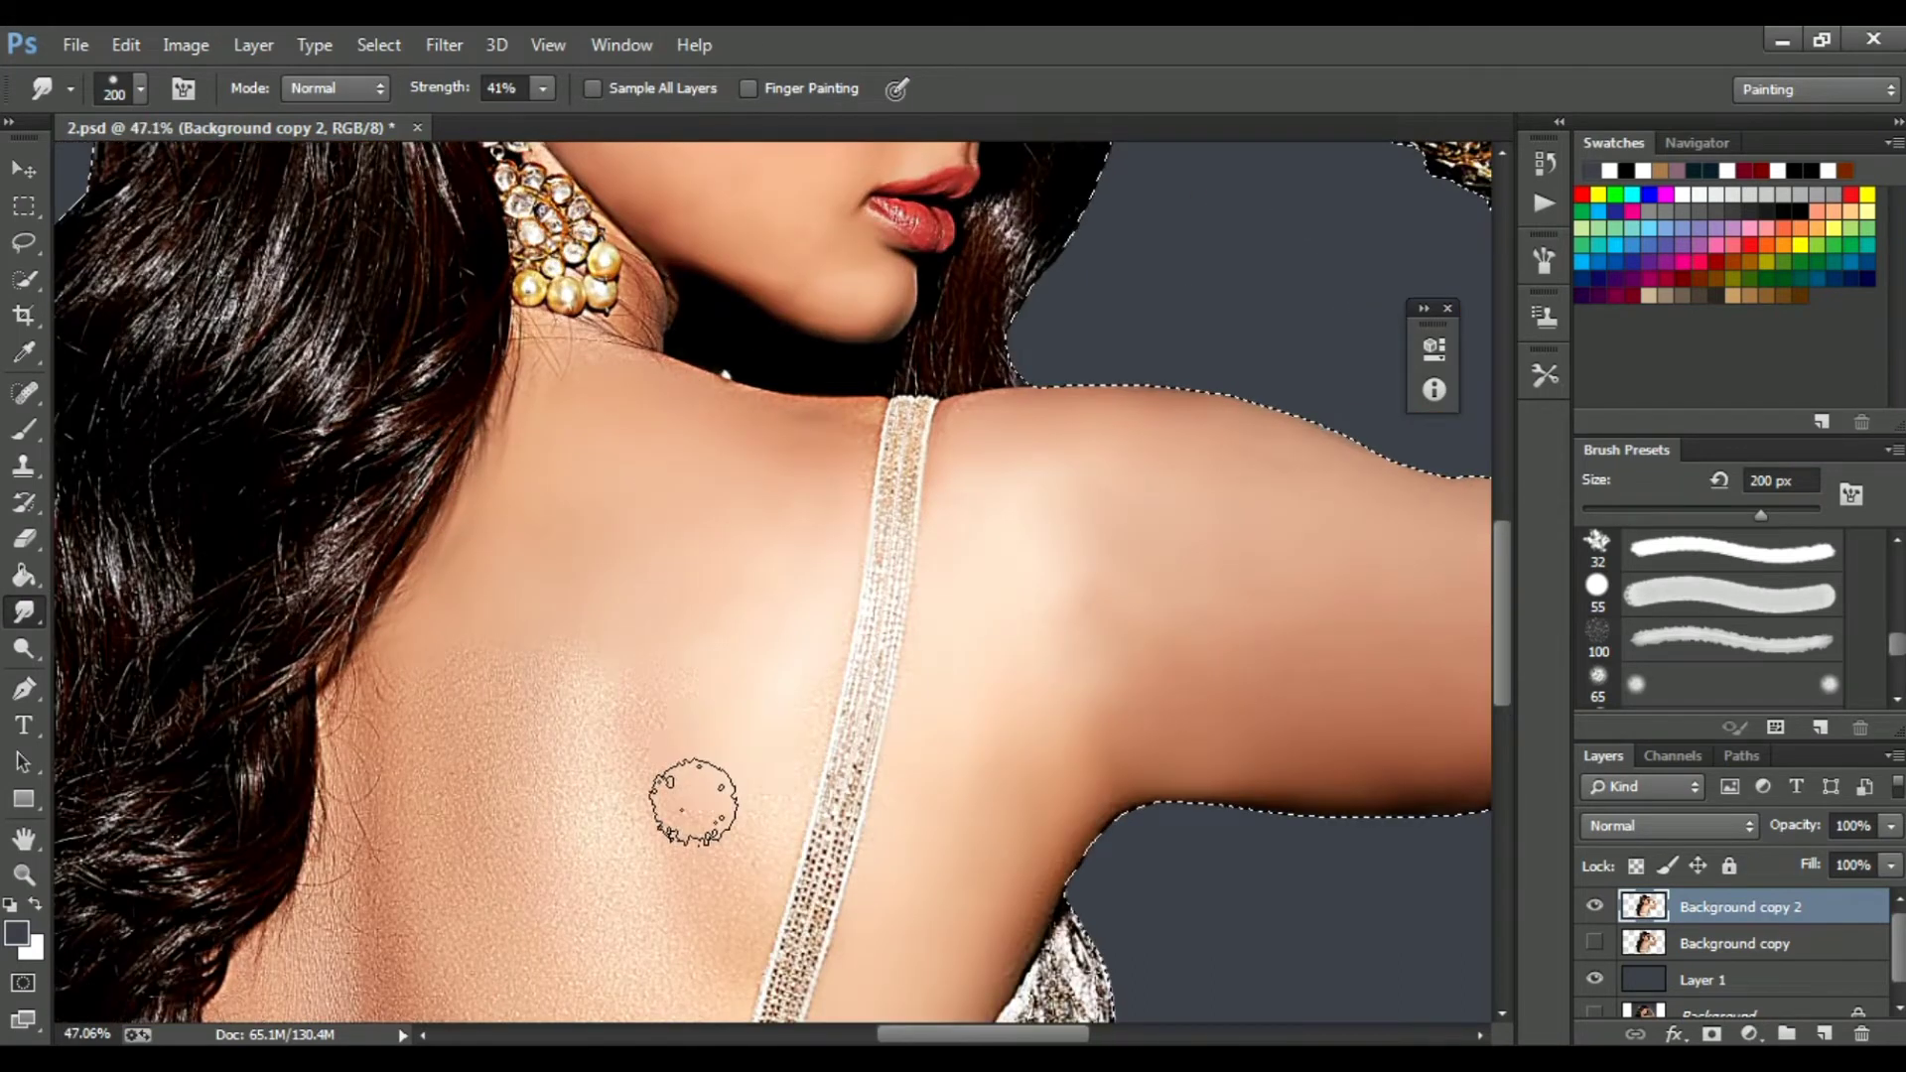
{"action": "left_click_drag", "start_coordinate": [742, 829], "coordinate": [859, 620]}
{"action": "mouse_move", "coordinate": [625, 494]}
{"action": "left_mouse_down"}
{"action": "mouse_move", "coordinate": [486, 515]}
{"action": "mouse_move", "coordinate": [770, 832]}
{"action": "mouse_move", "coordinate": [481, 618]}
{"action": "mouse_move", "coordinate": [619, 363]}
{"action": "left_mouse_up"}
{"action": "mouse_move", "coordinate": [790, 675]}
{"action": "left_mouse_down"}
{"action": "mouse_move", "coordinate": [623, 615]}
{"action": "mouse_move", "coordinate": [543, 554]}
{"action": "mouse_move", "coordinate": [493, 649]}
{"action": "mouse_move", "coordinate": [648, 748]}
{"action": "left_mouse_up"}
{"action": "left_click_drag", "start_coordinate": [788, 545], "coordinate": [767, 331]}
{"action": "left_click_drag", "start_coordinate": [715, 765], "coordinate": [808, 789]}
{"action": "key", "text": "ctrl+d"}
{"action": "mouse_move", "coordinate": [983, 824]}
{"action": "left_mouse_down"}
{"action": "mouse_move", "coordinate": [1149, 765]}
{"action": "mouse_move", "coordinate": [830, 830]}
{"action": "mouse_move", "coordinate": [491, 757]}
{"action": "mouse_move", "coordinate": [712, 876]}
{"action": "left_mouse_up"}
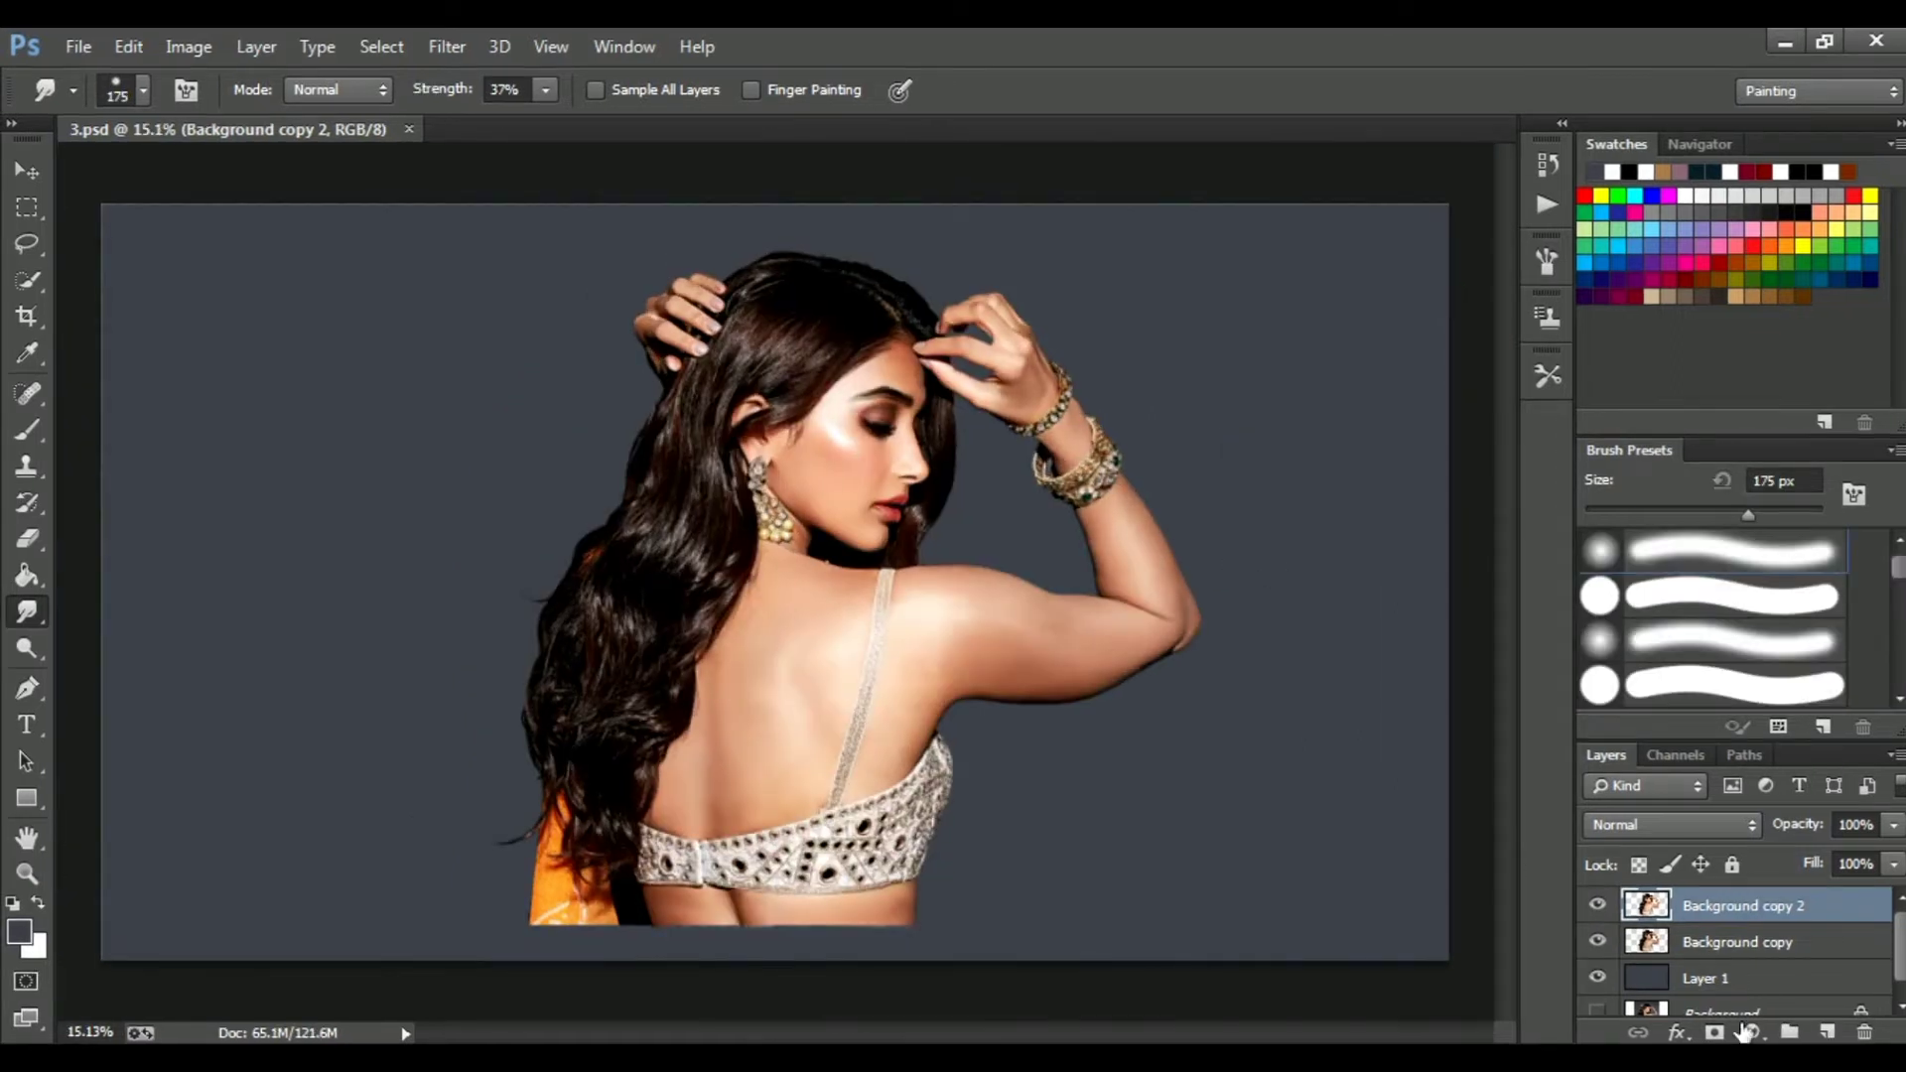
Add a new empty layer directly above Layer 1, beneath the cutout layers.
{"action": "left_click", "coordinate": [1750, 975]}
{"action": "key", "text": "ctrl+shift+alt+n"}
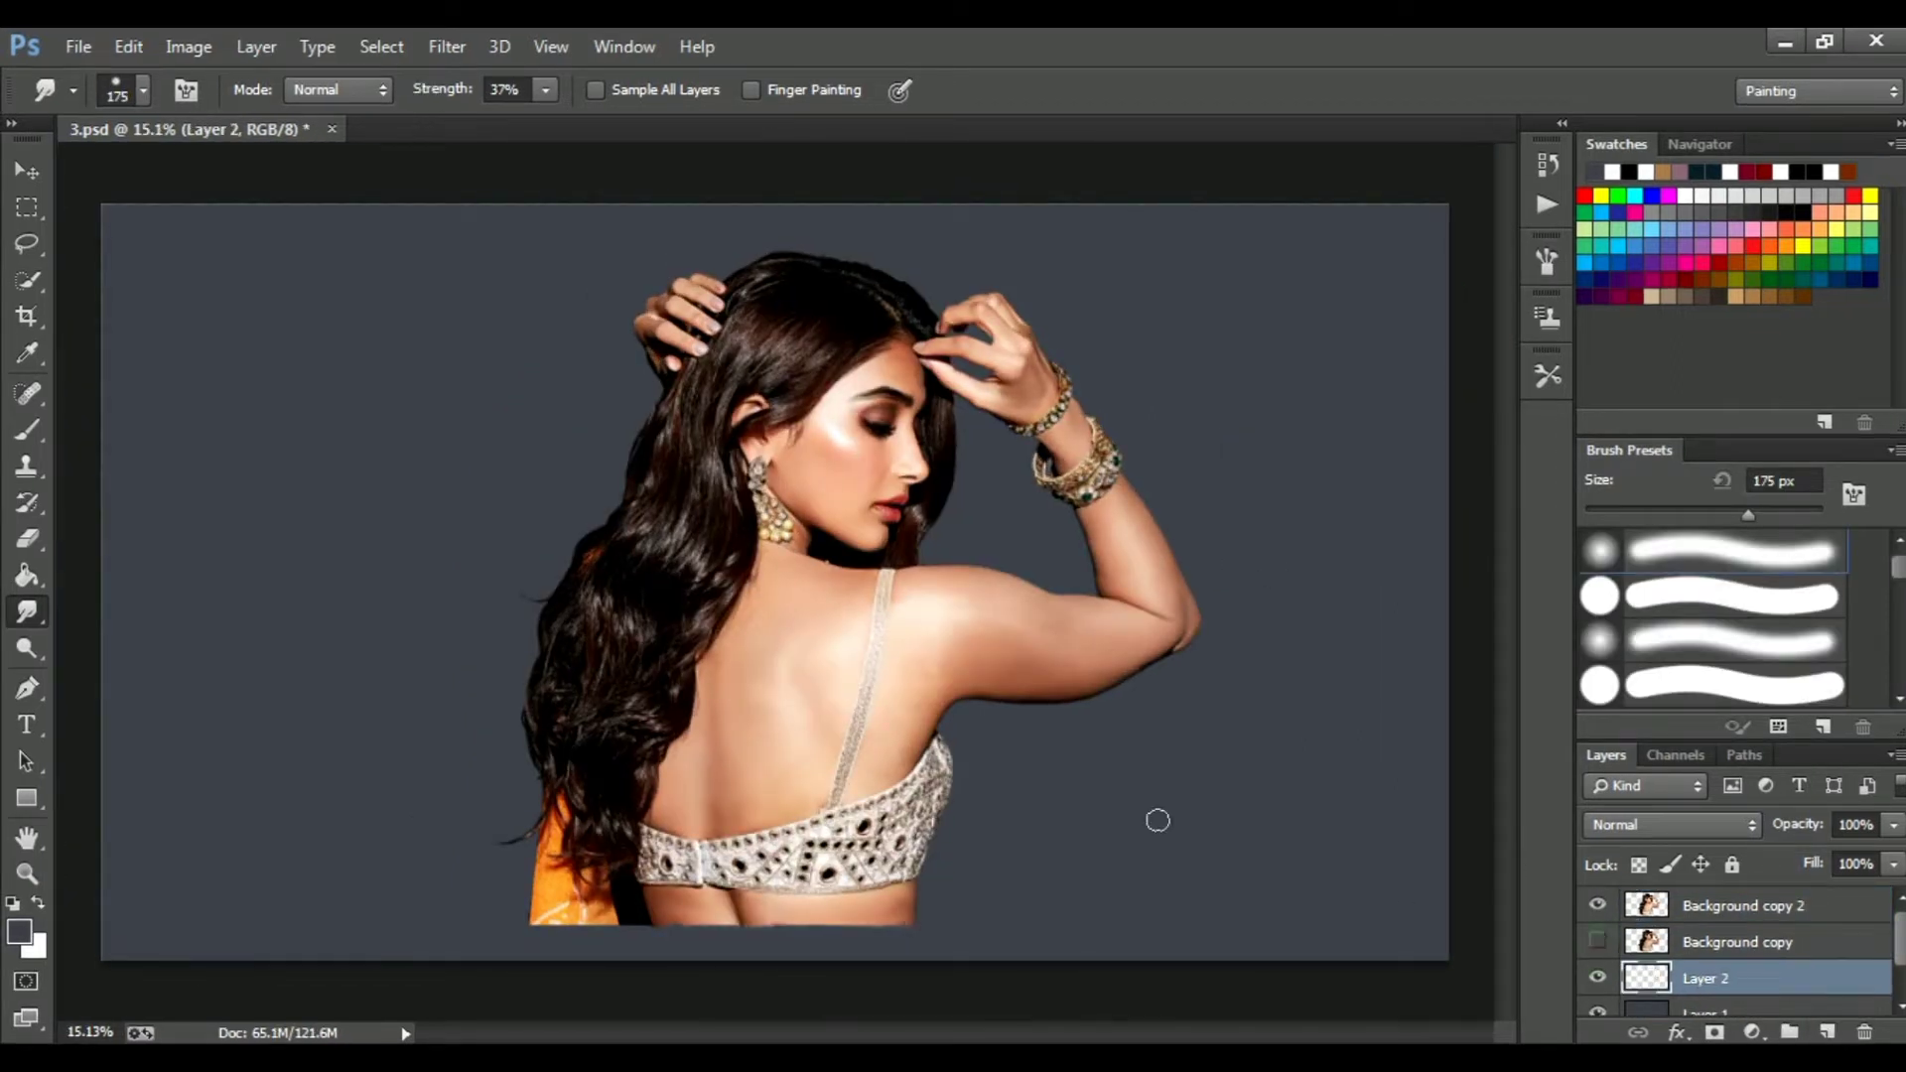
{"action": "left_click", "coordinate": [117, 93]}
{"action": "left_click_drag", "start_coordinate": [315, 319], "coordinate": [314, 424]}
{"action": "left_click", "coordinate": [151, 392]}
{"action": "left_click", "coordinate": [1638, 508]}
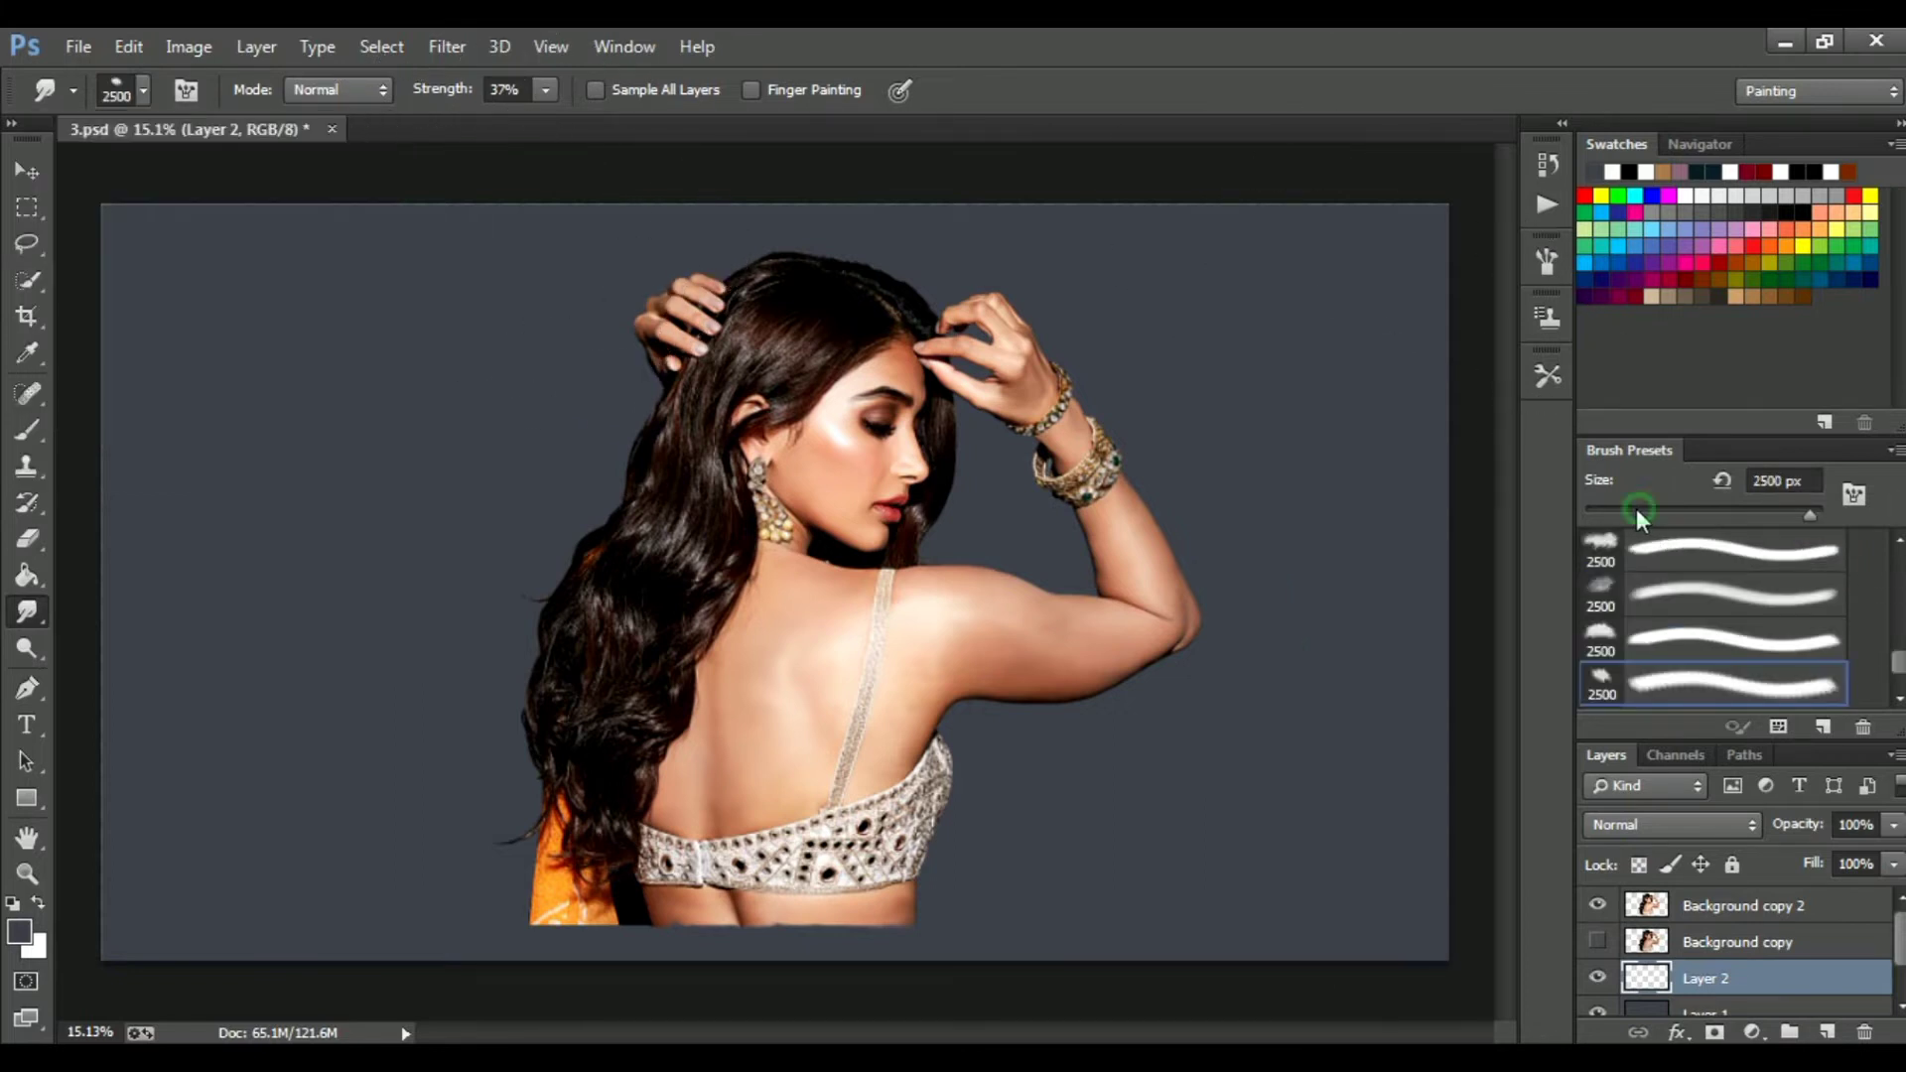
{"action": "scroll", "coordinate": [925, 435], "scroll_direction": "down", "scroll_amount": 2}
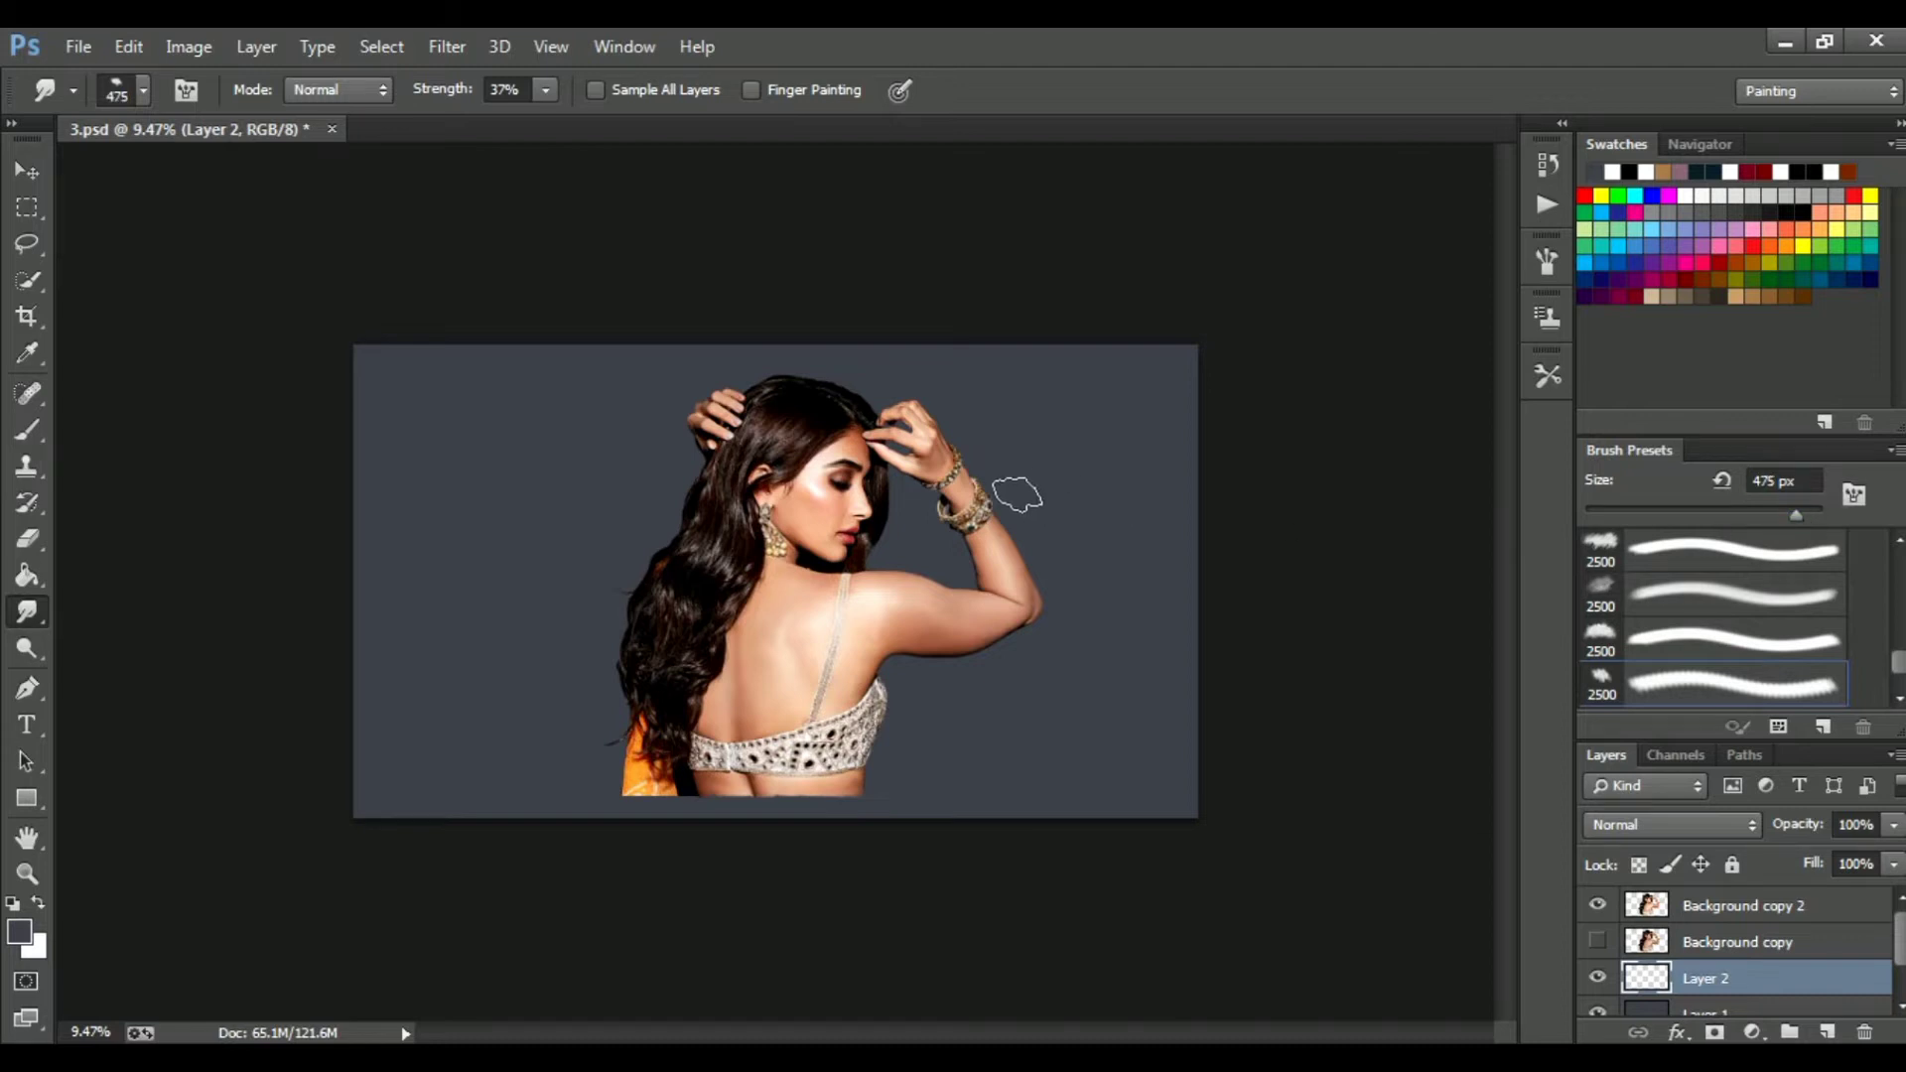
{"action": "scroll", "coordinate": [1017, 494], "scroll_direction": "up", "scroll_amount": 5}
{"action": "scroll", "coordinate": [1017, 495], "scroll_direction": "down", "scroll_amount": 2}
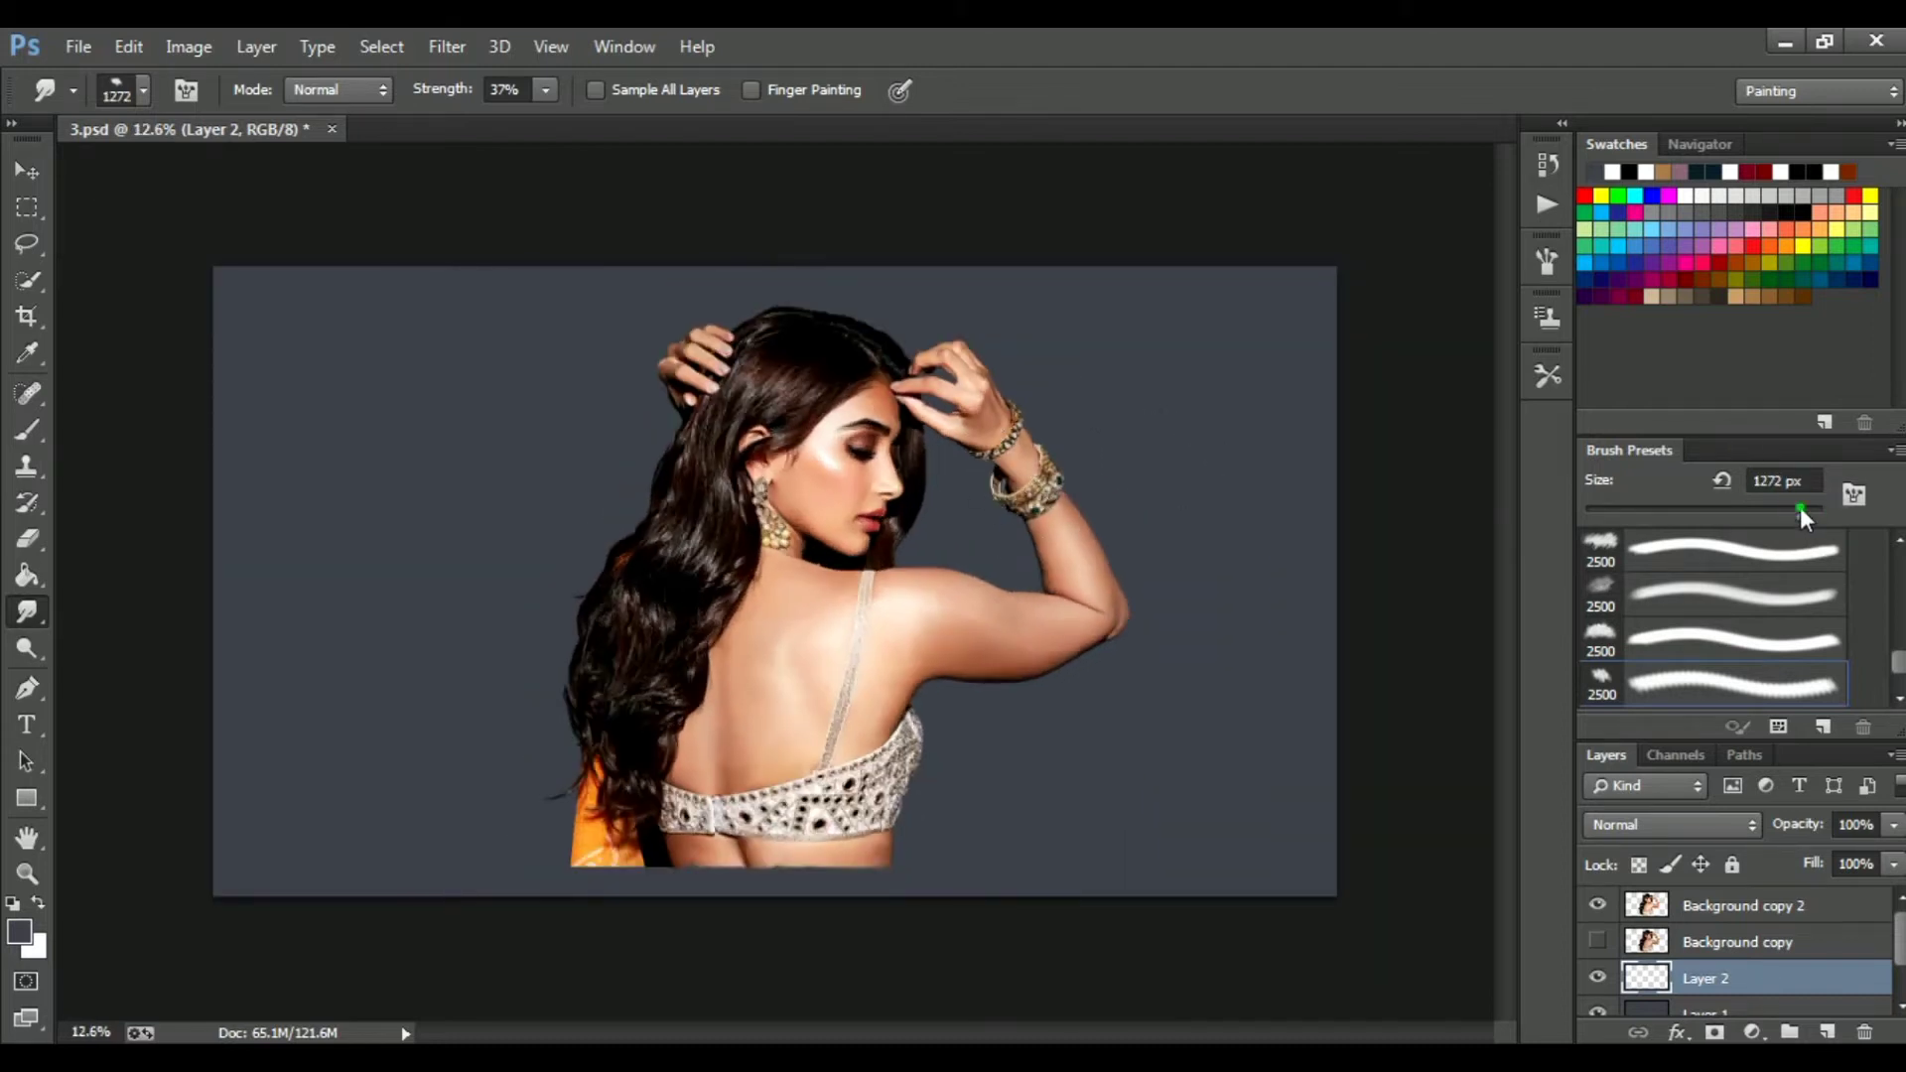
Set up the Brush tool with a textured 2500 px paint tip reduced to 1006 px.
{"action": "left_click", "coordinate": [34, 429]}
{"action": "left_click", "coordinate": [143, 90]}
{"action": "scroll", "coordinate": [169, 397], "scroll_direction": "down", "scroll_amount": 3}
{"action": "left_click", "coordinate": [151, 439]}
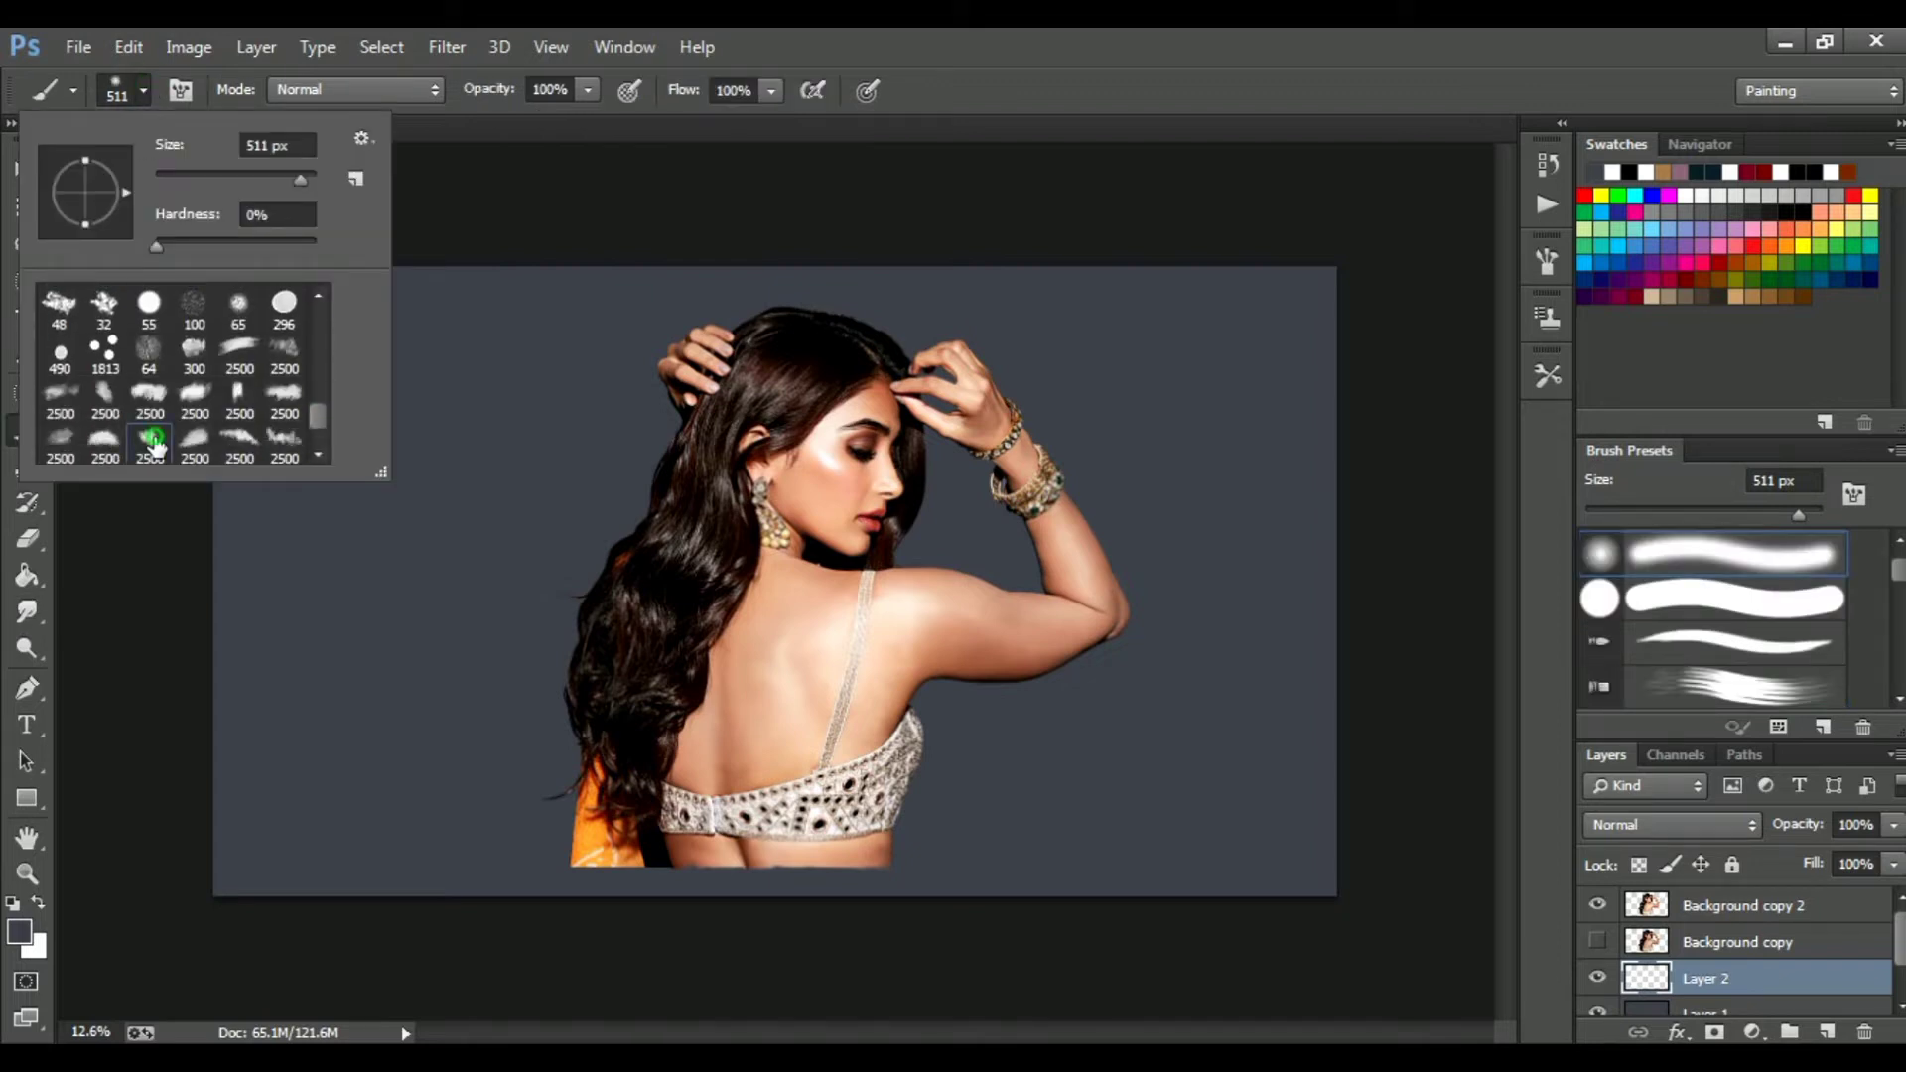
{"action": "left_click_drag", "start_coordinate": [1804, 512], "coordinate": [1798, 512]}
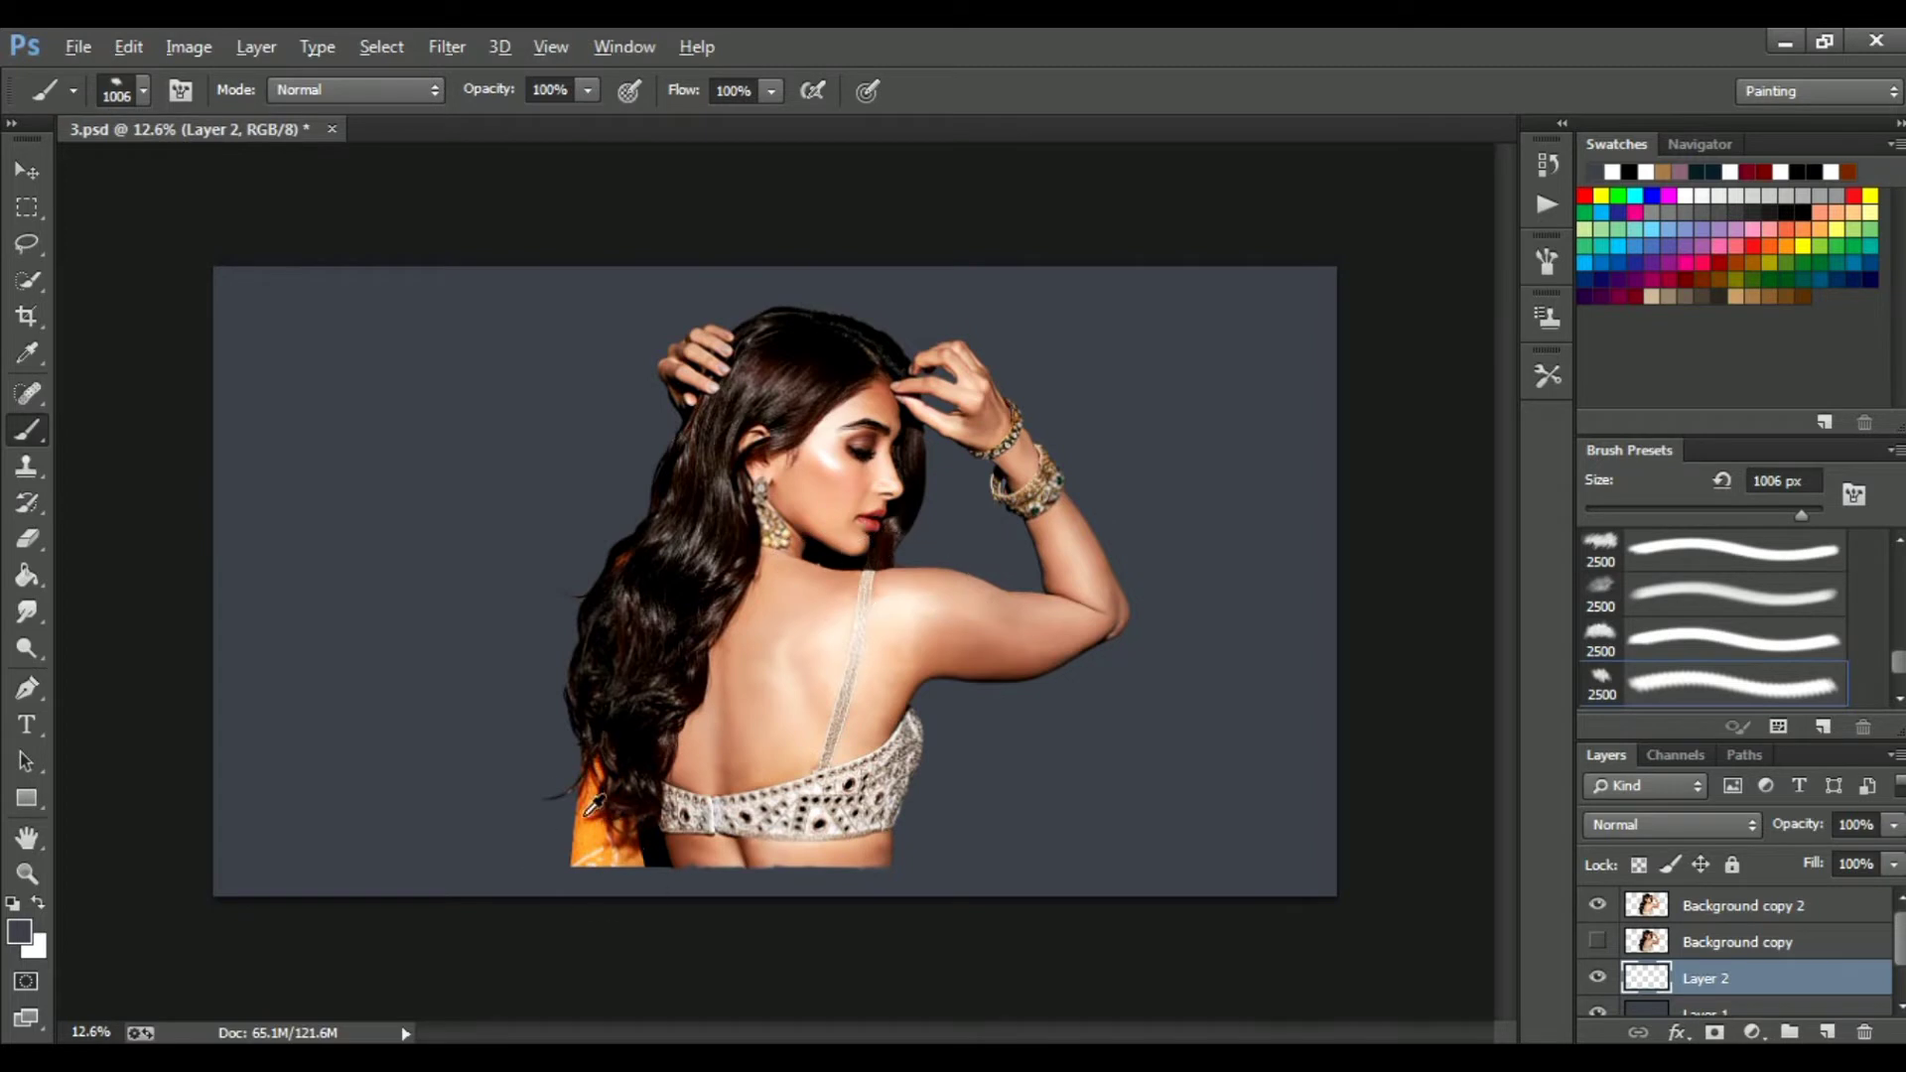
Paint orange patches on Layer 2 behind the head, hair and waist, lowering the brush opacity to 50%.
{"action": "left_click", "coordinate": [628, 455]}
{"action": "left_click", "coordinate": [918, 507]}
{"action": "left_click", "coordinate": [936, 773]}
{"action": "left_click", "coordinate": [855, 303]}
{"action": "key", "text": "5"}
{"action": "left_click", "coordinate": [978, 426]}
{"action": "left_click", "coordinate": [656, 342]}
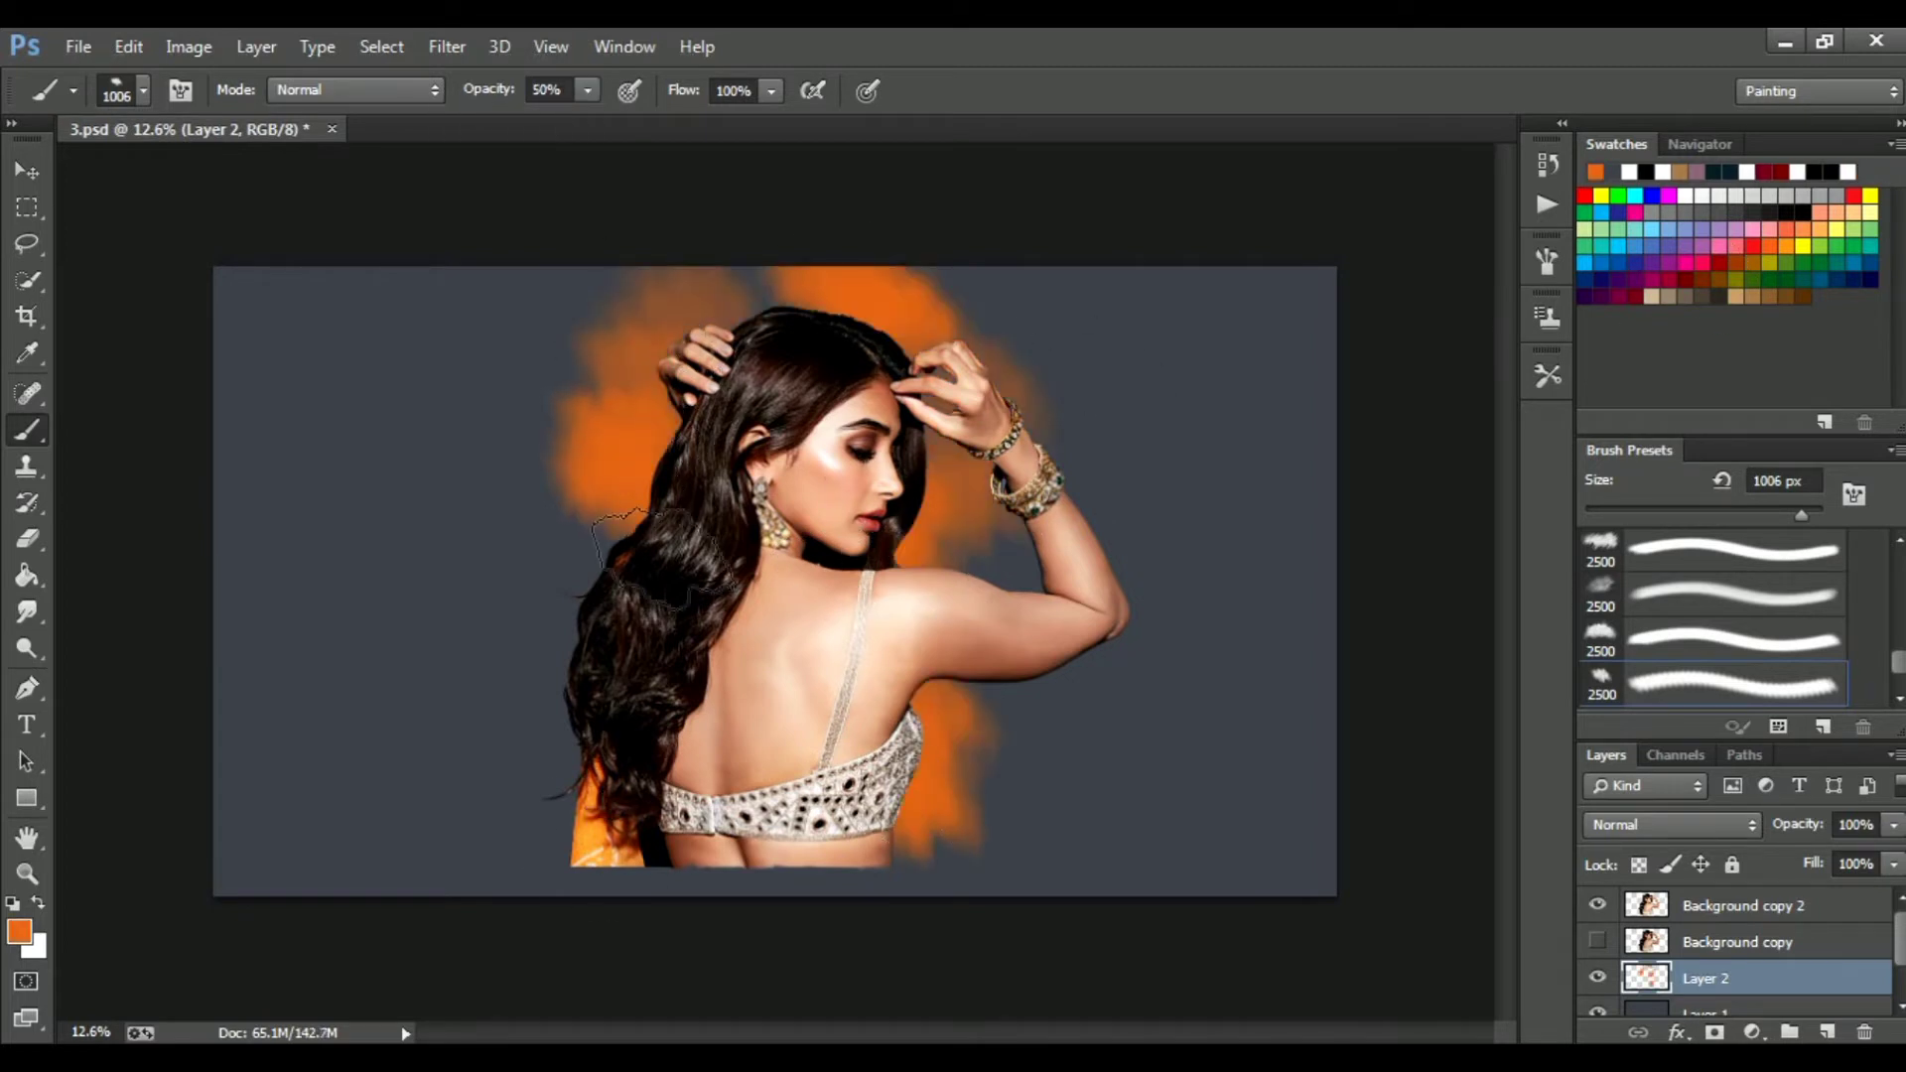
Paint brown swatch colours around the orange patches on both sides of the woman.
{"action": "left_click", "coordinate": [1720, 279]}
{"action": "mouse_move", "coordinate": [1013, 313]}
{"action": "left_mouse_down"}
{"action": "mouse_move", "coordinate": [1026, 597]}
{"action": "mouse_move", "coordinate": [636, 585]}
{"action": "mouse_move", "coordinate": [583, 484]}
{"action": "left_mouse_up"}
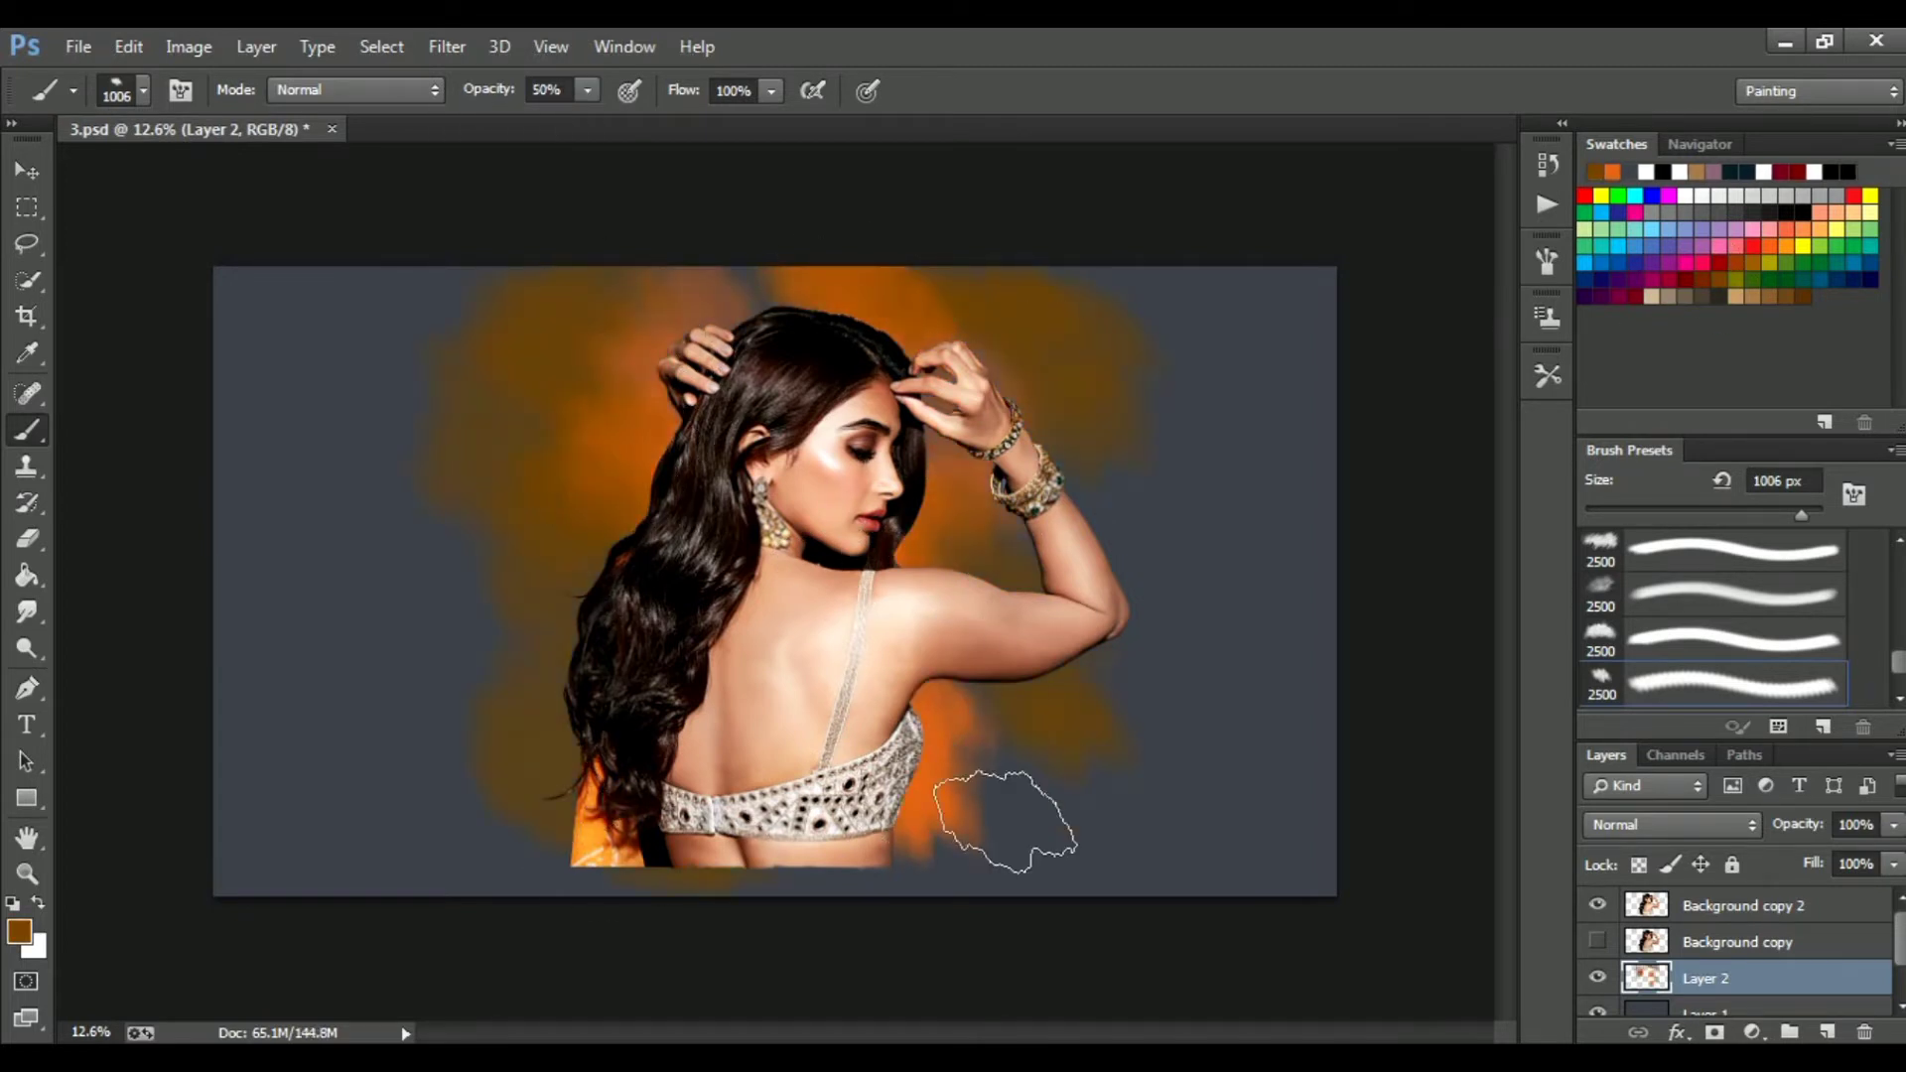
{"action": "left_click_drag", "start_coordinate": [1005, 821], "coordinate": [993, 759]}
{"action": "left_click", "coordinate": [1703, 279]}
{"action": "left_click", "coordinate": [645, 425]}
{"action": "left_click", "coordinate": [892, 792]}
Paint blue patches on the backdrop's upper left and dark red patches down its right side.
{"action": "left_click", "coordinate": [1630, 259]}
{"action": "mouse_move", "coordinate": [338, 348]}
{"action": "left_mouse_down"}
{"action": "mouse_move", "coordinate": [447, 447]}
{"action": "mouse_move", "coordinate": [405, 558]}
{"action": "left_mouse_up"}
{"action": "left_click", "coordinate": [1686, 279]}
{"action": "left_click_drag", "start_coordinate": [1249, 536], "coordinate": [1283, 685]}
{"action": "left_click", "coordinate": [1152, 703]}
{"action": "left_click", "coordinate": [1144, 518]}
{"action": "left_click_drag", "start_coordinate": [1172, 326], "coordinate": [1245, 333]}
{"action": "left_click", "coordinate": [1216, 407]}
Sample the dark hair colour and paint a near-black band along the bottom of the backdrop.
{"action": "left_click", "coordinate": [739, 465], "text": "alt"}
{"action": "left_click", "coordinate": [718, 554], "text": "alt"}
{"action": "left_click", "coordinate": [427, 869]}
{"action": "left_click", "coordinate": [1192, 867], "text": "shift"}
{"action": "left_click", "coordinate": [531, 799]}
{"action": "left_click", "coordinate": [957, 795]}
{"action": "left_click", "coordinate": [1251, 817]}
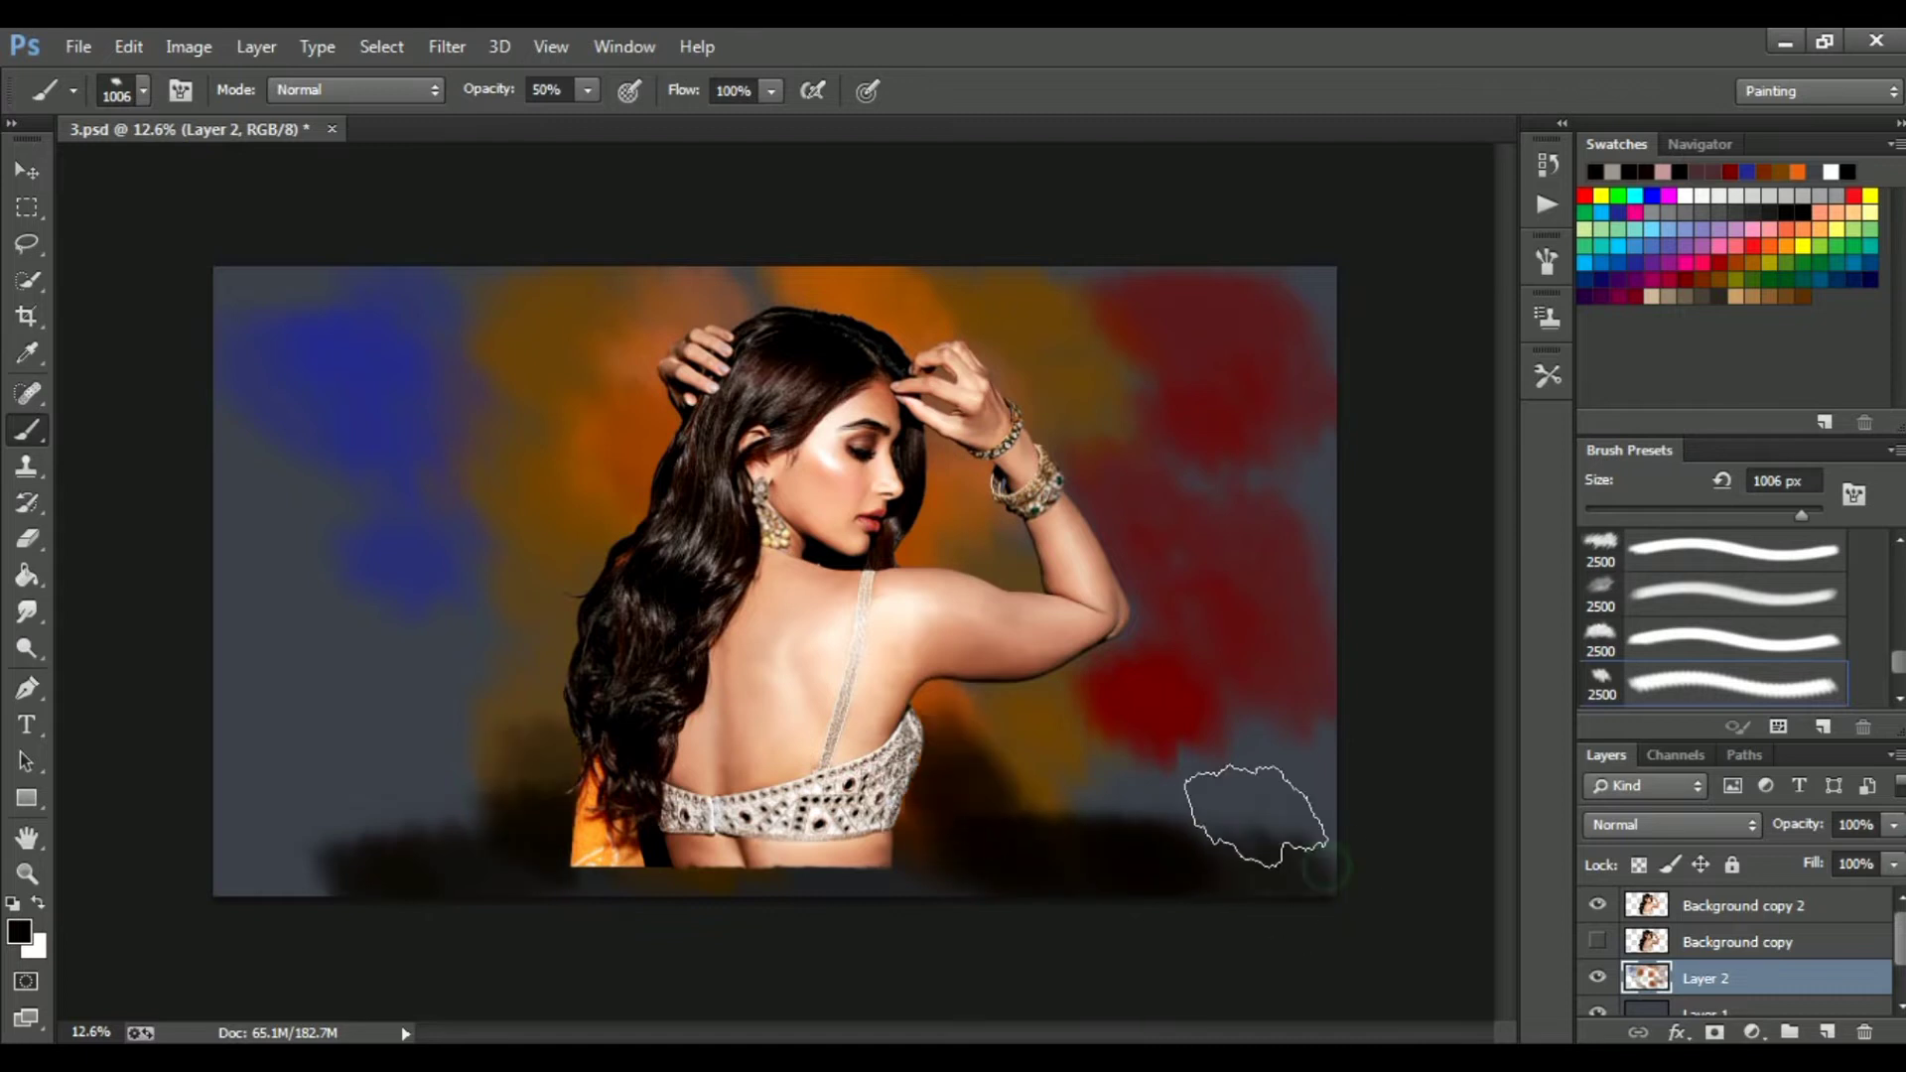
Sample the brownish orange beside the hair and paint it over the blue and grey areas on the backdrop's left.
{"action": "left_click", "coordinate": [571, 437], "text": "alt"}
{"action": "left_click_drag", "start_coordinate": [447, 587], "coordinate": [297, 675]}
{"action": "left_click", "coordinate": [347, 298]}
{"action": "left_click_drag", "start_coordinate": [395, 483], "coordinate": [544, 544]}
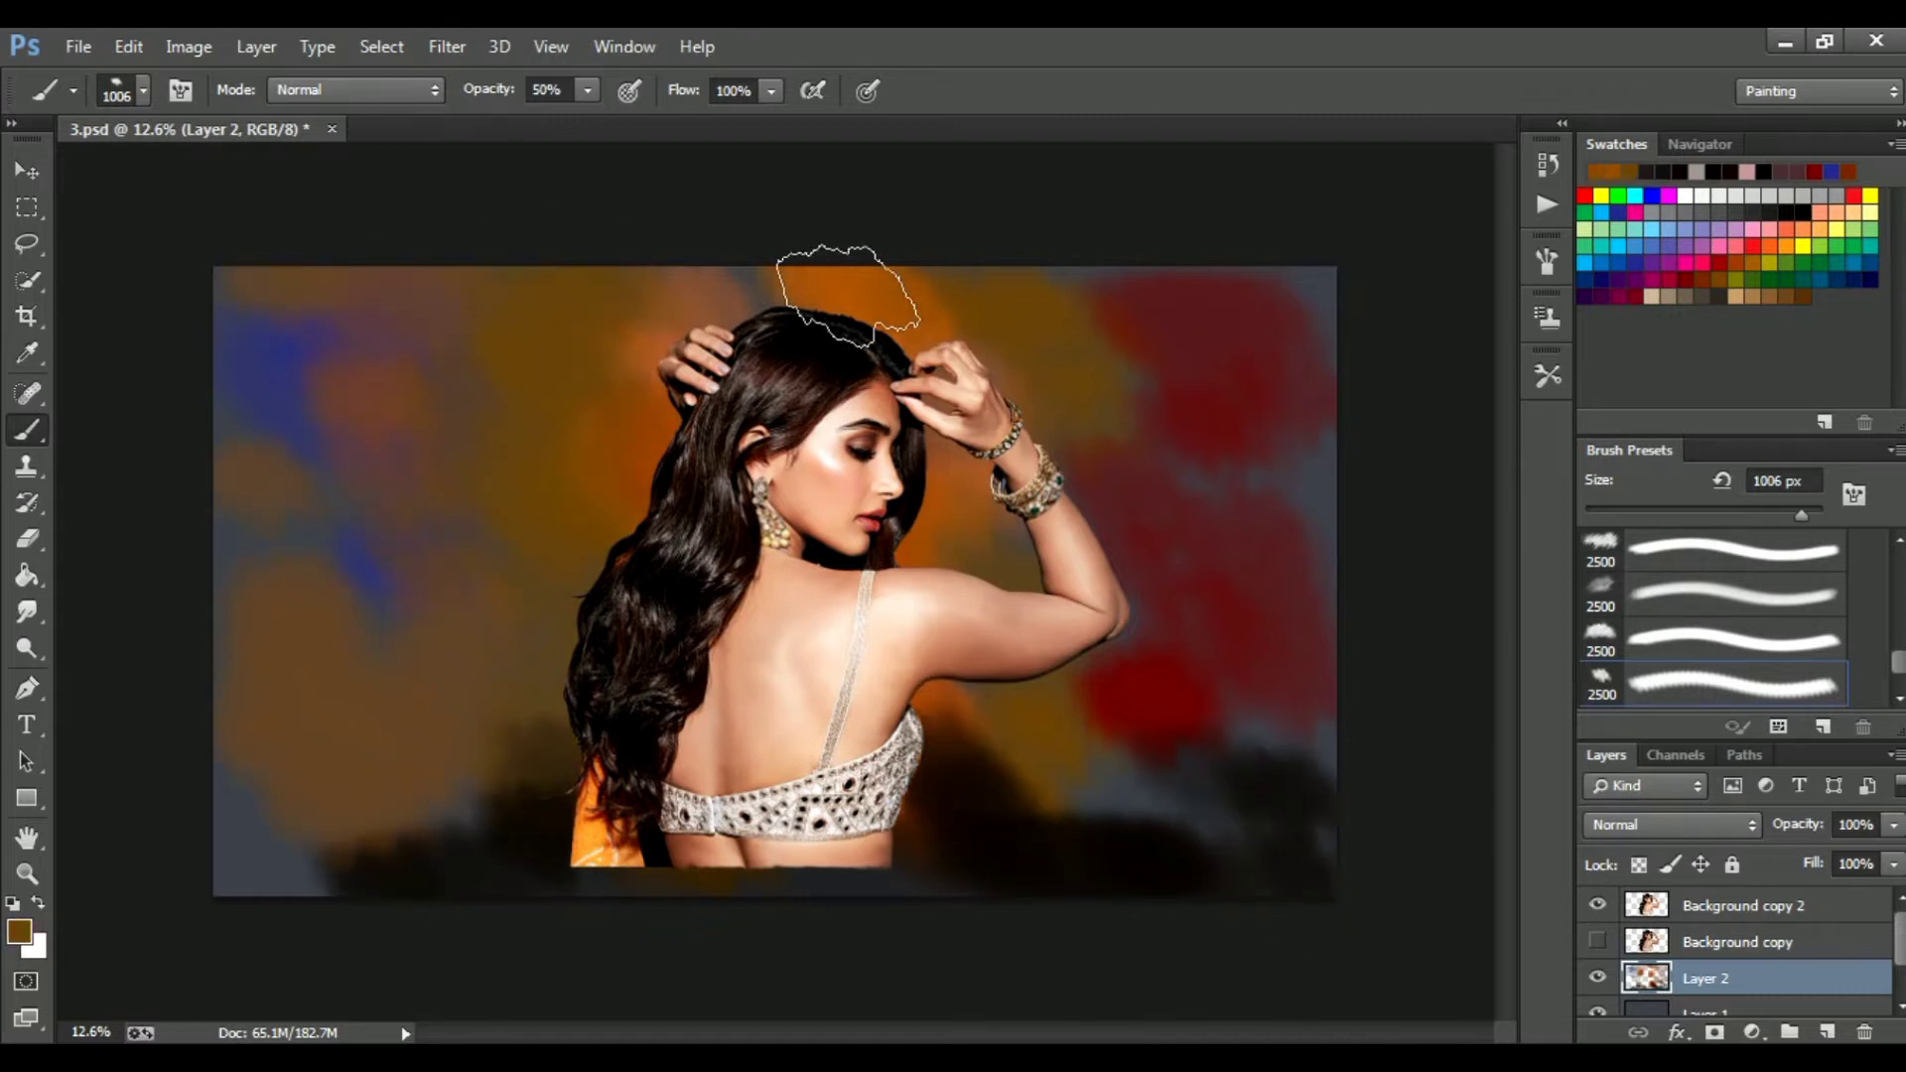
Sample the orange above the head and blend it over the backdrop's right side and lower-left corner, reducing the brush to 440 px.
{"action": "left_click", "coordinate": [849, 292], "text": "alt"}
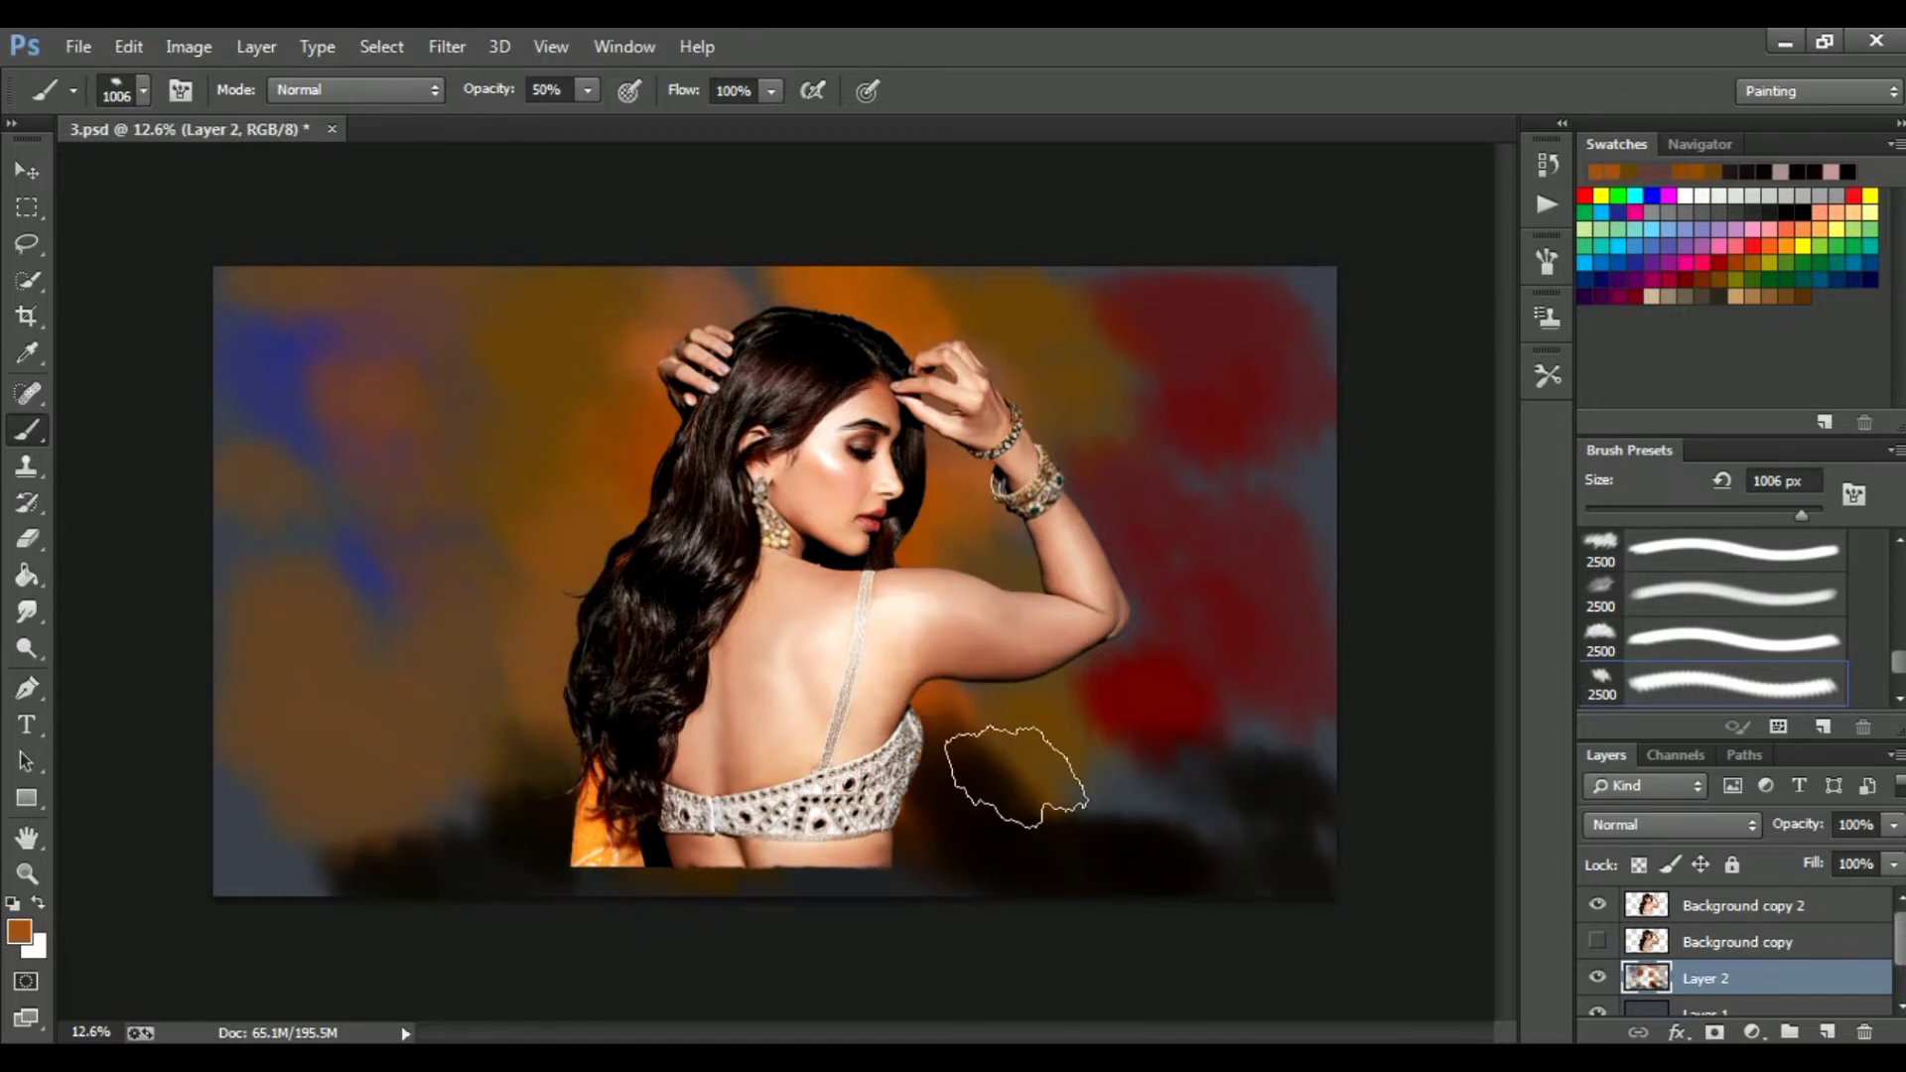
{"action": "left_click_drag", "start_coordinate": [1325, 531], "coordinate": [1340, 710]}
{"action": "left_click", "coordinate": [1792, 513]}
{"action": "left_click_drag", "start_coordinate": [1196, 422], "coordinate": [1117, 482]}
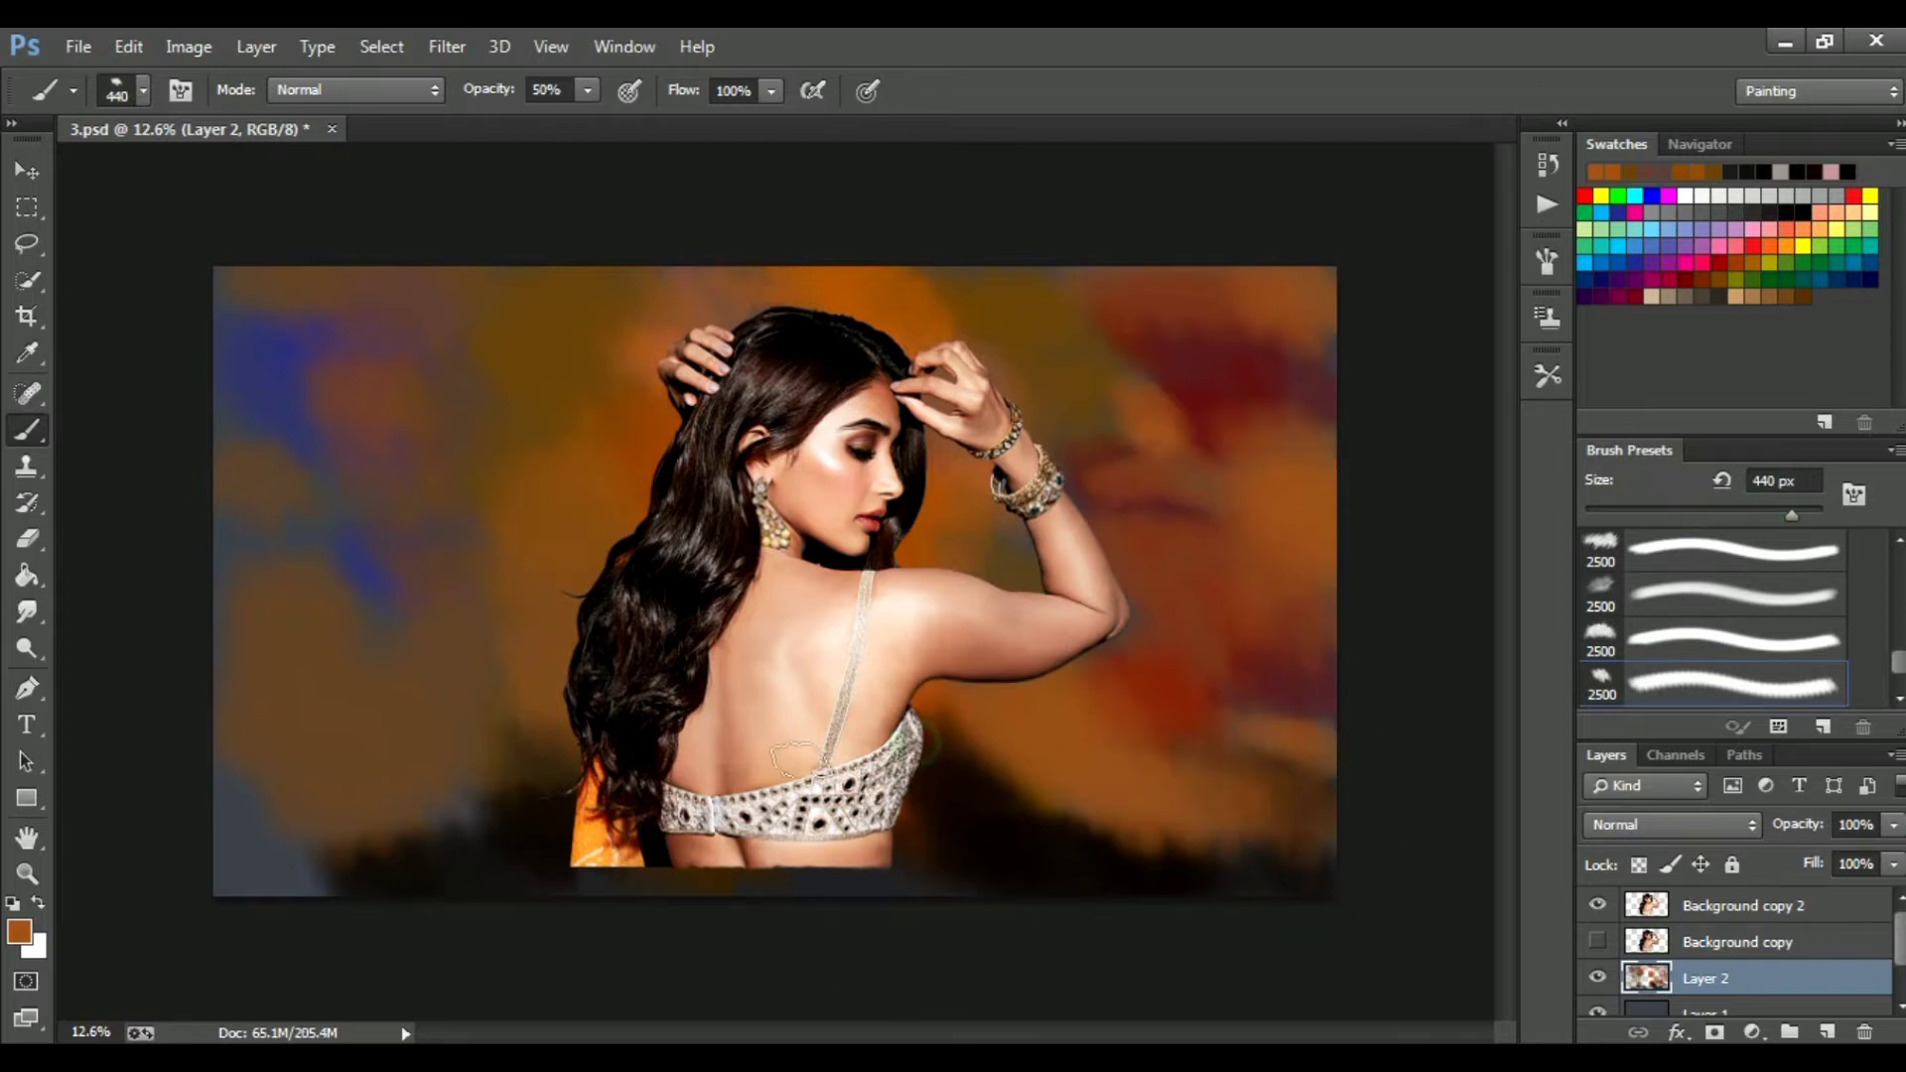
{"action": "left_click_drag", "start_coordinate": [248, 814], "coordinate": [258, 859]}
Paint light taupe strokes over the left part of the backdrop, enlarging the brush to 1272 px.
{"action": "left_click", "coordinate": [1801, 296]}
{"action": "left_click", "coordinate": [1669, 296]}
{"action": "left_click_drag", "start_coordinate": [477, 795], "coordinate": [437, 779]}
{"action": "left_click_drag", "start_coordinate": [288, 844], "coordinate": [223, 754]}
{"action": "left_click_drag", "start_coordinate": [247, 515], "coordinate": [333, 585]}
{"action": "mouse_move", "coordinate": [342, 580]}
{"action": "left_mouse_down"}
{"action": "mouse_move", "coordinate": [235, 341]}
{"action": "mouse_move", "coordinate": [233, 432]}
{"action": "left_mouse_up"}
{"action": "left_click", "coordinate": [1803, 513]}
{"action": "mouse_move", "coordinate": [352, 402]}
{"action": "left_mouse_down"}
{"action": "mouse_move", "coordinate": [319, 374]}
{"action": "mouse_move", "coordinate": [288, 663]}
{"action": "mouse_move", "coordinate": [342, 636]}
{"action": "left_mouse_up"}
Sample the reddish-orange tones on the backdrop's right side and paint them down toward the lower-right corner.
{"action": "left_click", "coordinate": [1221, 388], "text": "alt"}
{"action": "left_click", "coordinate": [1172, 400], "text": "alt"}
{"action": "mouse_move", "coordinate": [1291, 490]}
{"action": "left_mouse_down"}
{"action": "mouse_move", "coordinate": [1253, 417]}
{"action": "mouse_move", "coordinate": [978, 732]}
{"action": "mouse_move", "coordinate": [1413, 681]}
{"action": "mouse_move", "coordinate": [1319, 745]}
{"action": "mouse_move", "coordinate": [1253, 891]}
{"action": "left_mouse_up"}
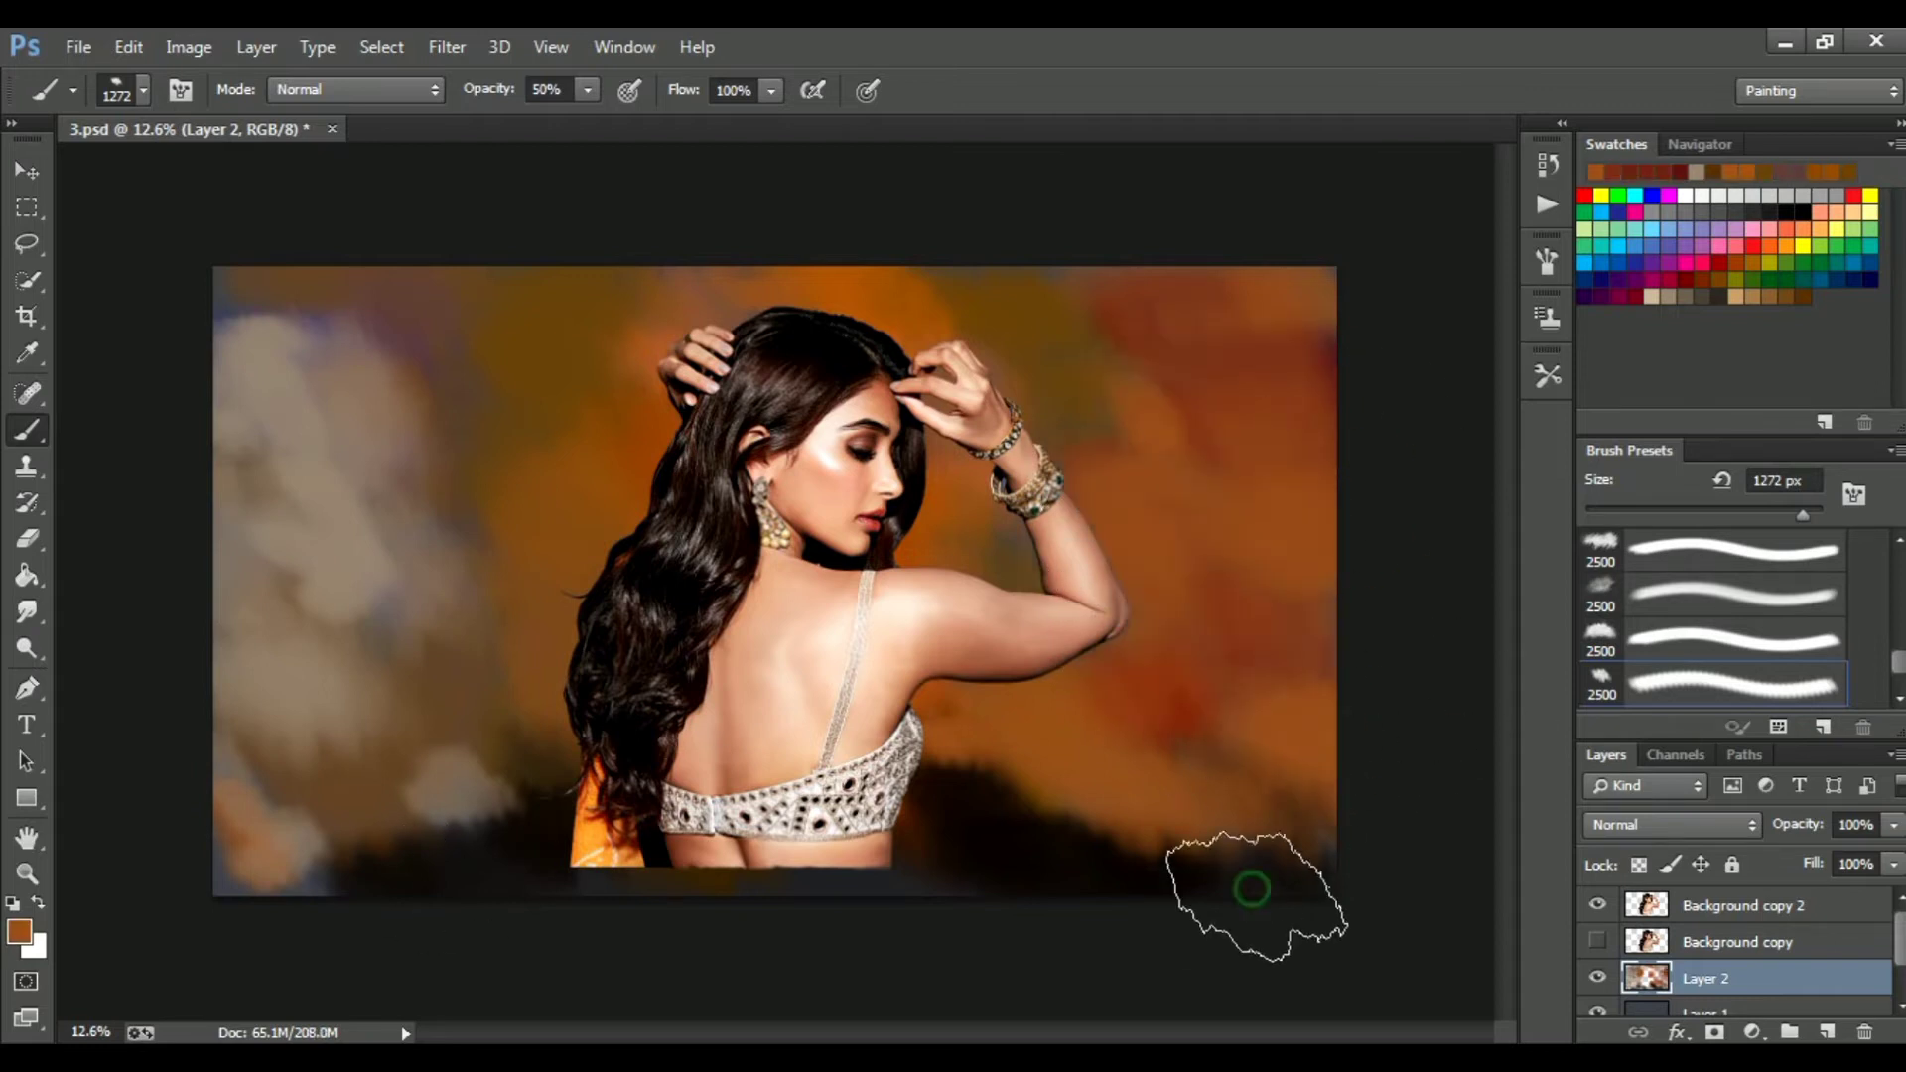
Sample near-black for the backdrop's lower edge, and paint a sampled reddish brown over the taupe area on the left.
{"action": "left_click", "coordinate": [526, 869], "text": "alt"}
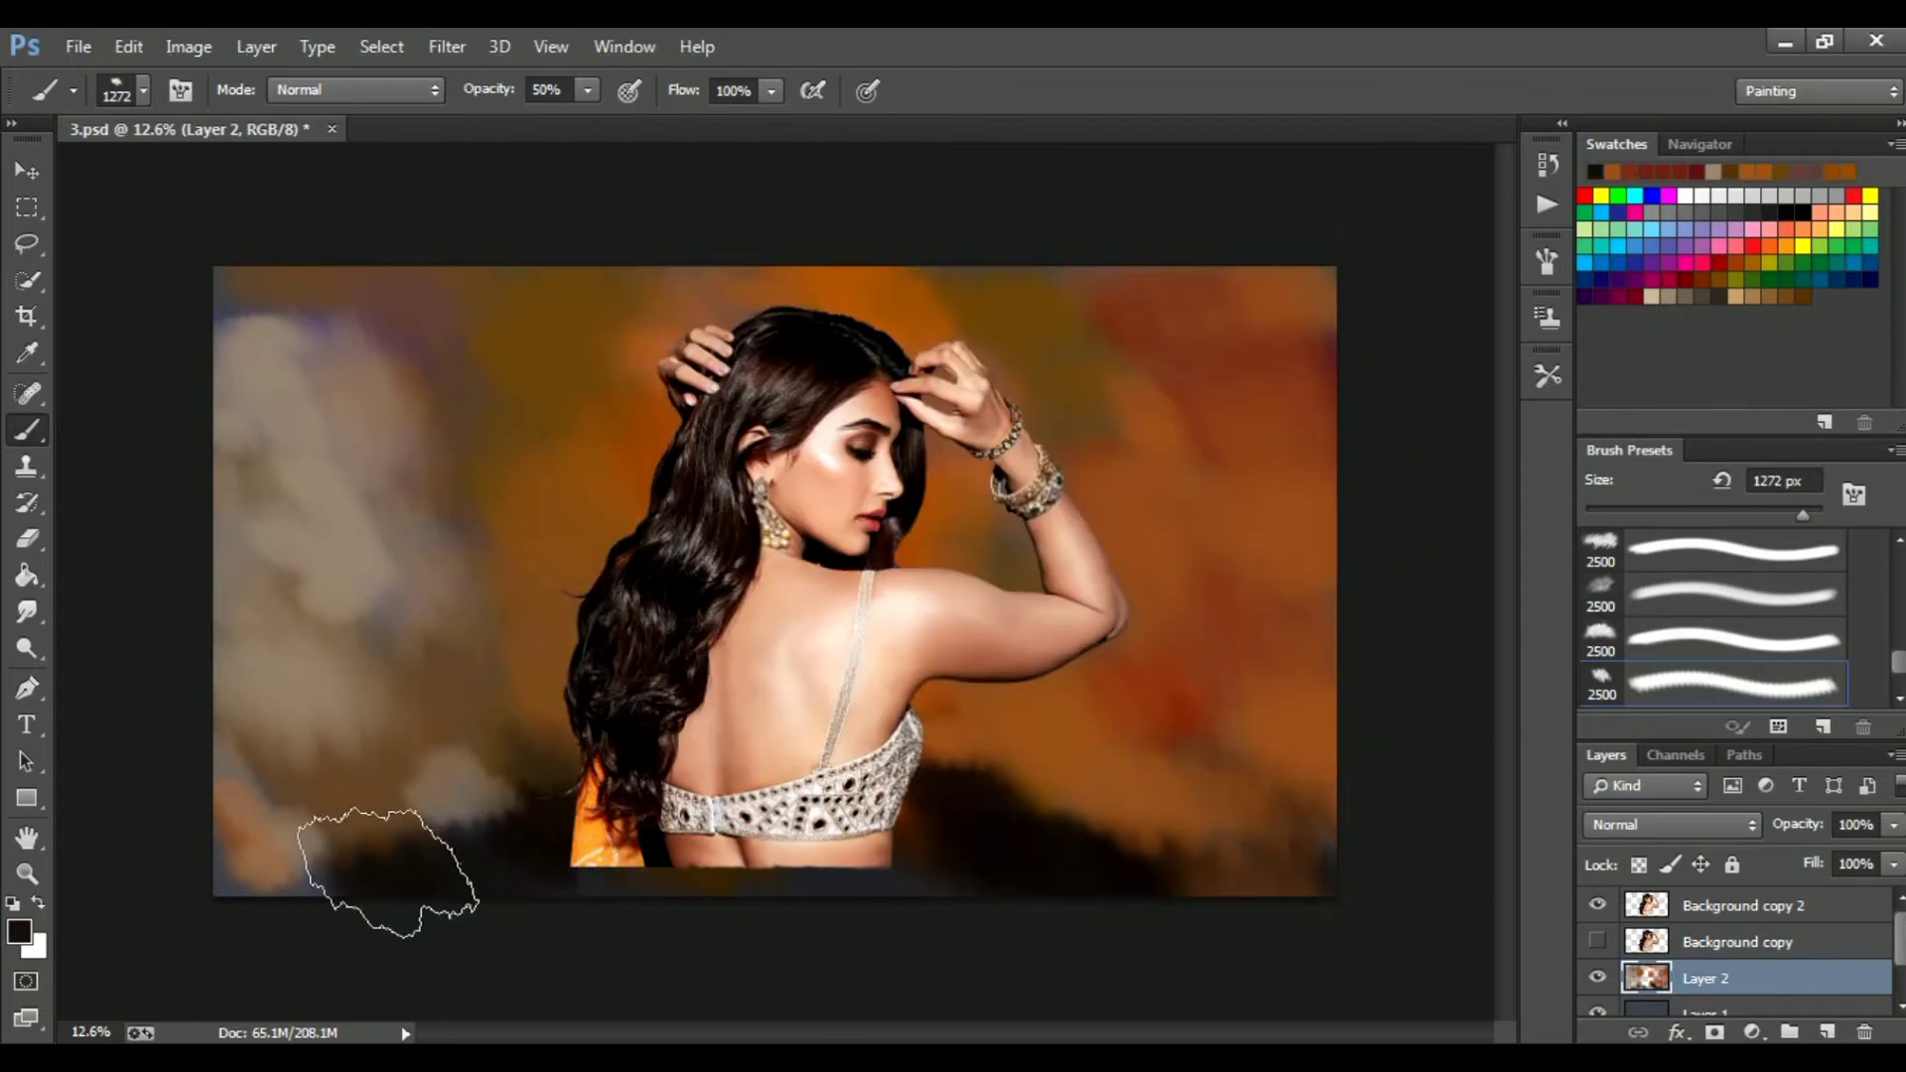
{"action": "left_click_drag", "start_coordinate": [388, 872], "coordinate": [1165, 831]}
{"action": "left_click", "coordinate": [1172, 695], "text": "alt"}
{"action": "left_click_drag", "start_coordinate": [318, 417], "coordinate": [278, 814]}
{"action": "mouse_move", "coordinate": [371, 337]}
{"action": "left_mouse_down"}
{"action": "mouse_move", "coordinate": [286, 705]}
{"action": "mouse_move", "coordinate": [527, 784]}
{"action": "mouse_move", "coordinate": [475, 829]}
{"action": "left_mouse_up"}
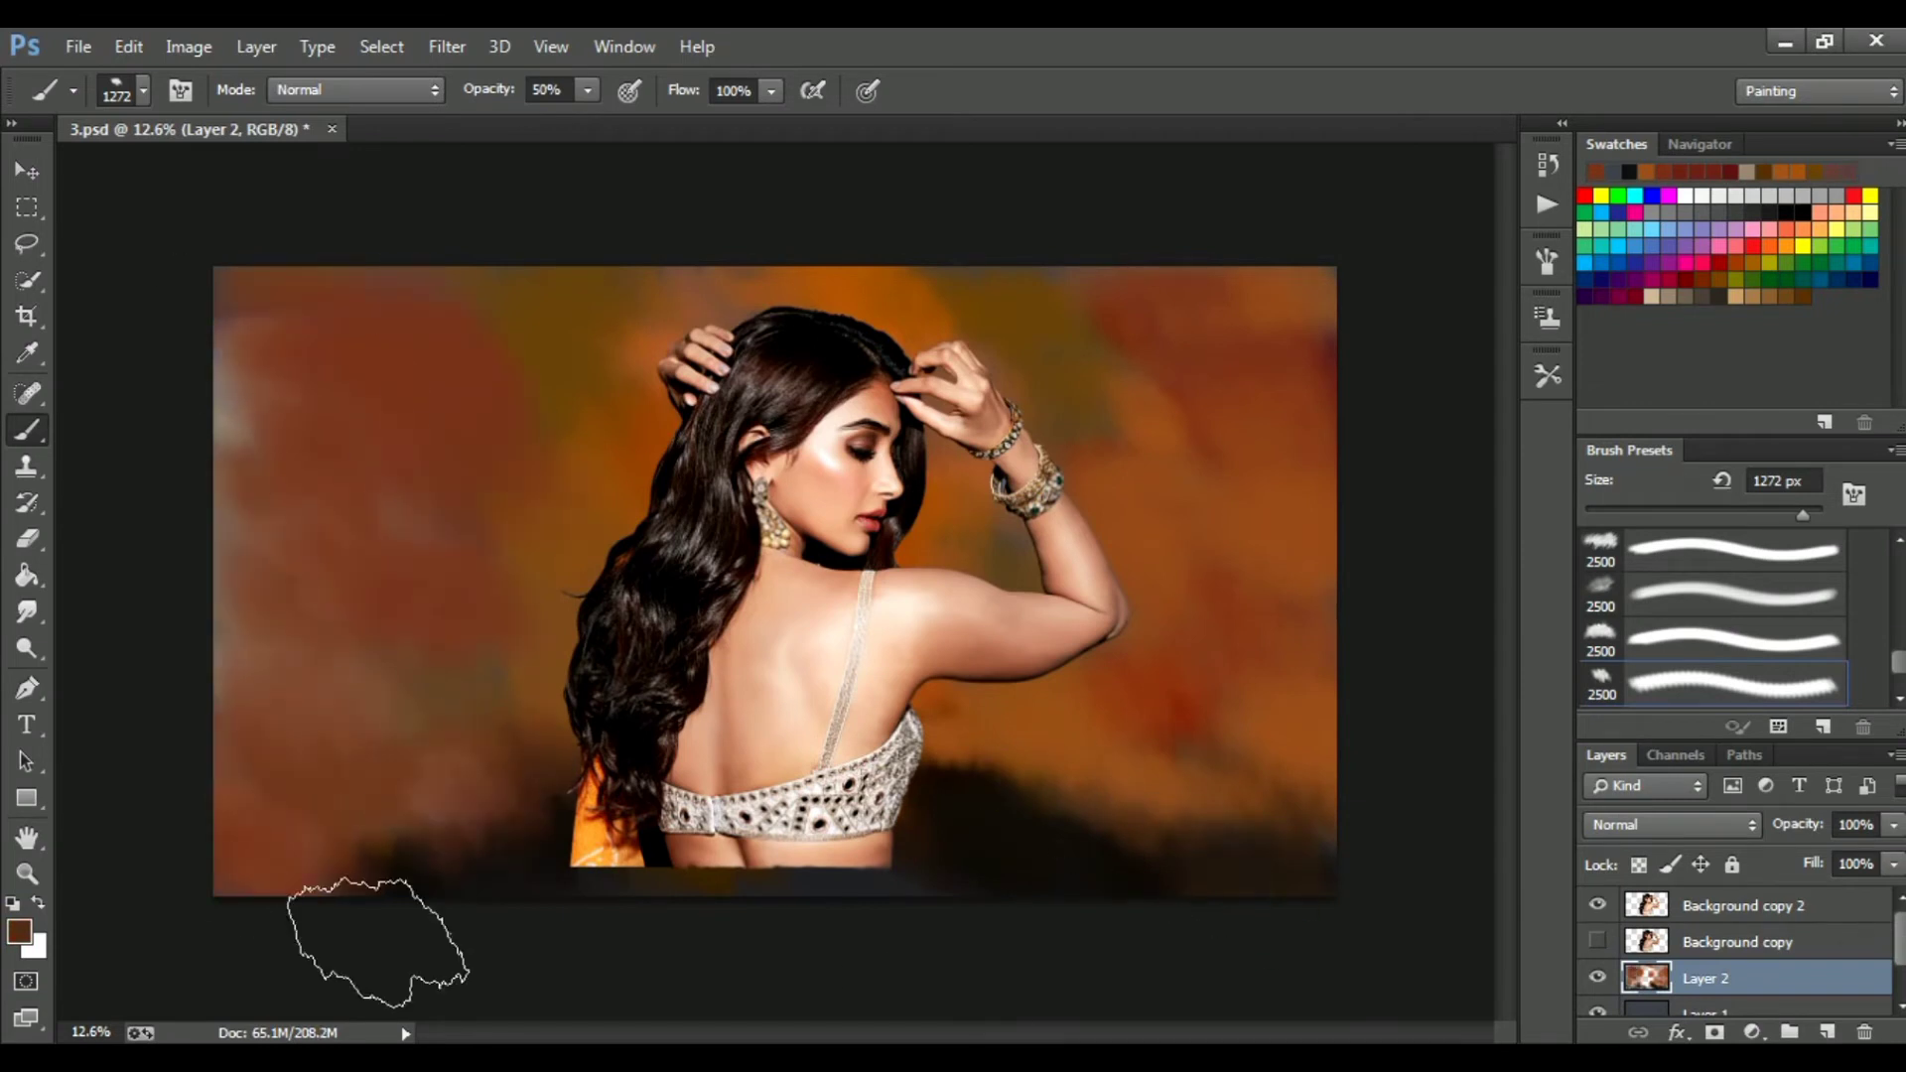
Sample dark brown tones from the backdrop and blend them along its outer edges and bottom.
{"action": "left_click", "coordinate": [1309, 256]}
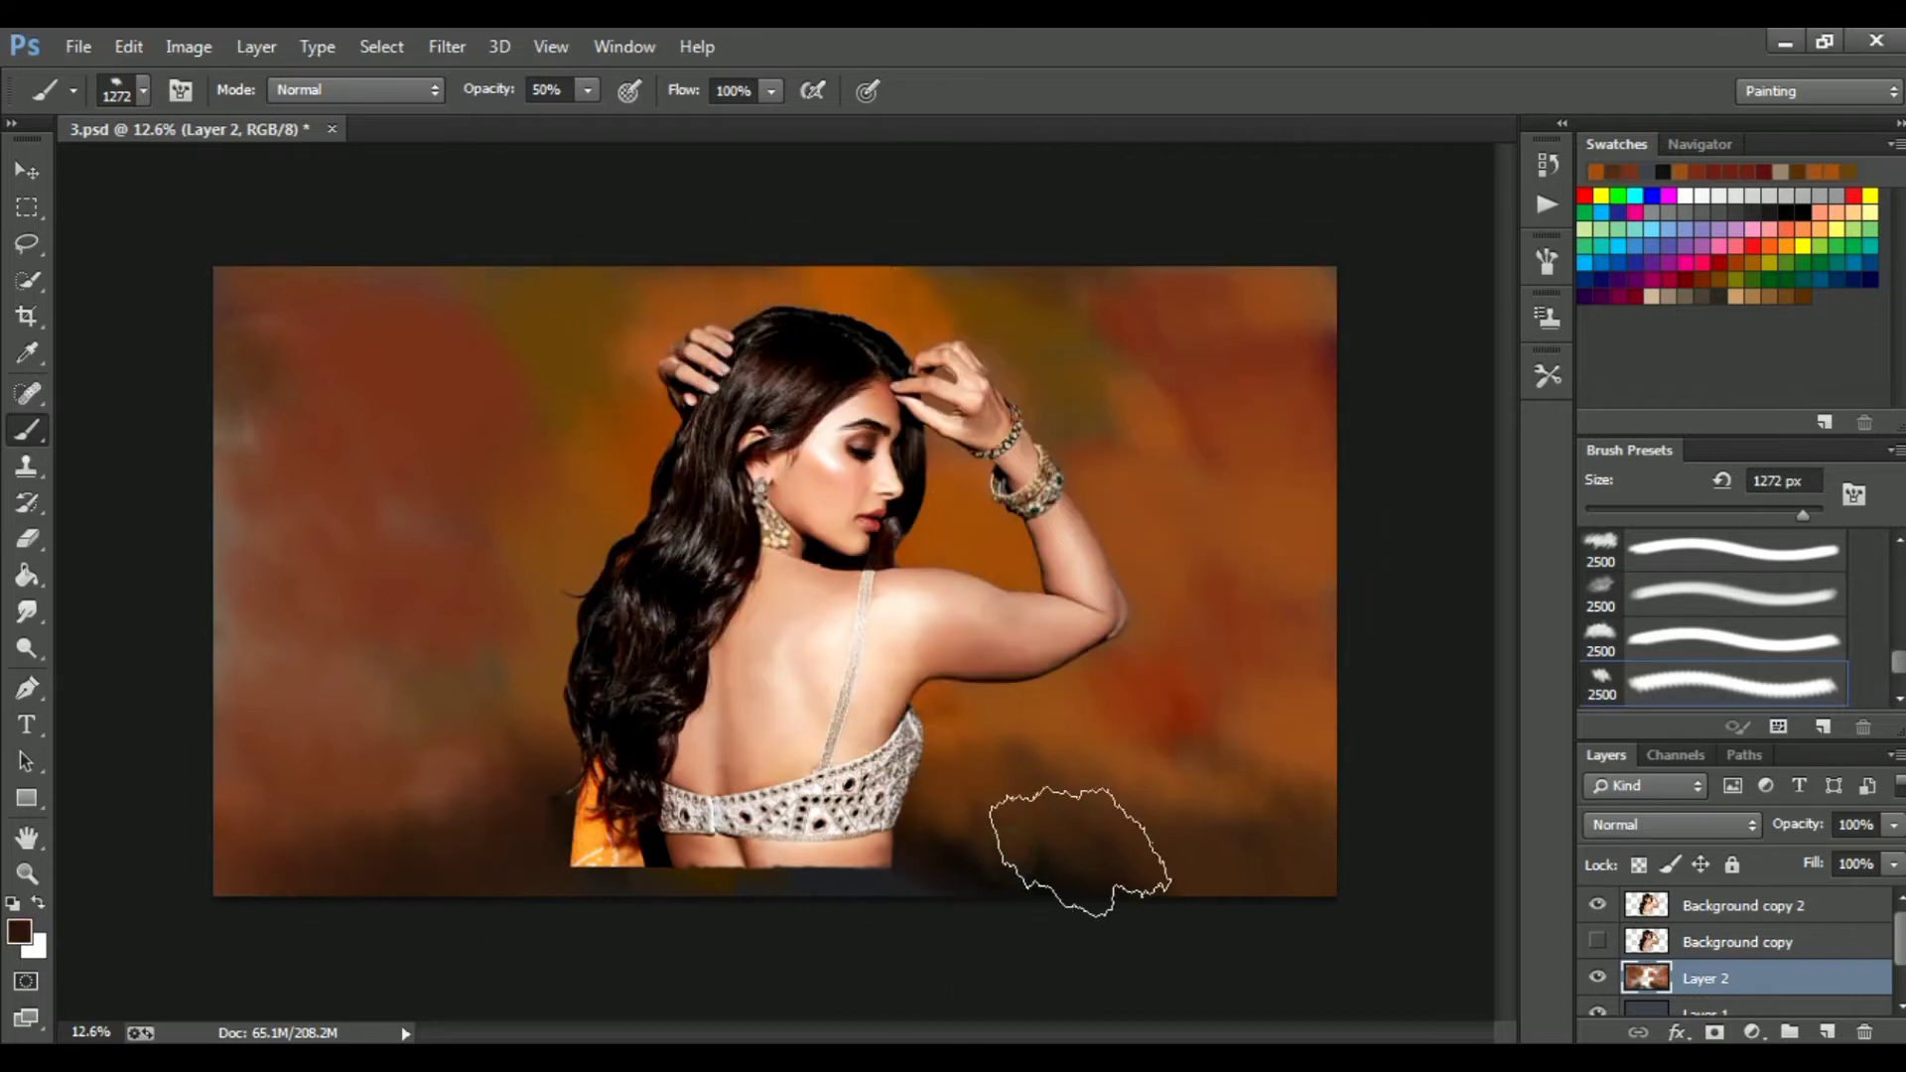
{"action": "scroll", "coordinate": [1080, 850], "scroll_direction": "down", "scroll_amount": 1}
{"action": "left_click", "coordinate": [1137, 335], "text": "alt"}
{"action": "left_click", "coordinate": [566, 317], "text": "alt"}
{"action": "scroll", "coordinate": [961, 246], "scroll_direction": "down", "scroll_amount": 5}
Try to fade the lower edge of the Background copy 2 cutout by painting sampled dark brown over it with a 380 px brush.
{"action": "left_click", "coordinate": [1699, 906]}
{"action": "left_click", "coordinate": [874, 730], "text": "alt"}
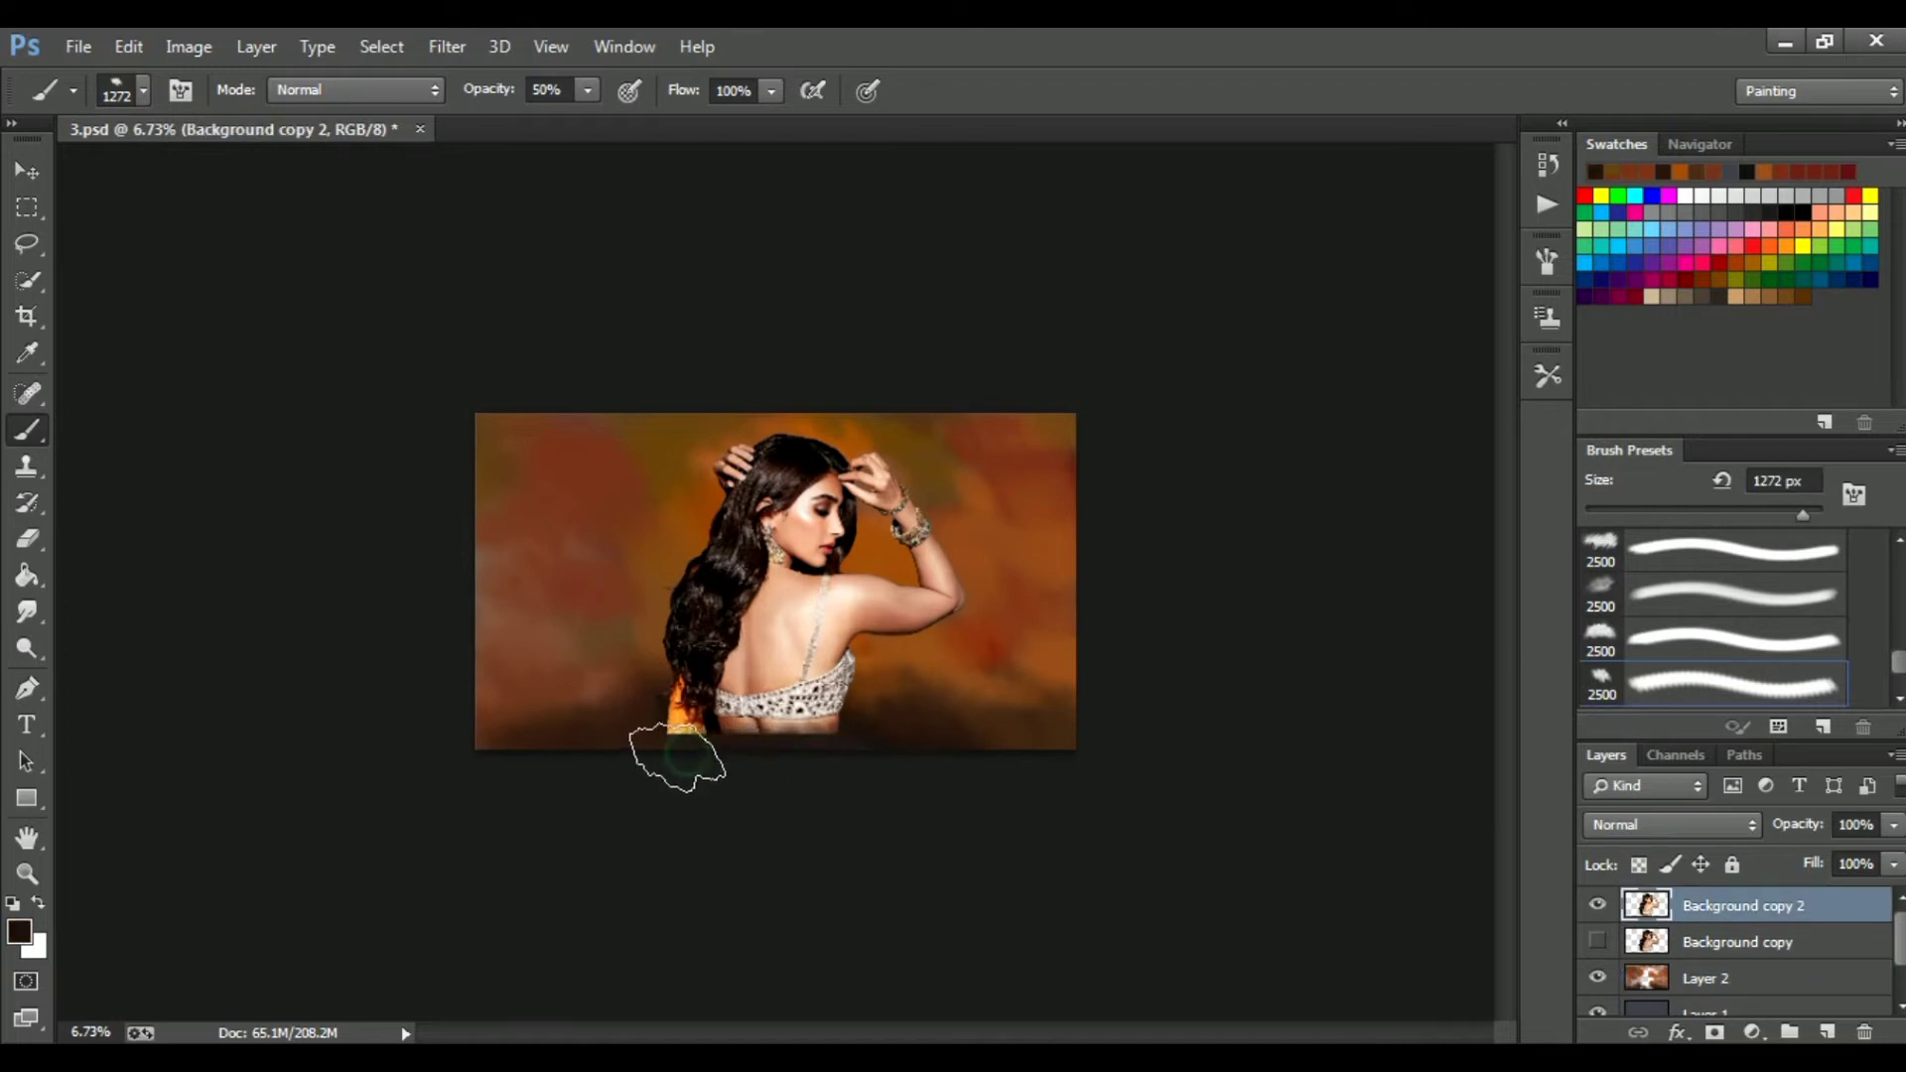
{"action": "scroll", "coordinate": [715, 767], "scroll_direction": "up", "scroll_amount": 1}
{"action": "right_click", "coordinate": [766, 745], "text": "alt"}
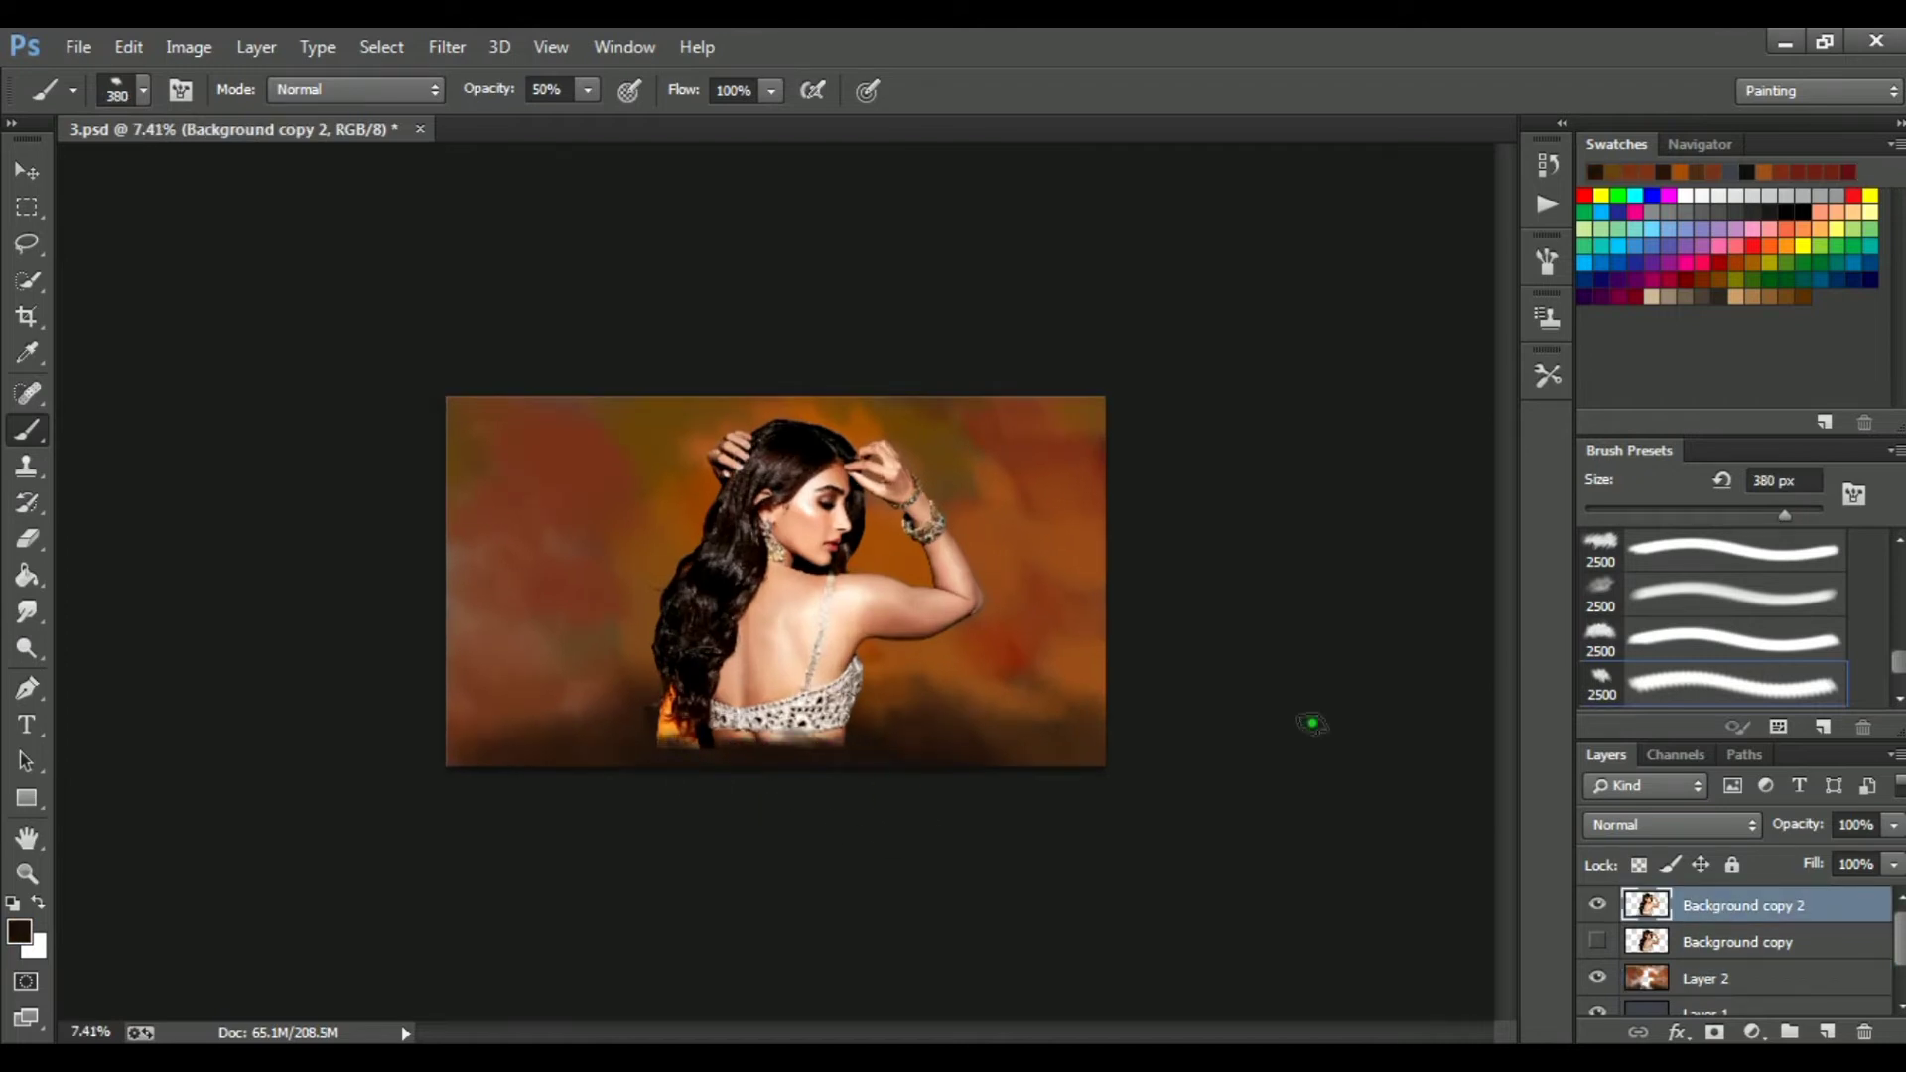
{"action": "scroll", "coordinate": [1264, 719], "scroll_direction": "up", "scroll_amount": 2}
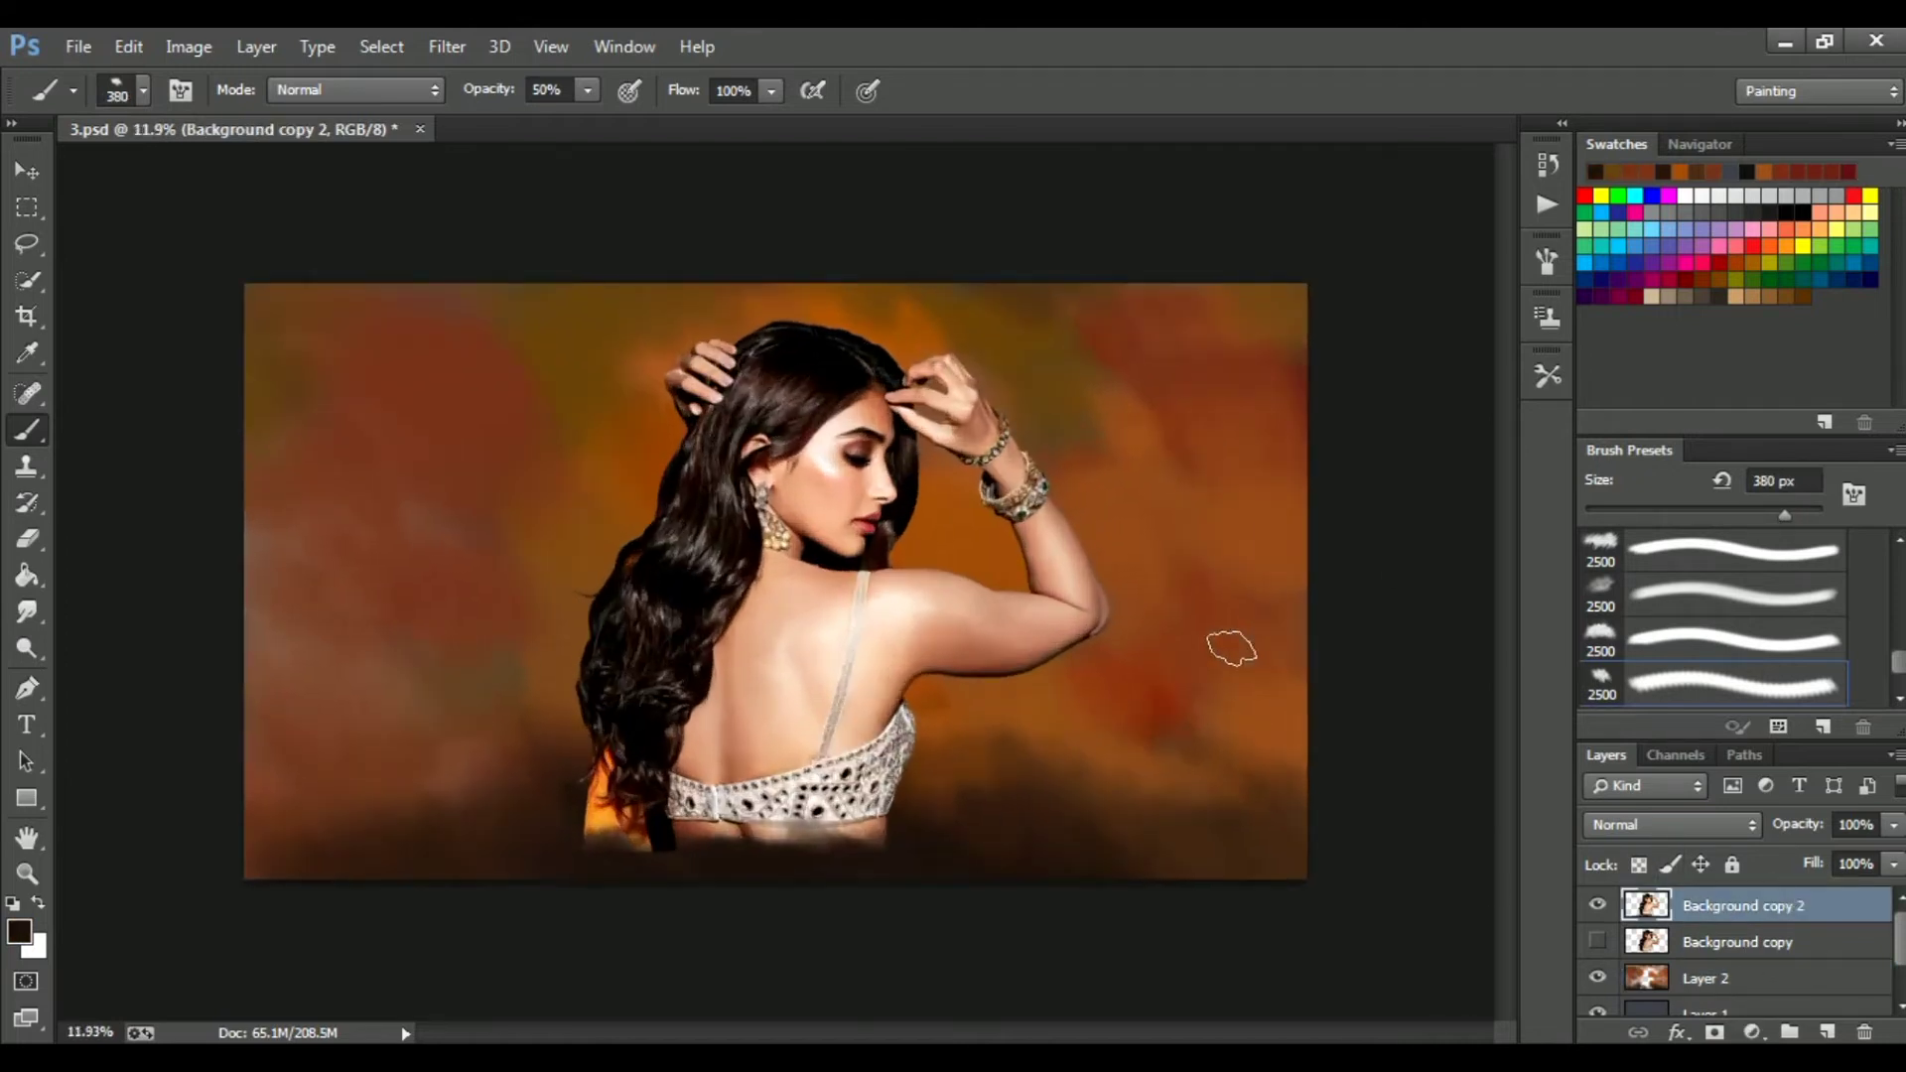
Add a Curves adjustment clipped to Layer 2 and pull its RGB curve down to darken the backdrop.
{"action": "left_click", "coordinate": [1747, 982]}
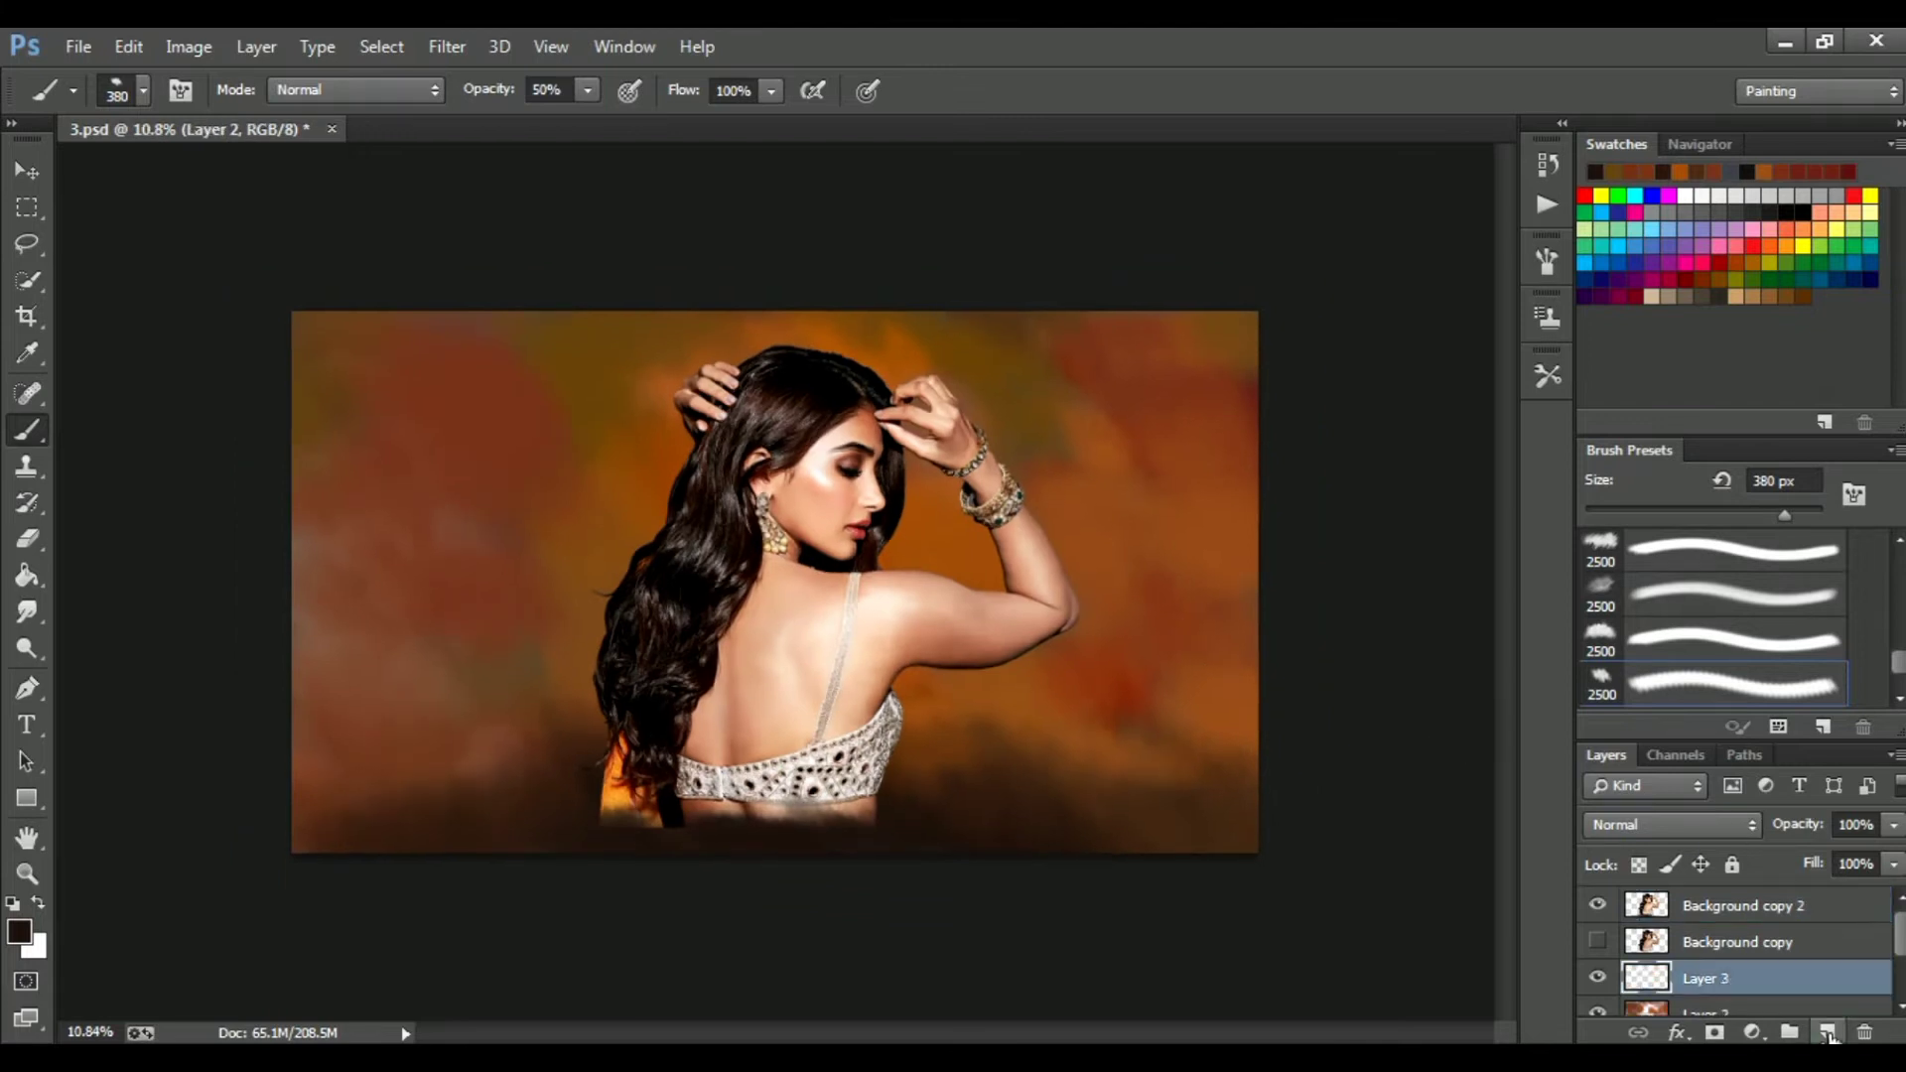
{"action": "left_click", "coordinate": [1753, 1033]}
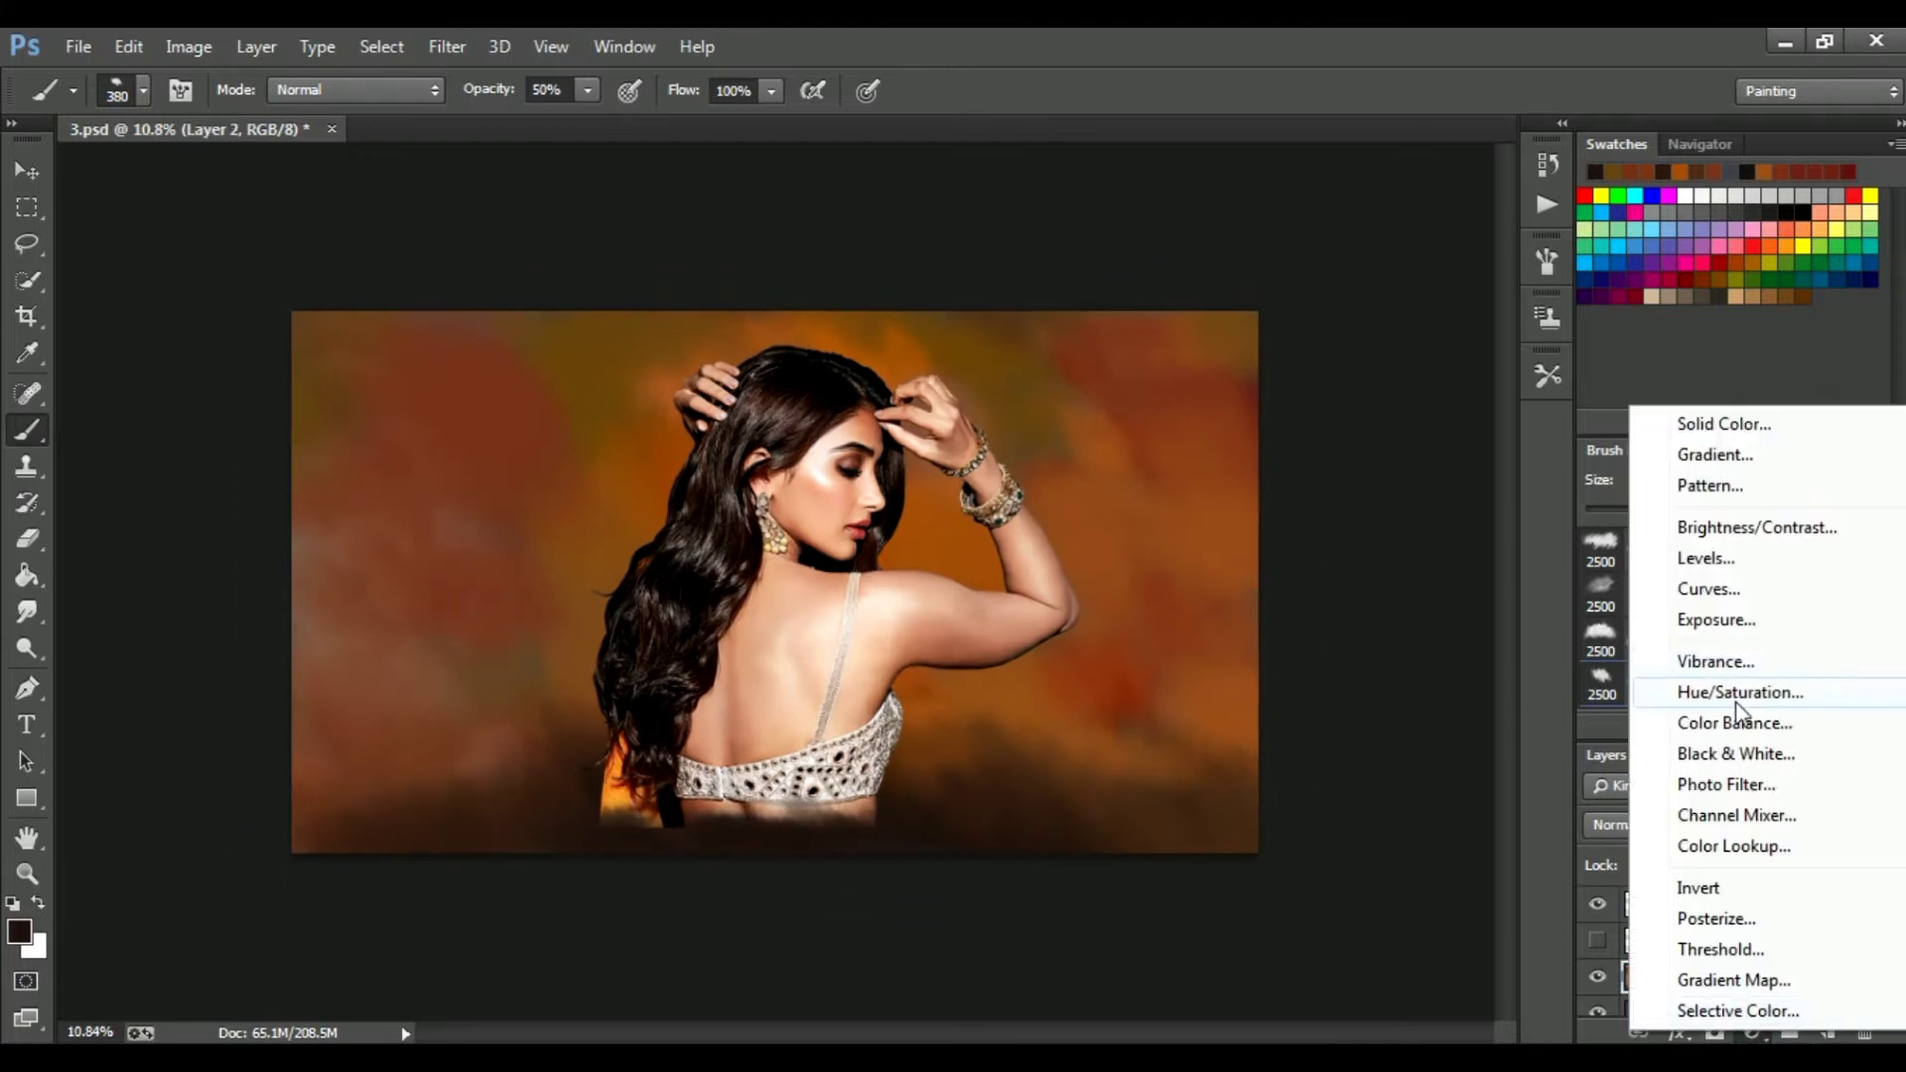
{"action": "left_click", "coordinate": [1714, 595]}
{"action": "left_click_drag", "start_coordinate": [1310, 328], "coordinate": [1552, 320]}
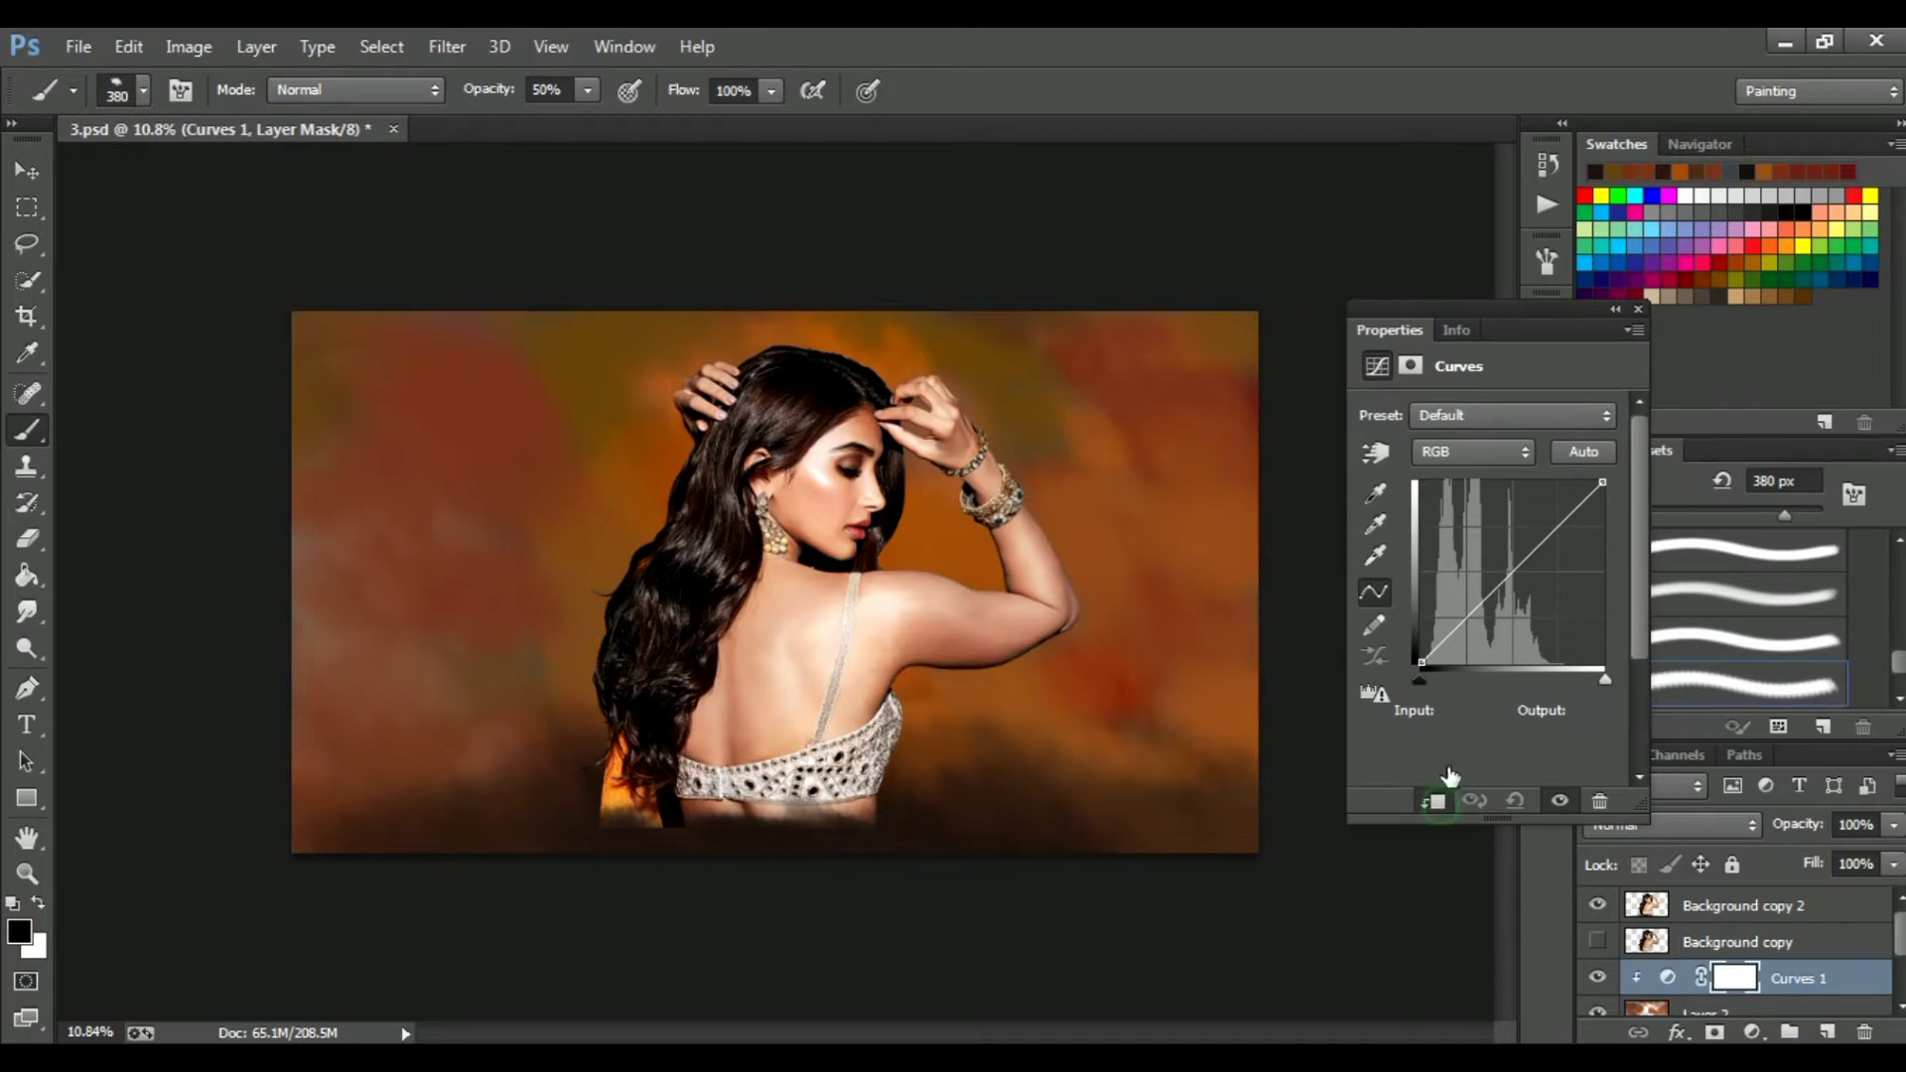
{"action": "left_click_drag", "start_coordinate": [1530, 555], "coordinate": [1529, 582]}
Adjust the Red and Blue channel curves of the backdrop's Curves adjustment to shift its colours.
{"action": "left_click", "coordinate": [1451, 445]}
{"action": "left_click", "coordinate": [1452, 475]}
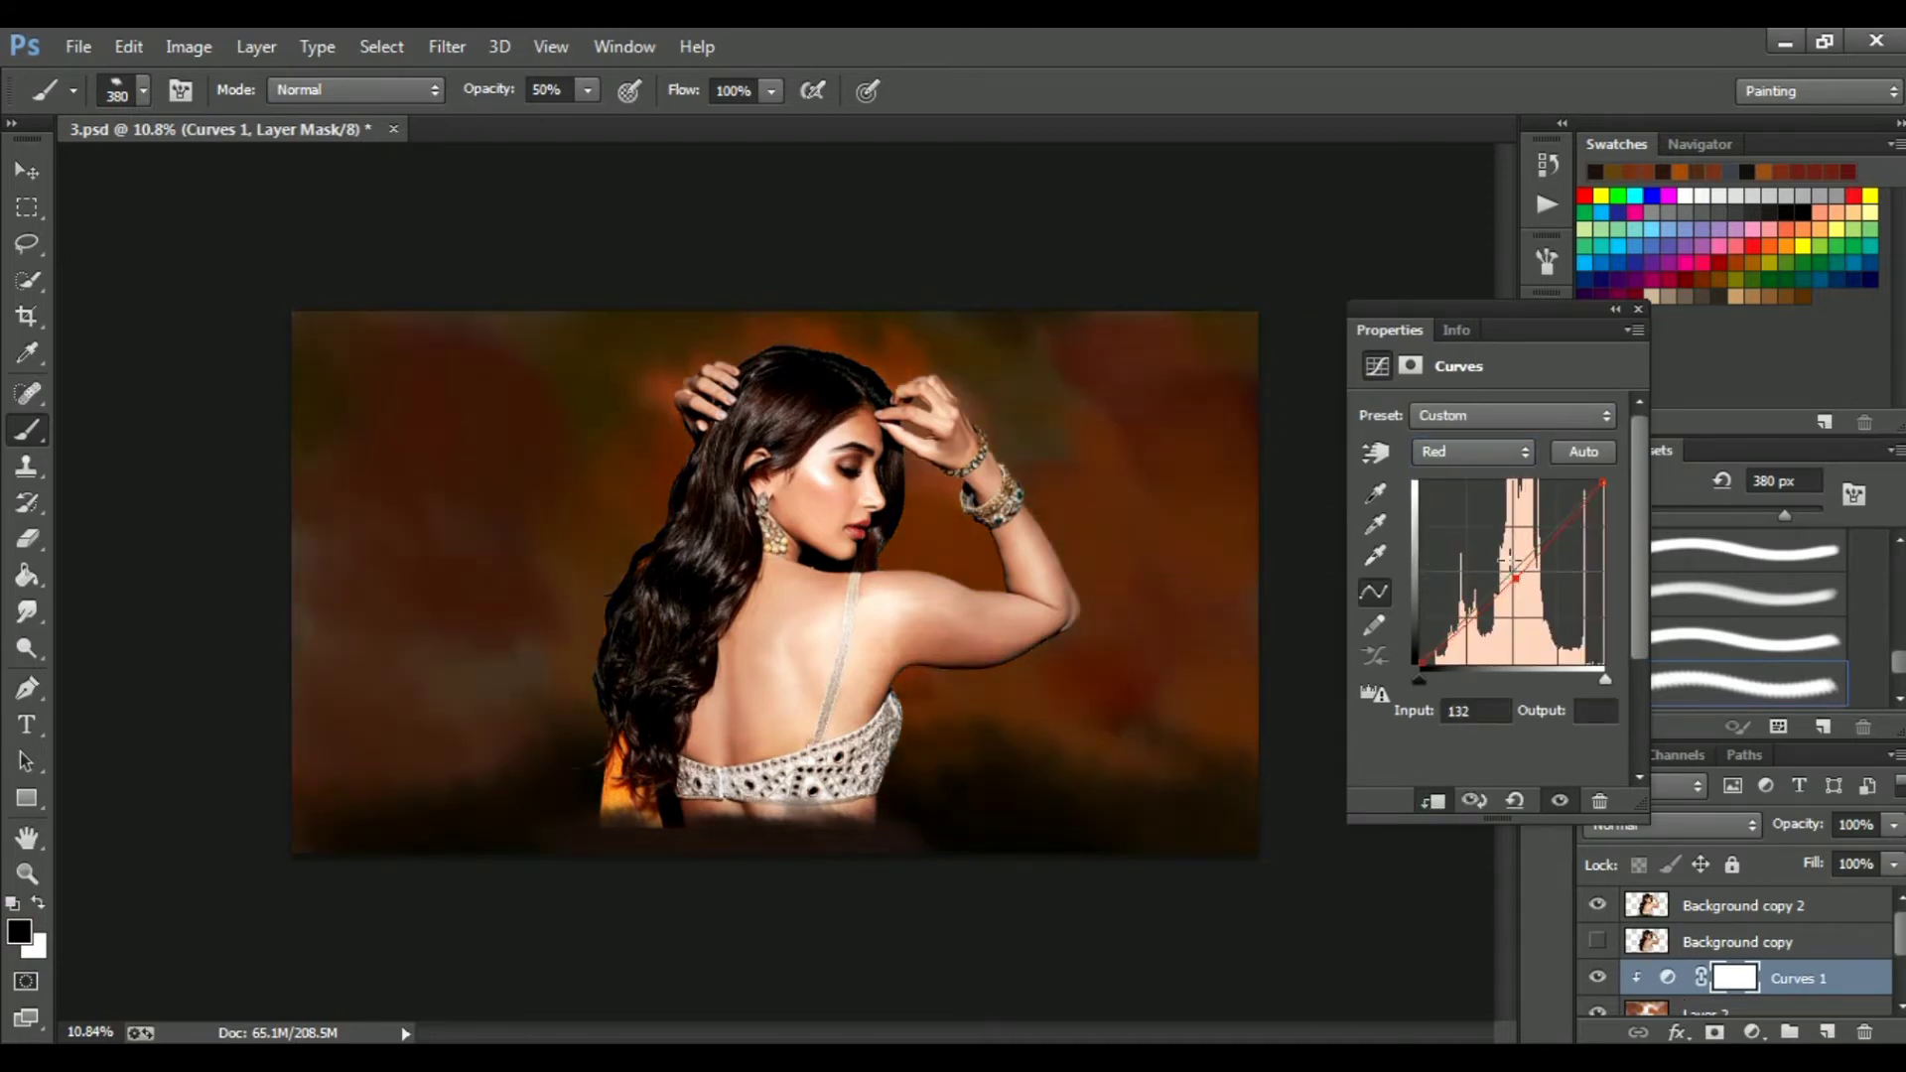
{"action": "key", "text": "alt+4"}
{"action": "left_click_drag", "start_coordinate": [1505, 564], "coordinate": [1541, 590]}
{"action": "left_click", "coordinate": [1472, 452]}
{"action": "left_click", "coordinate": [1450, 515]}
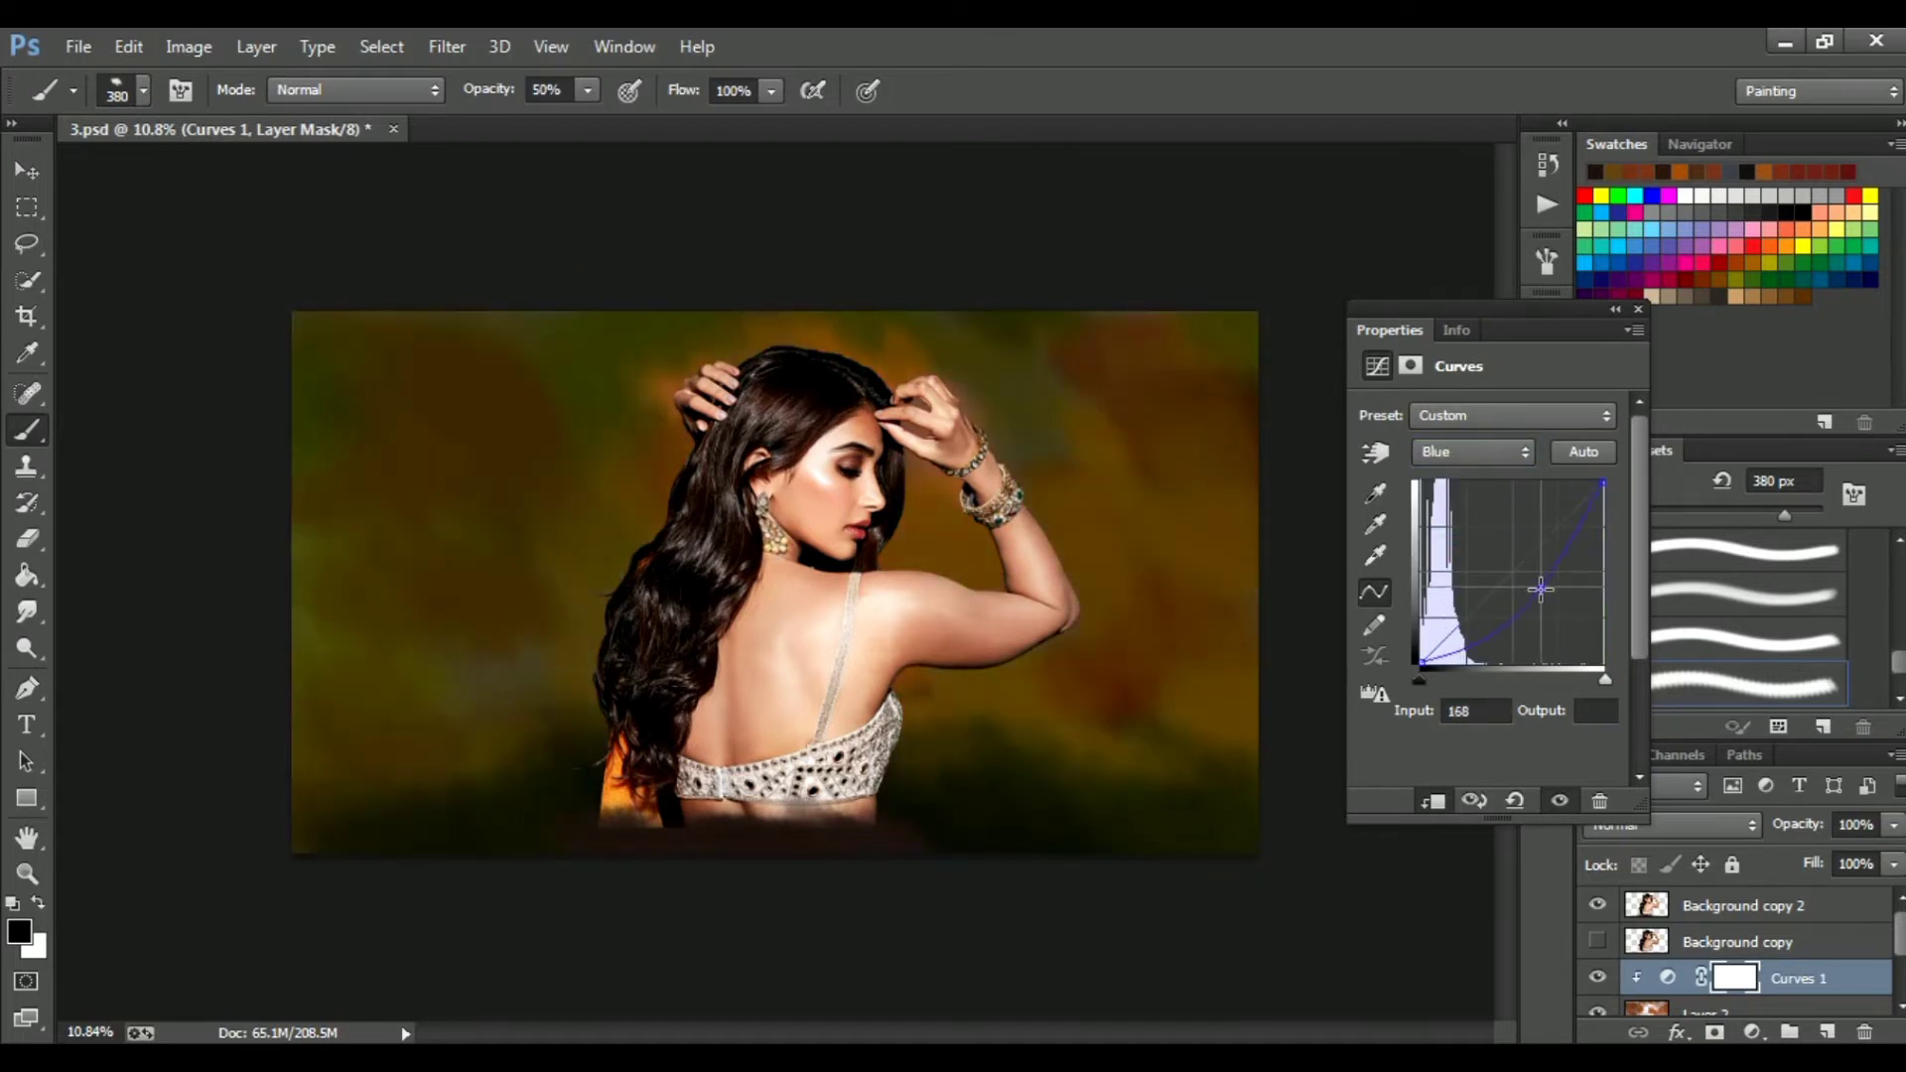
{"action": "left_click", "coordinate": [1615, 309]}
Add a Vibrance adjustment clipped to Layer 2 with Saturation set to +16.
{"action": "key", "text": "alt+bracketleft"}
{"action": "left_click", "coordinate": [1754, 1033]}
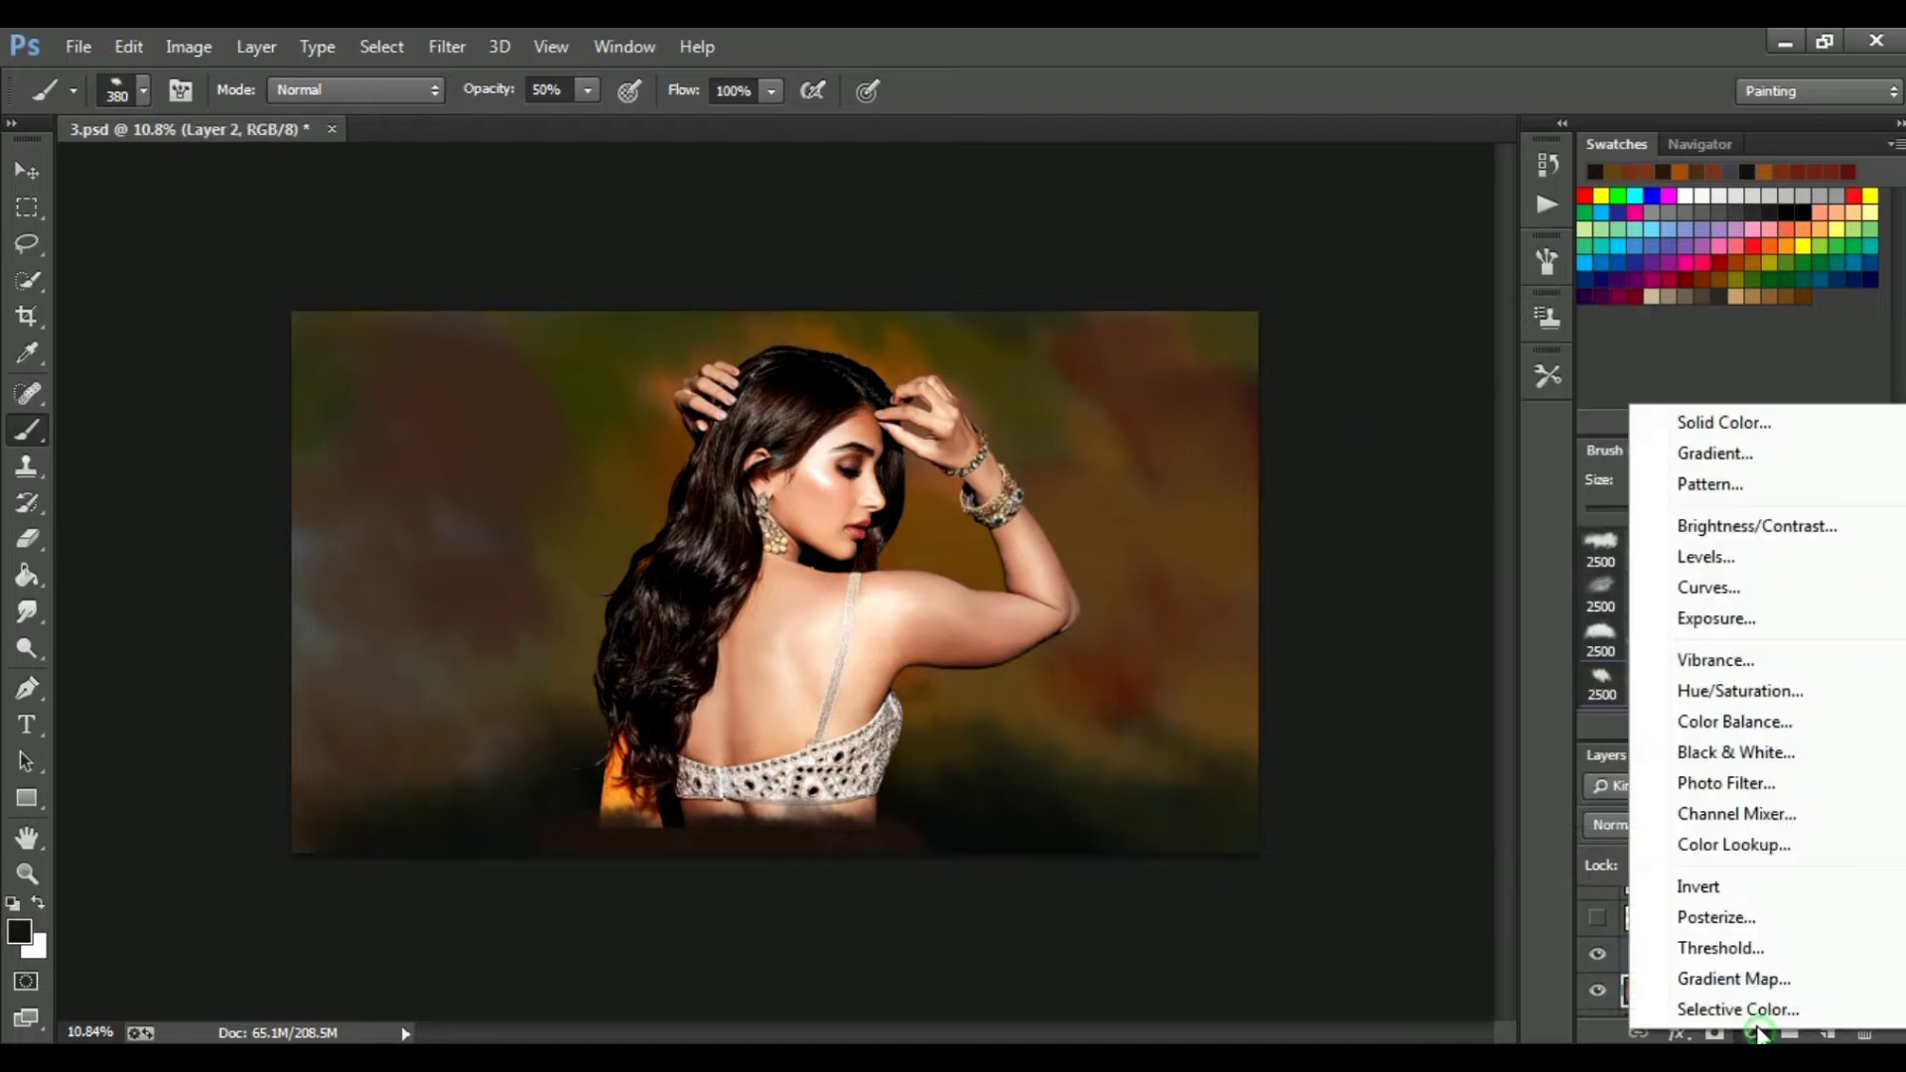
{"action": "left_click", "coordinate": [1710, 660]}
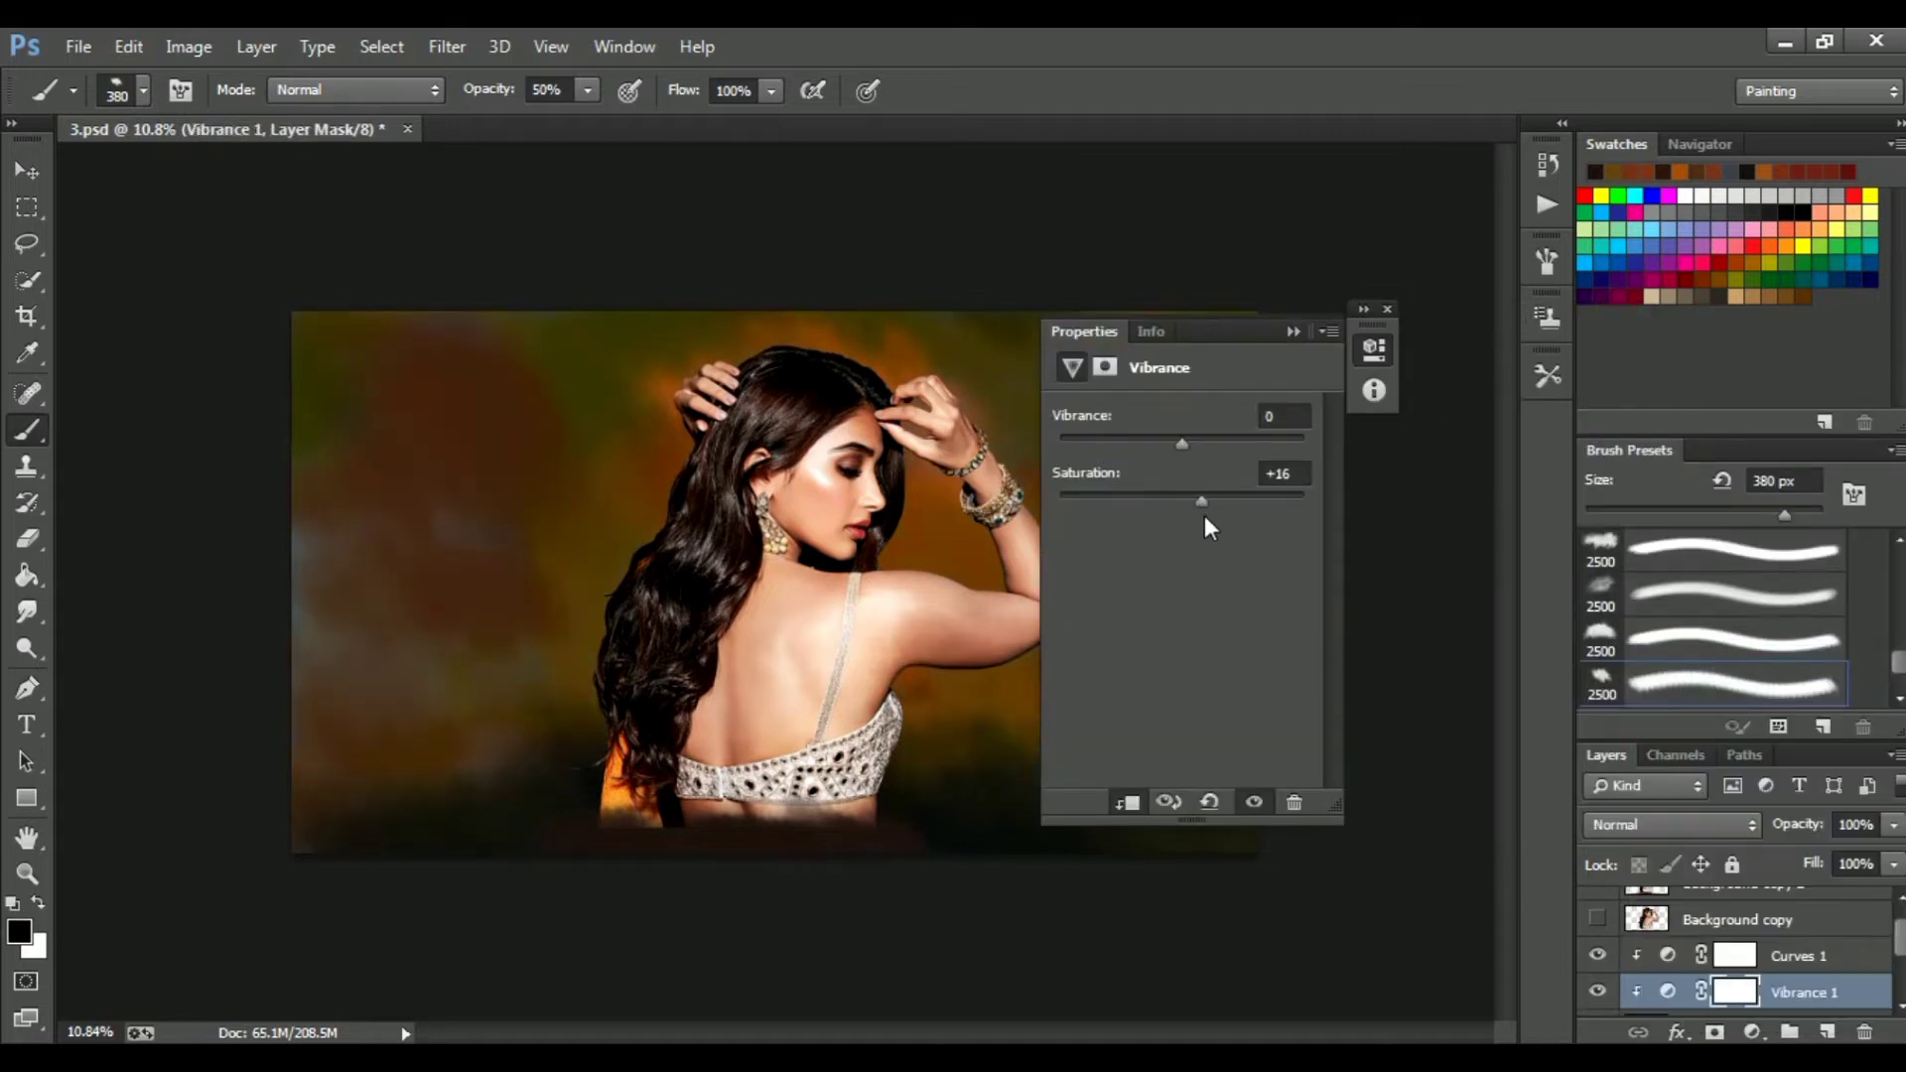
{"action": "left_click_drag", "start_coordinate": [1211, 494], "coordinate": [1201, 494]}
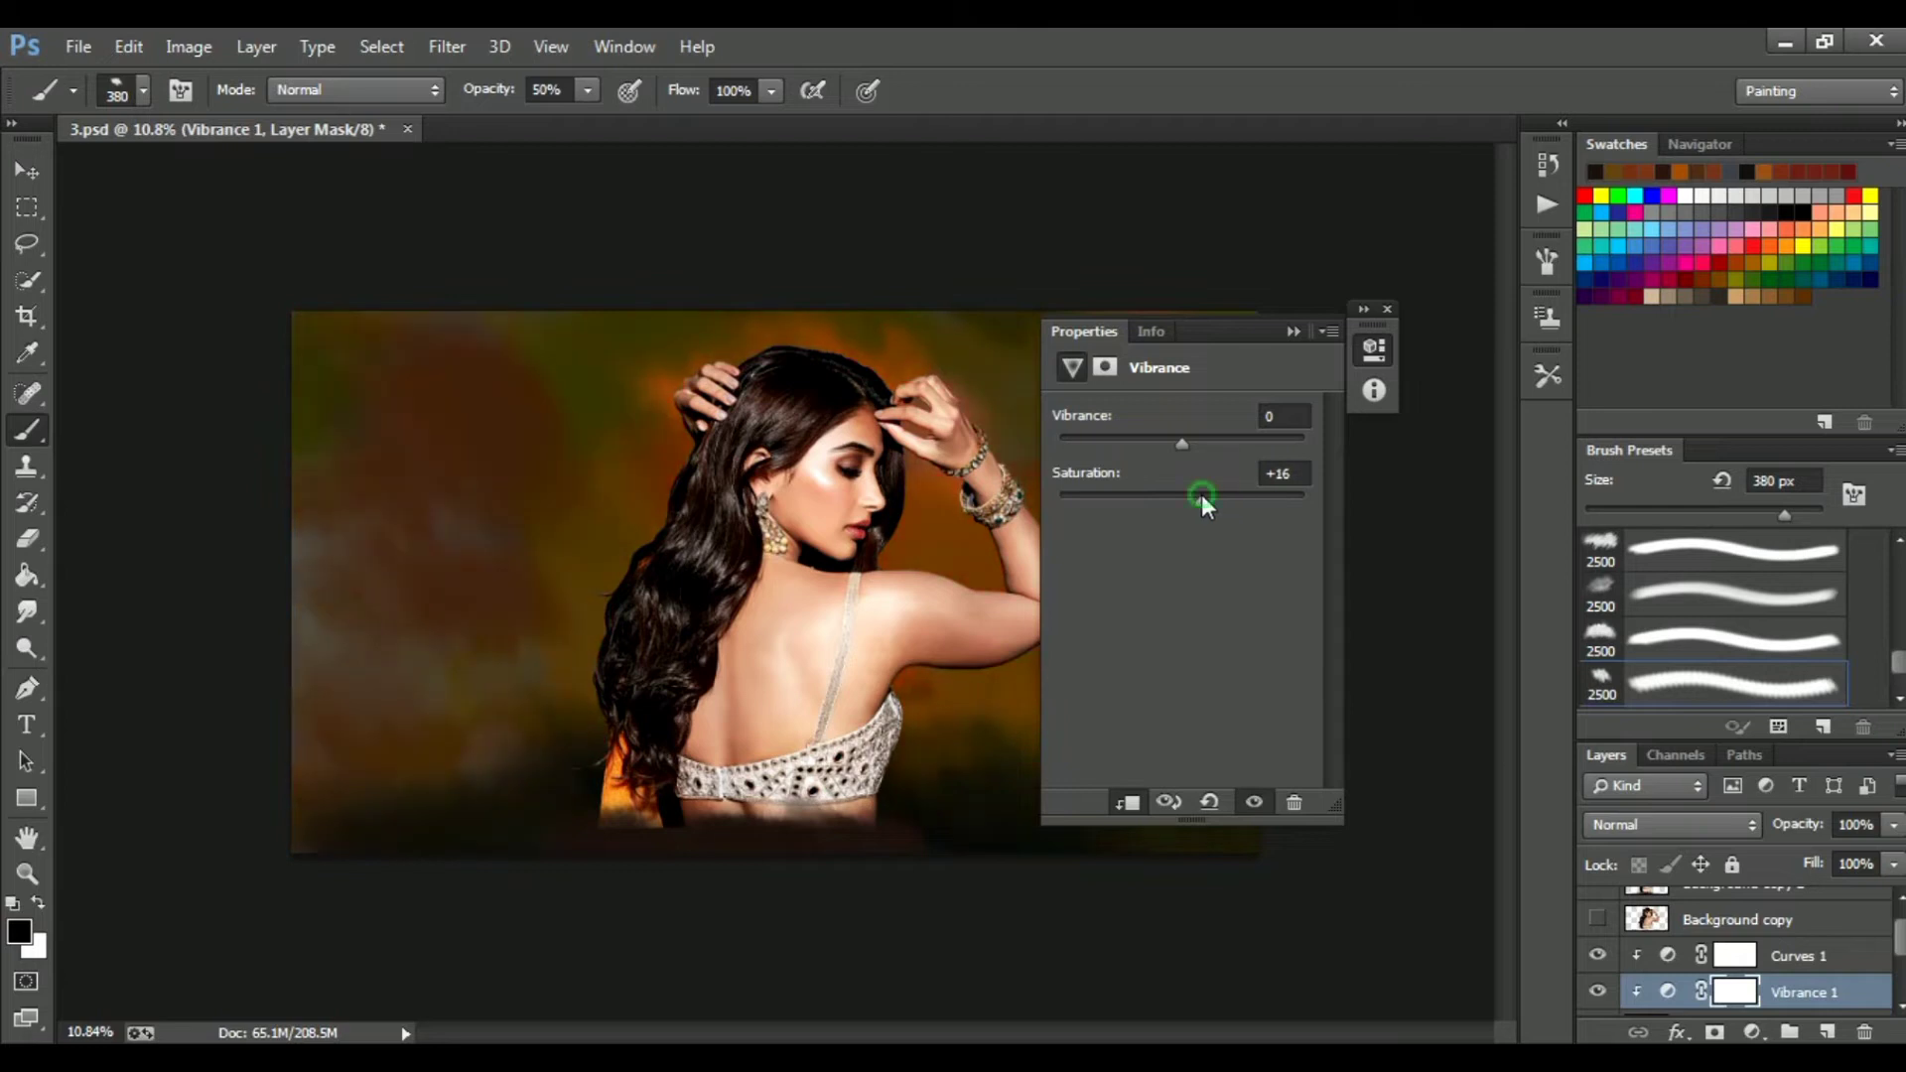
{"action": "left_click", "coordinate": [1293, 330]}
Add a Hue/Saturation adjustment clipped to Layer 2 with Hue +1 and Saturation +7.
{"action": "key", "text": "alt+bracketleft"}
{"action": "left_click", "coordinate": [1753, 1034]}
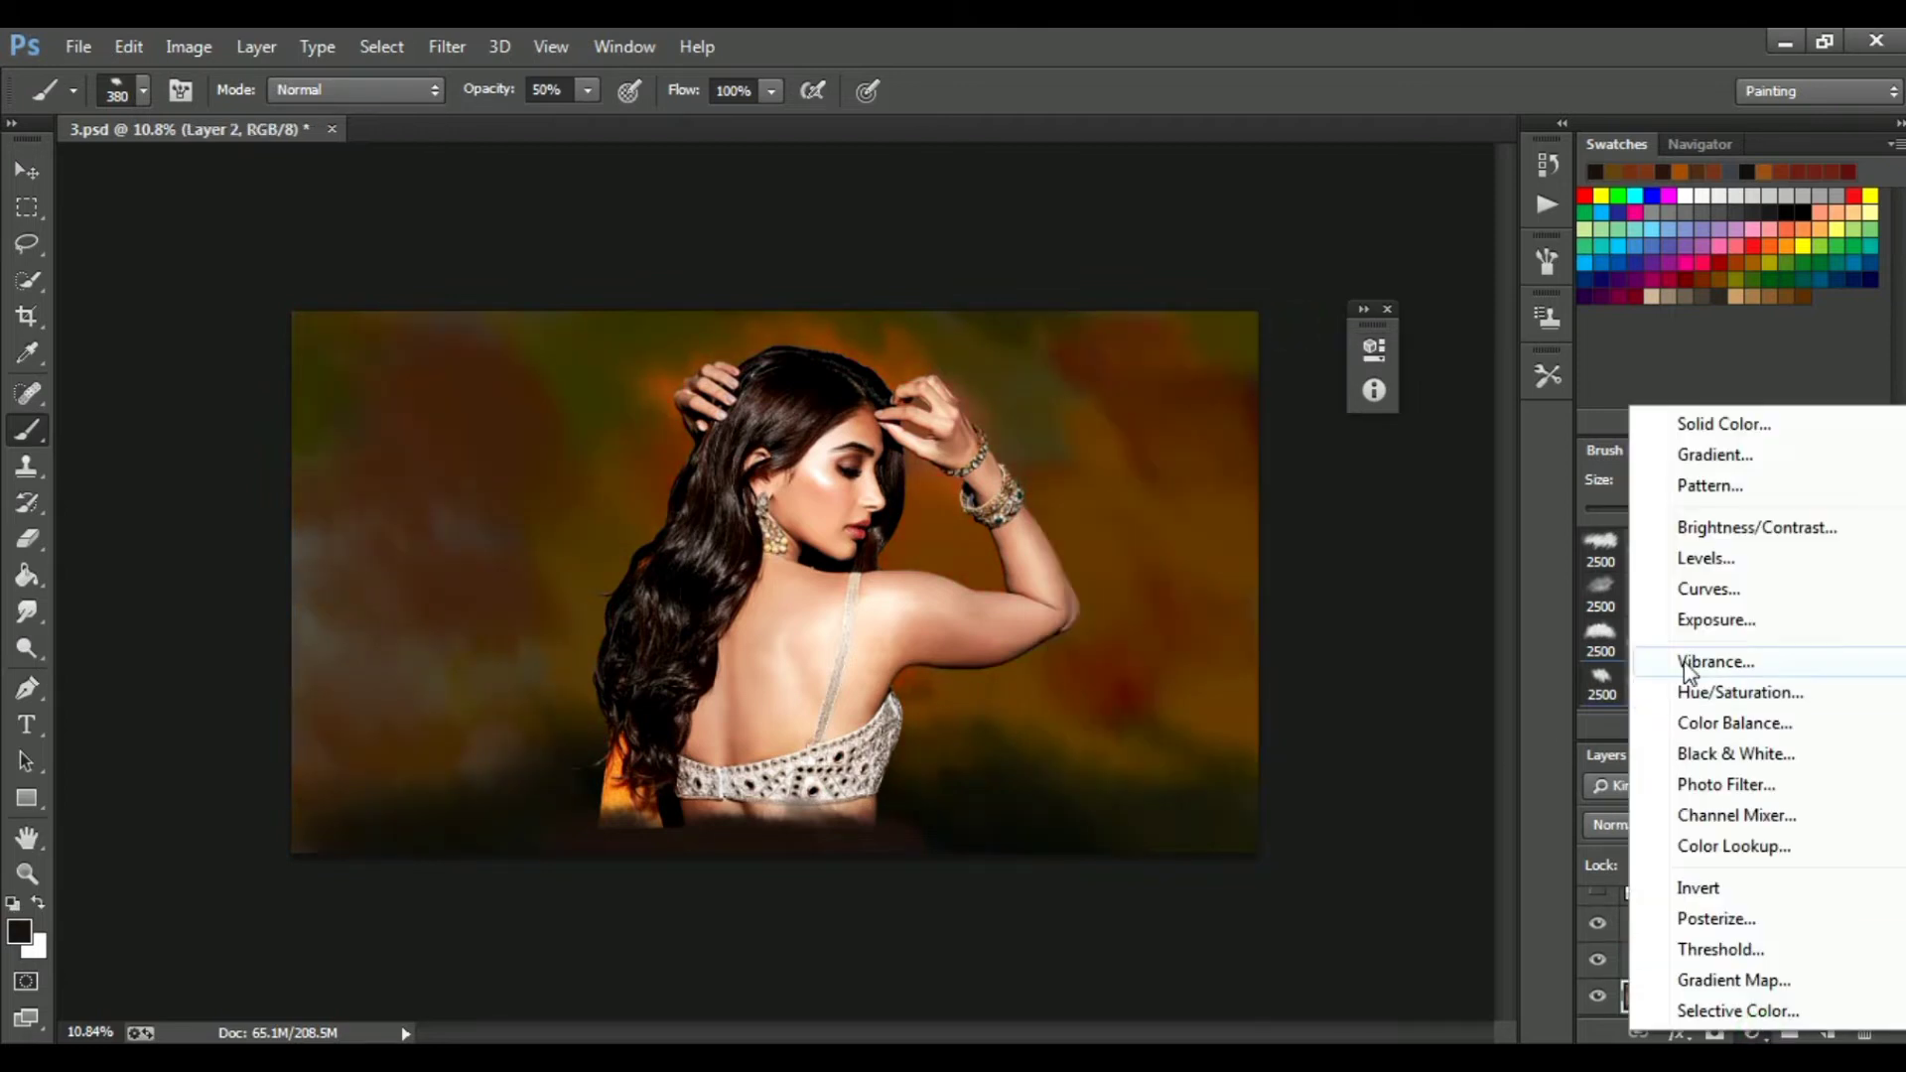
{"action": "left_click", "coordinate": [1710, 689]}
{"action": "mouse_move", "coordinate": [1182, 572]}
{"action": "left_mouse_down"}
{"action": "mouse_move", "coordinate": [1157, 578]}
{"action": "mouse_move", "coordinate": [1183, 580]}
{"action": "mouse_move", "coordinate": [1172, 520]}
{"action": "mouse_move", "coordinate": [1199, 519]}
{"action": "mouse_move", "coordinate": [1164, 516]}
{"action": "mouse_move", "coordinate": [1183, 516]}
{"action": "mouse_move", "coordinate": [1207, 576]}
{"action": "mouse_move", "coordinate": [1190, 570]}
{"action": "left_mouse_up"}
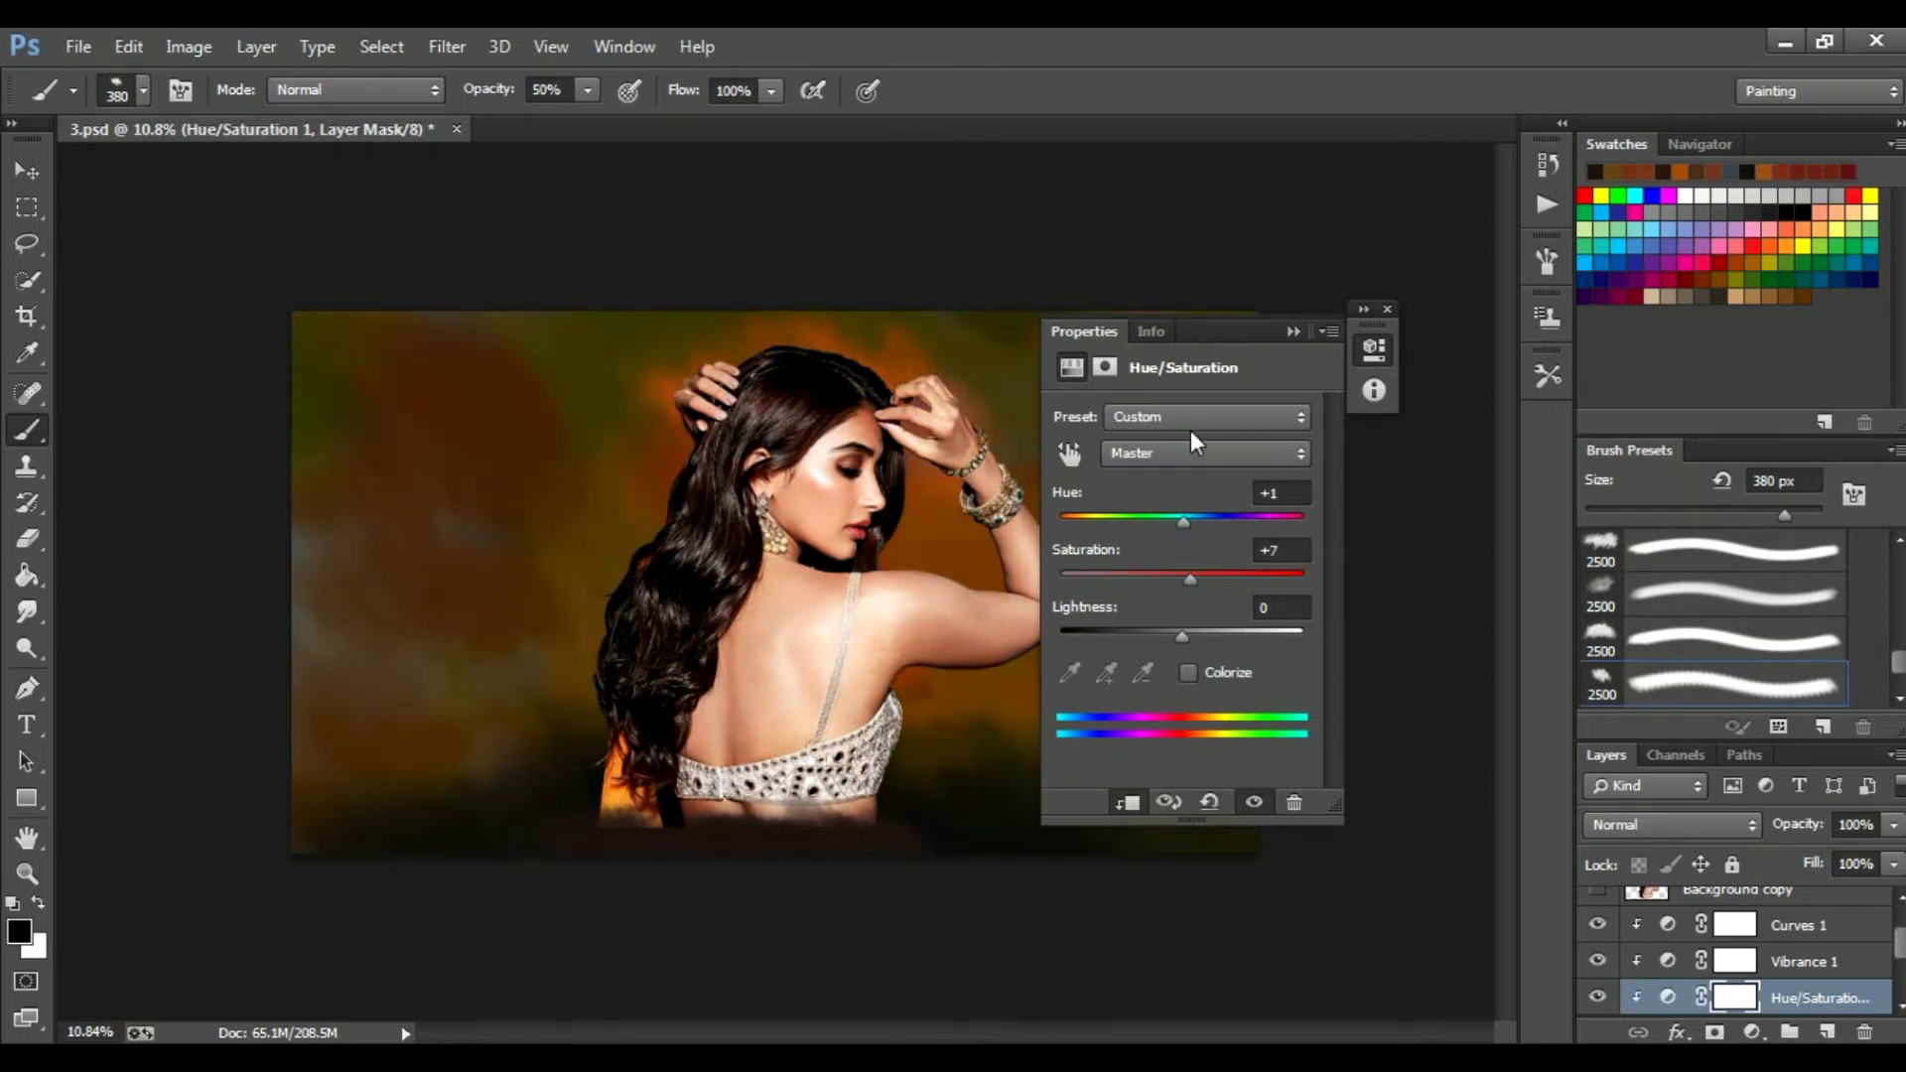
{"action": "left_click", "coordinate": [1386, 310]}
Add a Color Balance adjustment clipped to Layer 2, setting the midtones to +23 toward red and +38 toward blue.
{"action": "scroll", "coordinate": [1821, 987], "scroll_direction": "down", "scroll_amount": 1}
{"action": "left_click", "coordinate": [1821, 983]}
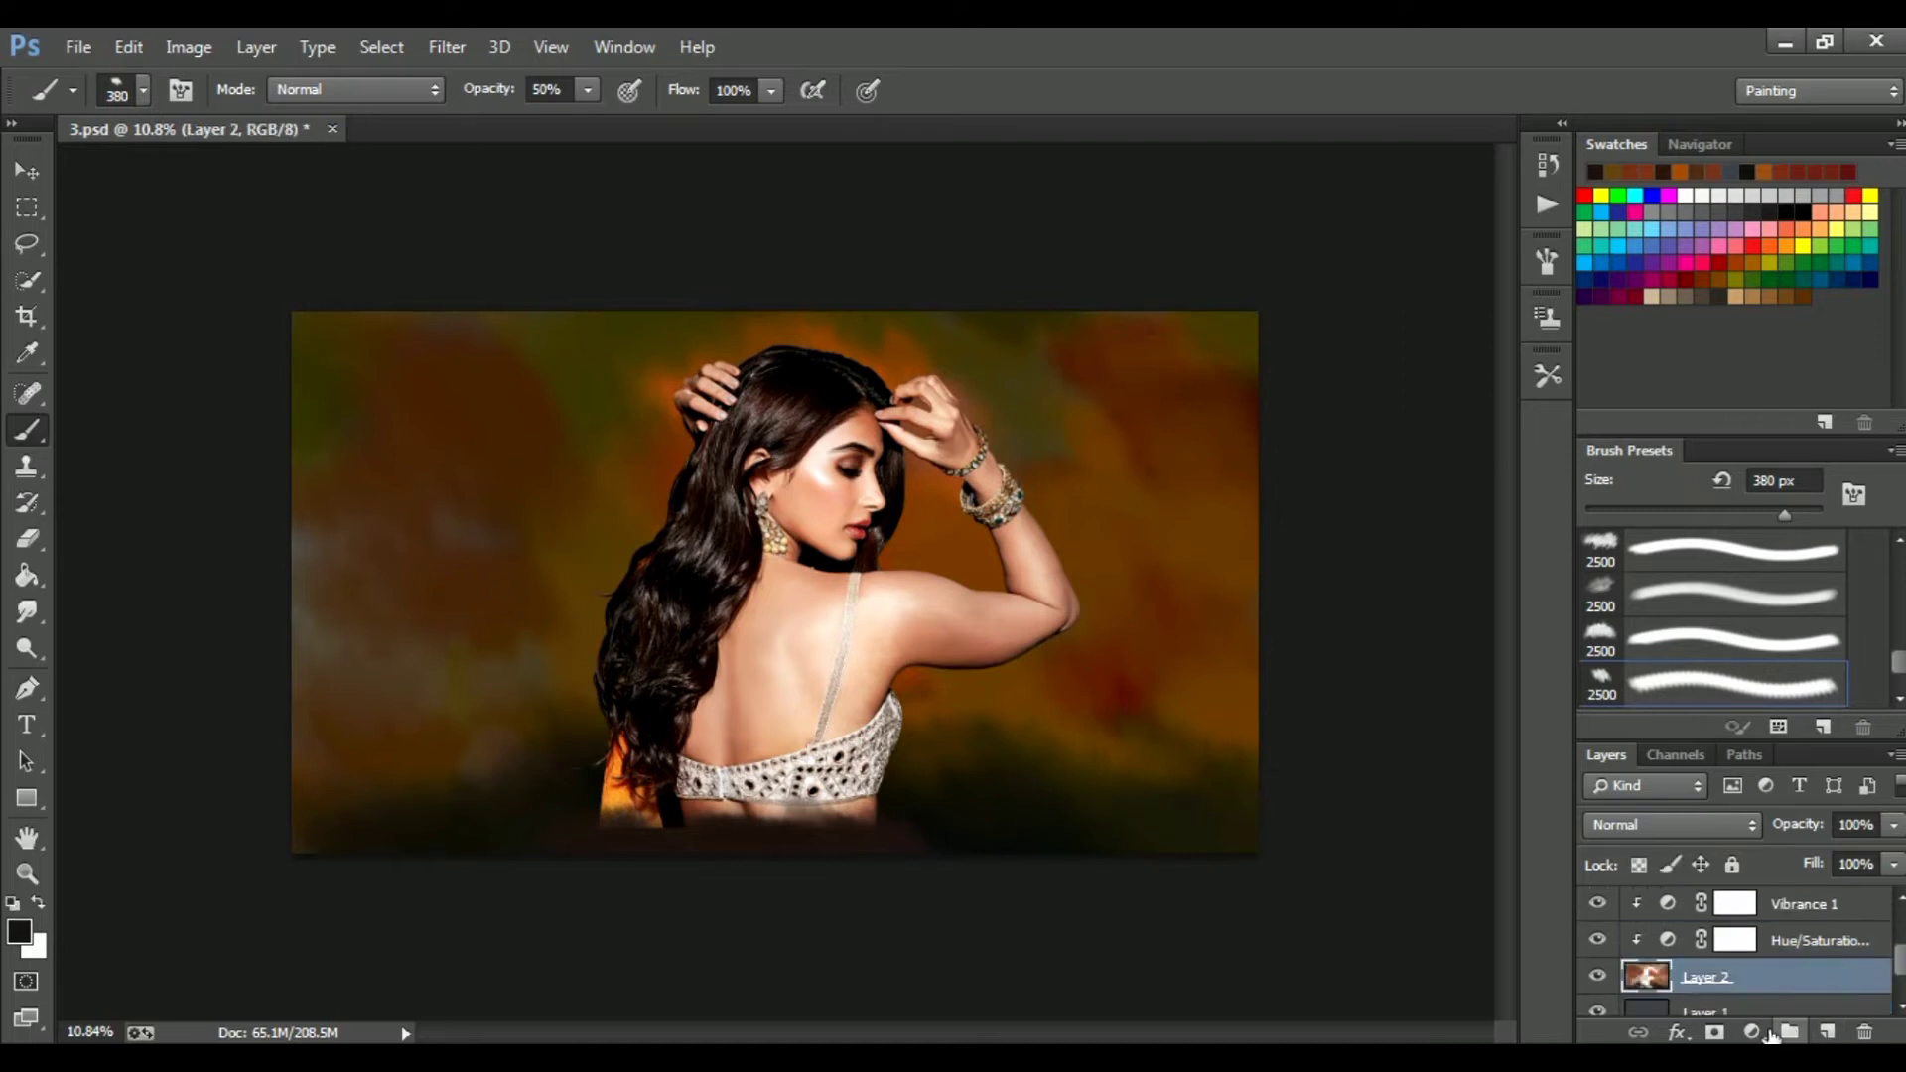
{"action": "left_click", "coordinate": [1753, 1033]}
{"action": "left_click", "coordinate": [1730, 720]}
{"action": "left_click_drag", "start_coordinate": [1163, 527], "coordinate": [1165, 481]}
{"action": "mouse_move", "coordinate": [1158, 581]}
{"action": "left_mouse_down"}
{"action": "mouse_move", "coordinate": [1128, 574]}
{"action": "mouse_move", "coordinate": [1177, 575]}
{"action": "left_mouse_up"}
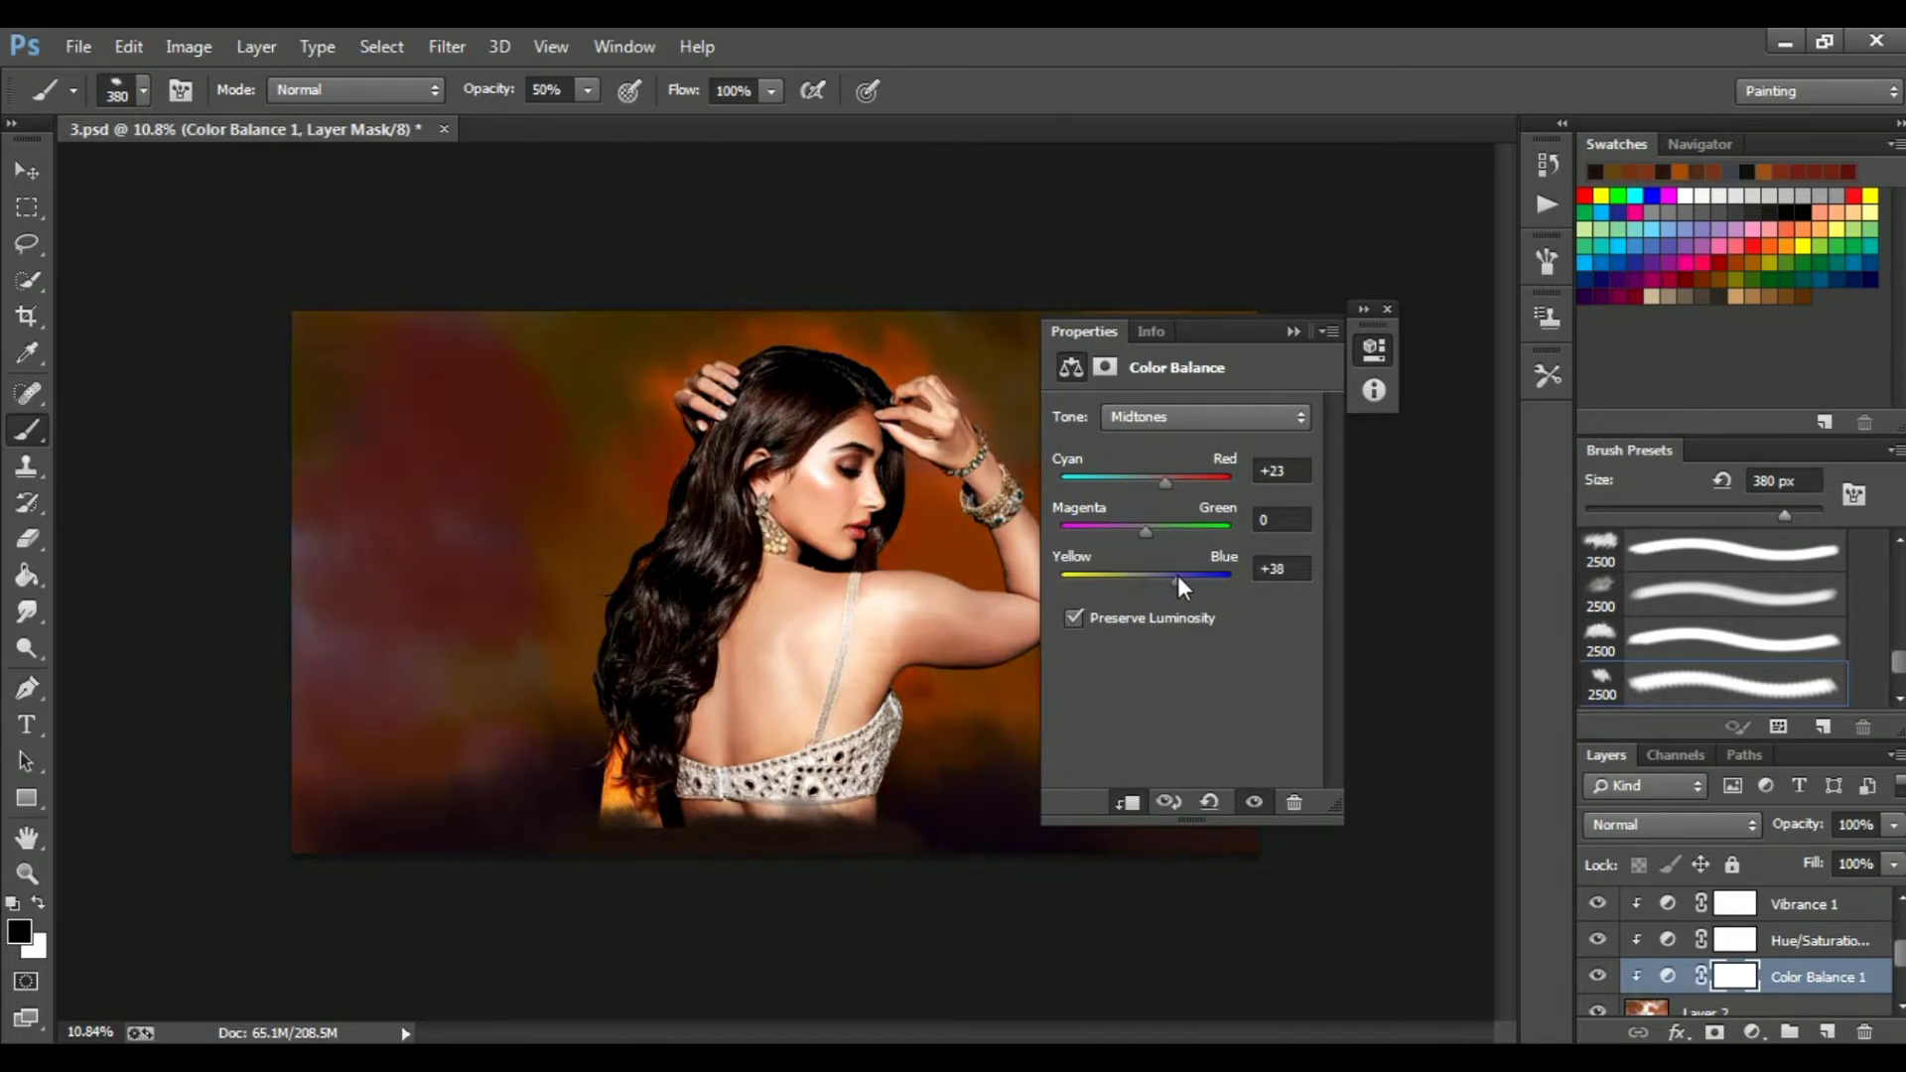
{"action": "left_click", "coordinate": [1062, 492]}
Sharpen the painted backdrop on Layer 2 with Unsharp Mask at 159% amount and 10.7 pixels radius.
{"action": "left_click", "coordinate": [79, 46]}
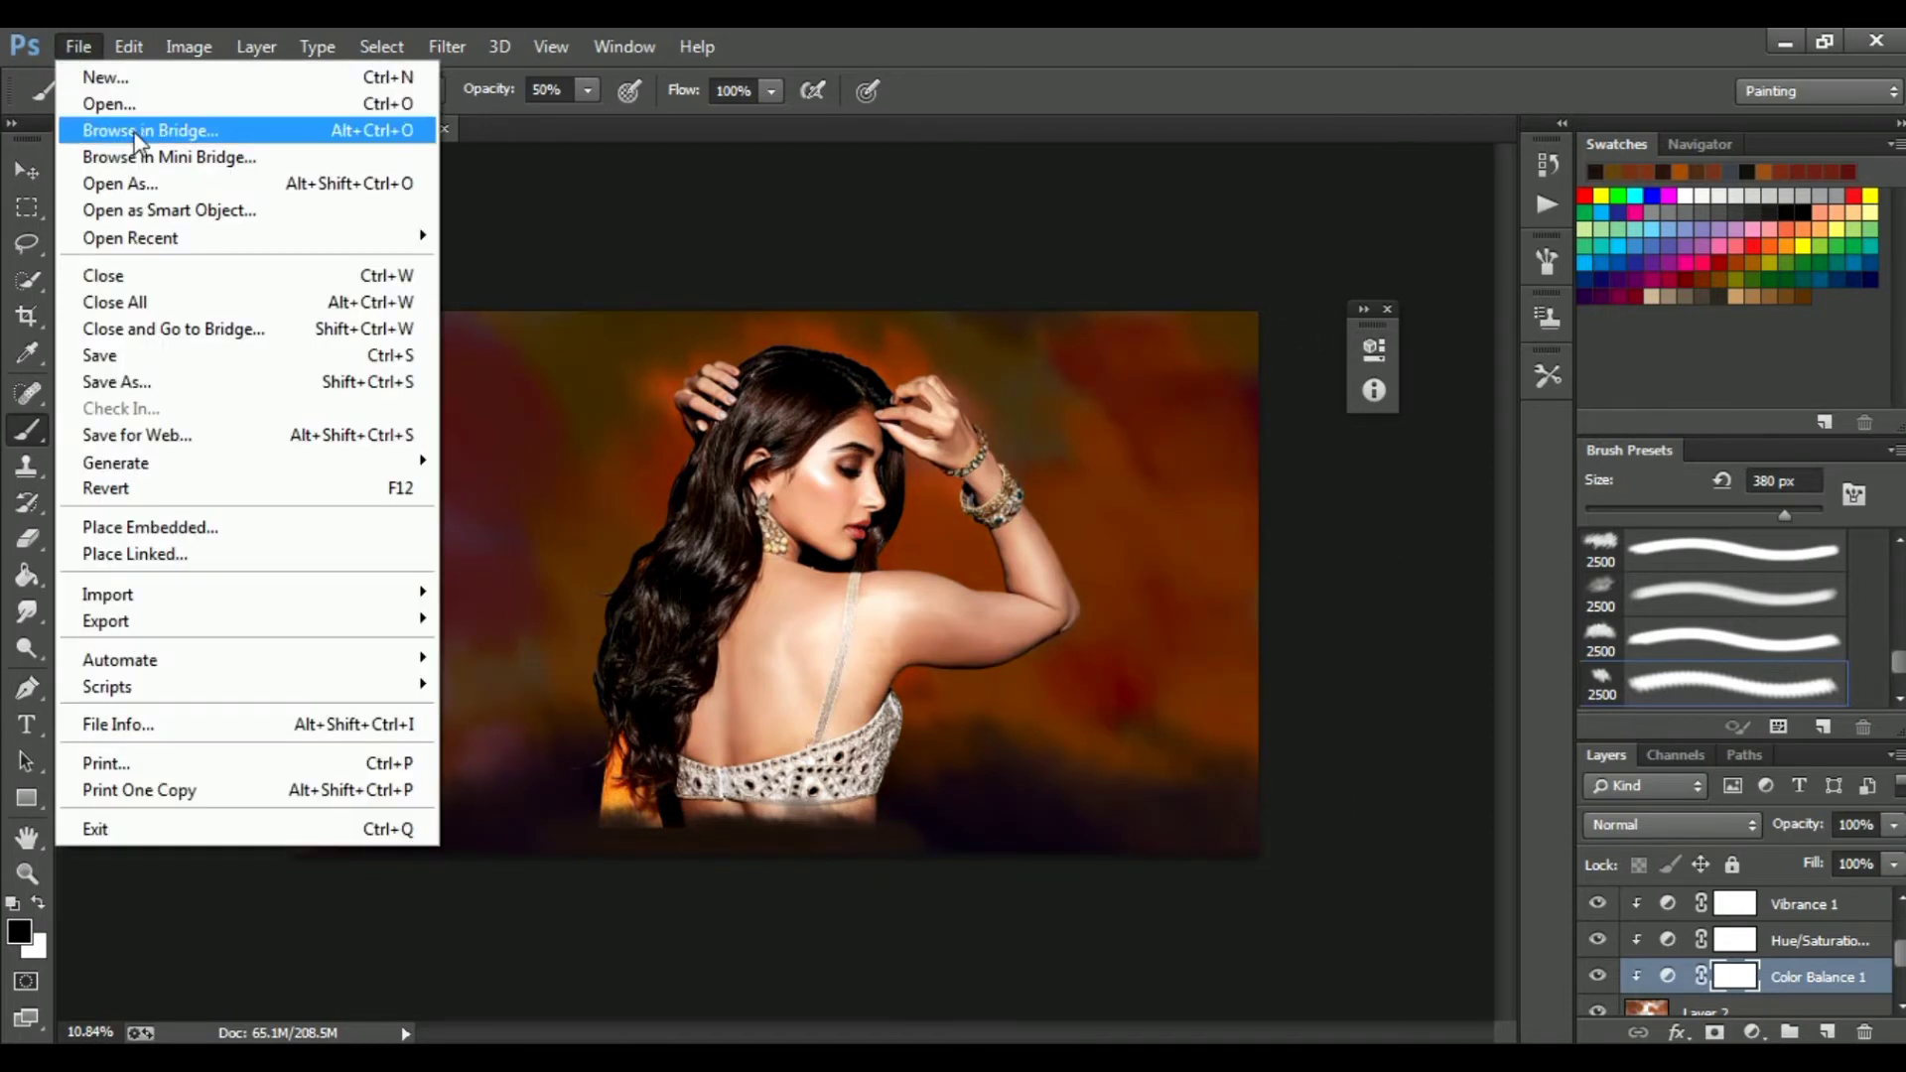
{"action": "left_click", "coordinate": [1807, 1005]}
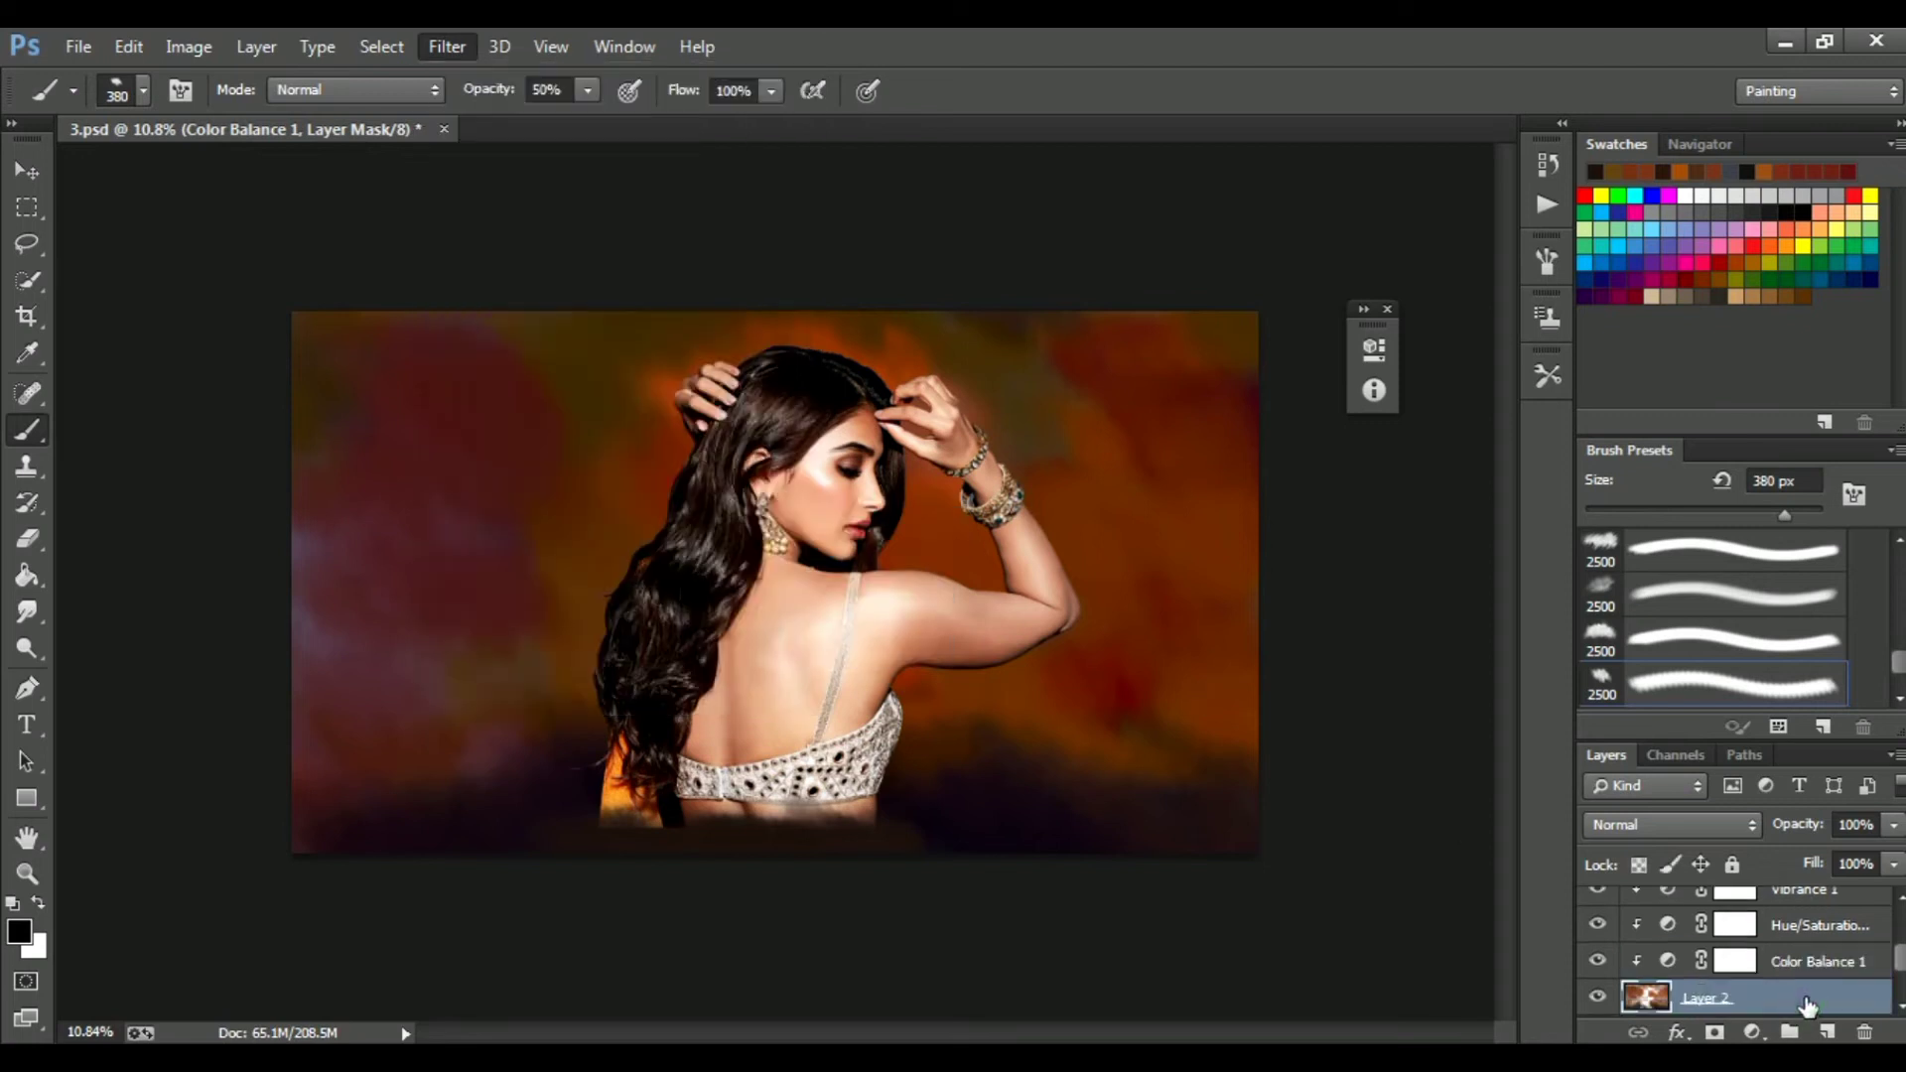
{"action": "double_click", "coordinate": [1807, 1004]}
{"action": "left_click", "coordinate": [1737, 281]}
{"action": "left_click", "coordinate": [447, 46]}
{"action": "mouse_move", "coordinate": [695, 462]}
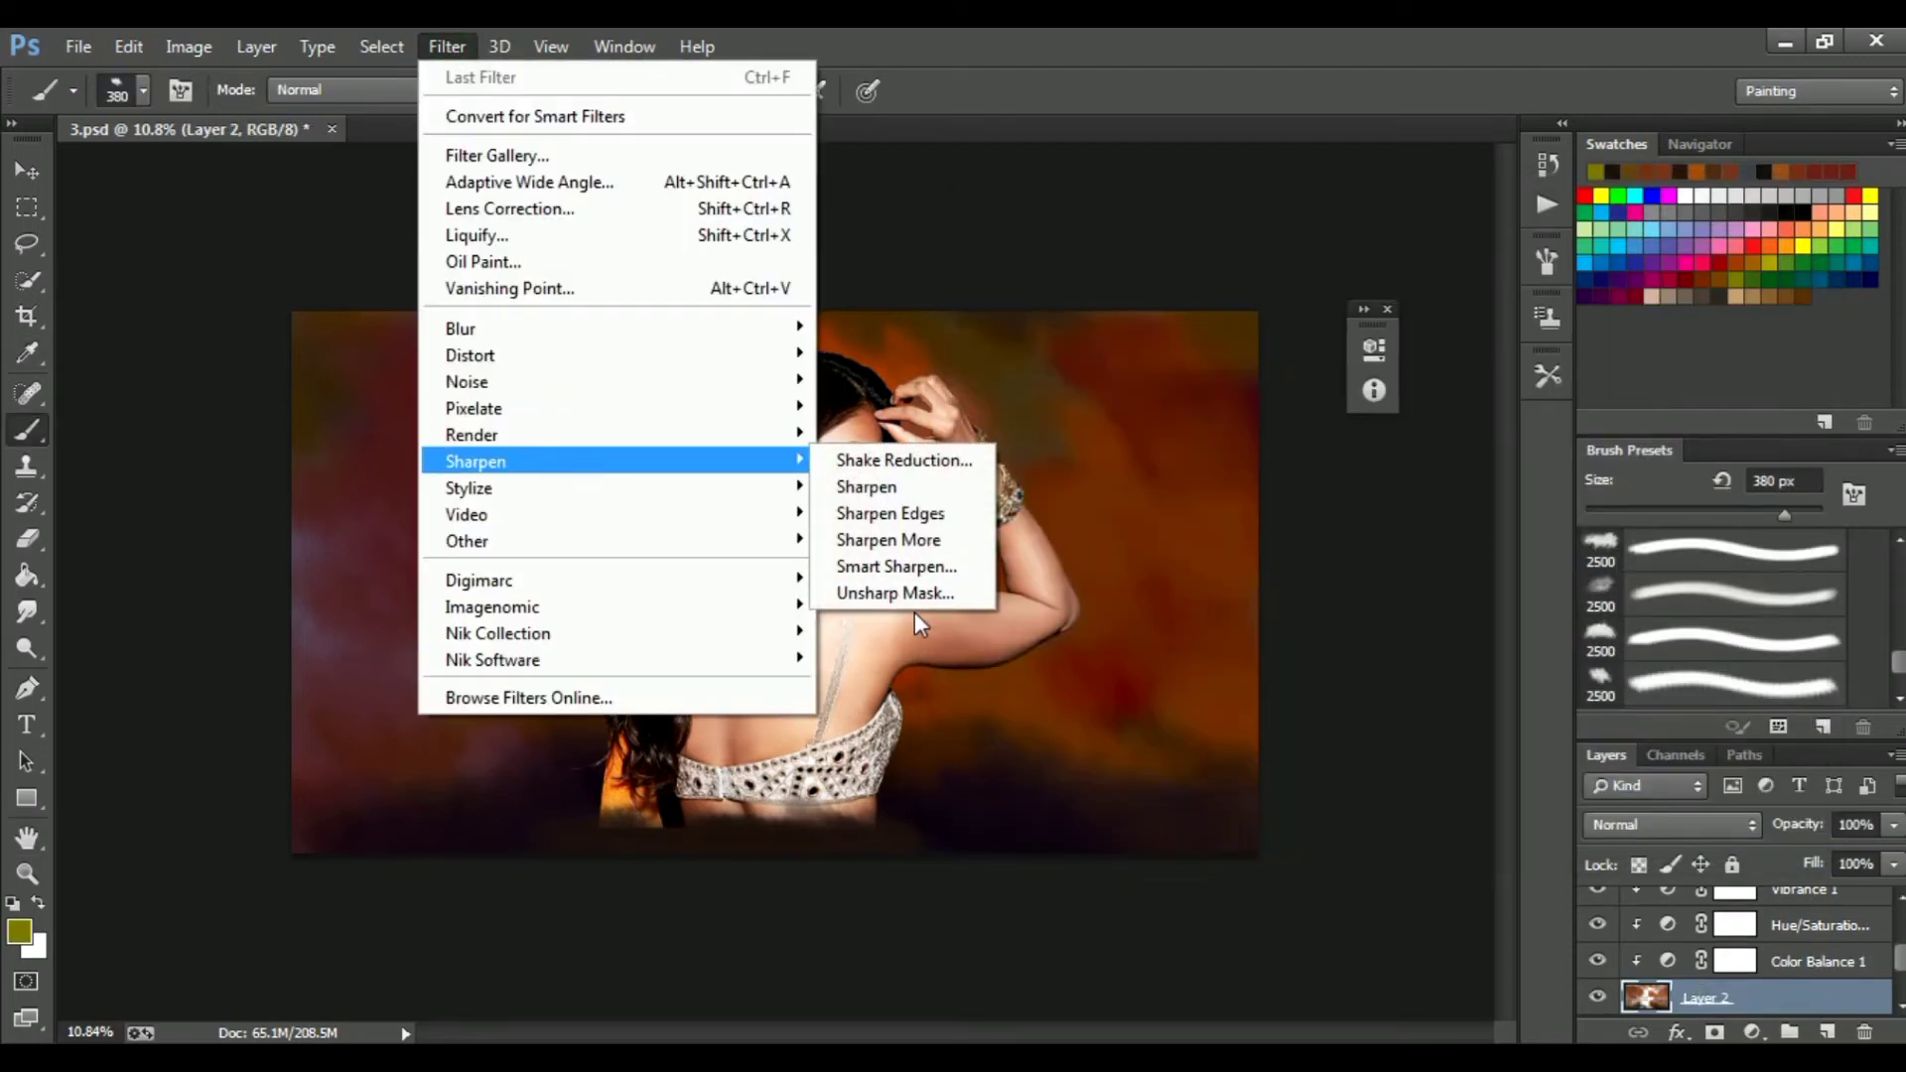
{"action": "left_click", "coordinate": [897, 594]}
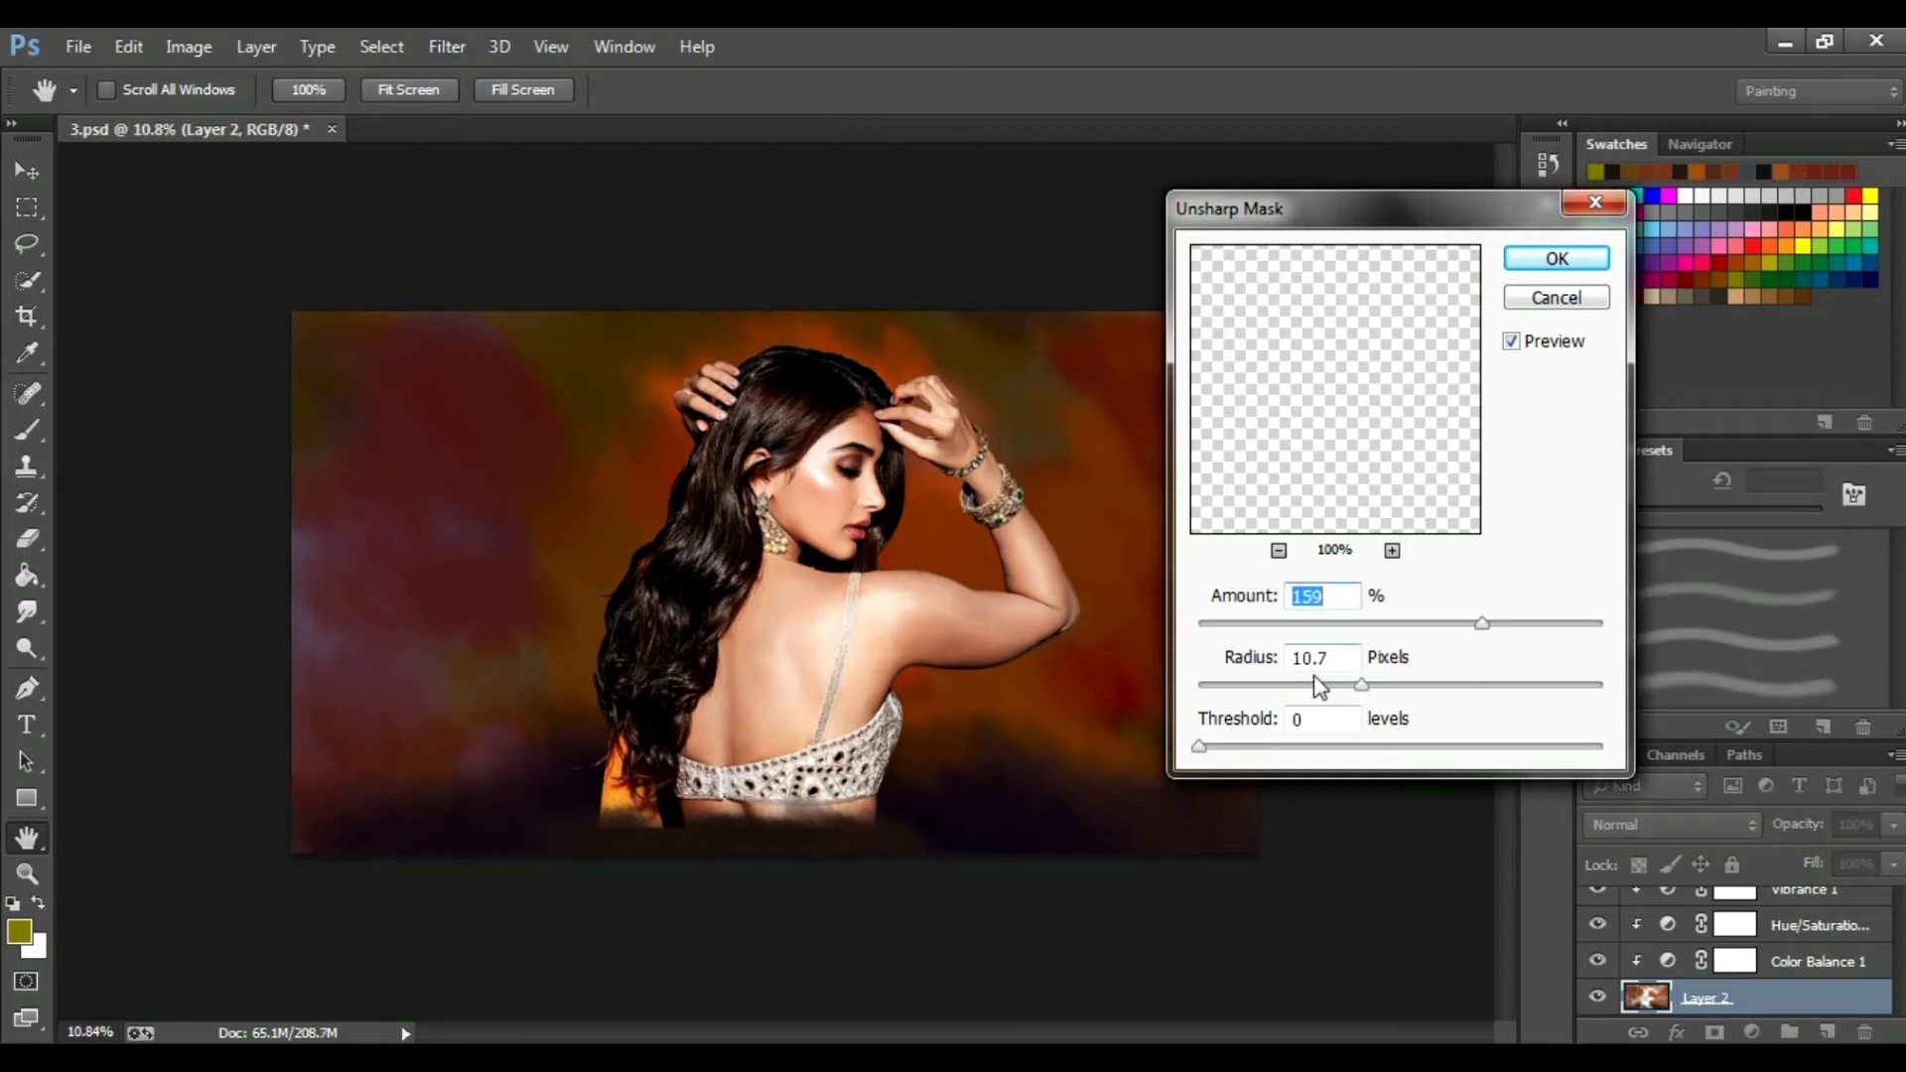
{"action": "left_click", "coordinate": [1557, 259]}
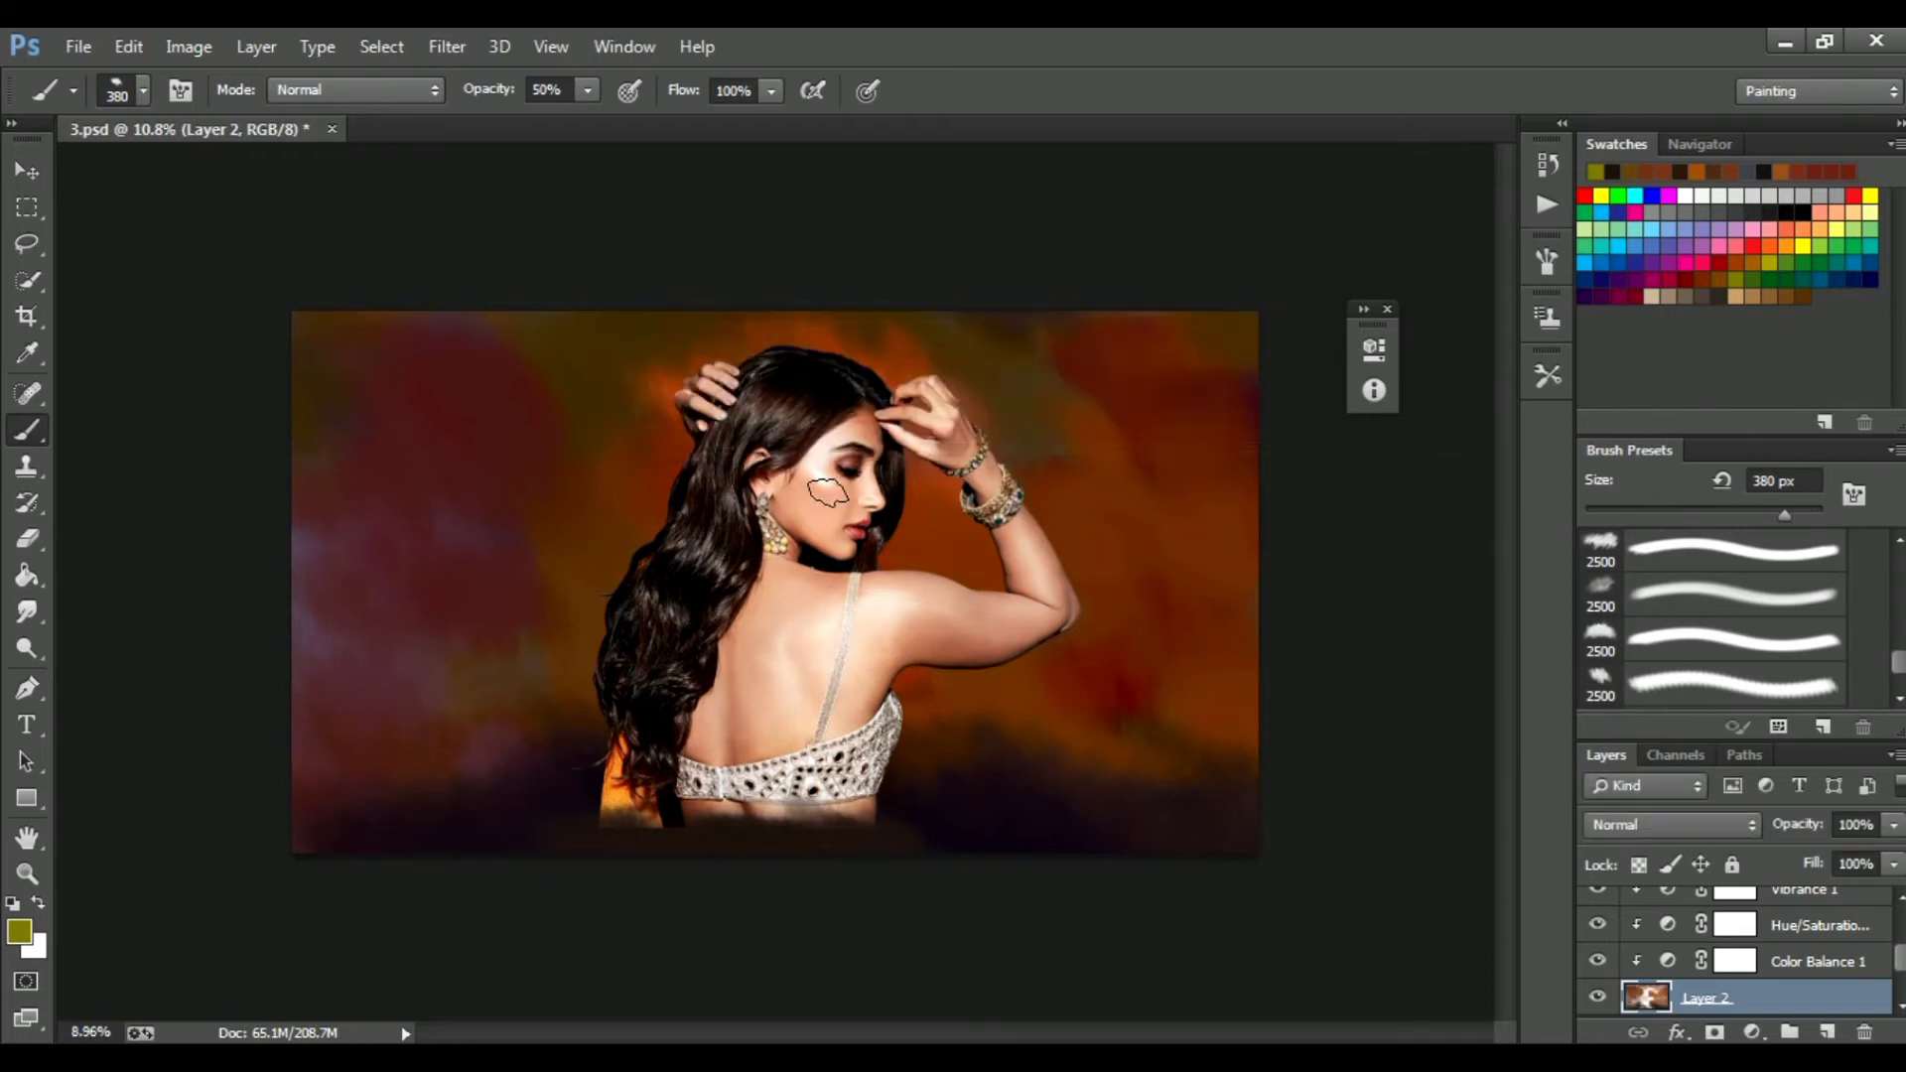
{"action": "scroll", "coordinate": [829, 492], "scroll_direction": "up", "scroll_amount": 3}
{"action": "scroll", "coordinate": [829, 491], "scroll_direction": "up", "scroll_amount": 1}
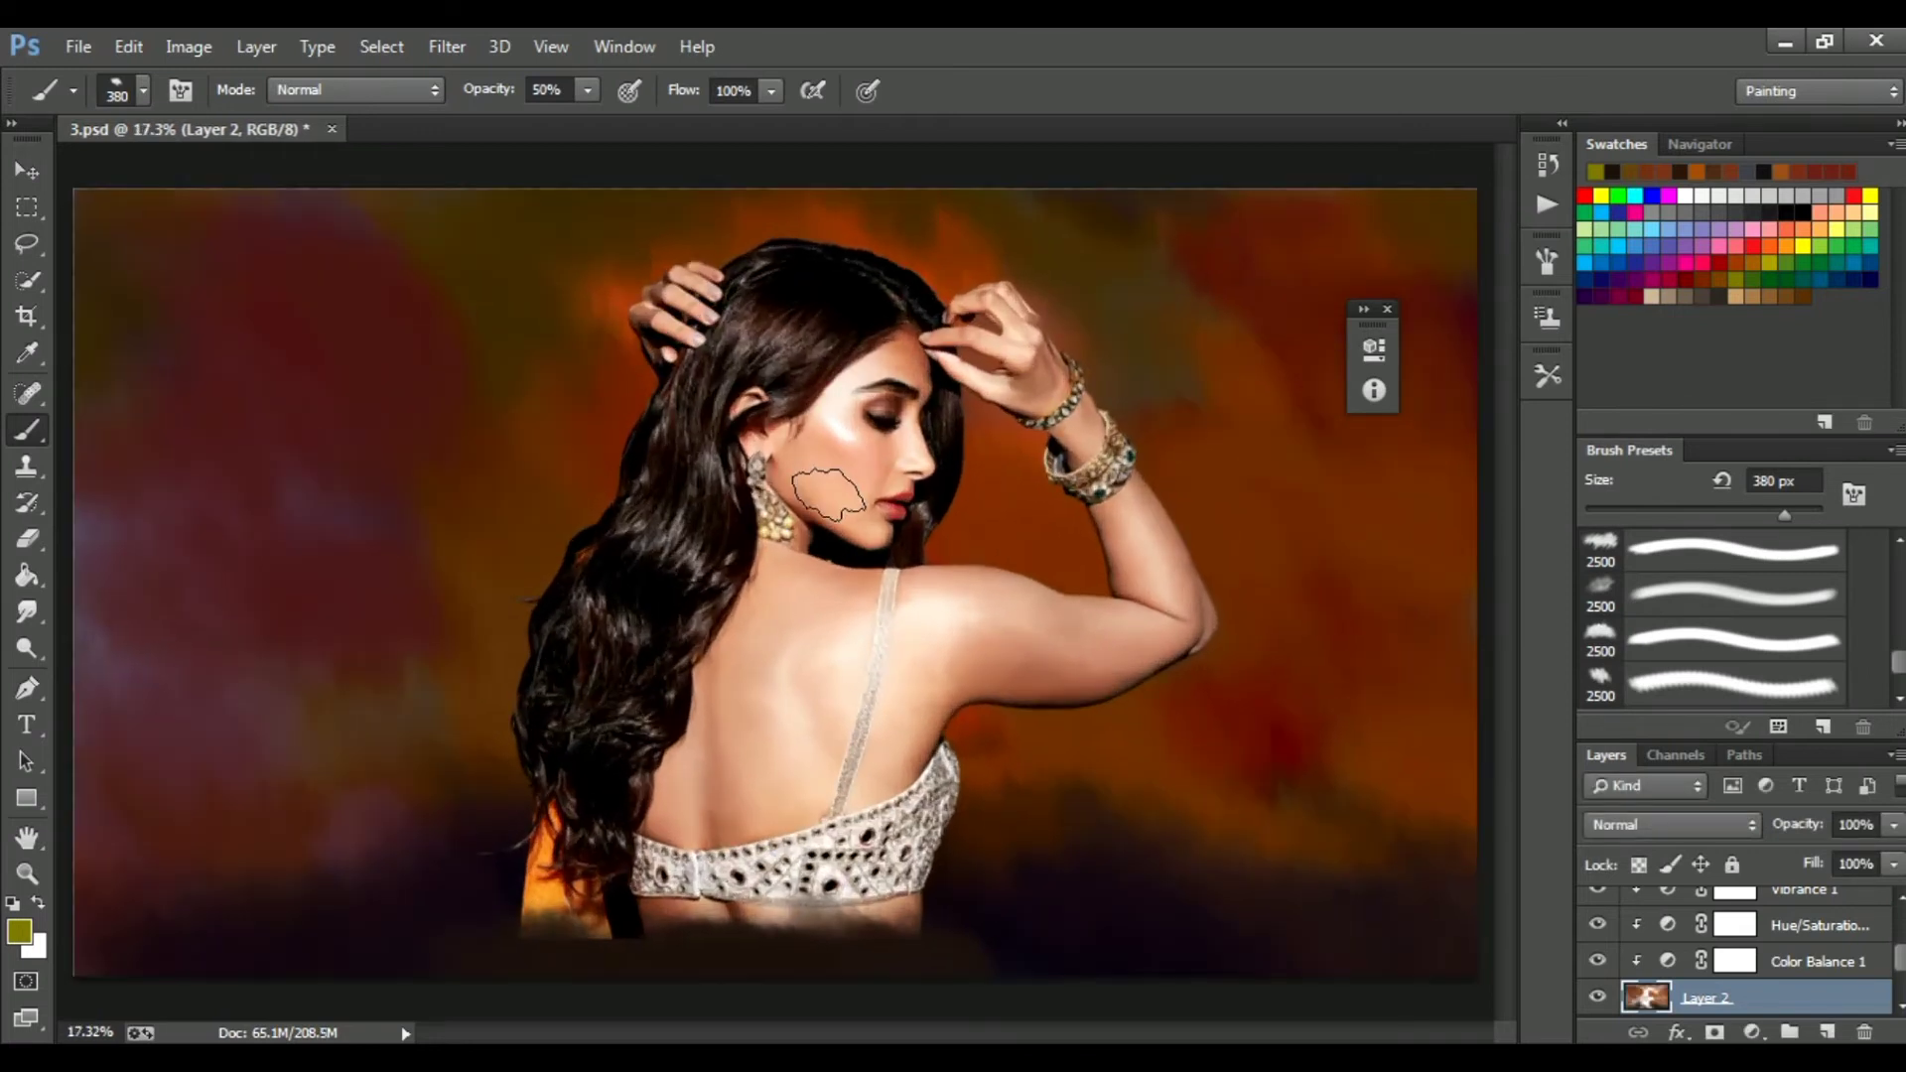
{"action": "scroll", "coordinate": [829, 491], "scroll_direction": "down", "scroll_amount": 2}
{"action": "scroll", "coordinate": [975, 442], "scroll_direction": "up", "scroll_amount": 2}
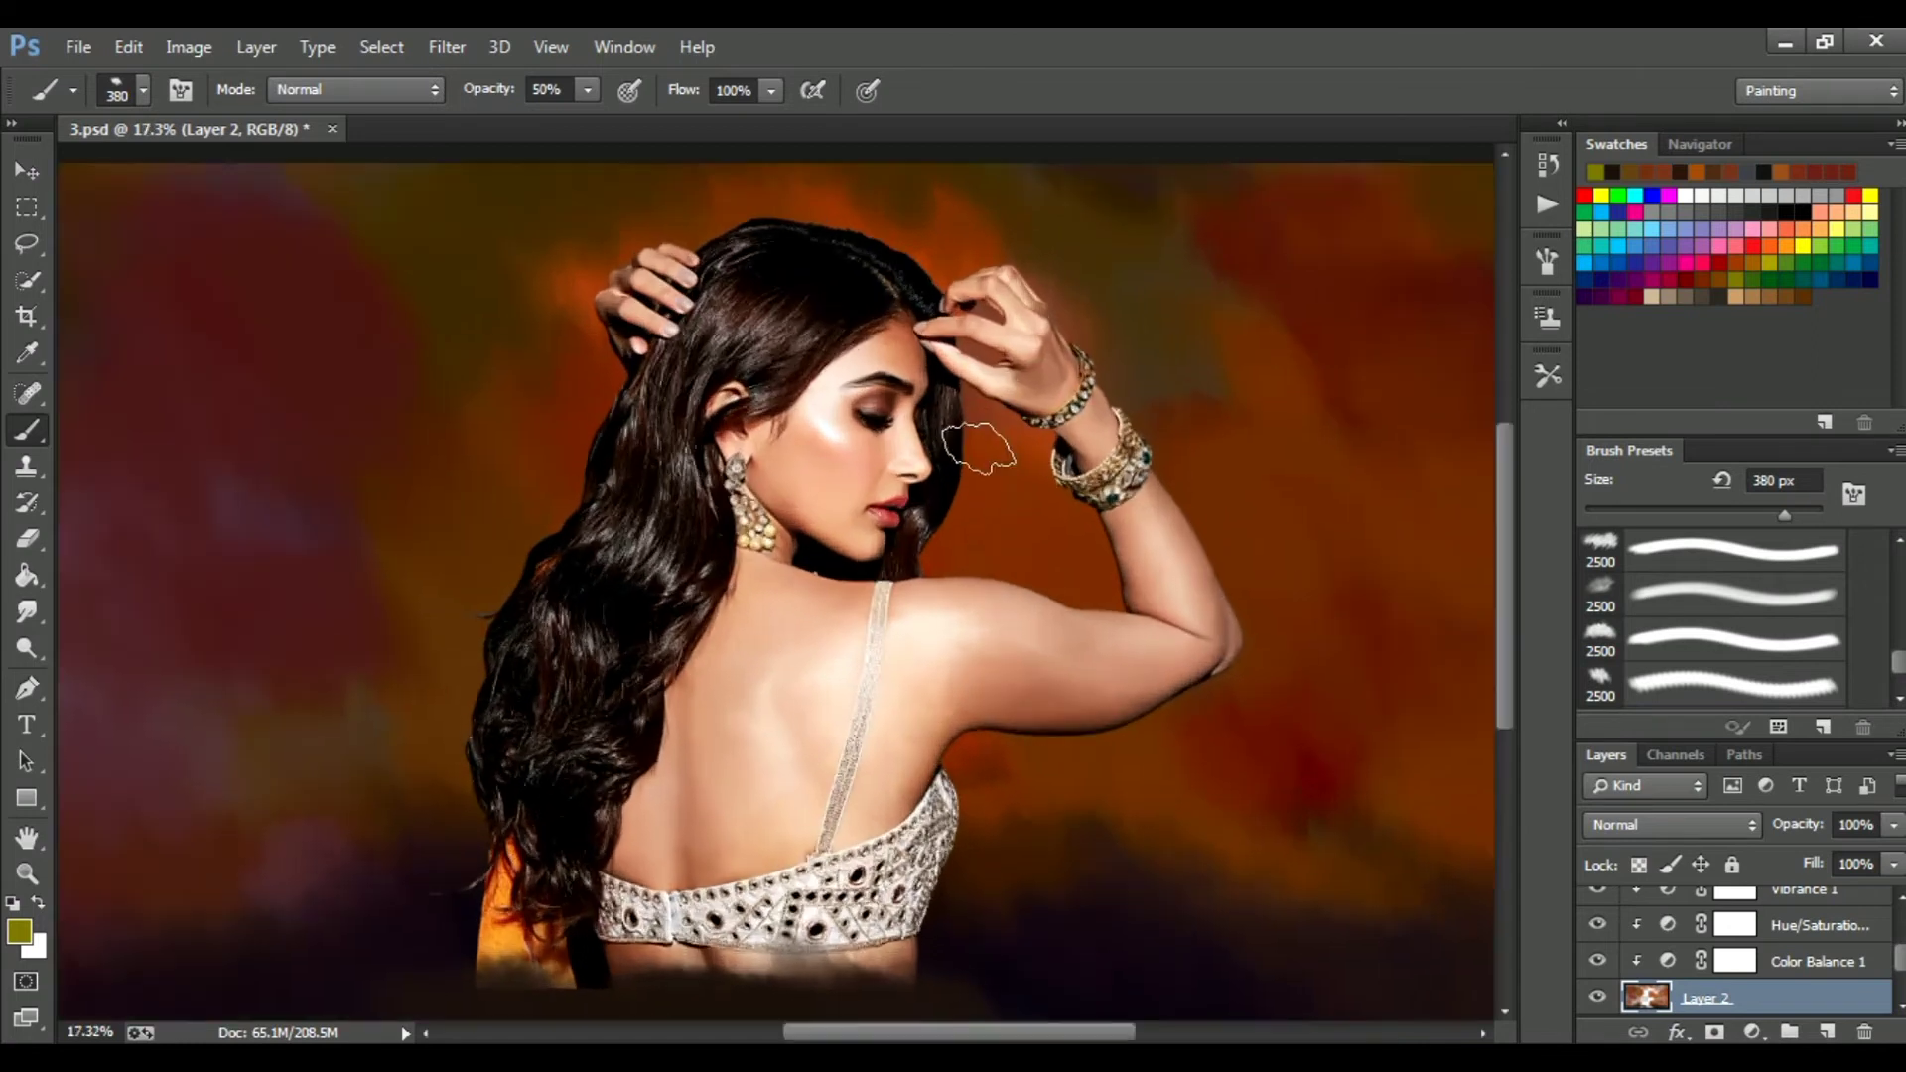
{"action": "scroll", "coordinate": [979, 447], "scroll_direction": "down", "scroll_amount": 1}
Merge Layer 2 with its Curves, Vibrance, Hue/Saturation and Color Balance adjustments into one layer.
{"action": "scroll", "coordinate": [1816, 950], "scroll_direction": "up", "scroll_amount": 3}
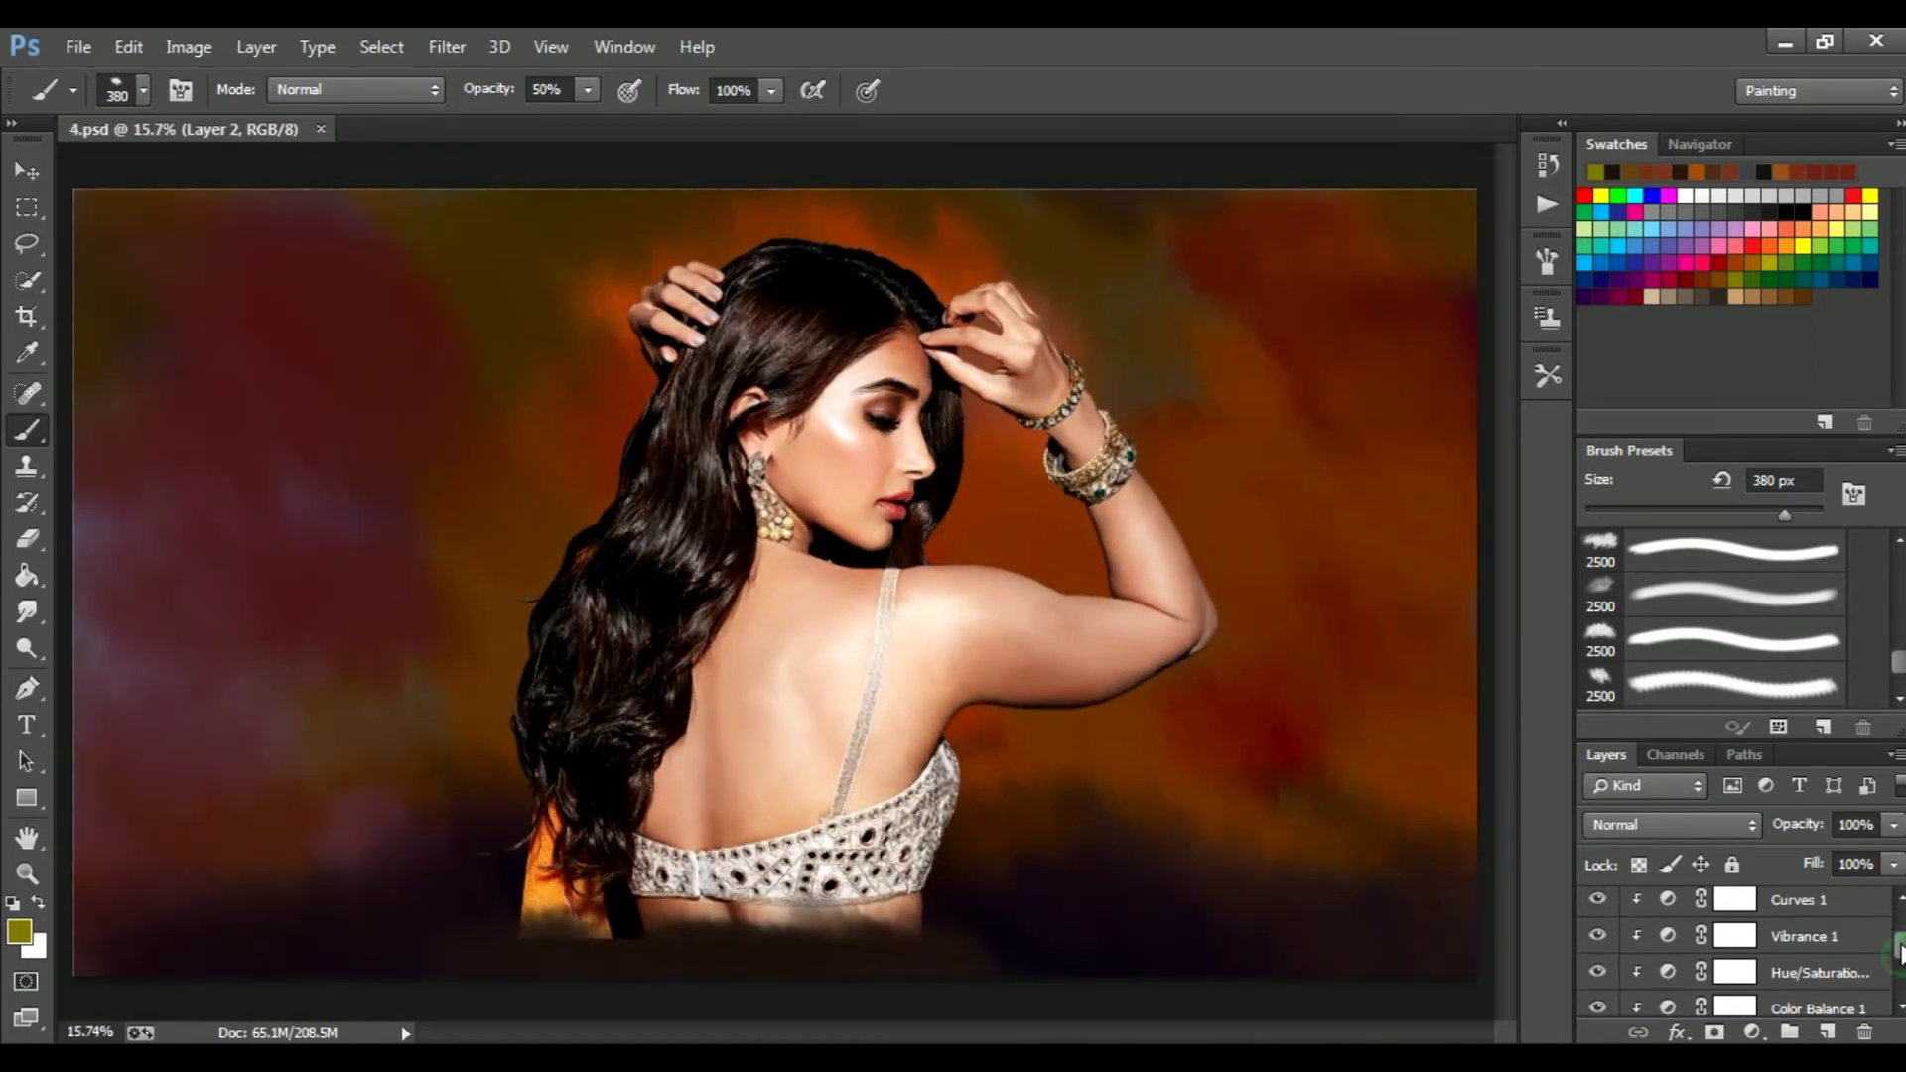
{"action": "left_click", "coordinate": [1837, 975]}
{"action": "scroll", "coordinate": [1803, 967], "scroll_direction": "down", "scroll_amount": 4}
{"action": "scroll", "coordinate": [1801, 968], "scroll_direction": "up", "scroll_amount": 1}
{"action": "left_click", "coordinate": [1801, 968]}
{"action": "scroll", "coordinate": [1807, 958], "scroll_direction": "up", "scroll_amount": 3}
{"action": "left_click", "coordinate": [1799, 936], "text": "shift"}
{"action": "right_click", "coordinate": [1799, 934]}
{"action": "left_click", "coordinate": [1430, 703]}
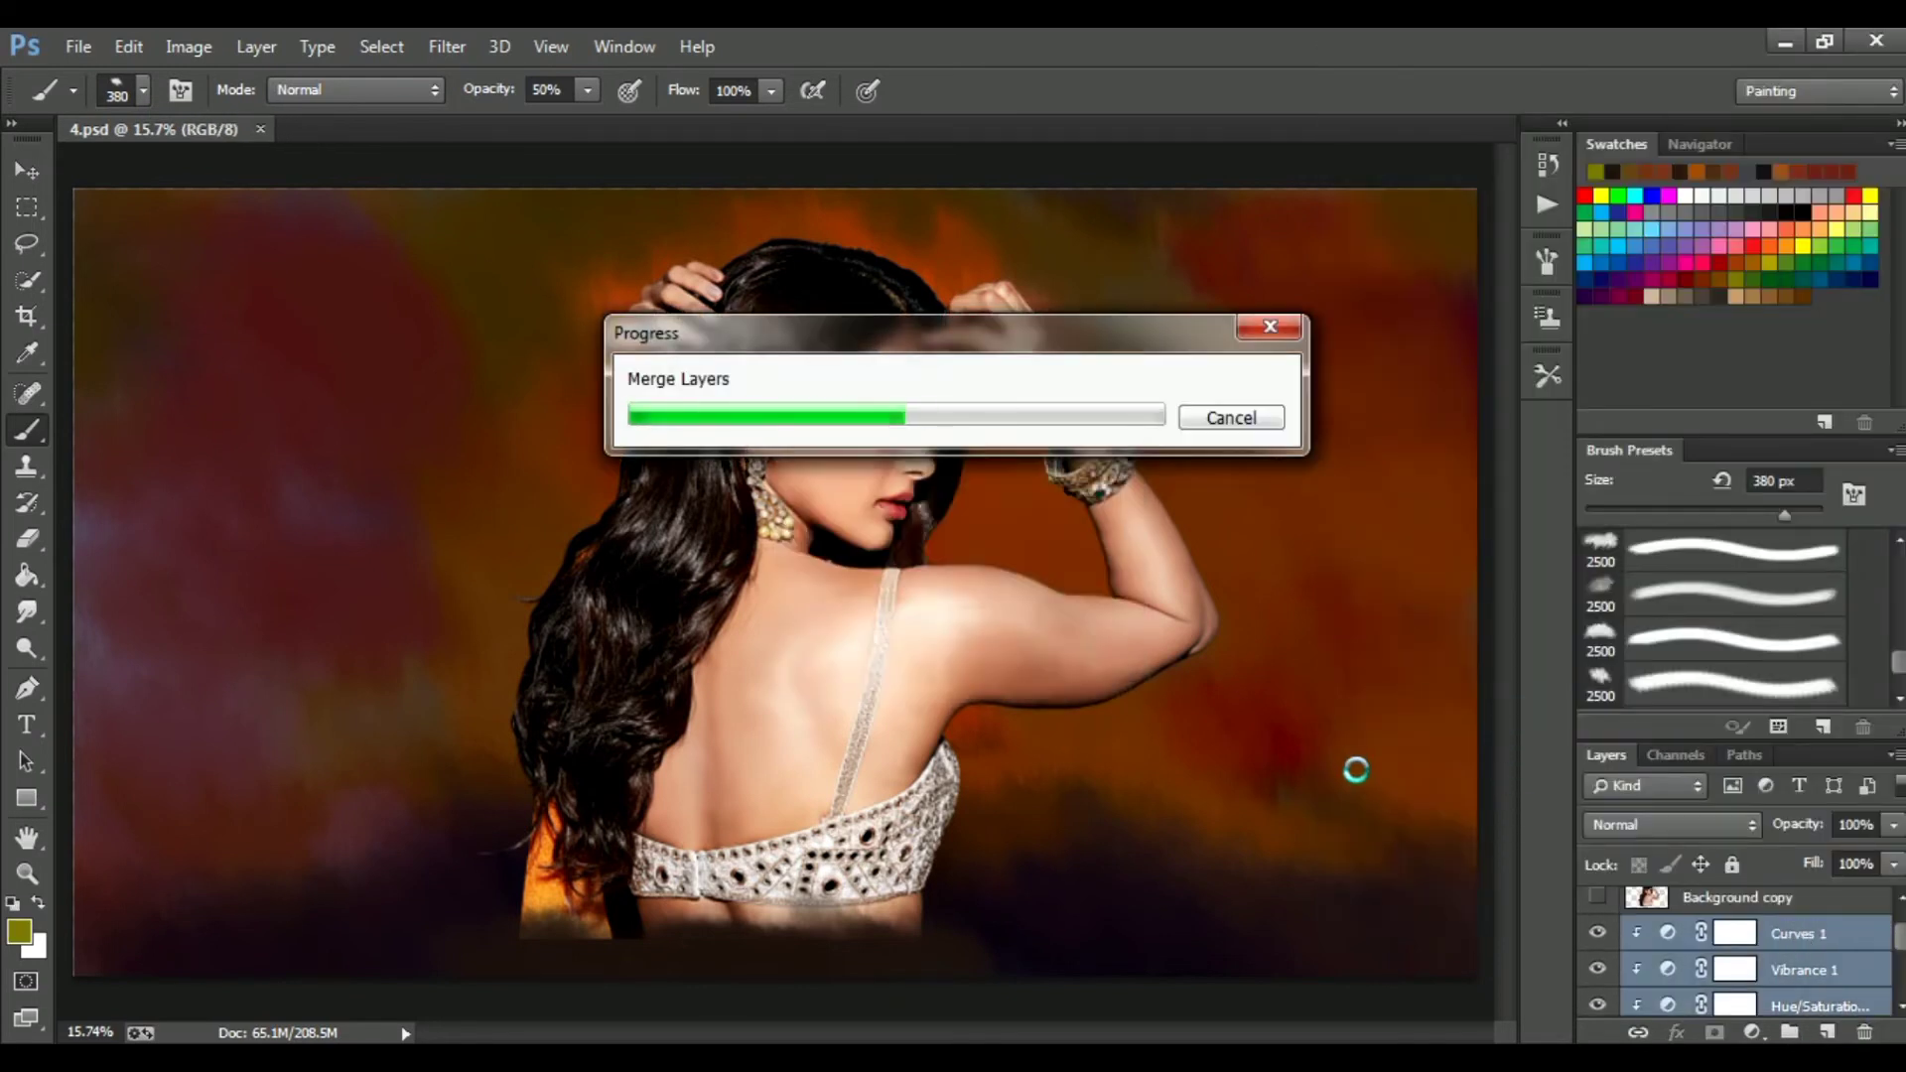
{"action": "scroll", "coordinate": [1231, 759], "scroll_direction": "down", "scroll_amount": 1}
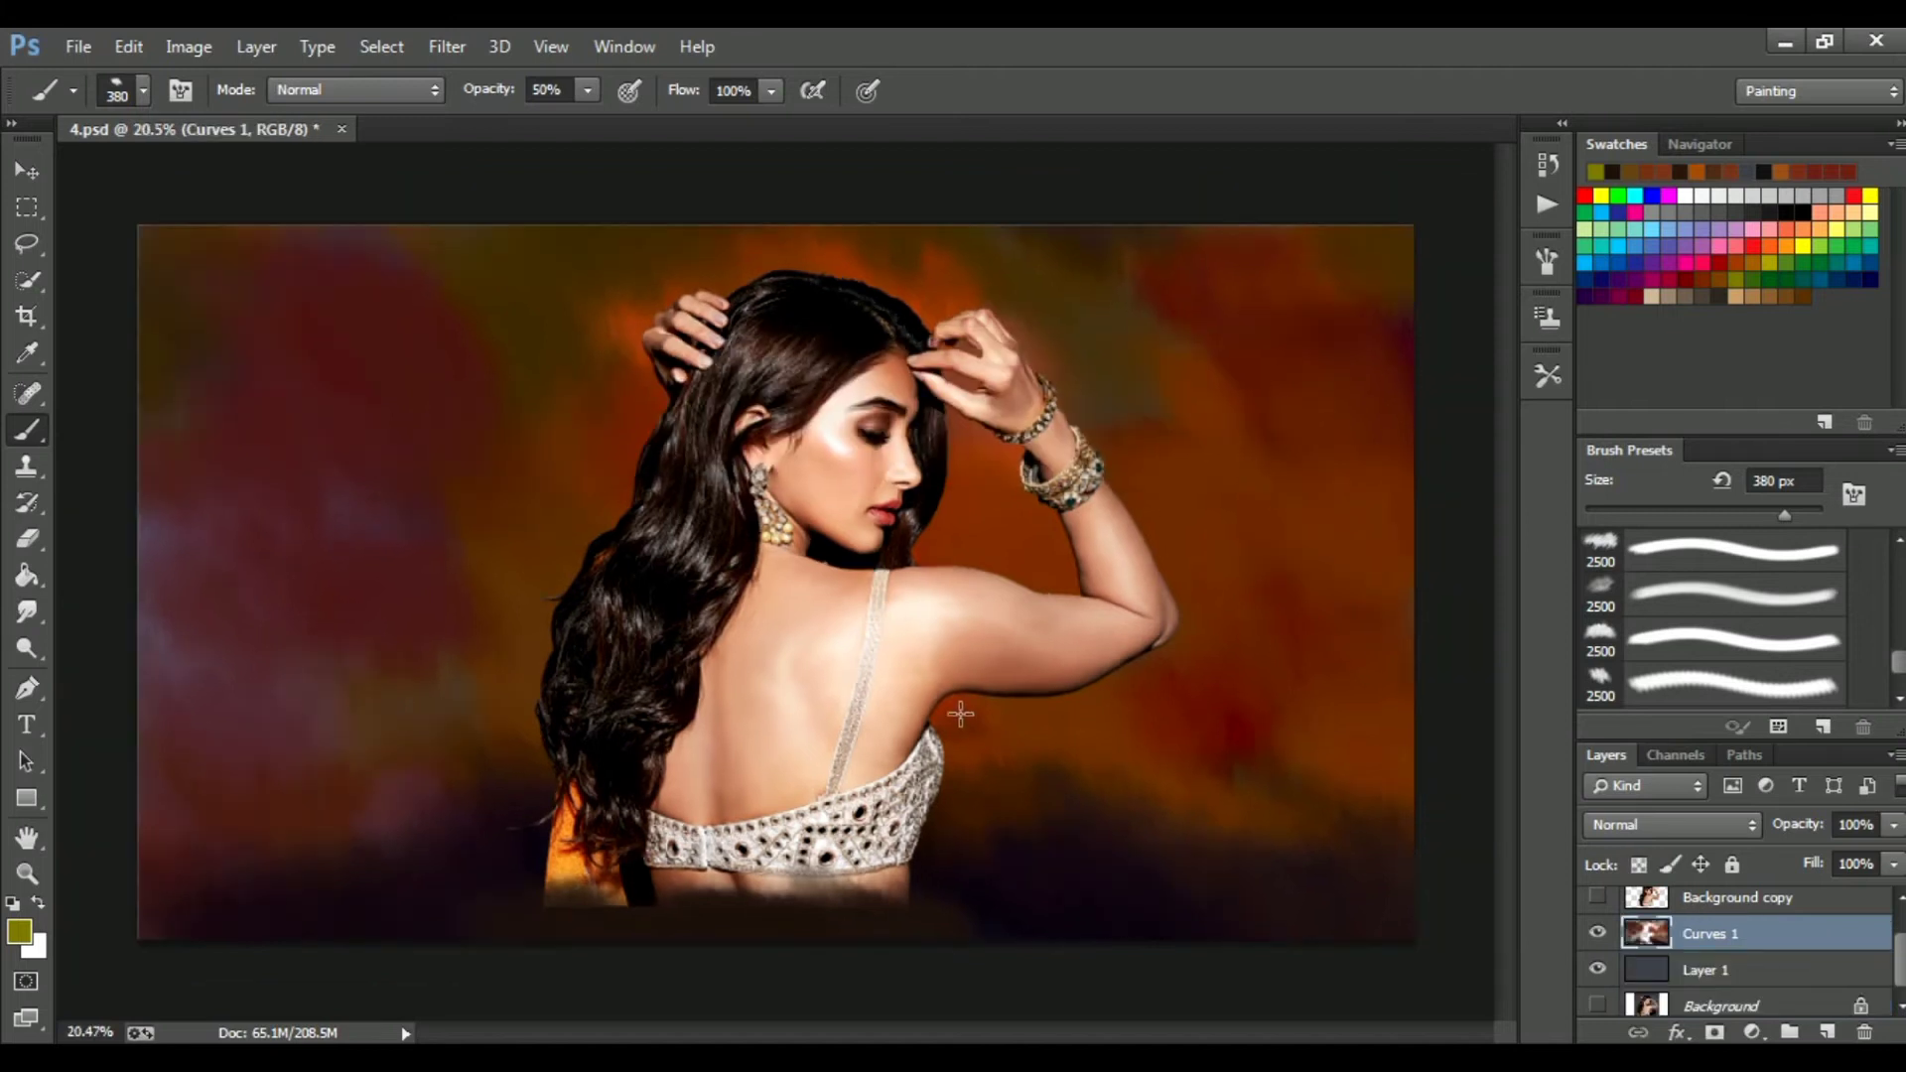
{"action": "scroll", "coordinate": [988, 705], "scroll_direction": "up", "scroll_amount": 4}
{"action": "scroll", "coordinate": [1025, 681], "scroll_direction": "down", "scroll_amount": 4}
{"action": "scroll", "coordinate": [1030, 680], "scroll_direction": "up", "scroll_amount": 1}
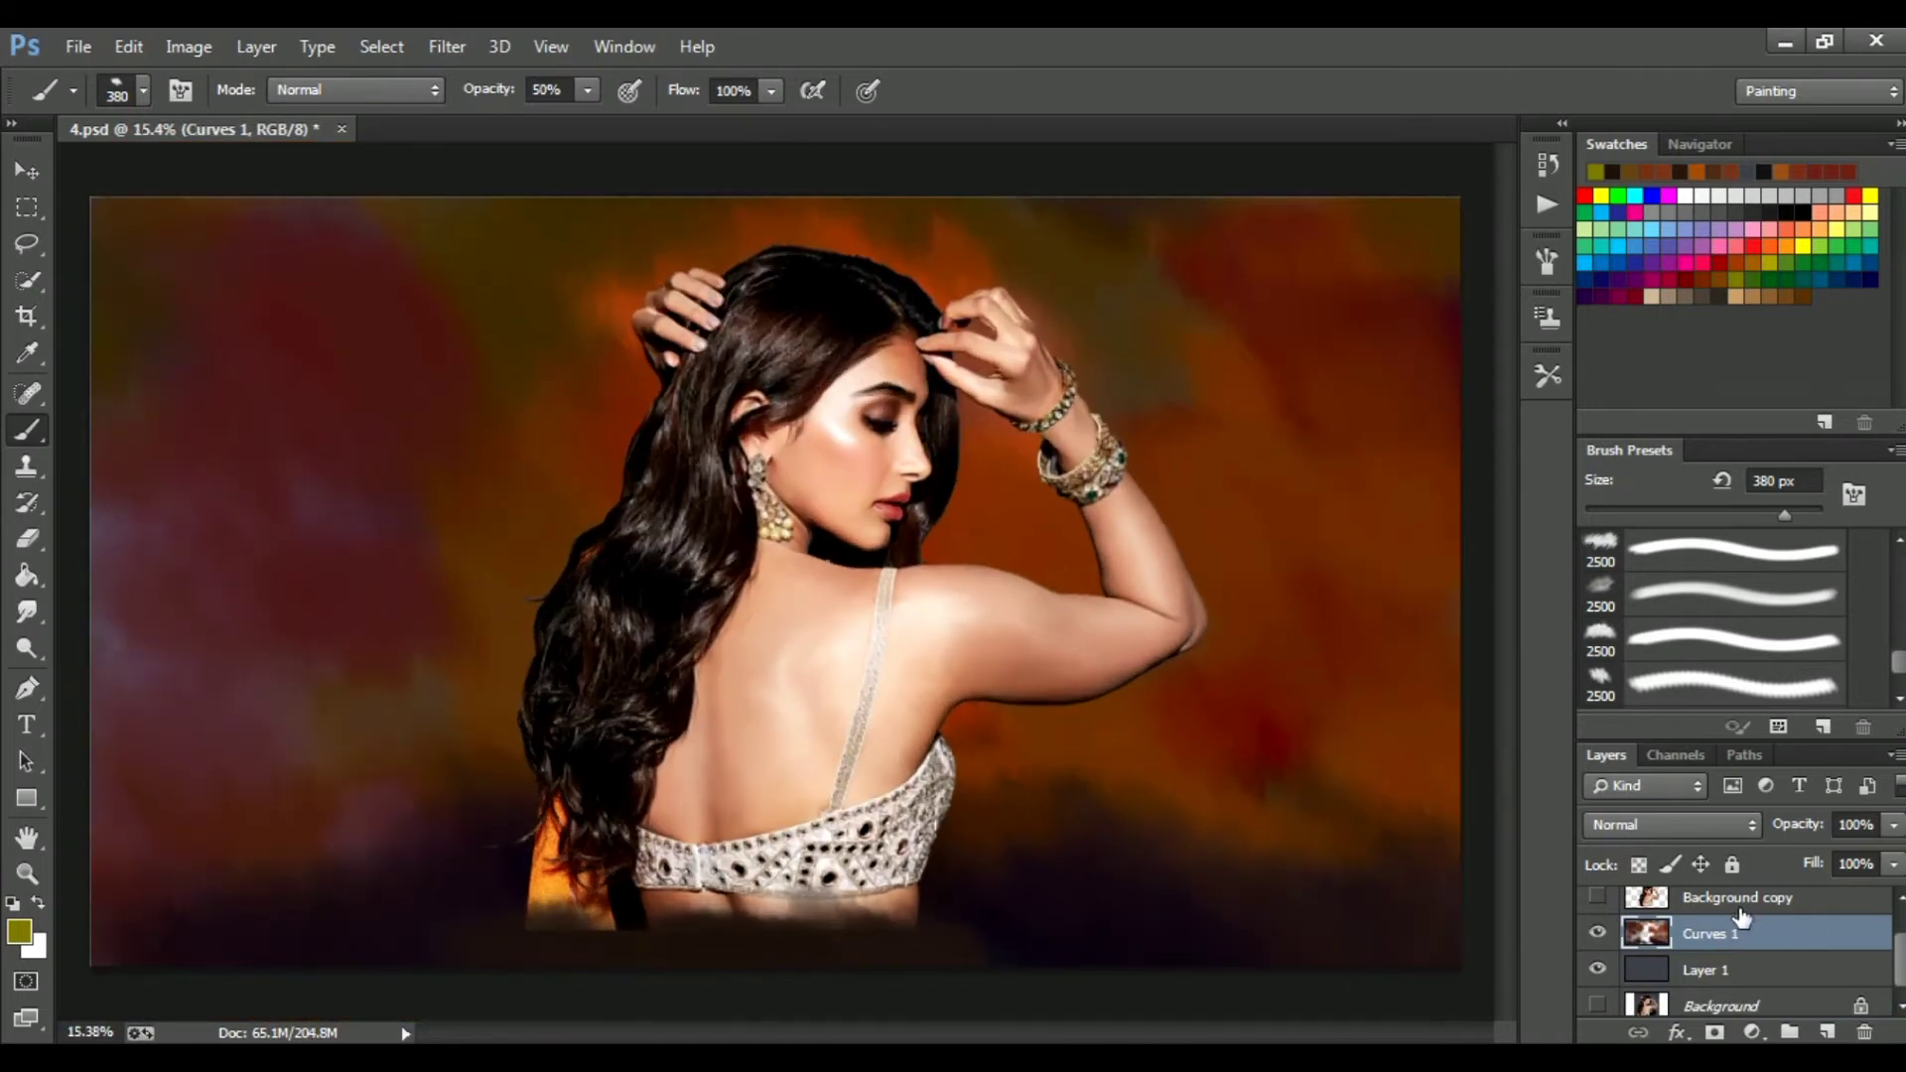
Make the Background copy layer visible and erase the dark paint from Background copy 2's lower edge with a 170 px Eraser.
{"action": "scroll", "coordinate": [1708, 919], "scroll_direction": "up", "scroll_amount": 2}
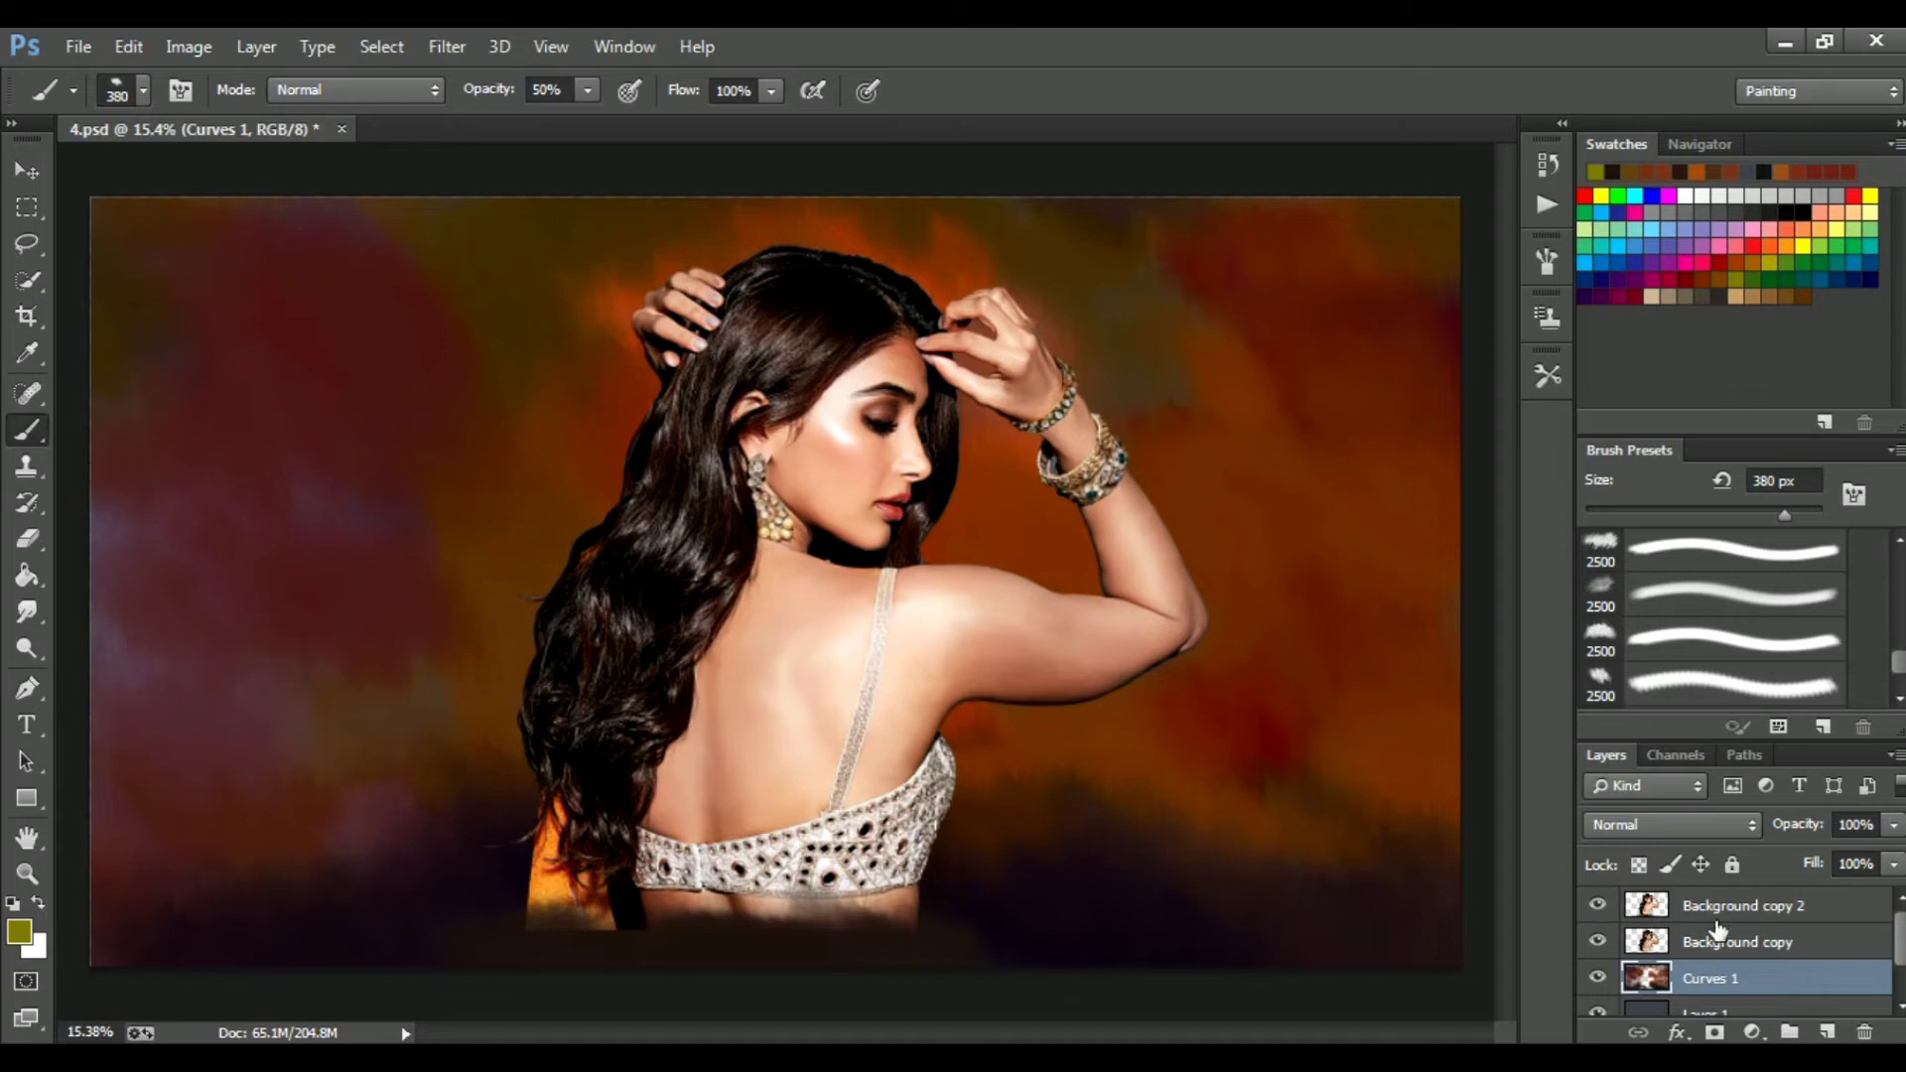
{"action": "left_click", "coordinate": [1694, 916]}
{"action": "left_click", "coordinate": [27, 539]}
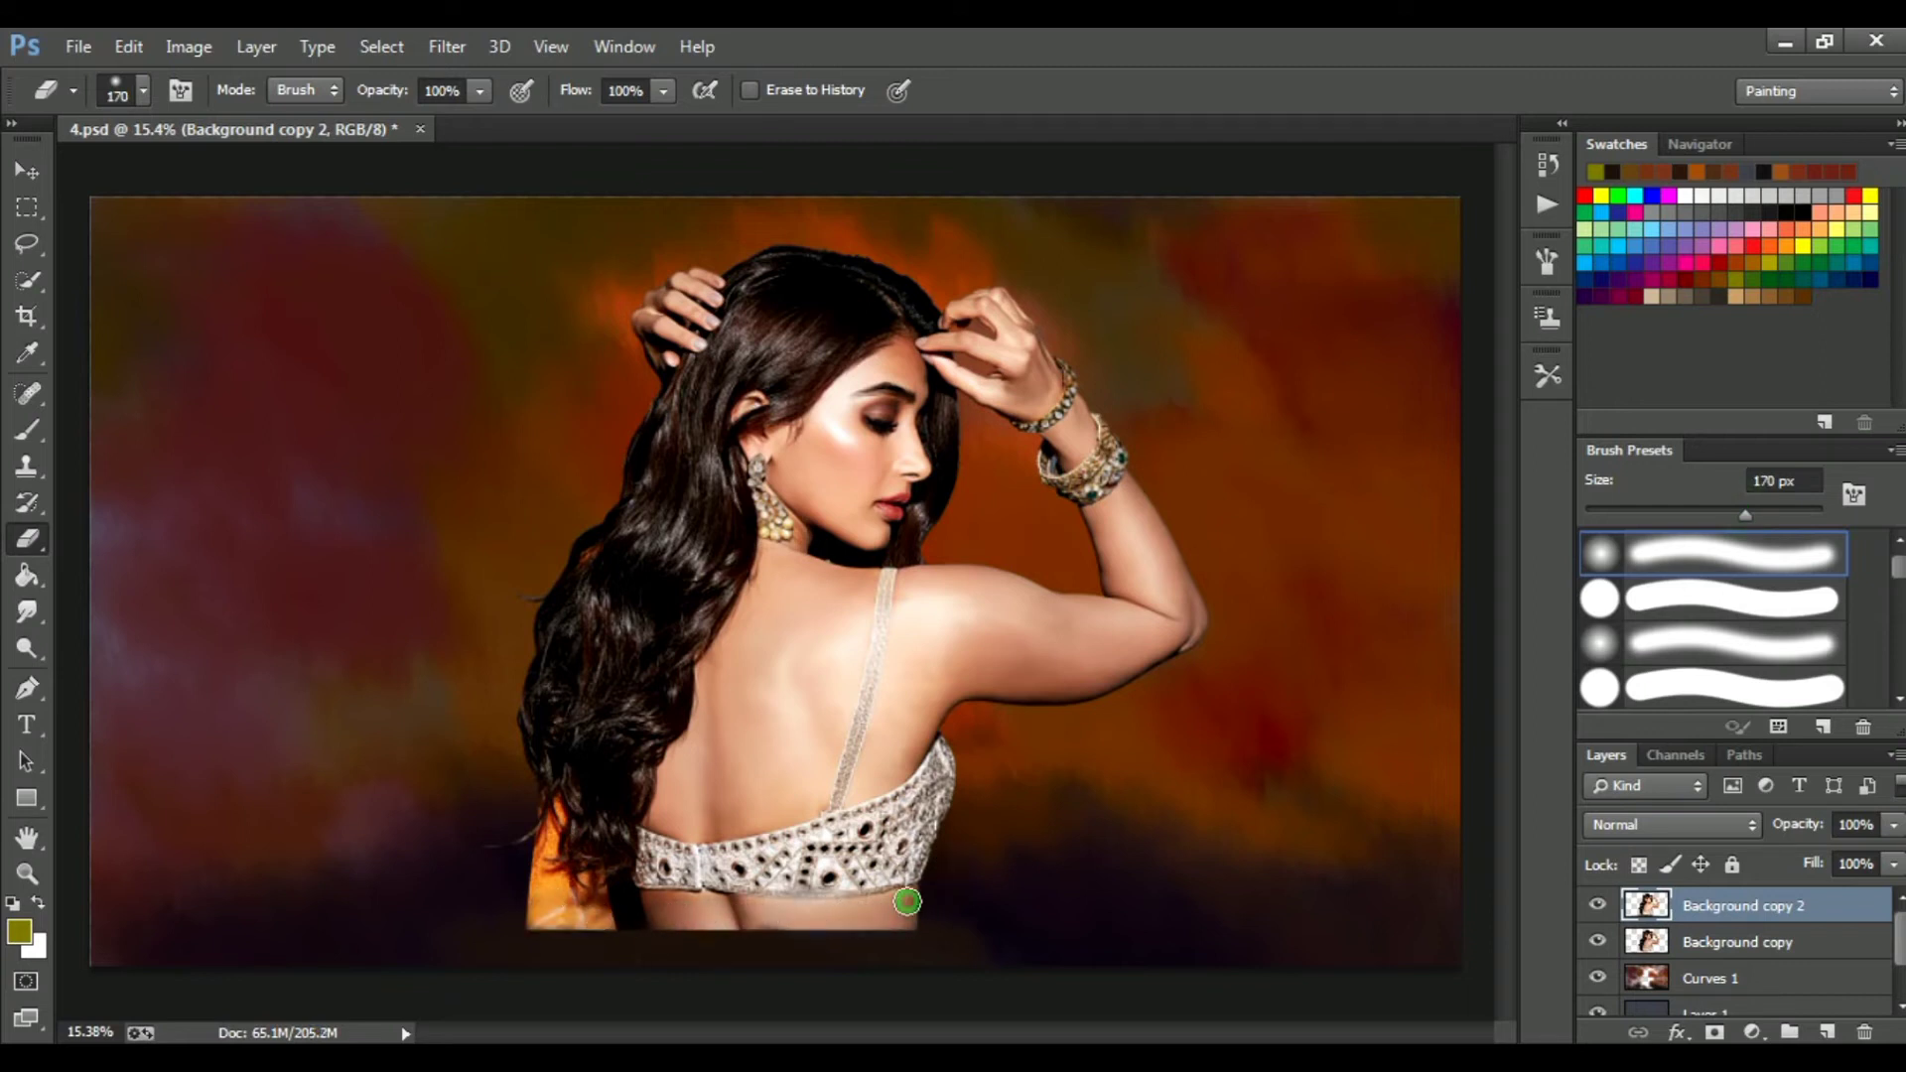
{"action": "scroll", "coordinate": [1263, 517], "scroll_direction": "down", "scroll_amount": 1}
{"action": "scroll", "coordinate": [1225, 523], "scroll_direction": "up", "scroll_amount": 2}
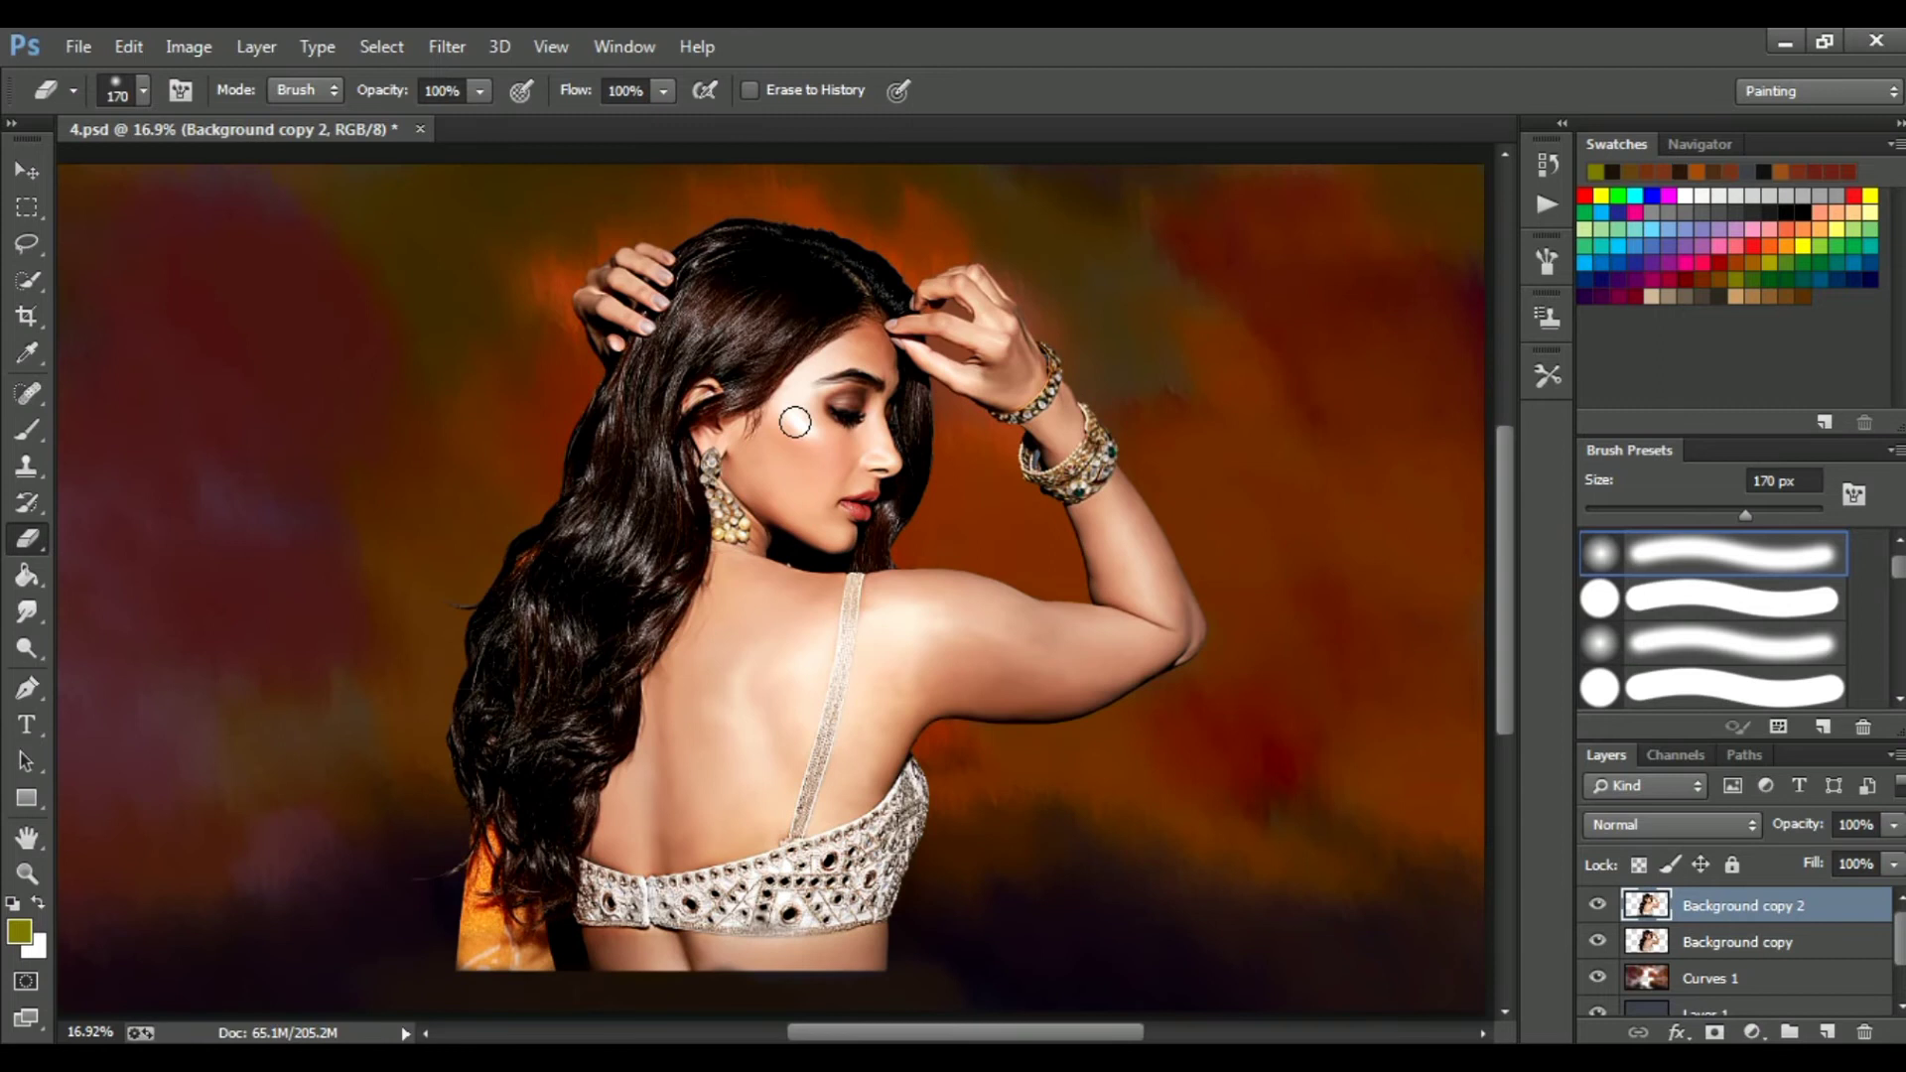
Set up the Smudge tool with a 65 px brush preset at 37% strength for Background copy 2.
{"action": "scroll", "coordinate": [795, 421], "scroll_direction": "up", "scroll_amount": 1}
{"action": "scroll", "coordinate": [824, 430], "scroll_direction": "down", "scroll_amount": 3}
{"action": "scroll", "coordinate": [840, 465], "scroll_direction": "up", "scroll_amount": 2}
{"action": "scroll", "coordinate": [840, 463], "scroll_direction": "up", "scroll_amount": 3}
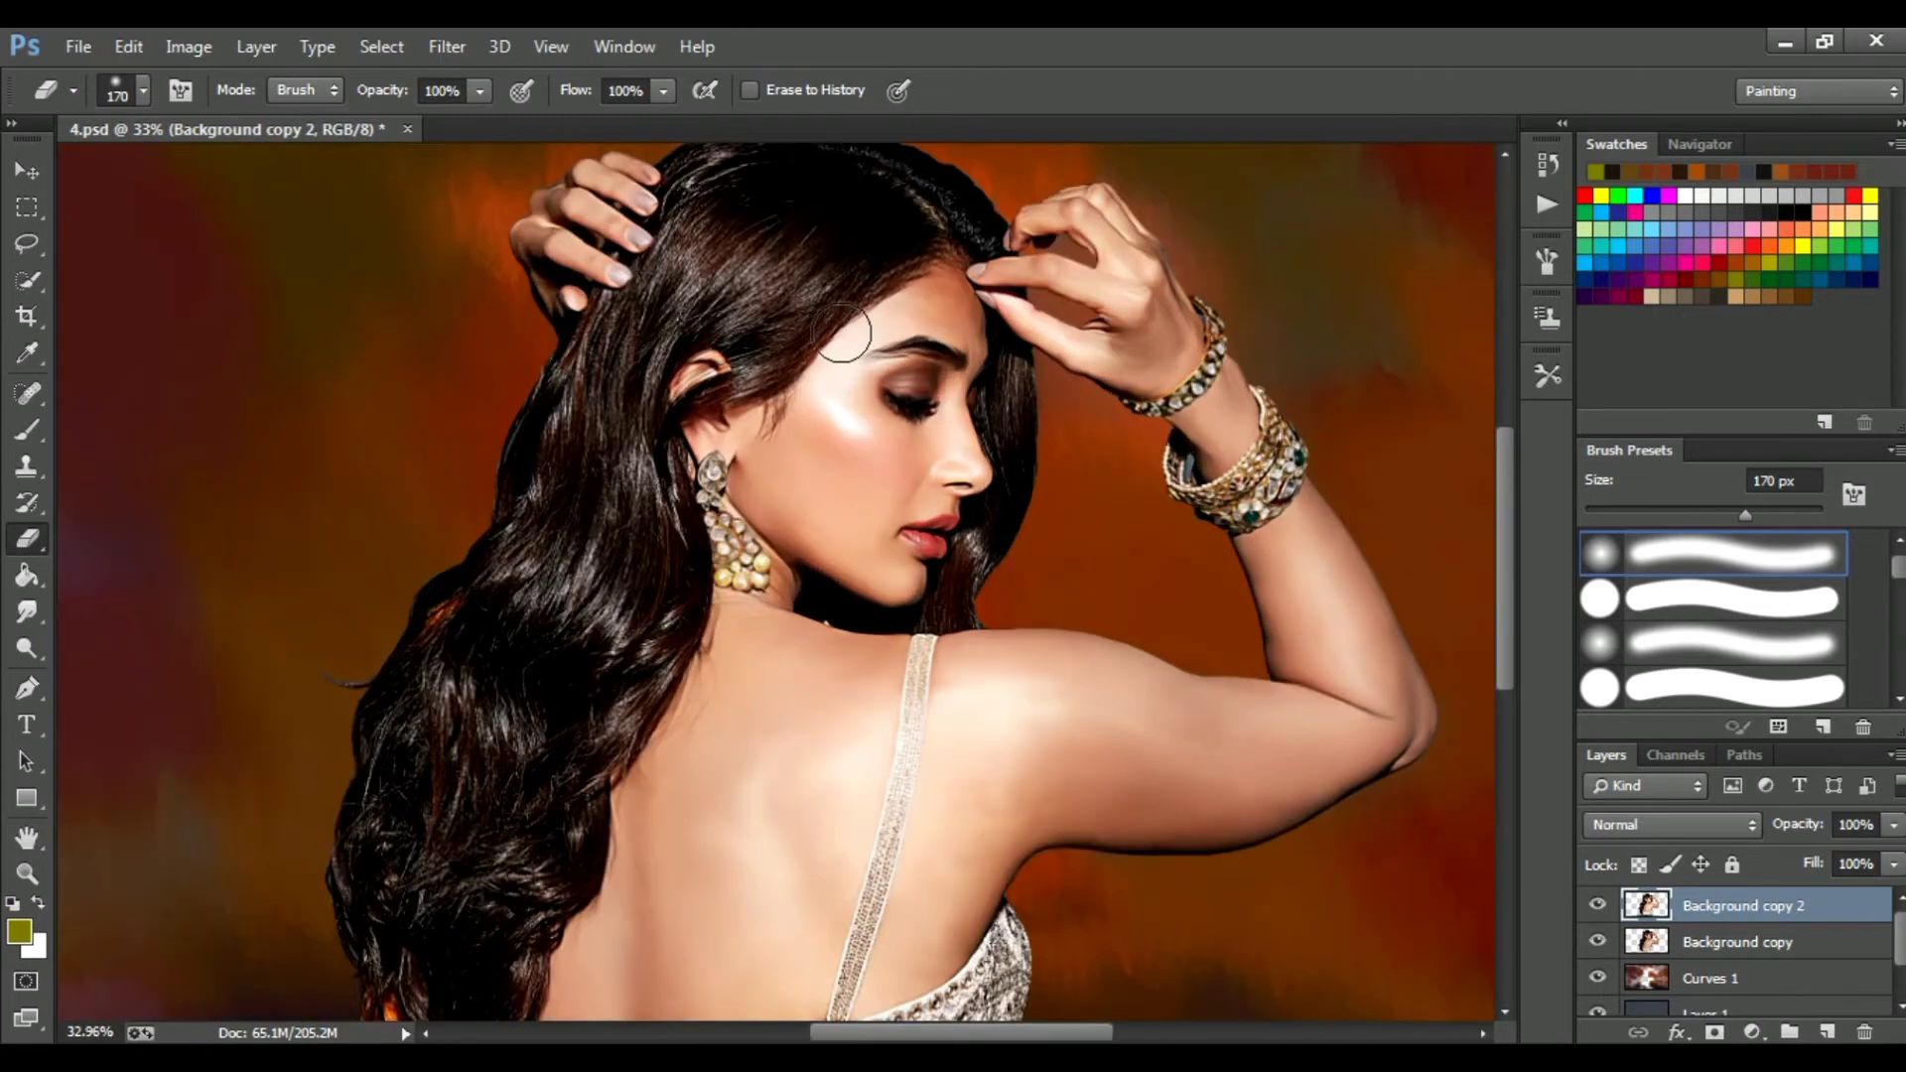
{"action": "scroll", "coordinate": [512, 583], "scroll_direction": "up", "scroll_amount": 2}
{"action": "left_click", "coordinate": [1063, 650]}
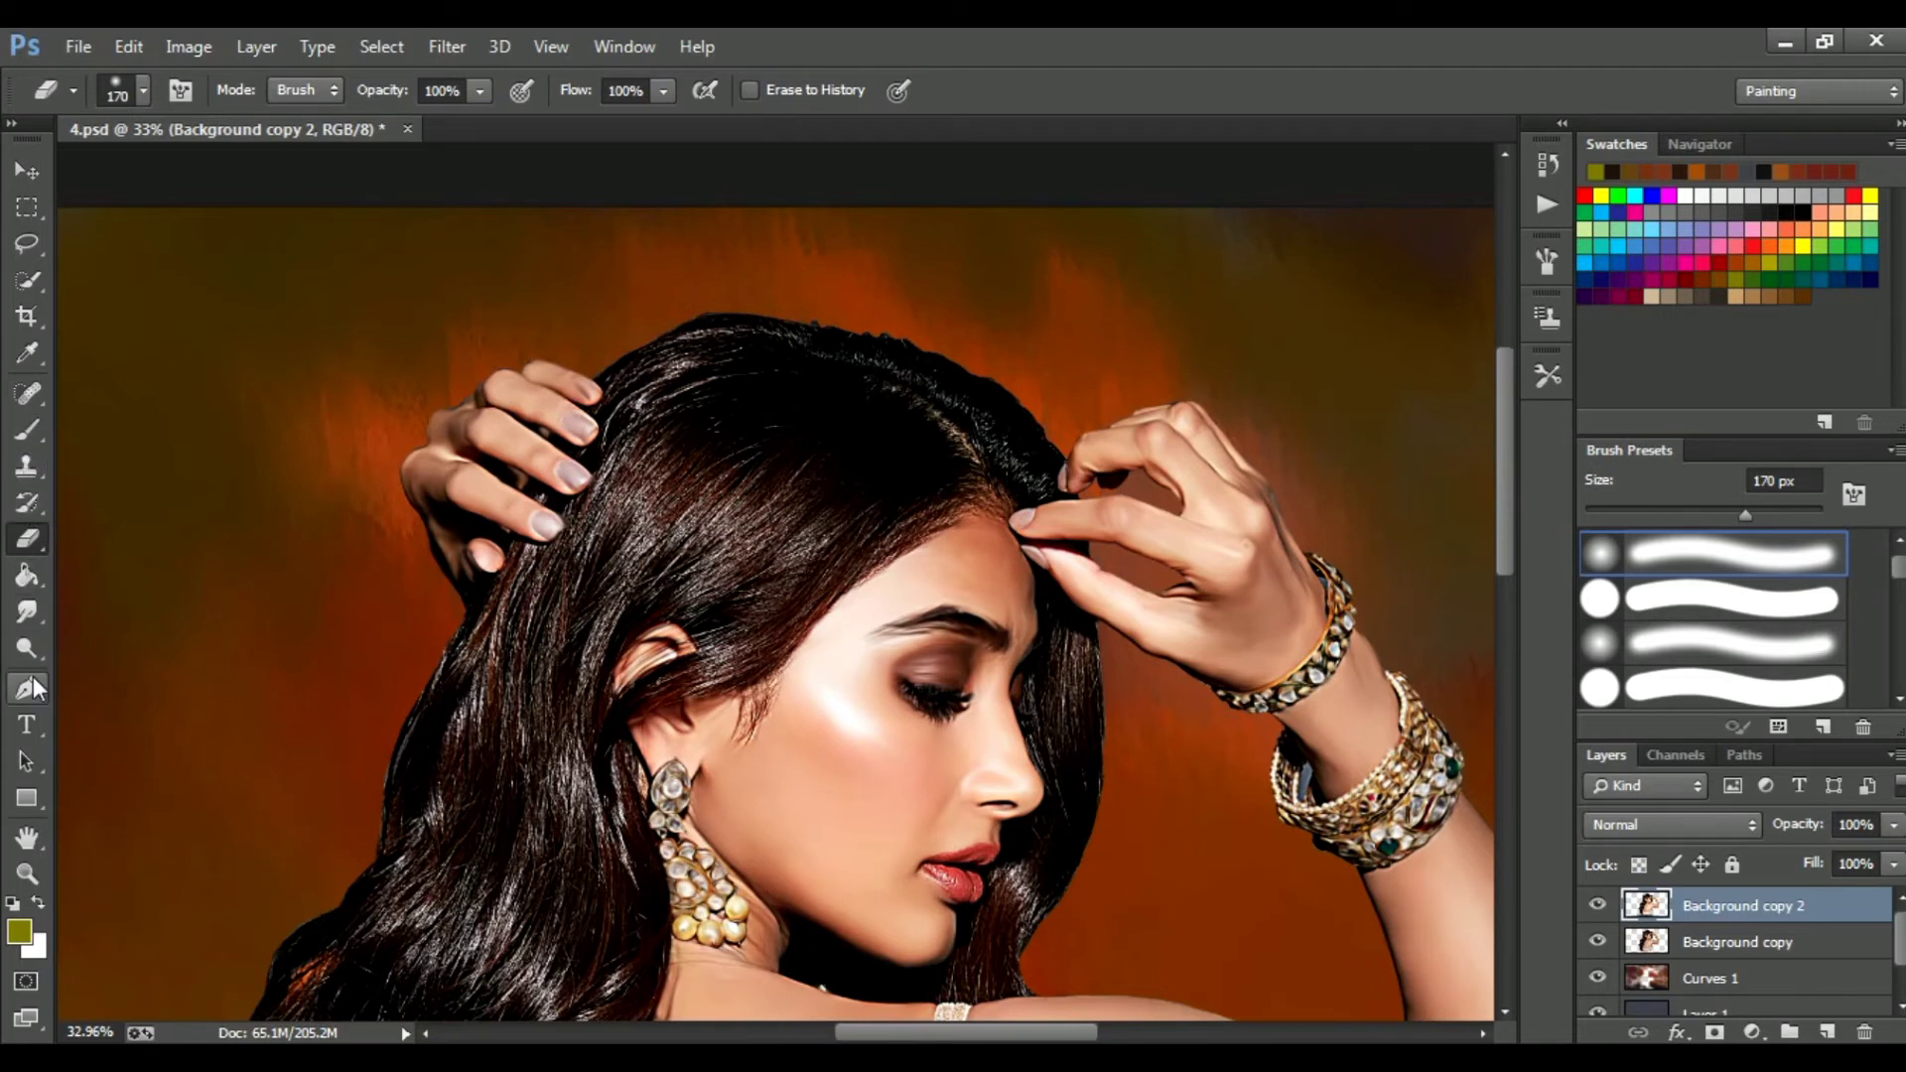
{"action": "left_click", "coordinate": [26, 610]}
{"action": "left_click", "coordinate": [143, 90]}
{"action": "left_click_drag", "start_coordinate": [317, 298], "coordinate": [314, 395]}
{"action": "left_click", "coordinate": [238, 433]}
{"action": "left_click", "coordinate": [493, 129]}
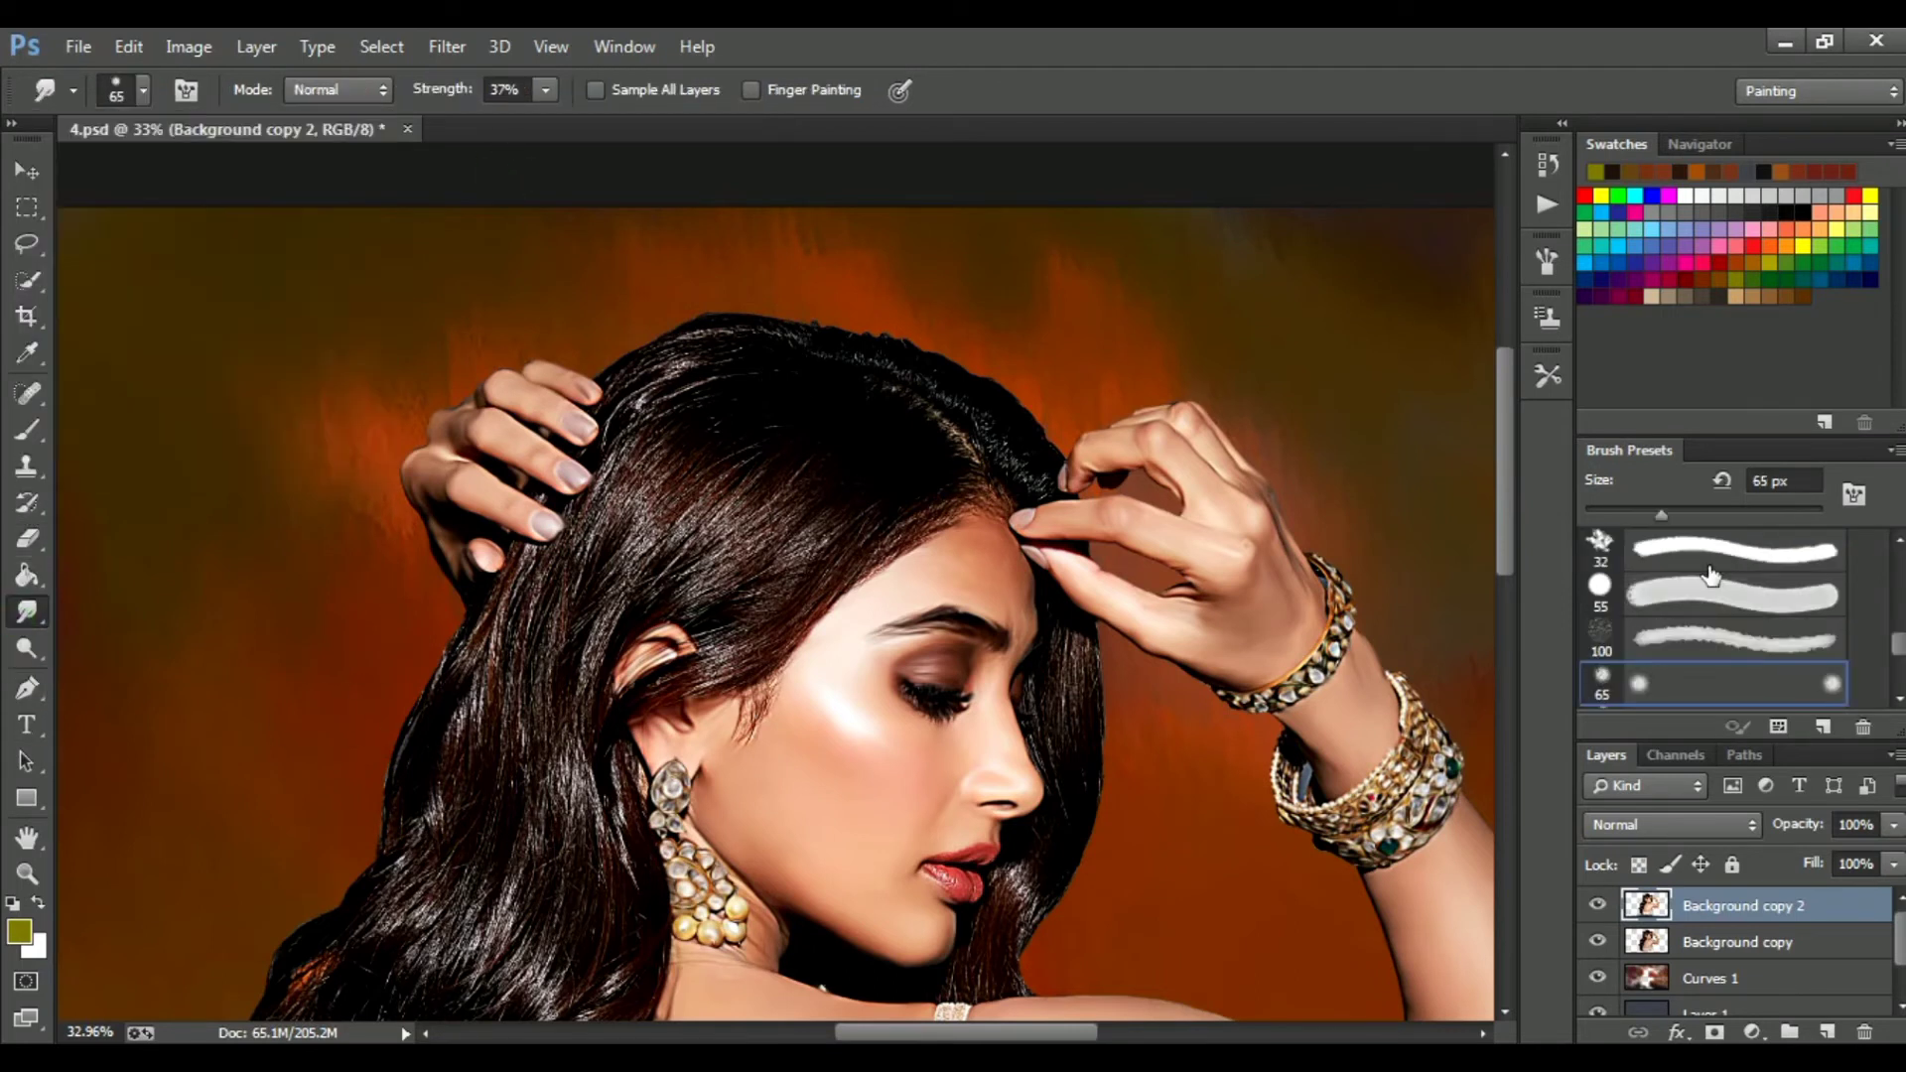
Load the figure on Background copy 2 as a selection and adjust the Smudge brush, sizing it to 132 px.
{"action": "left_click", "coordinate": [1648, 908], "text": "ctrl"}
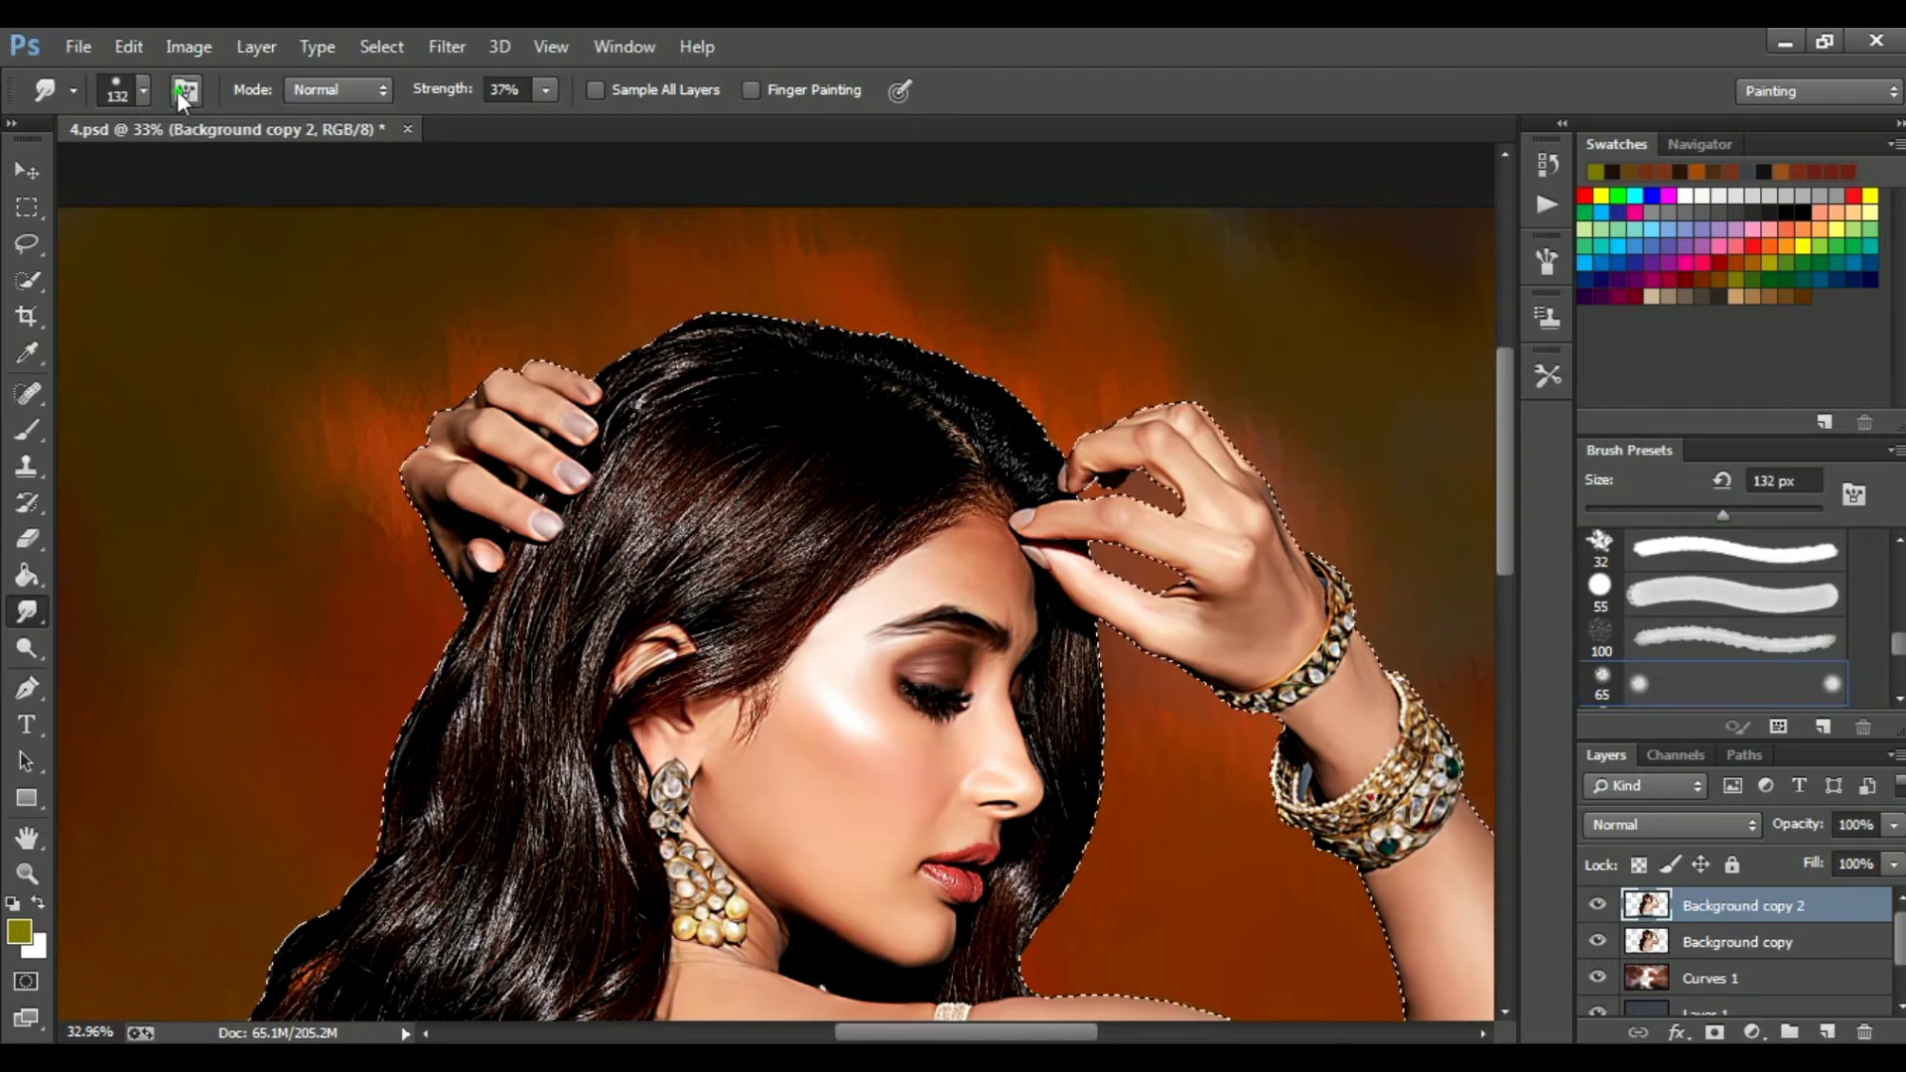
{"action": "key", "text": "F5"}
{"action": "left_click", "coordinate": [1222, 741]}
{"action": "key", "text": "F5"}
Smudge the hair along the parting, crown and above the ear on Background copy 2, using brush sizes from 74 to 132 px.
{"action": "scroll", "coordinate": [914, 324], "scroll_direction": "up", "scroll_amount": 3}
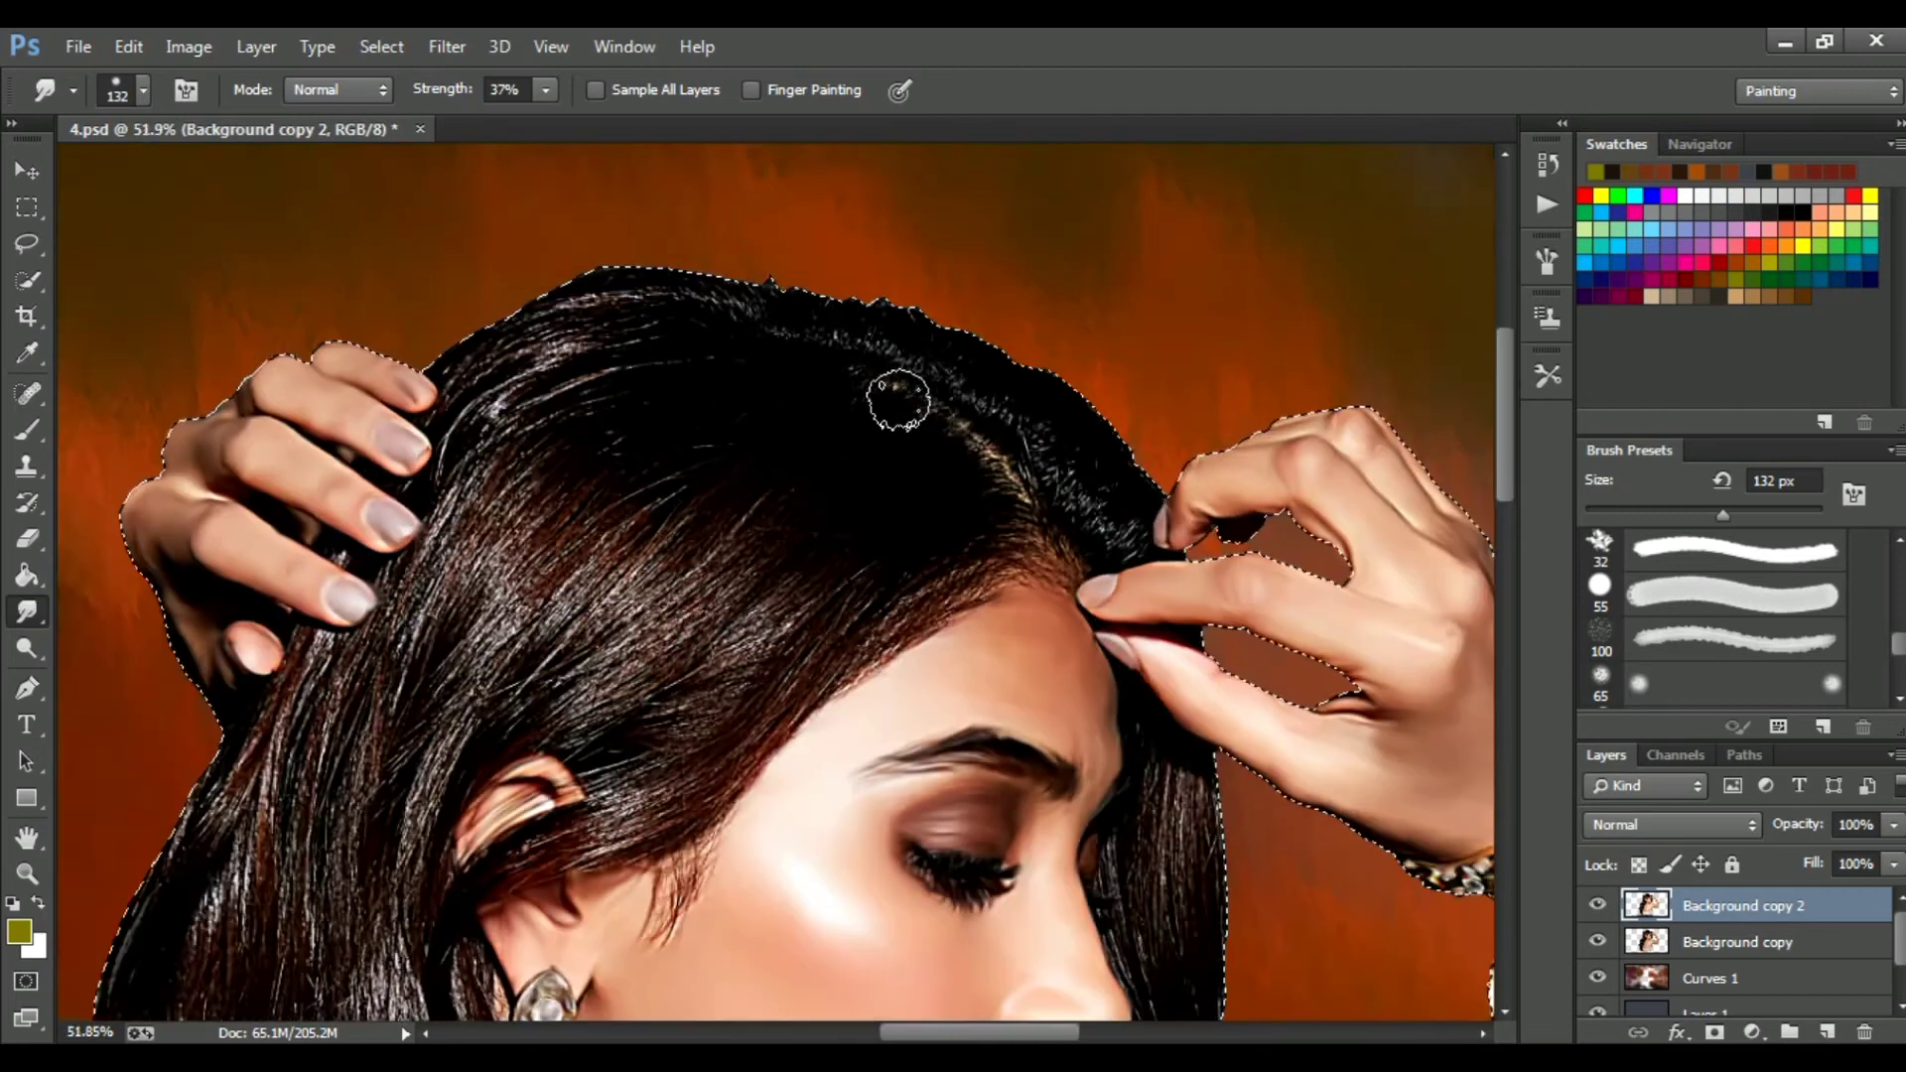
{"action": "mouse_move", "coordinate": [1055, 532]}
{"action": "left_mouse_down"}
{"action": "mouse_move", "coordinate": [927, 621]}
{"action": "mouse_move", "coordinate": [837, 639]}
{"action": "left_mouse_up"}
{"action": "left_click_drag", "start_coordinate": [1023, 491], "coordinate": [917, 425]}
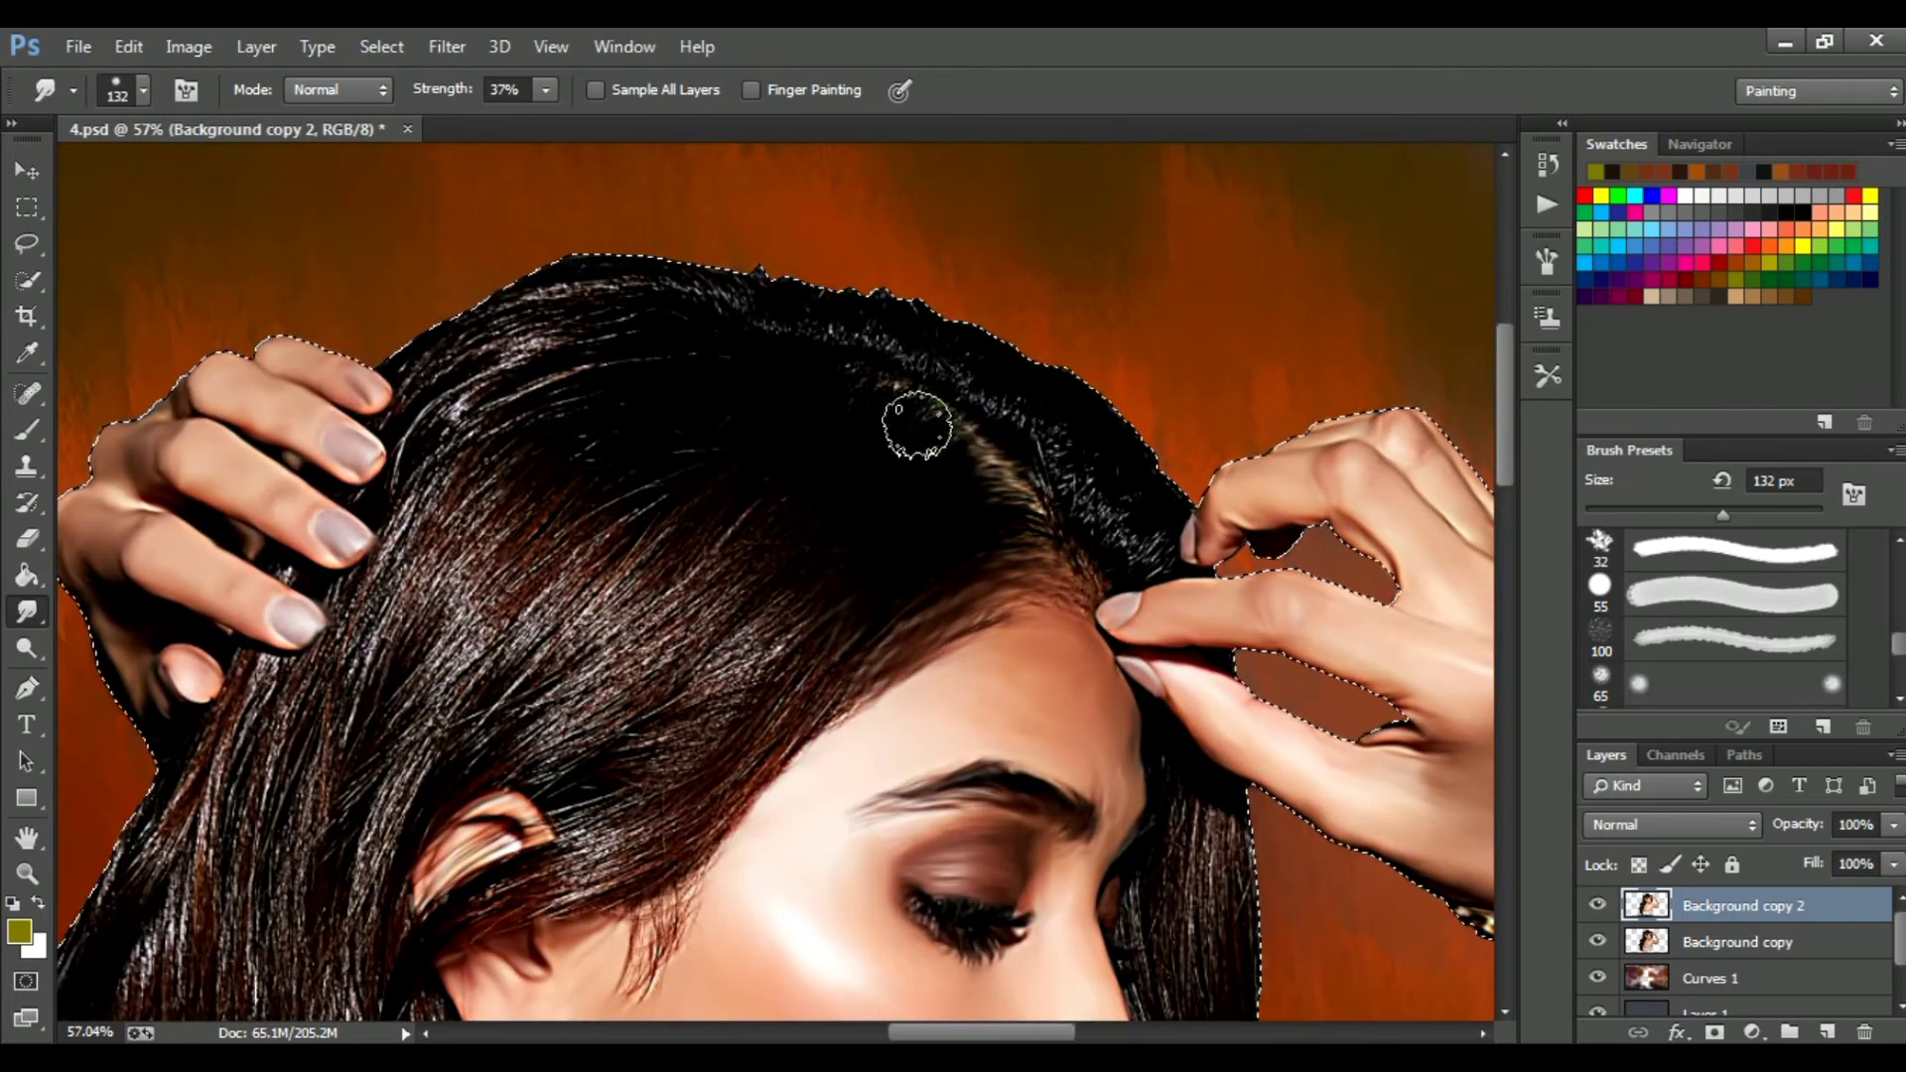
{"action": "mouse_move", "coordinate": [618, 279]}
{"action": "left_mouse_down"}
{"action": "mouse_move", "coordinate": [600, 354]}
{"action": "mouse_move", "coordinate": [529, 399]}
{"action": "mouse_move", "coordinate": [796, 501]}
{"action": "mouse_move", "coordinate": [834, 586]}
{"action": "mouse_move", "coordinate": [781, 624]}
{"action": "mouse_move", "coordinate": [782, 532]}
{"action": "mouse_move", "coordinate": [829, 526]}
{"action": "left_mouse_up"}
{"action": "mouse_move", "coordinate": [565, 656]}
{"action": "left_mouse_down"}
{"action": "mouse_move", "coordinate": [727, 594]}
{"action": "mouse_move", "coordinate": [662, 658]}
{"action": "mouse_move", "coordinate": [667, 615]}
{"action": "mouse_move", "coordinate": [801, 480]}
{"action": "left_mouse_up"}
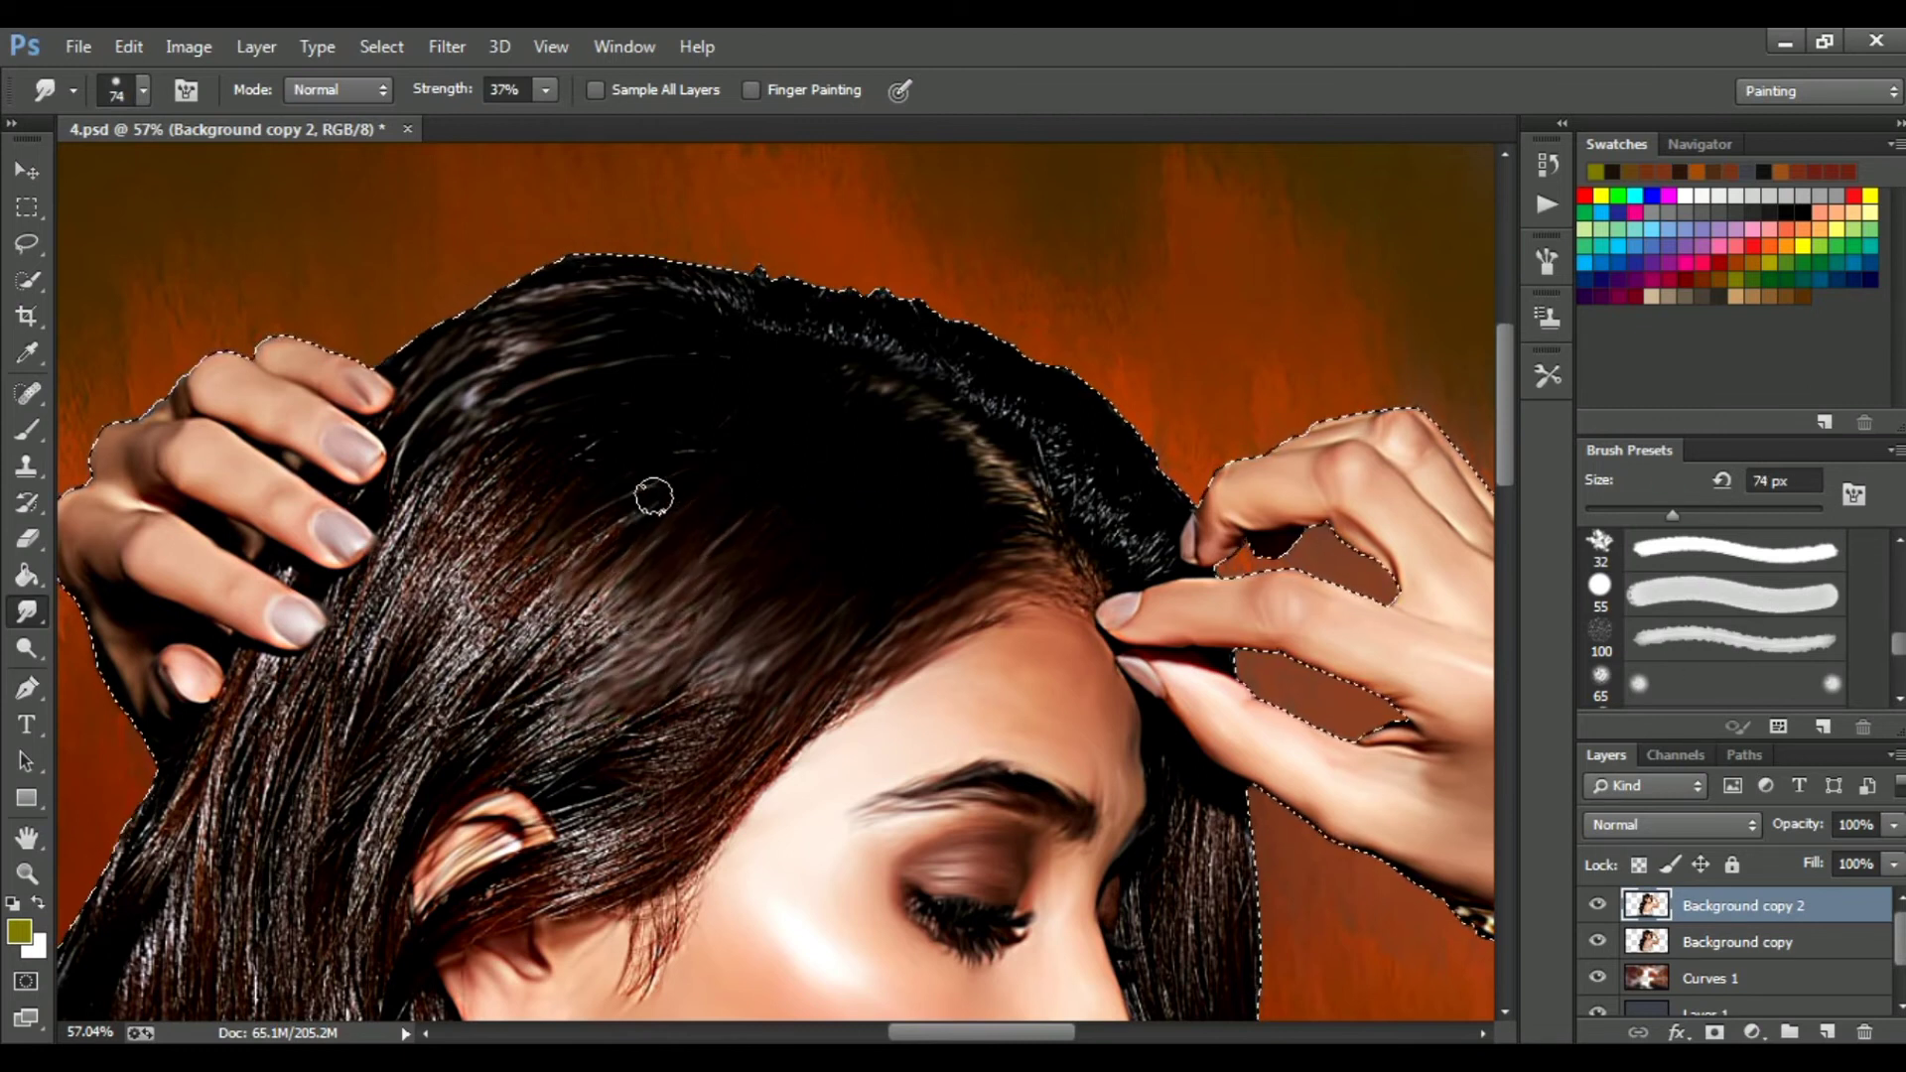
{"action": "mouse_move", "coordinate": [844, 695]}
{"action": "left_mouse_down"}
{"action": "mouse_move", "coordinate": [669, 775]}
{"action": "mouse_move", "coordinate": [771, 744]}
{"action": "mouse_move", "coordinate": [706, 683]}
{"action": "mouse_move", "coordinate": [677, 855]}
{"action": "mouse_move", "coordinate": [468, 923]}
{"action": "mouse_move", "coordinate": [562, 862]}
{"action": "mouse_move", "coordinate": [565, 815]}
{"action": "mouse_move", "coordinate": [504, 725]}
{"action": "mouse_move", "coordinate": [482, 773]}
{"action": "mouse_move", "coordinate": [573, 439]}
{"action": "mouse_move", "coordinate": [520, 422]}
{"action": "mouse_move", "coordinate": [404, 600]}
{"action": "left_mouse_up"}
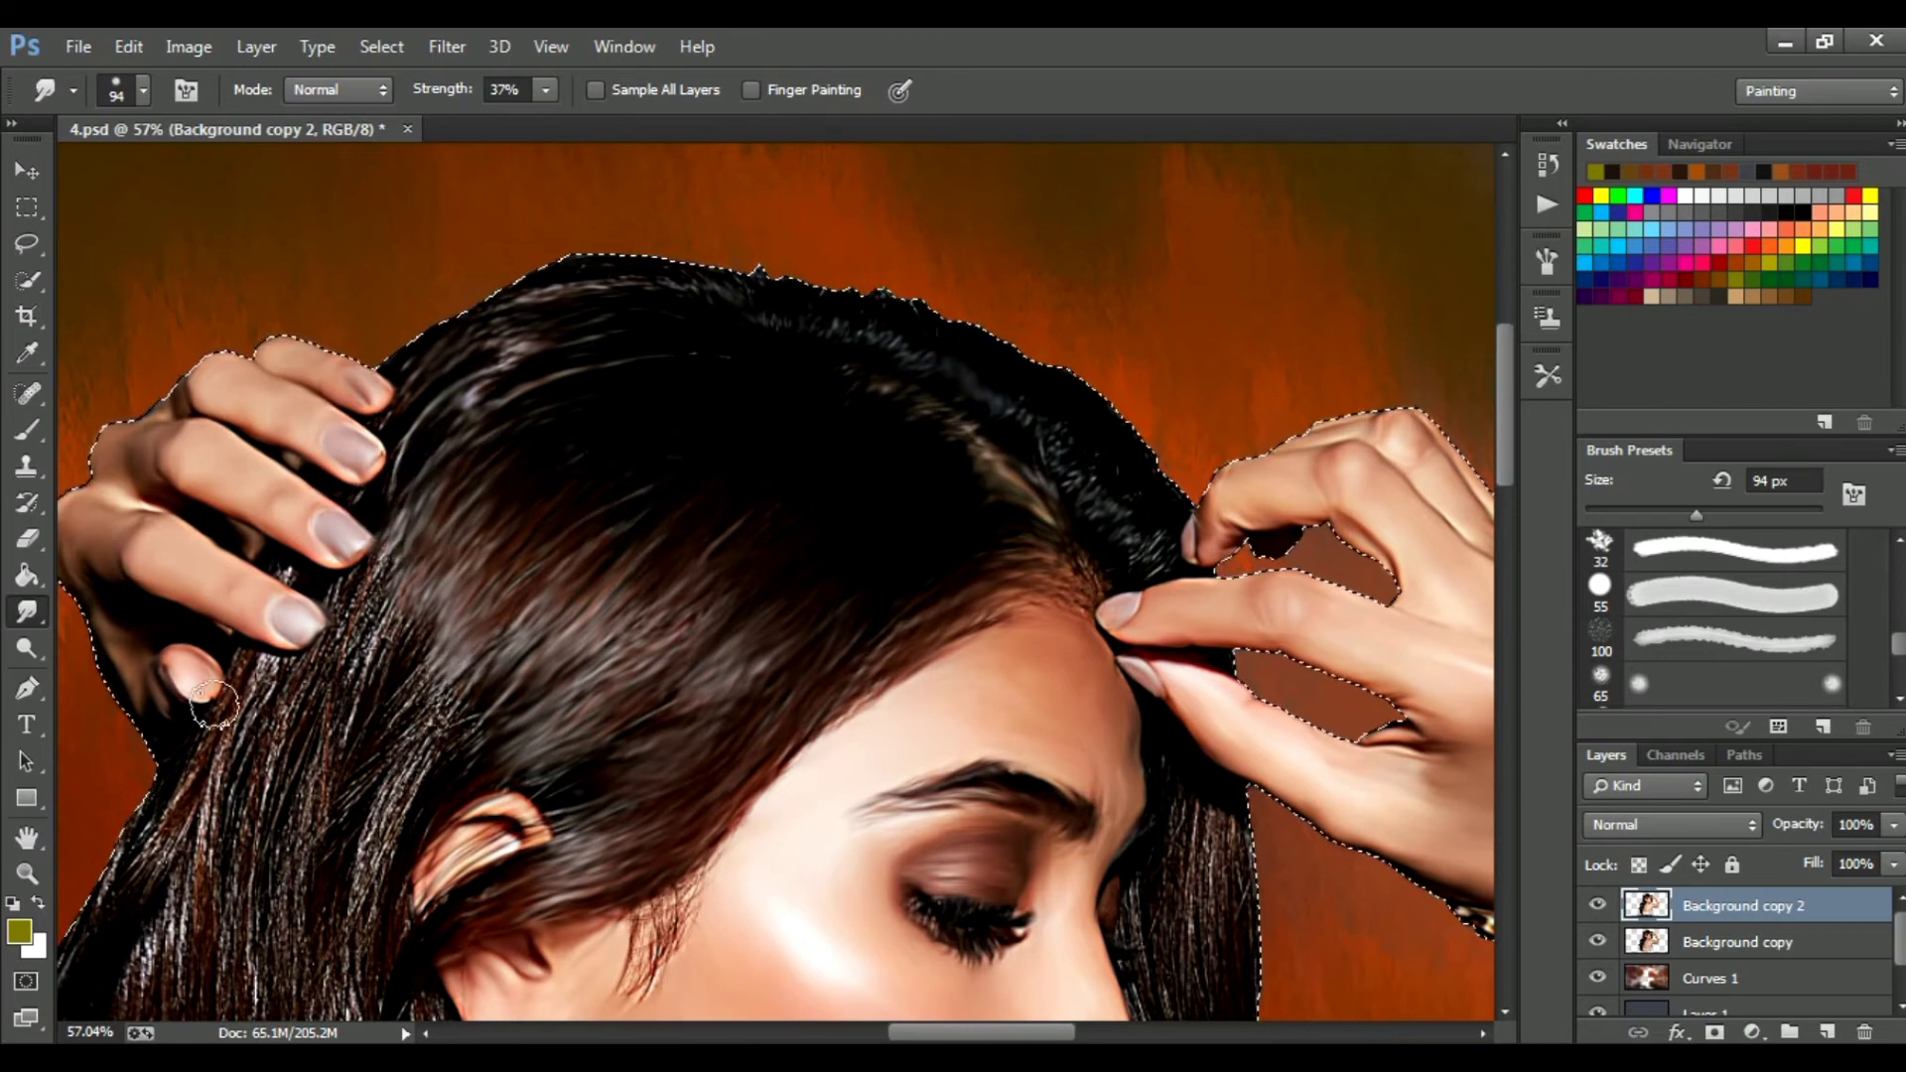
{"action": "left_click_drag", "start_coordinate": [219, 762], "coordinate": [362, 860]}
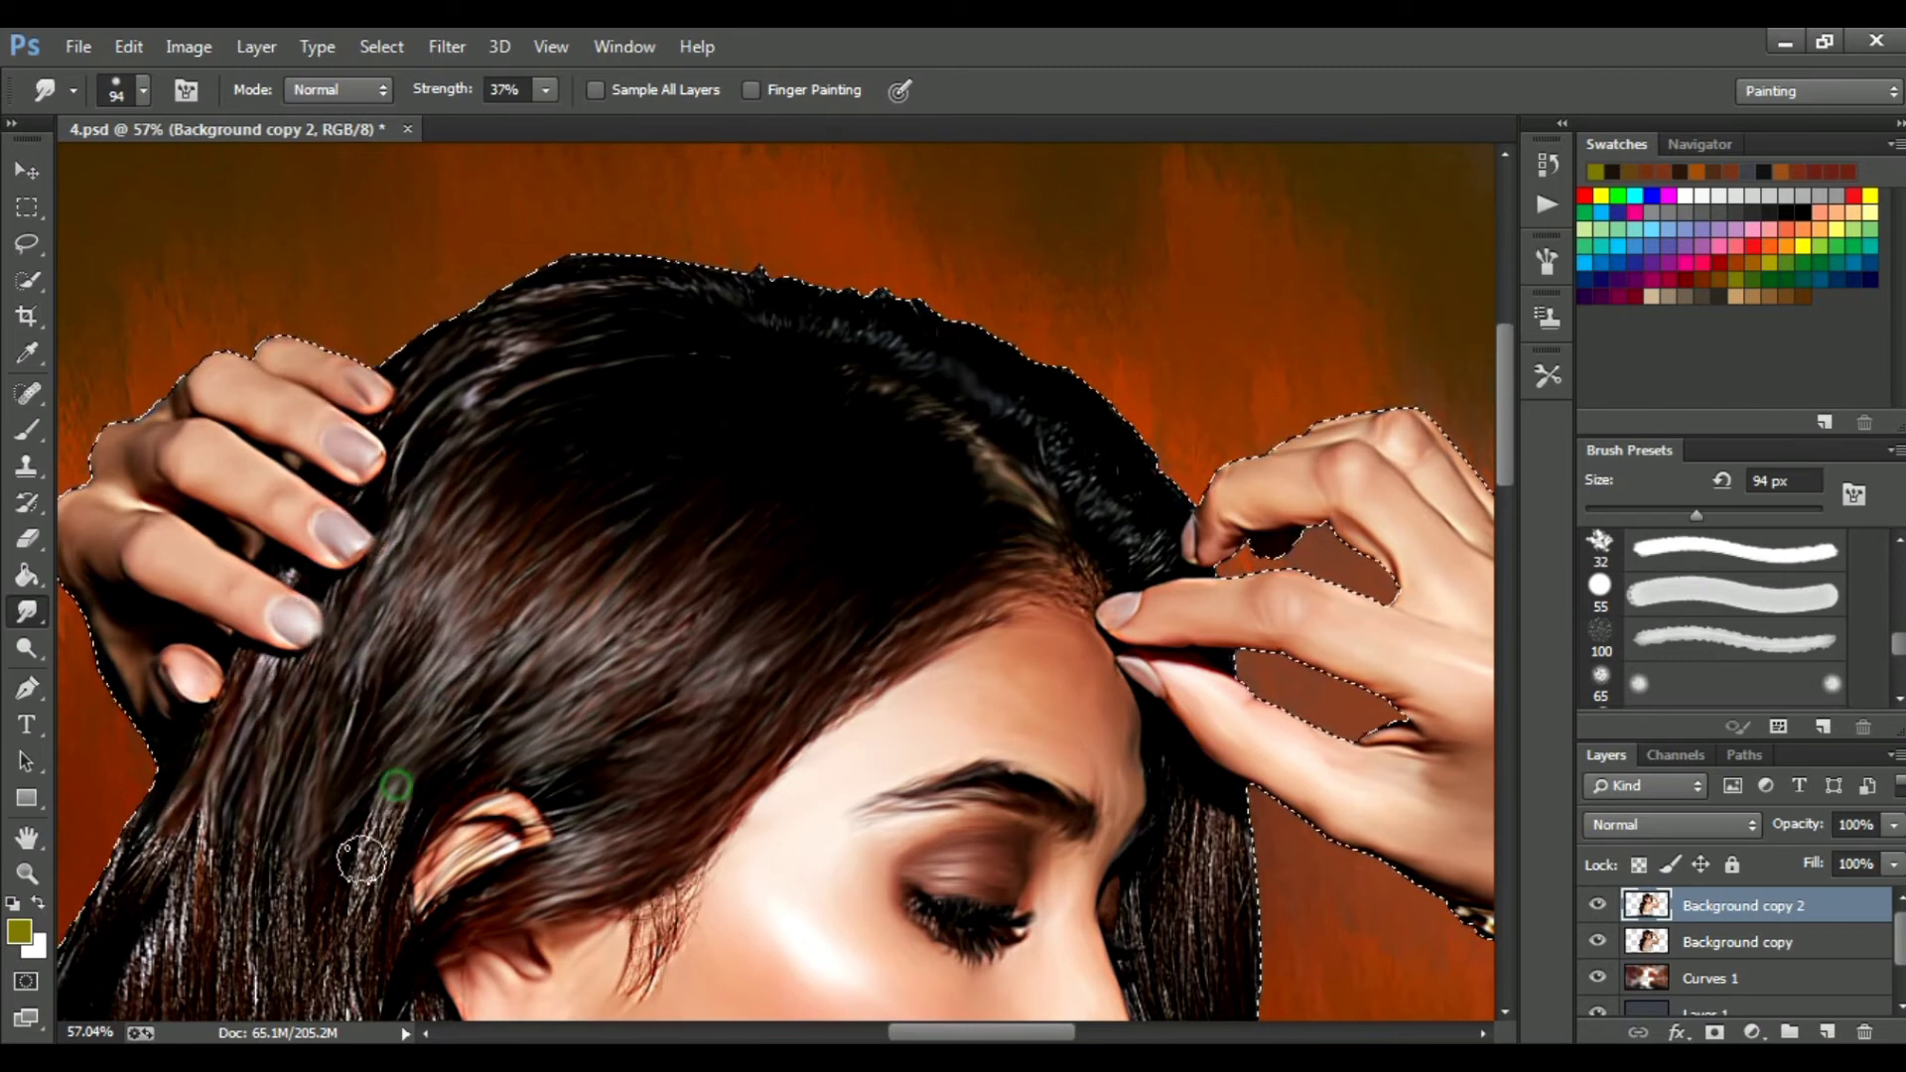
{"action": "mouse_move", "coordinate": [317, 593]}
{"action": "left_mouse_down"}
{"action": "mouse_move", "coordinate": [385, 929]}
{"action": "mouse_move", "coordinate": [281, 844]}
{"action": "mouse_move", "coordinate": [190, 908]}
{"action": "mouse_move", "coordinate": [96, 938]}
{"action": "left_mouse_up"}
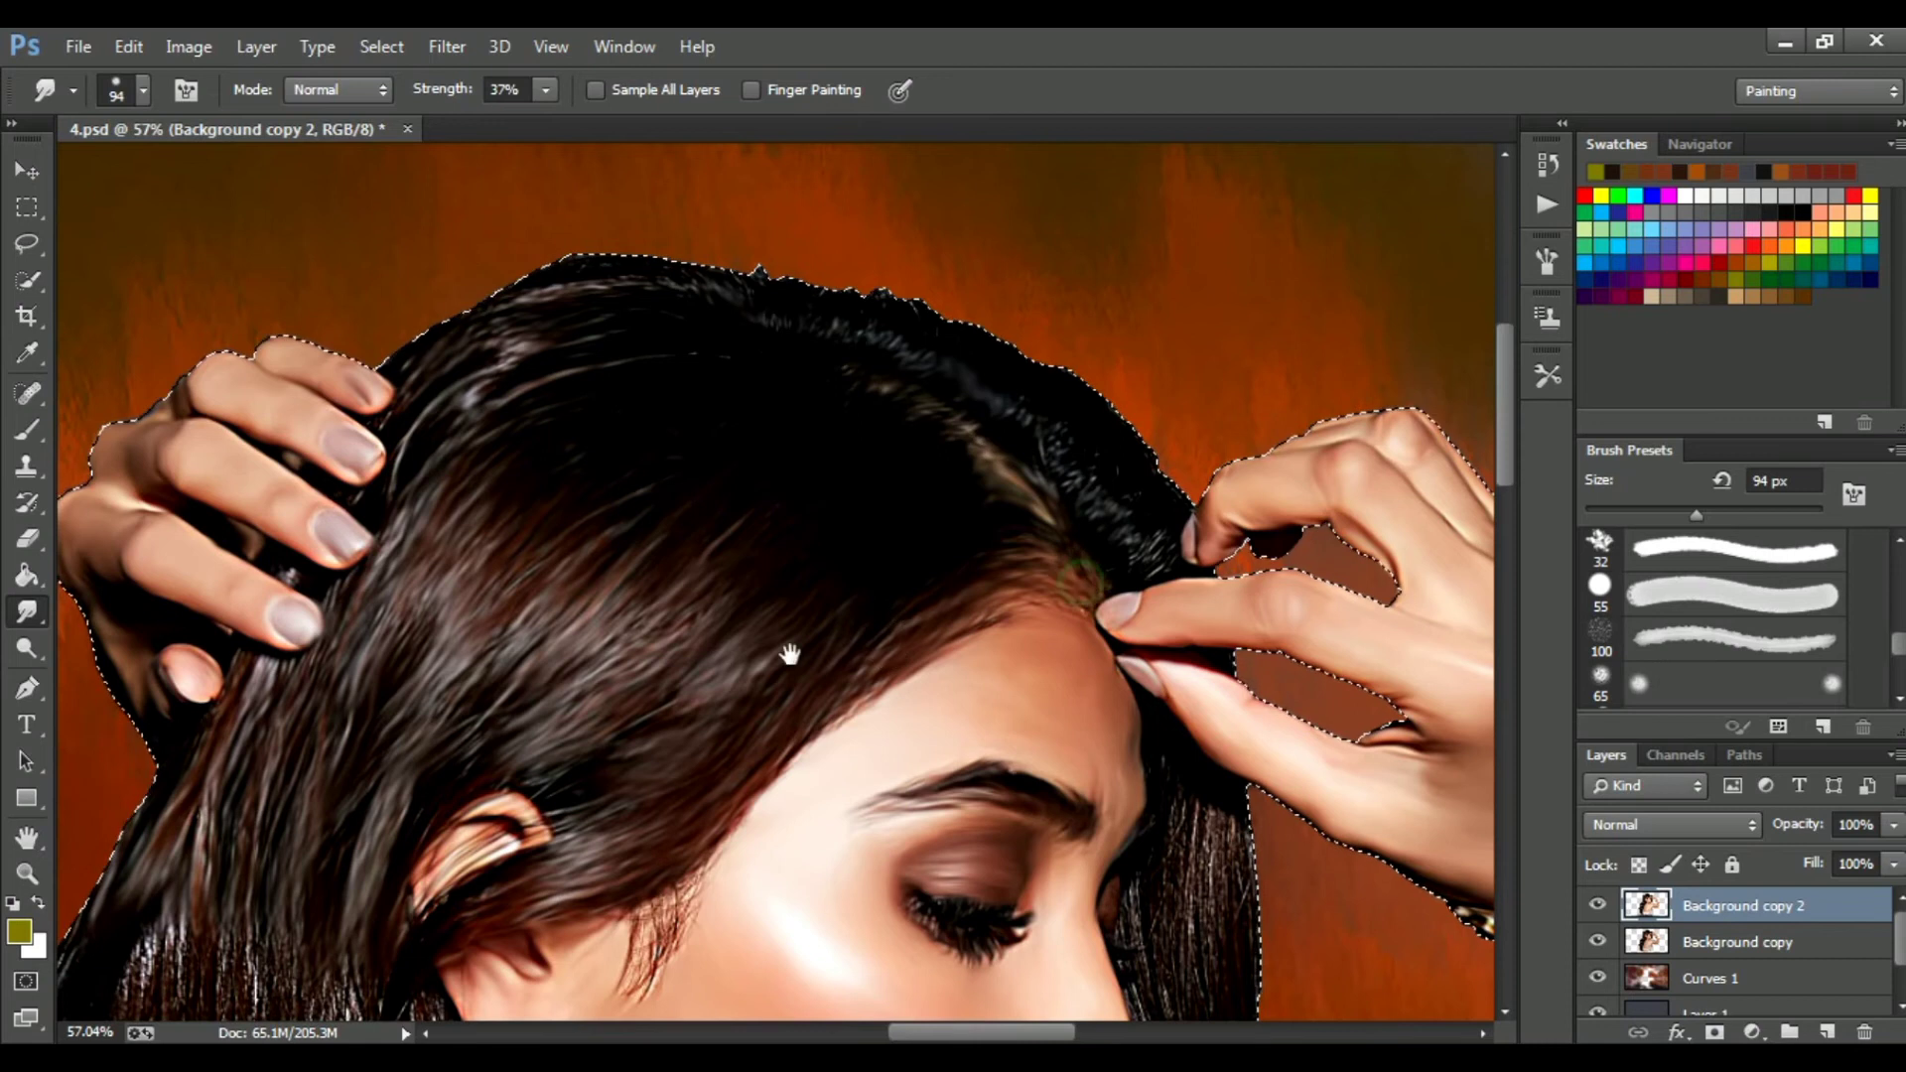
Smudge the long hair falling over the back down to its curled ends with a 94 px brush.
{"action": "left_click_drag", "start_coordinate": [790, 654], "coordinate": [920, 335]}
{"action": "mouse_move", "coordinate": [477, 714]}
{"action": "left_mouse_down"}
{"action": "mouse_move", "coordinate": [442, 800]}
{"action": "mouse_move", "coordinate": [324, 694]}
{"action": "mouse_move", "coordinate": [278, 685]}
{"action": "mouse_move", "coordinate": [477, 915]}
{"action": "mouse_move", "coordinate": [315, 753]}
{"action": "mouse_move", "coordinate": [255, 881]}
{"action": "mouse_move", "coordinate": [171, 891]}
{"action": "mouse_move", "coordinate": [212, 691]}
{"action": "left_mouse_up"}
{"action": "mouse_move", "coordinate": [552, 728]}
{"action": "left_mouse_down"}
{"action": "mouse_move", "coordinate": [647, 429]}
{"action": "mouse_move", "coordinate": [683, 236]}
{"action": "mouse_move", "coordinate": [477, 400]}
{"action": "left_mouse_up"}
{"action": "mouse_move", "coordinate": [703, 278]}
{"action": "left_mouse_down"}
{"action": "mouse_move", "coordinate": [625, 389]}
{"action": "mouse_move", "coordinate": [685, 397]}
{"action": "left_mouse_up"}
{"action": "mouse_move", "coordinate": [789, 317]}
{"action": "left_mouse_down"}
{"action": "mouse_move", "coordinate": [743, 394]}
{"action": "mouse_move", "coordinate": [928, 319]}
{"action": "mouse_move", "coordinate": [1000, 413]}
{"action": "mouse_move", "coordinate": [1080, 359]}
{"action": "left_mouse_up"}
{"action": "mouse_move", "coordinate": [1032, 455]}
{"action": "left_mouse_down"}
{"action": "mouse_move", "coordinate": [1082, 443]}
{"action": "mouse_move", "coordinate": [976, 598]}
{"action": "mouse_move", "coordinate": [1015, 593]}
{"action": "mouse_move", "coordinate": [1058, 543]}
{"action": "mouse_move", "coordinate": [1048, 473]}
{"action": "mouse_move", "coordinate": [902, 504]}
{"action": "mouse_move", "coordinate": [899, 578]}
{"action": "left_mouse_up"}
{"action": "mouse_move", "coordinate": [645, 478]}
{"action": "left_mouse_down"}
{"action": "mouse_move", "coordinate": [680, 513]}
{"action": "mouse_move", "coordinate": [844, 431]}
{"action": "mouse_move", "coordinate": [758, 543]}
{"action": "mouse_move", "coordinate": [766, 483]}
{"action": "mouse_move", "coordinate": [849, 656]}
{"action": "mouse_move", "coordinate": [802, 733]}
{"action": "mouse_move", "coordinate": [750, 573]}
{"action": "mouse_move", "coordinate": [706, 537]}
{"action": "mouse_move", "coordinate": [621, 532]}
{"action": "mouse_move", "coordinate": [515, 629]}
{"action": "mouse_move", "coordinate": [577, 623]}
{"action": "mouse_move", "coordinate": [660, 737]}
{"action": "mouse_move", "coordinate": [709, 723]}
{"action": "mouse_move", "coordinate": [682, 634]}
{"action": "mouse_move", "coordinate": [900, 762]}
{"action": "mouse_move", "coordinate": [820, 772]}
{"action": "mouse_move", "coordinate": [885, 796]}
{"action": "mouse_move", "coordinate": [884, 877]}
{"action": "mouse_move", "coordinate": [840, 855]}
{"action": "mouse_move", "coordinate": [752, 615]}
{"action": "left_mouse_up"}
{"action": "mouse_move", "coordinate": [437, 580]}
{"action": "left_mouse_down"}
{"action": "mouse_move", "coordinate": [713, 328]}
{"action": "mouse_move", "coordinate": [646, 320]}
{"action": "mouse_move", "coordinate": [666, 421]}
{"action": "left_mouse_up"}
{"action": "mouse_move", "coordinate": [784, 506]}
{"action": "left_mouse_down"}
{"action": "mouse_move", "coordinate": [888, 594]}
{"action": "mouse_move", "coordinate": [1037, 551]}
{"action": "left_mouse_up"}
{"action": "left_click_drag", "start_coordinate": [778, 545], "coordinate": [900, 295]}
{"action": "mouse_move", "coordinate": [756, 365]}
{"action": "left_mouse_down"}
{"action": "mouse_move", "coordinate": [691, 446]}
{"action": "mouse_move", "coordinate": [837, 366]}
{"action": "mouse_move", "coordinate": [838, 294]}
{"action": "mouse_move", "coordinate": [887, 467]}
{"action": "mouse_move", "coordinate": [1106, 374]}
{"action": "mouse_move", "coordinate": [1089, 413]}
{"action": "mouse_move", "coordinate": [1093, 319]}
{"action": "mouse_move", "coordinate": [958, 391]}
{"action": "mouse_move", "coordinate": [748, 397]}
{"action": "mouse_move", "coordinate": [932, 348]}
{"action": "left_mouse_up"}
{"action": "scroll", "coordinate": [1063, 413], "scroll_direction": "down", "scroll_amount": 3}
{"action": "mouse_move", "coordinate": [1064, 413]}
{"action": "left_mouse_down"}
{"action": "mouse_move", "coordinate": [947, 248]}
{"action": "mouse_move", "coordinate": [738, 313]}
{"action": "mouse_move", "coordinate": [671, 566]}
{"action": "mouse_move", "coordinate": [524, 642]}
{"action": "mouse_move", "coordinate": [841, 376]}
{"action": "mouse_move", "coordinate": [1003, 447]}
{"action": "mouse_move", "coordinate": [1038, 311]}
{"action": "mouse_move", "coordinate": [906, 319]}
{"action": "mouse_move", "coordinate": [944, 749]}
{"action": "mouse_move", "coordinate": [744, 638]}
{"action": "mouse_move", "coordinate": [924, 771]}
{"action": "left_mouse_up"}
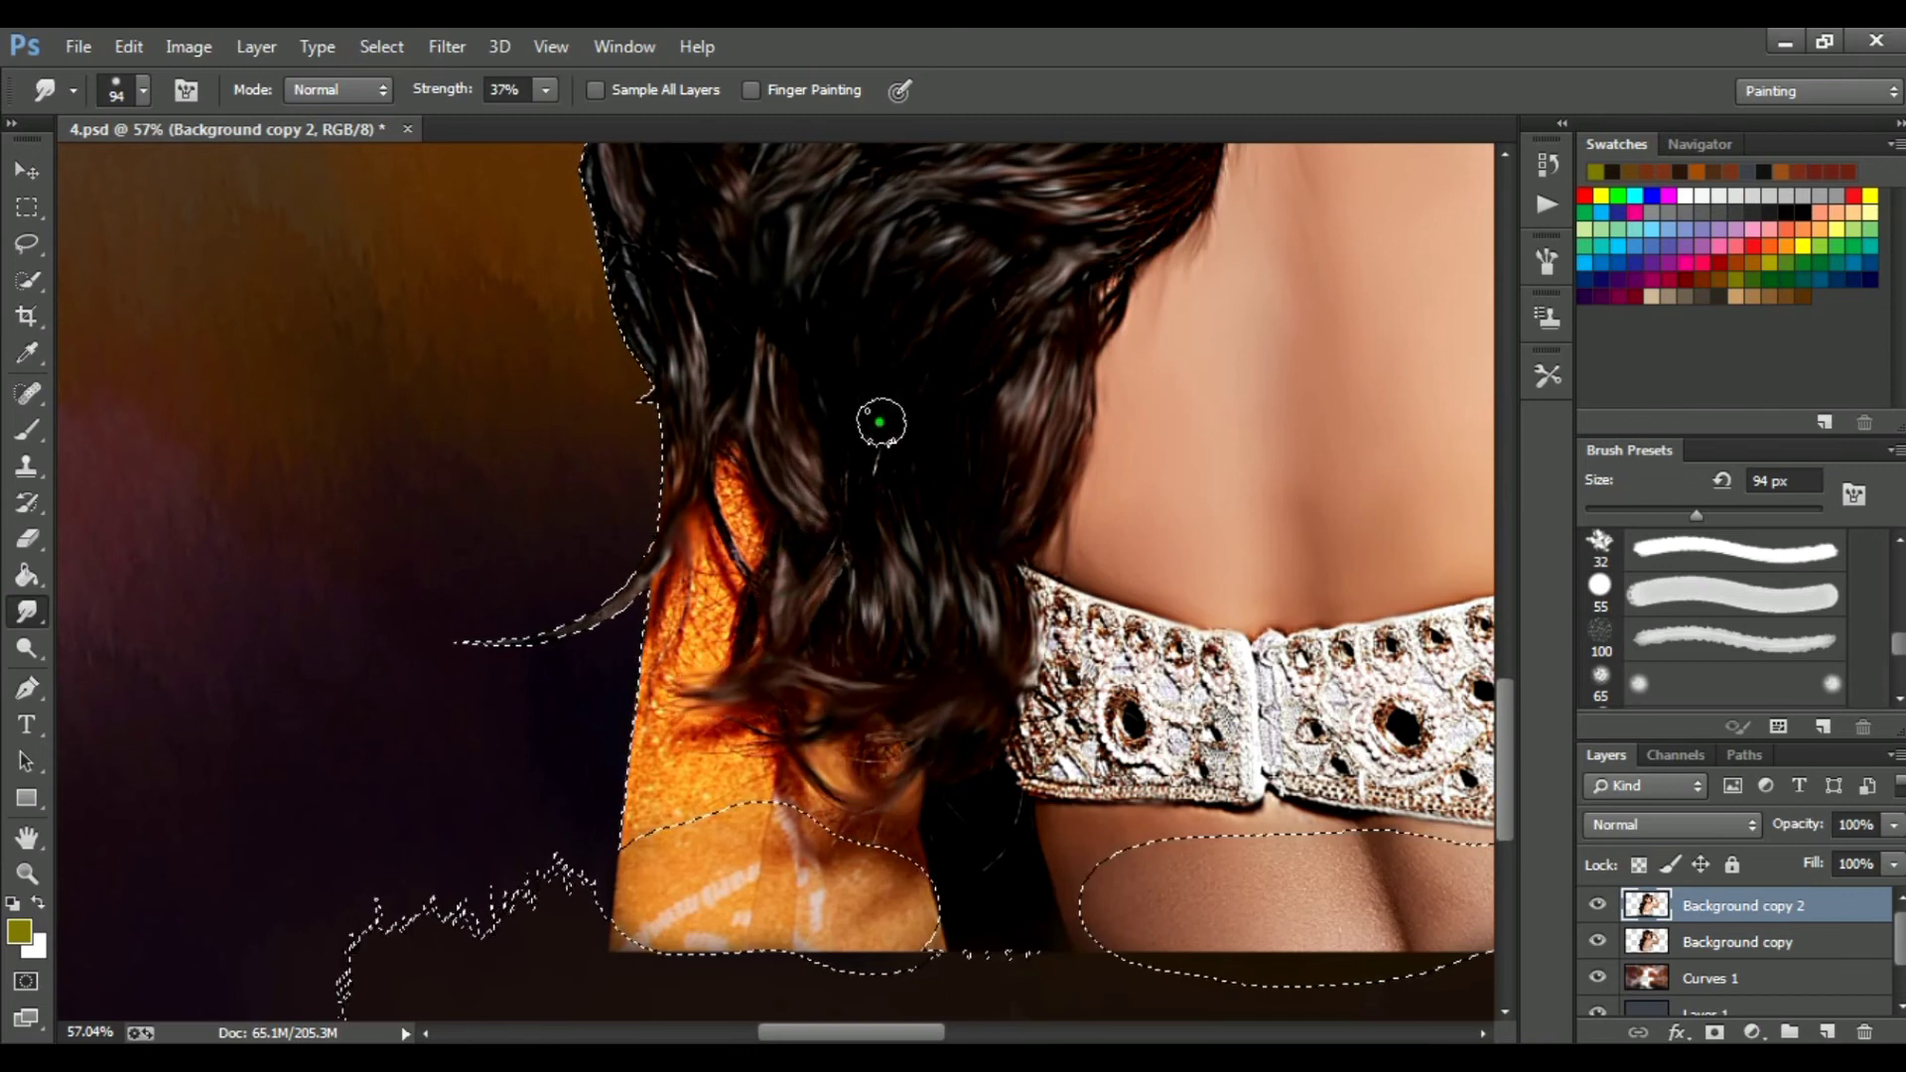
Smudge the hair strands behind the face and below the chin down to the shoulder with the 94 px brush.
{"action": "scroll", "coordinate": [794, 397], "scroll_direction": "down", "scroll_amount": 4}
{"action": "left_click_drag", "start_coordinate": [1502, 680], "coordinate": [1498, 452]}
{"action": "scroll", "coordinate": [973, 894], "scroll_direction": "up", "scroll_amount": 6}
{"action": "left_click_drag", "start_coordinate": [910, 1031], "coordinate": [1068, 1032]}
{"action": "scroll", "coordinate": [430, 398], "scroll_direction": "up", "scroll_amount": 3}
{"action": "mouse_move", "coordinate": [430, 397]}
{"action": "left_mouse_down"}
{"action": "mouse_move", "coordinate": [371, 337]}
{"action": "mouse_move", "coordinate": [355, 538]}
{"action": "mouse_move", "coordinate": [427, 502]}
{"action": "mouse_move", "coordinate": [455, 581]}
{"action": "mouse_move", "coordinate": [383, 626]}
{"action": "mouse_move", "coordinate": [333, 725]}
{"action": "mouse_move", "coordinate": [401, 648]}
{"action": "mouse_move", "coordinate": [329, 816]}
{"action": "mouse_move", "coordinate": [373, 879]}
{"action": "mouse_move", "coordinate": [314, 946]}
{"action": "mouse_move", "coordinate": [259, 918]}
{"action": "mouse_move", "coordinate": [248, 879]}
{"action": "mouse_move", "coordinate": [273, 832]}
{"action": "left_mouse_up"}
{"action": "scroll", "coordinate": [354, 736], "scroll_direction": "down", "scroll_amount": 3}
{"action": "scroll", "coordinate": [354, 737], "scroll_direction": "left", "scroll_amount": 2}
{"action": "mouse_move", "coordinate": [354, 737]}
{"action": "left_mouse_down"}
{"action": "mouse_move", "coordinate": [422, 729]}
{"action": "mouse_move", "coordinate": [468, 787]}
{"action": "left_mouse_up"}
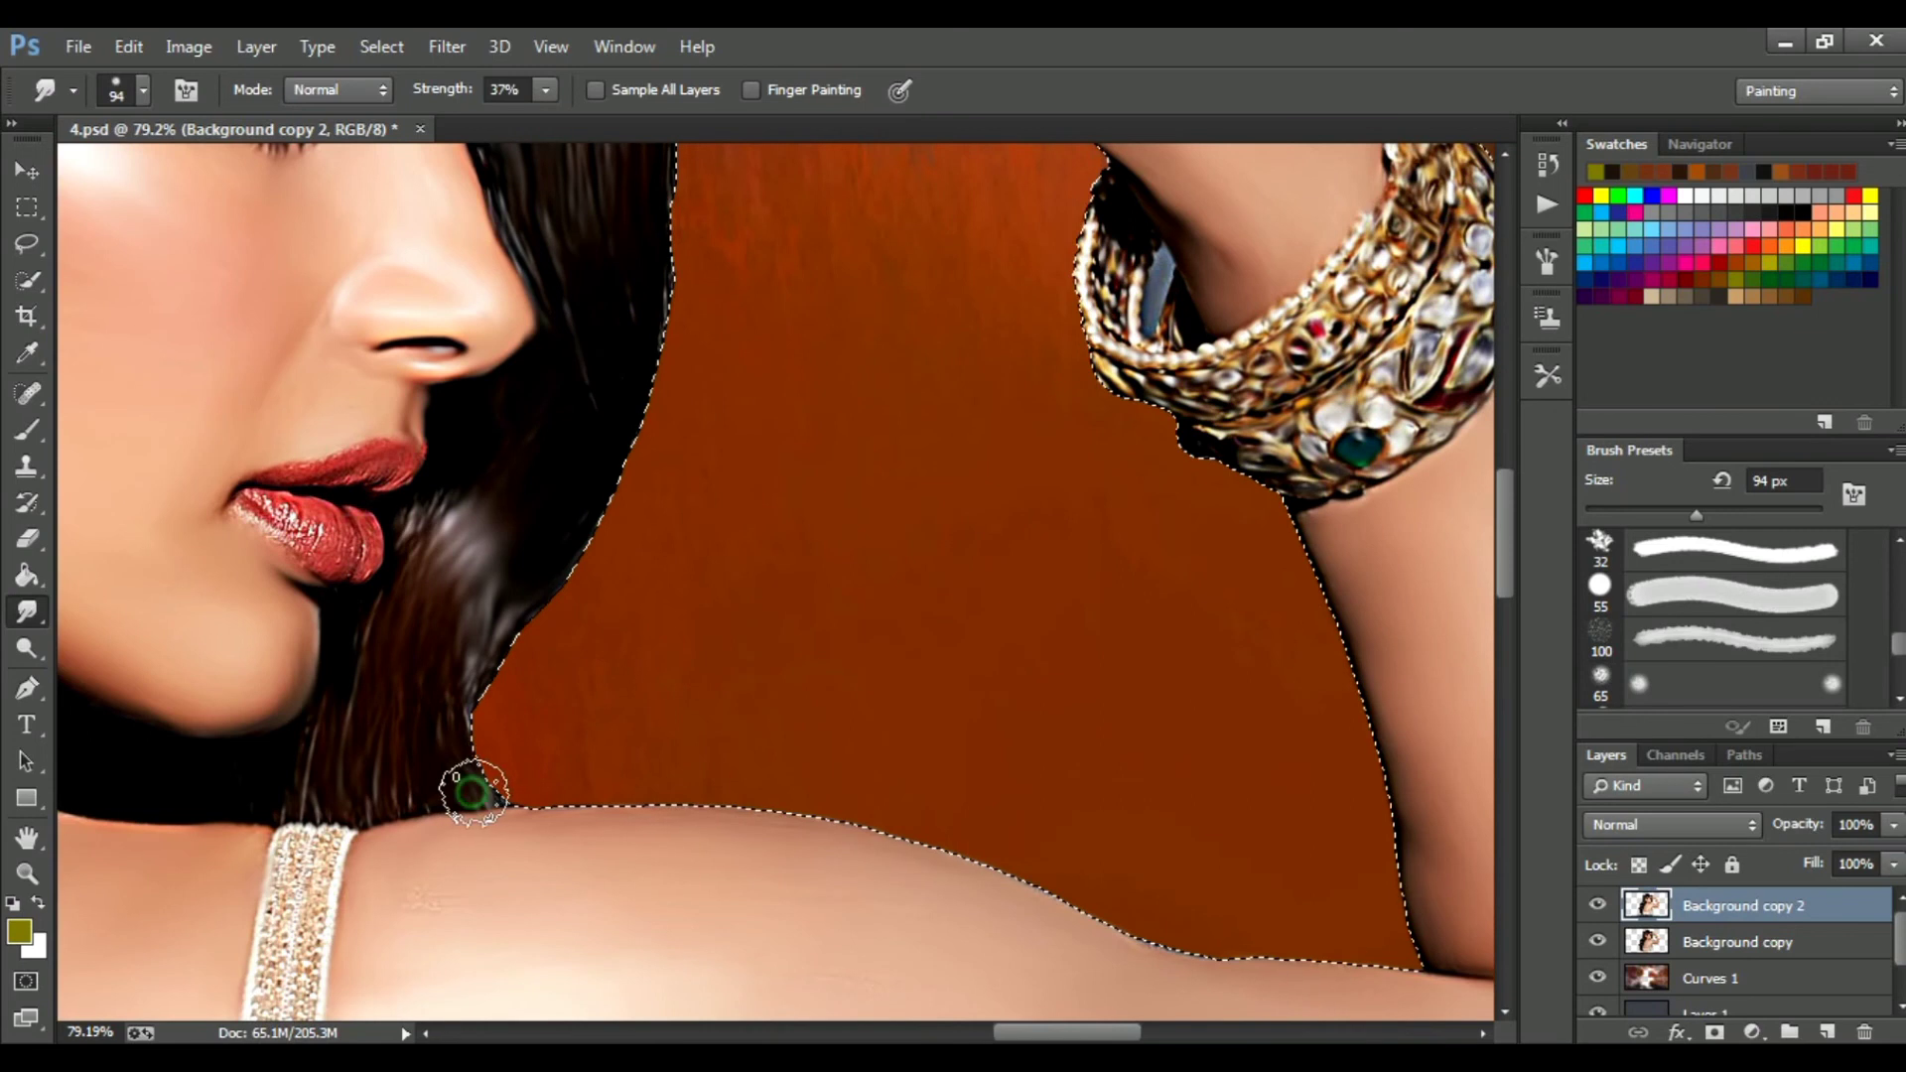
Deselect the figure's outline and show the whole painting.
{"action": "key", "text": "ctrl+0"}
{"action": "key", "text": "ctrl+d"}
{"action": "key", "text": "v"}
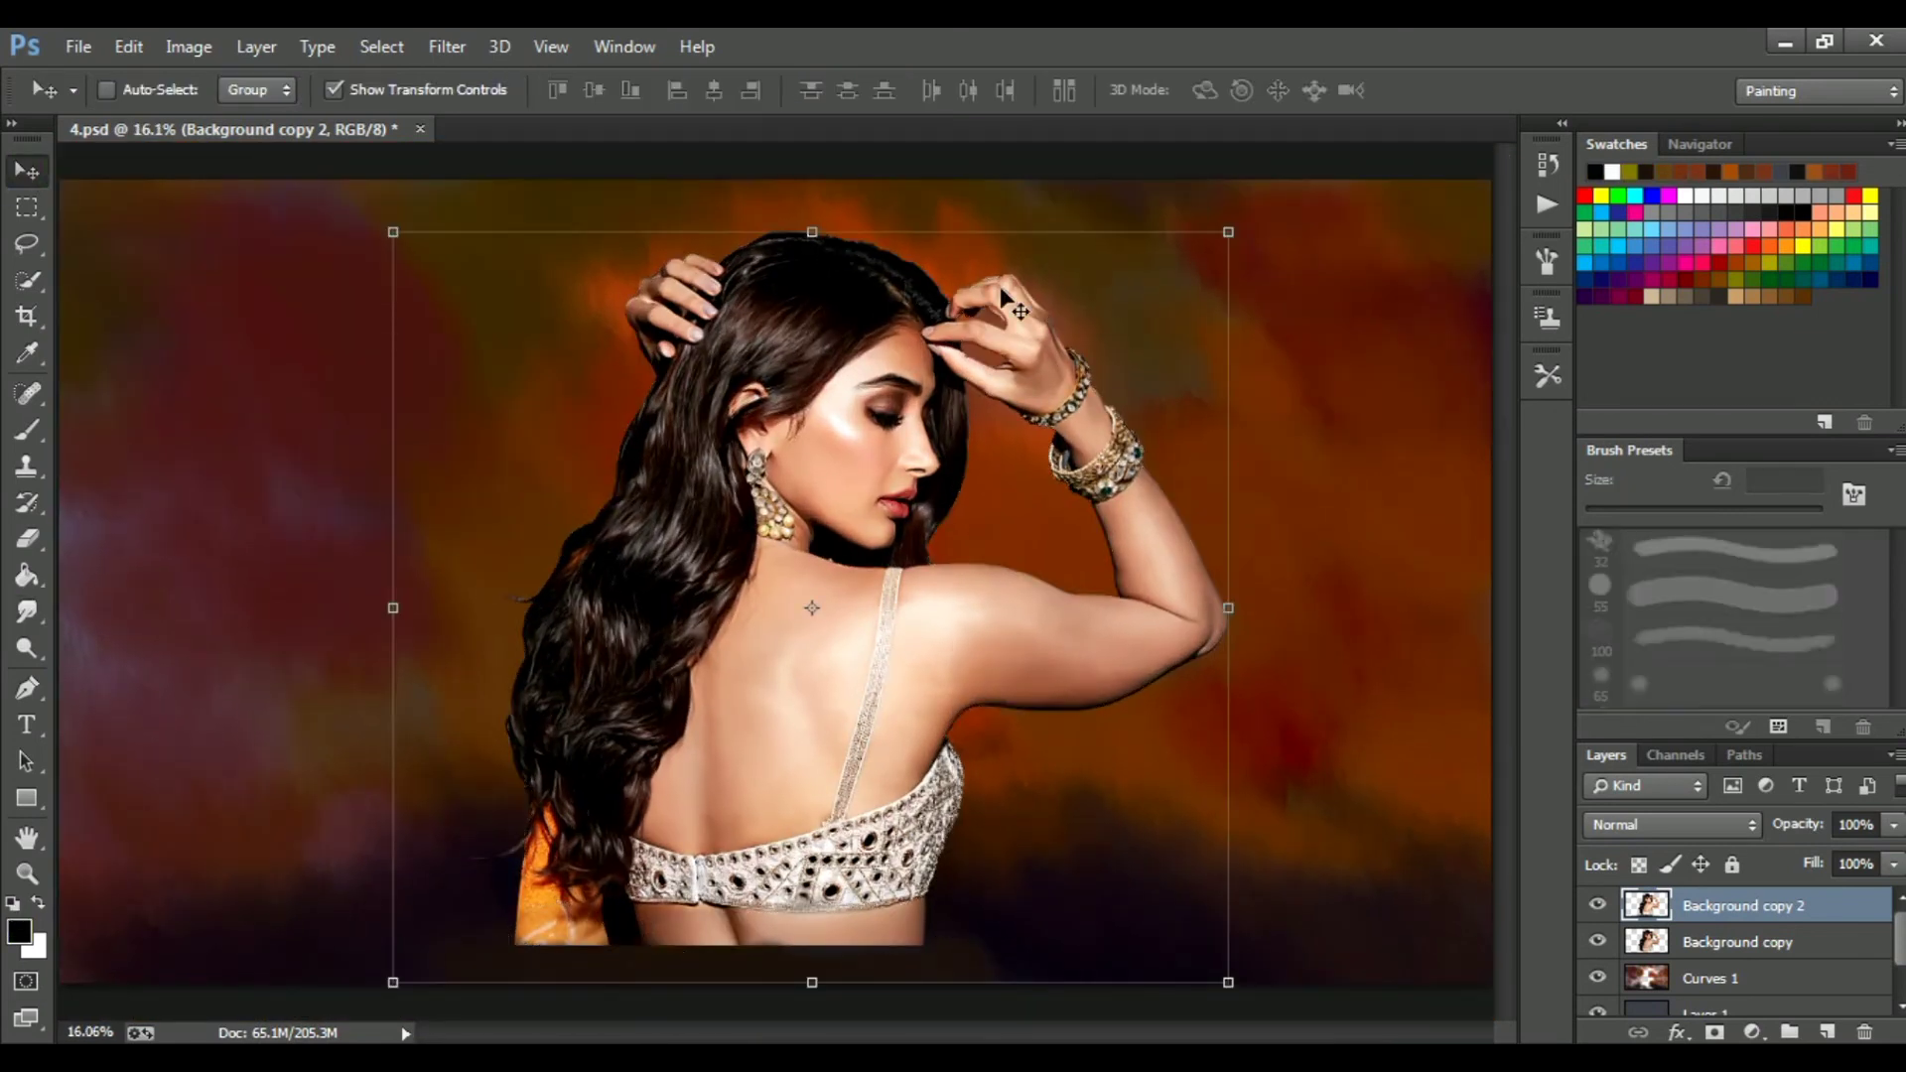
{"action": "left_click", "coordinate": [26, 608]}
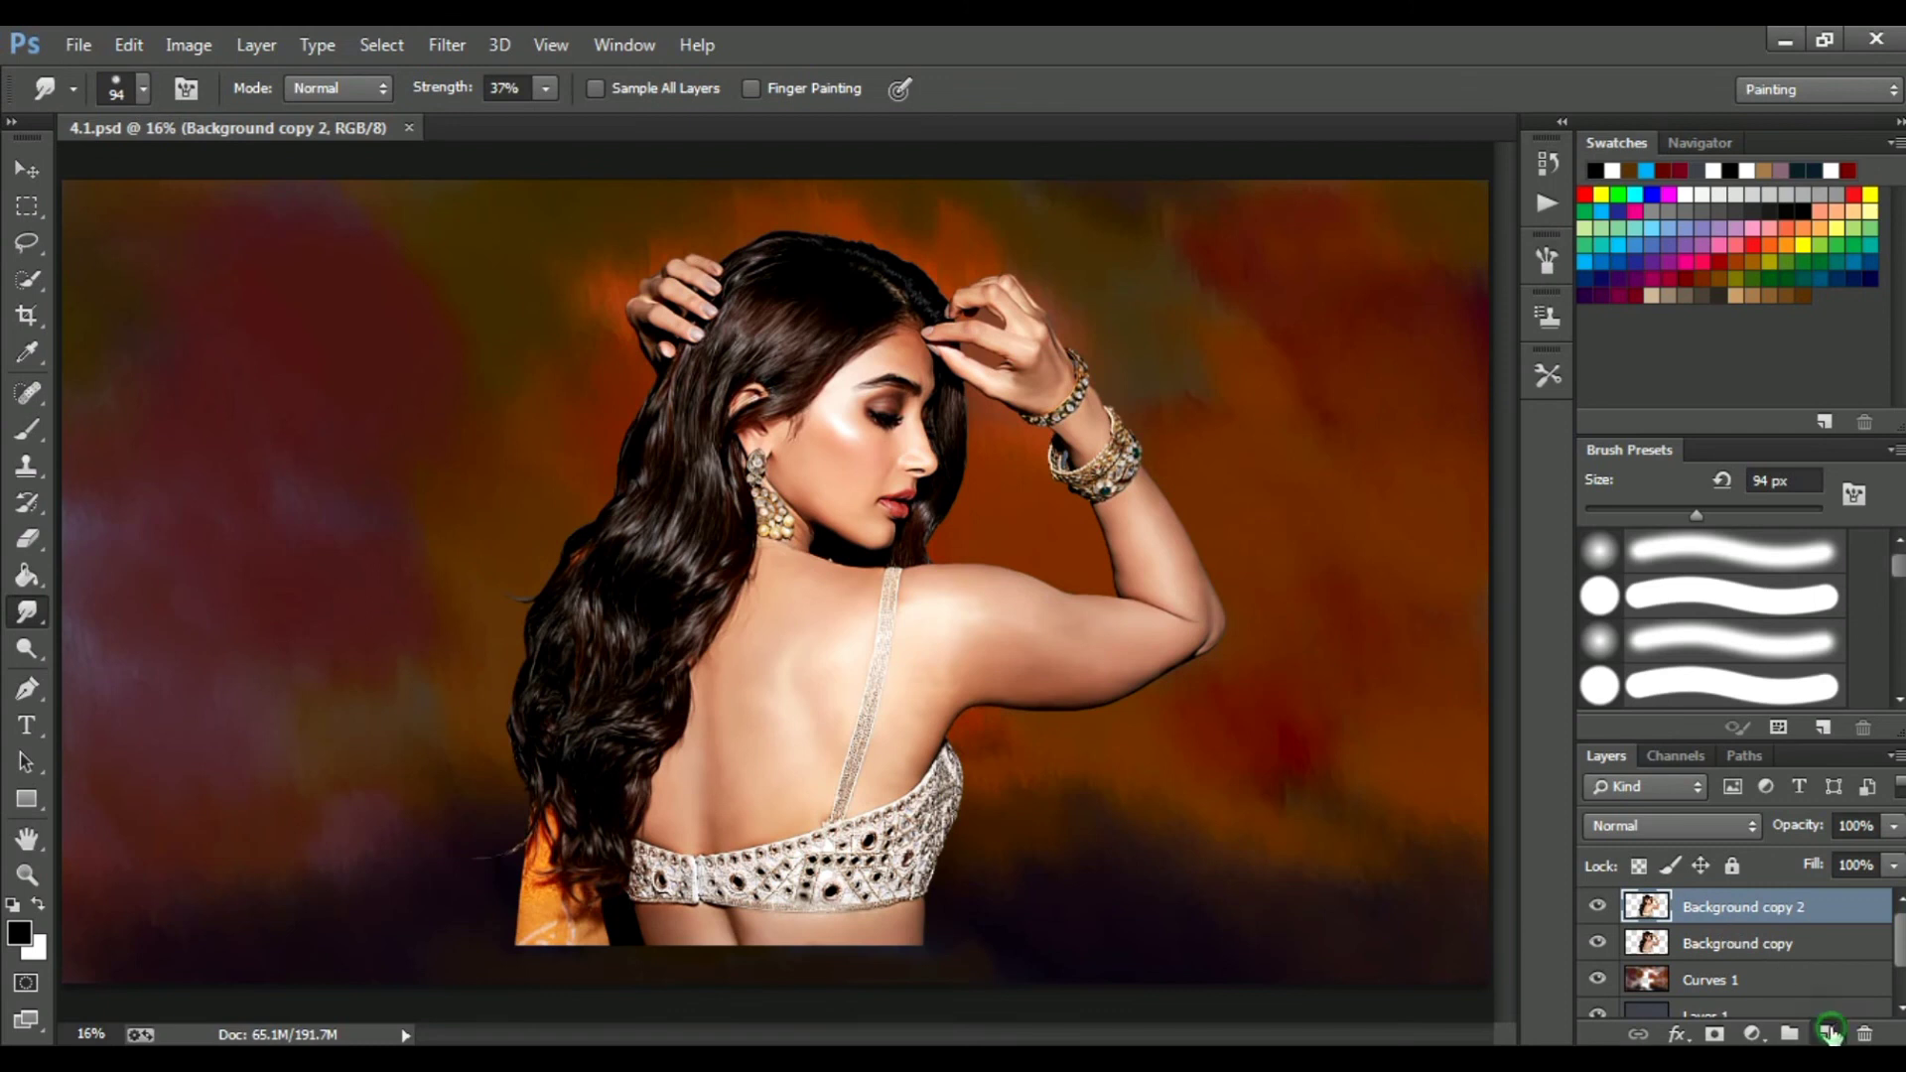
Add two new layers above Background copy 2 and set the upper one's blend mode to Color.
{"action": "left_click", "coordinate": [1830, 1033]}
{"action": "left_click", "coordinate": [1665, 825]}
{"action": "left_click", "coordinate": [1635, 779]}
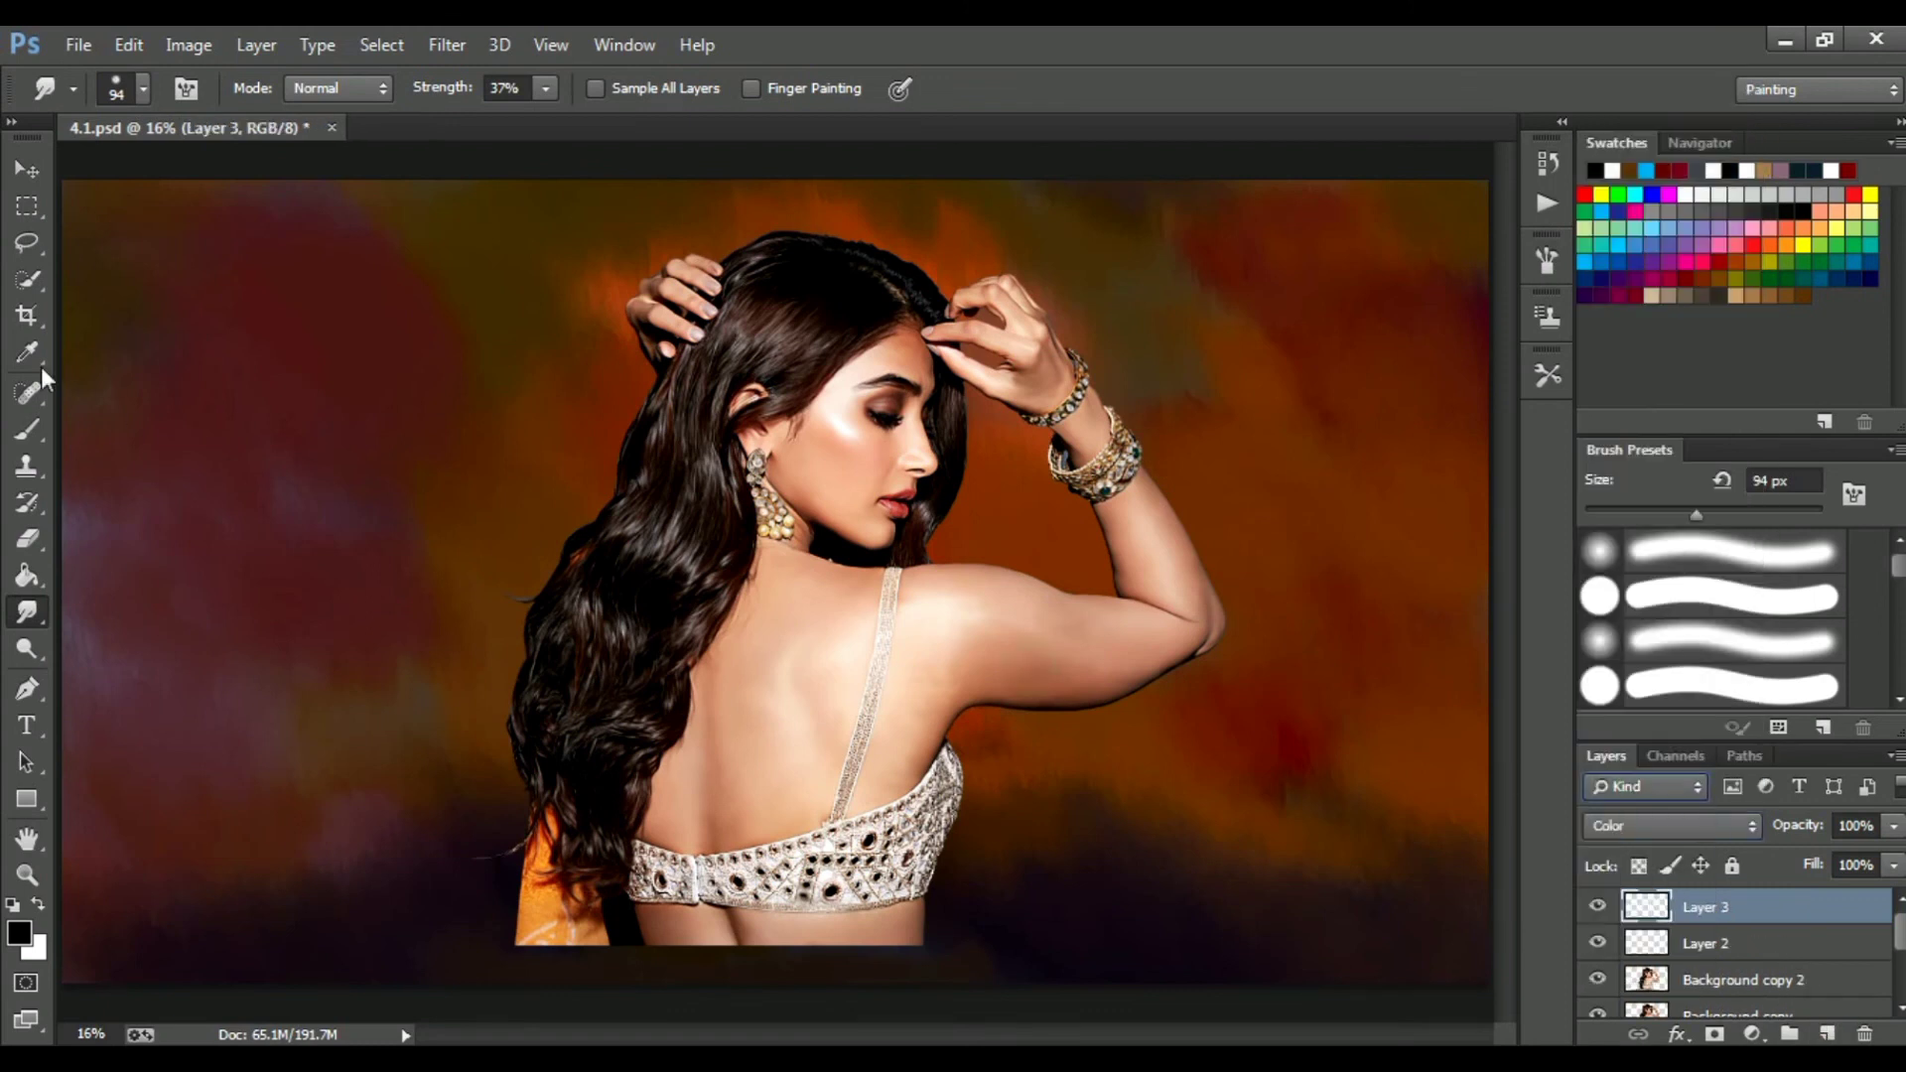
Tint the face, ear and raised hand on Layer 3 with a dark red 125 px brush at 25% opacity.
{"action": "key", "text": "b"}
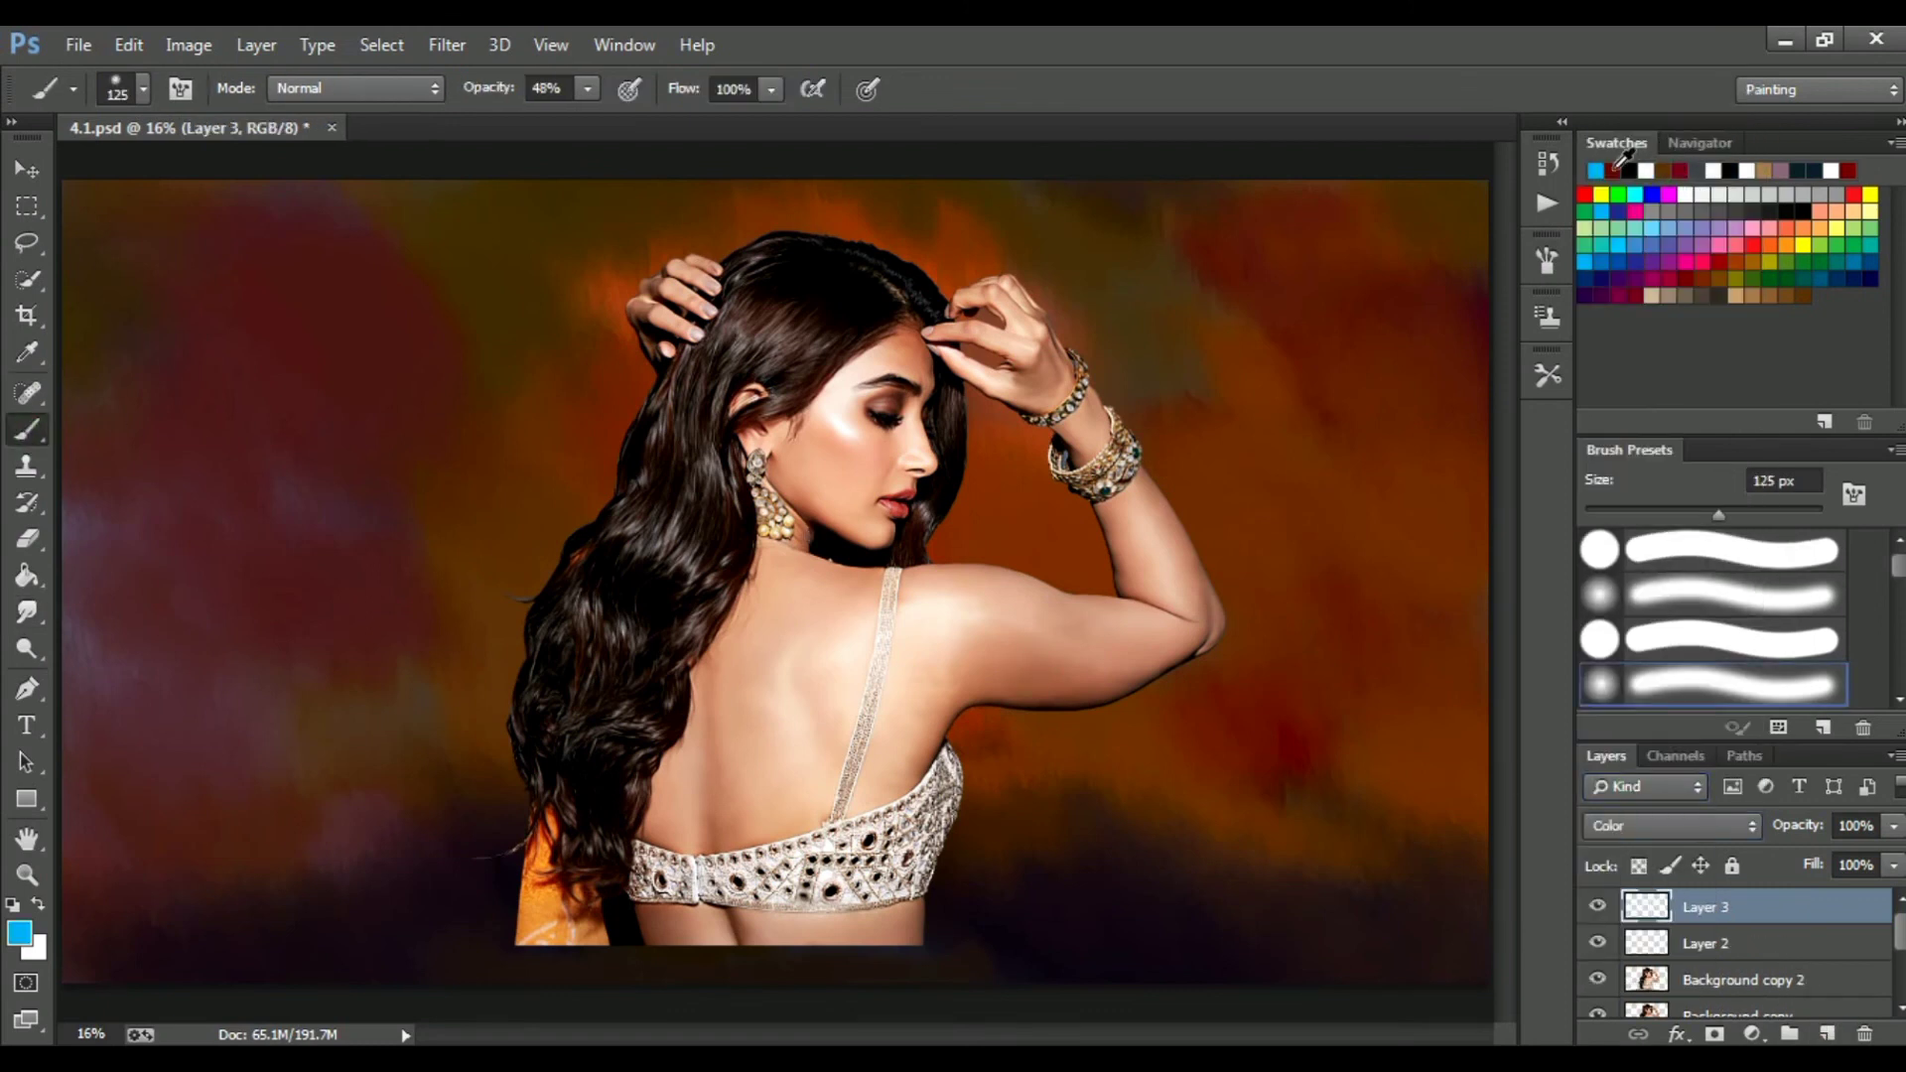
{"action": "left_click", "coordinate": [554, 117]}
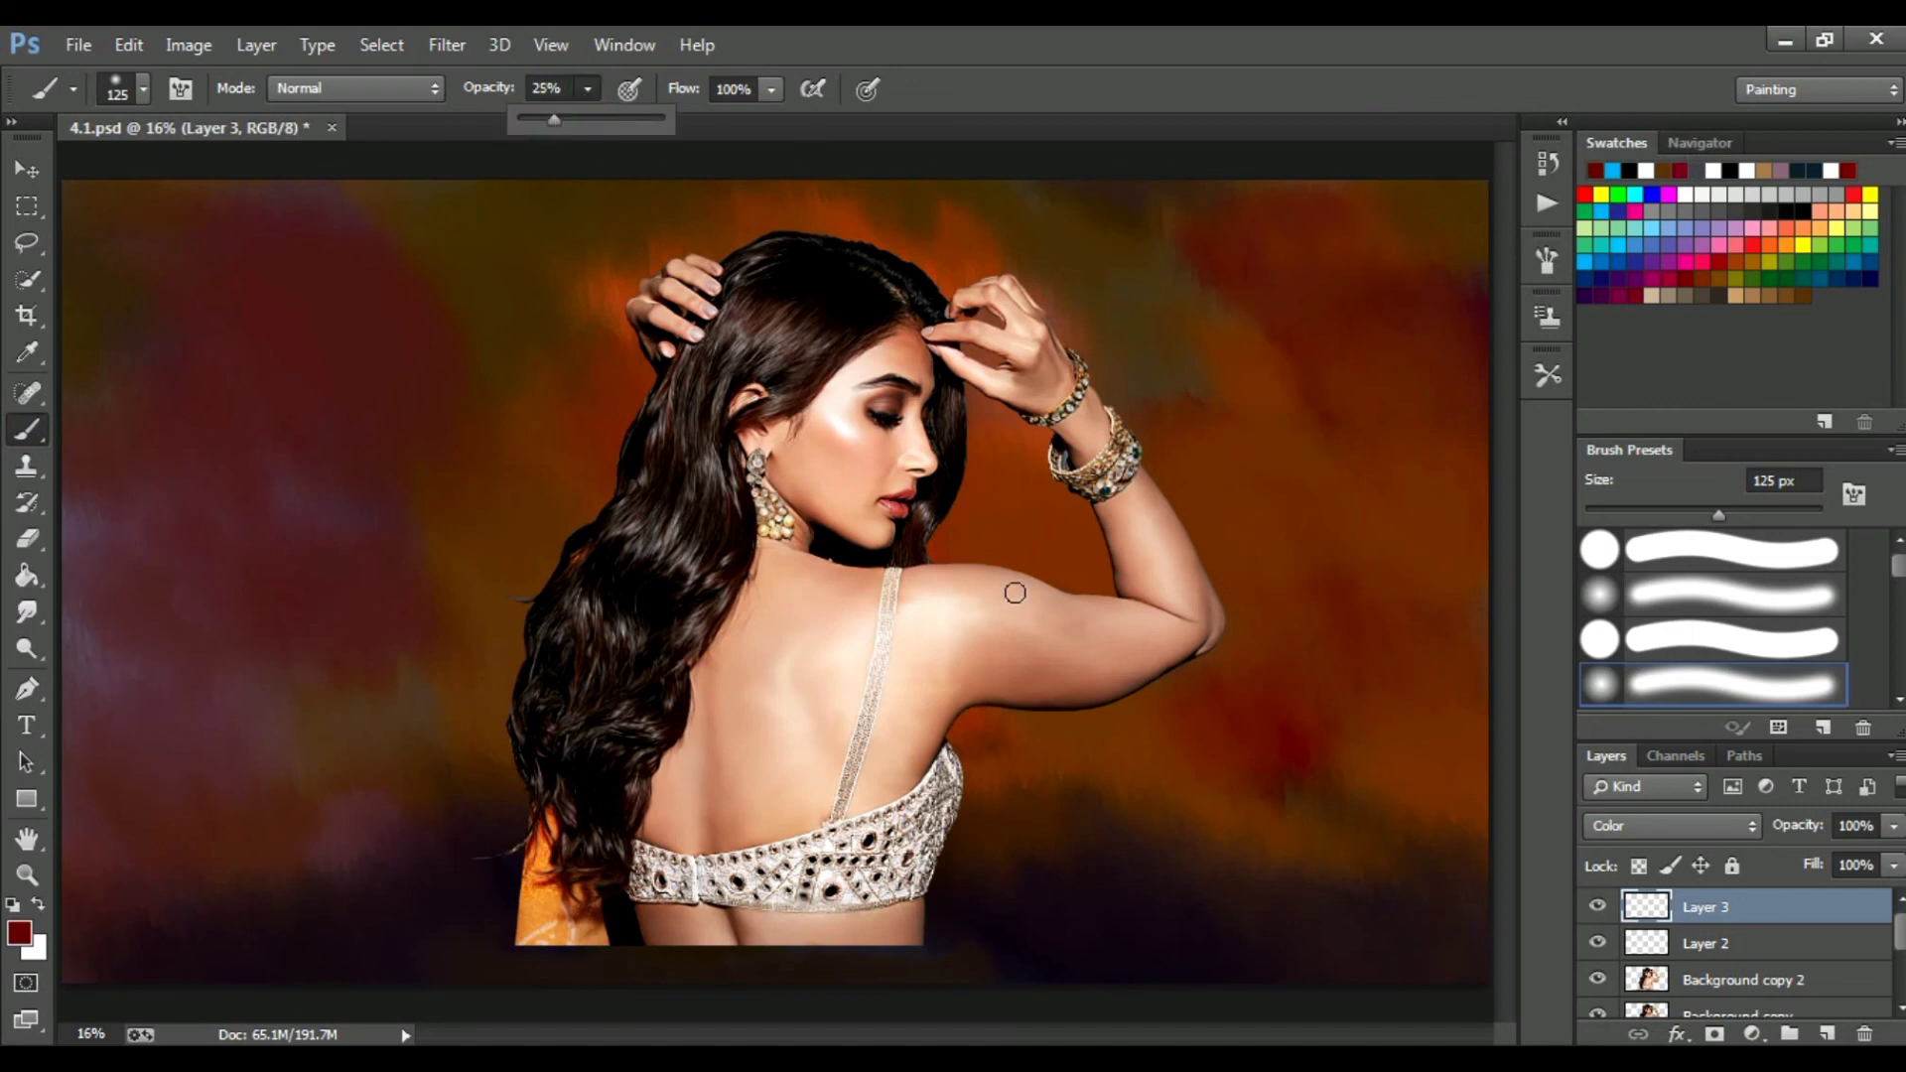
{"action": "scroll", "coordinate": [952, 549], "scroll_direction": "up", "scroll_amount": 11}
{"action": "left_click_drag", "start_coordinate": [1499, 588], "coordinate": [1507, 531]}
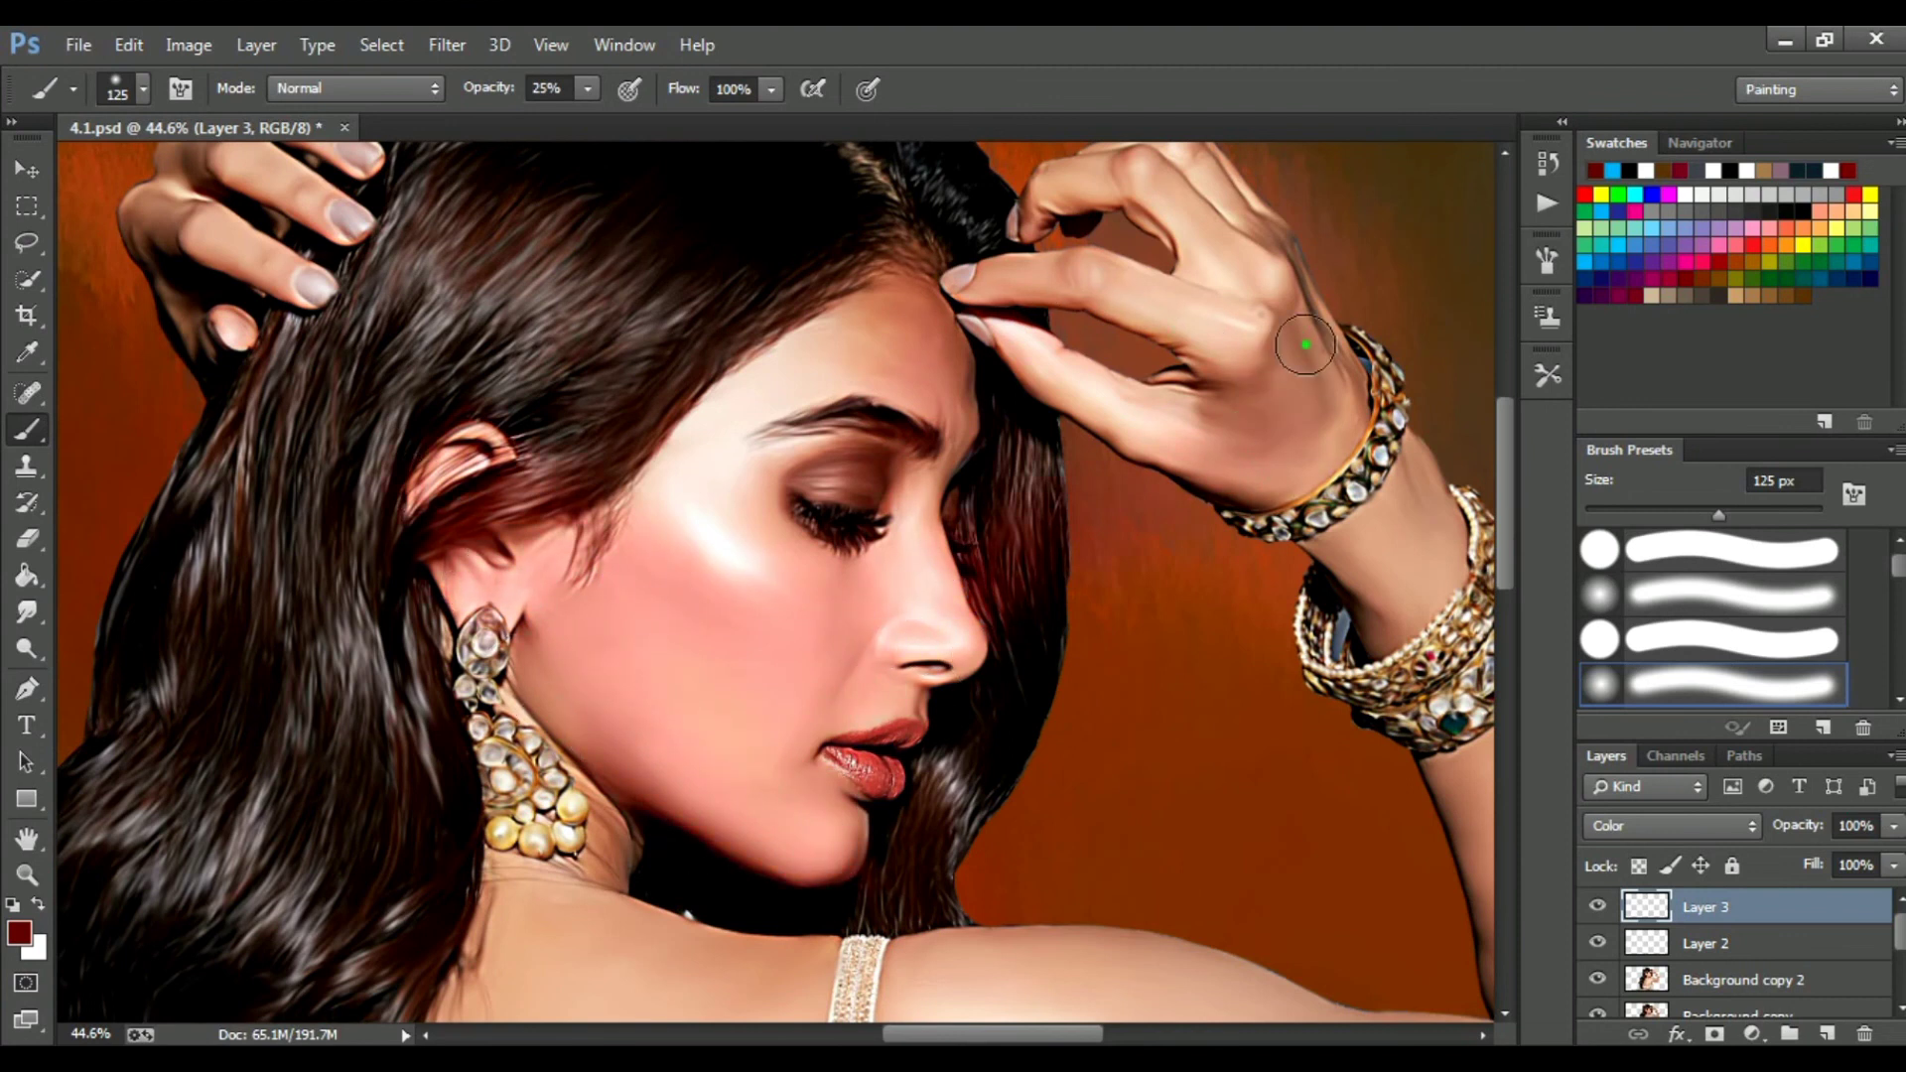
{"action": "left_click_drag", "start_coordinate": [1308, 270], "coordinate": [1155, 452]}
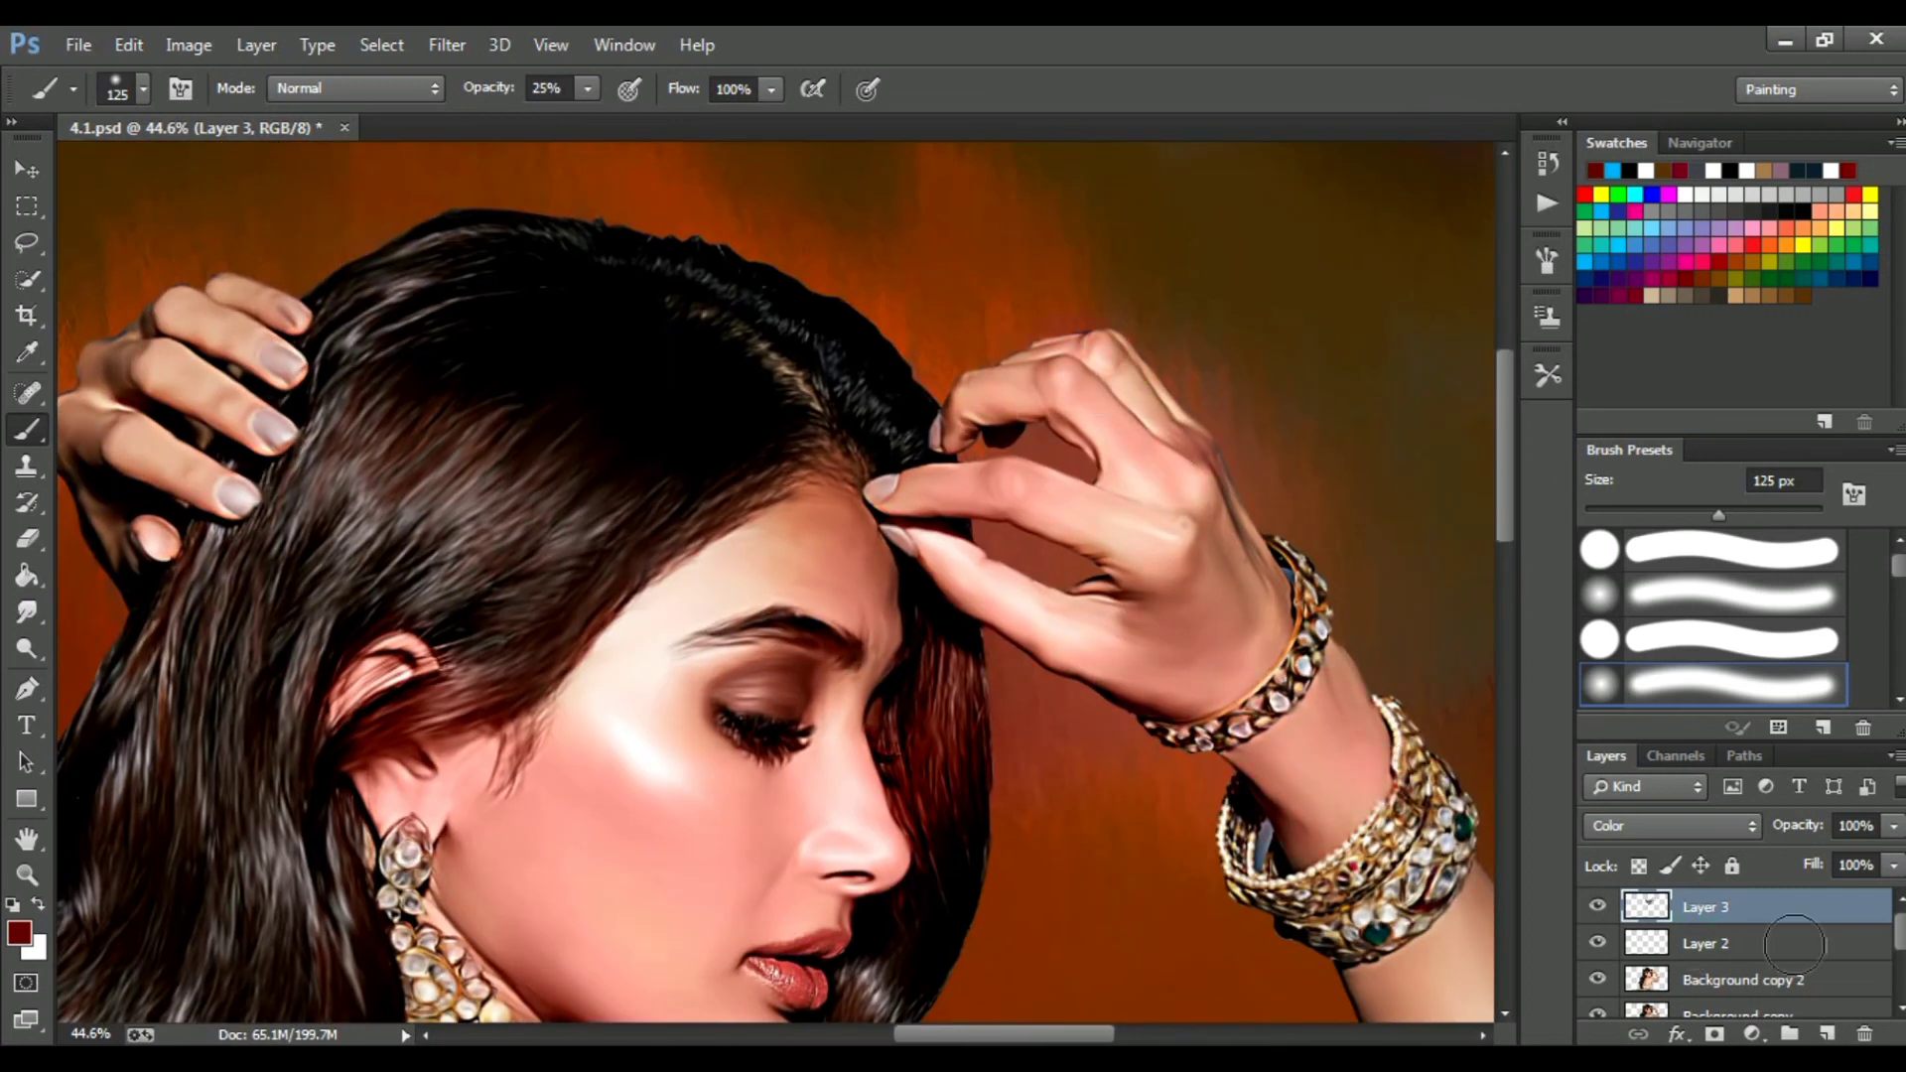
Load the figure's outline as a selection and tint the raised arm and shoulder dark red on Layer 3, enlarging the brush to 163 px.
{"action": "scroll", "coordinate": [1794, 944], "scroll_direction": "down", "scroll_amount": 1}
{"action": "double_click", "coordinate": [1735, 917]}
{"action": "double_click", "coordinate": [1656, 925]}
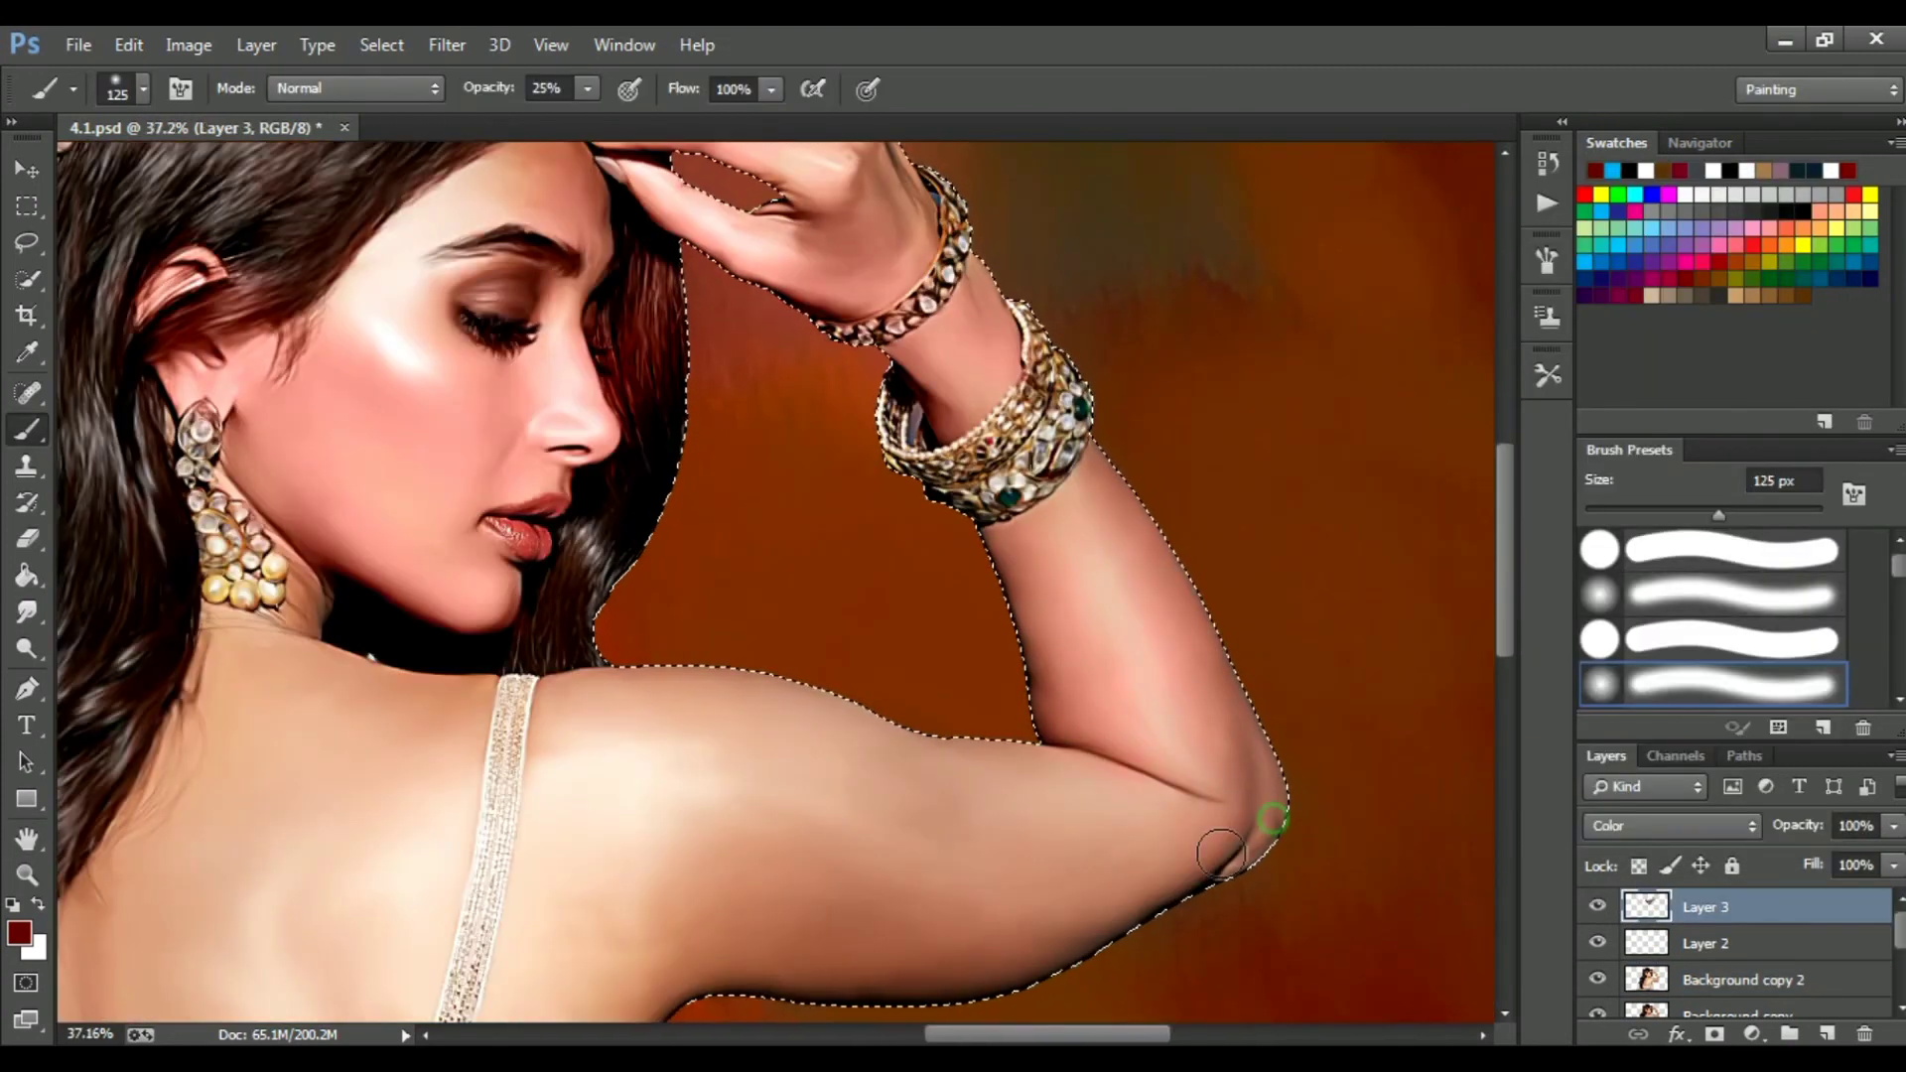
{"action": "left_click_drag", "start_coordinate": [992, 591], "coordinate": [1086, 397]}
{"action": "left_click", "coordinate": [1740, 512]}
{"action": "mouse_move", "coordinate": [1035, 598]}
{"action": "left_mouse_down"}
{"action": "mouse_move", "coordinate": [987, 689]}
{"action": "mouse_move", "coordinate": [1178, 774]}
{"action": "mouse_move", "coordinate": [1515, 692]}
{"action": "left_mouse_up"}
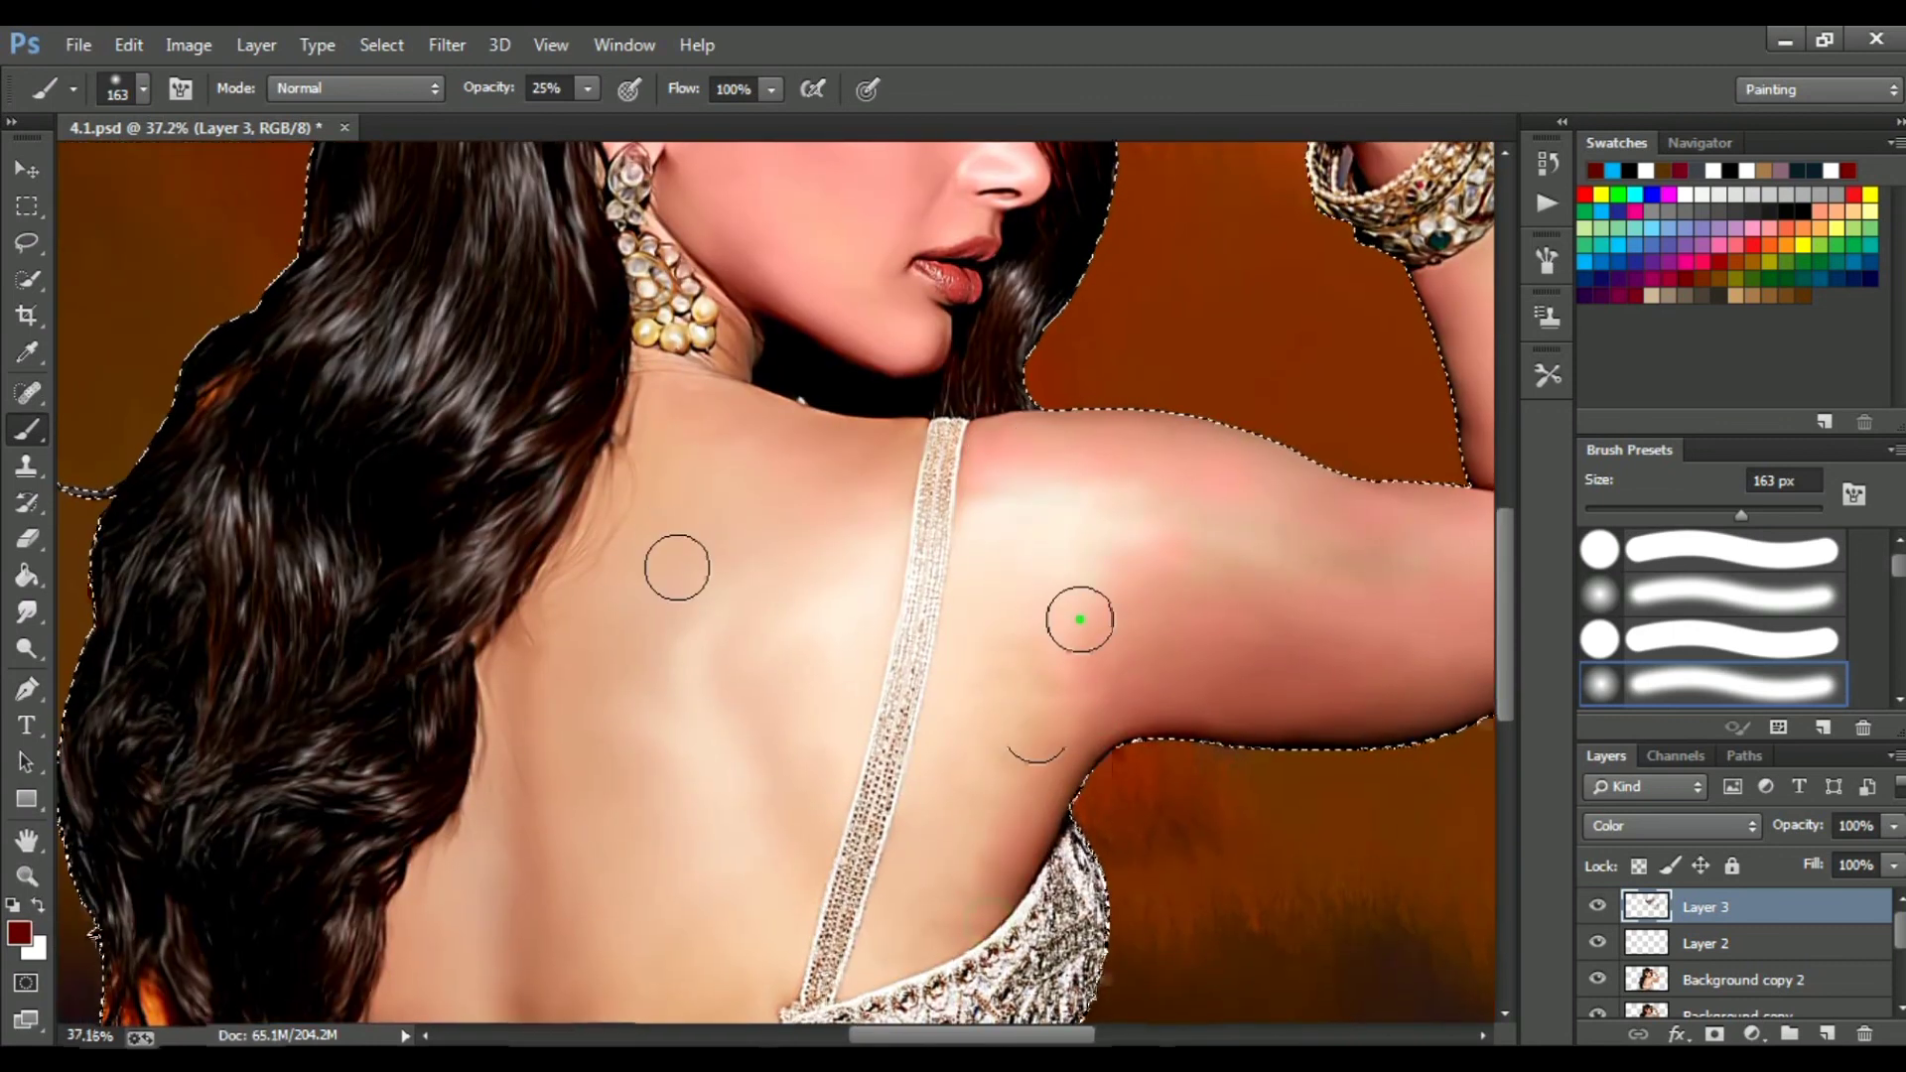